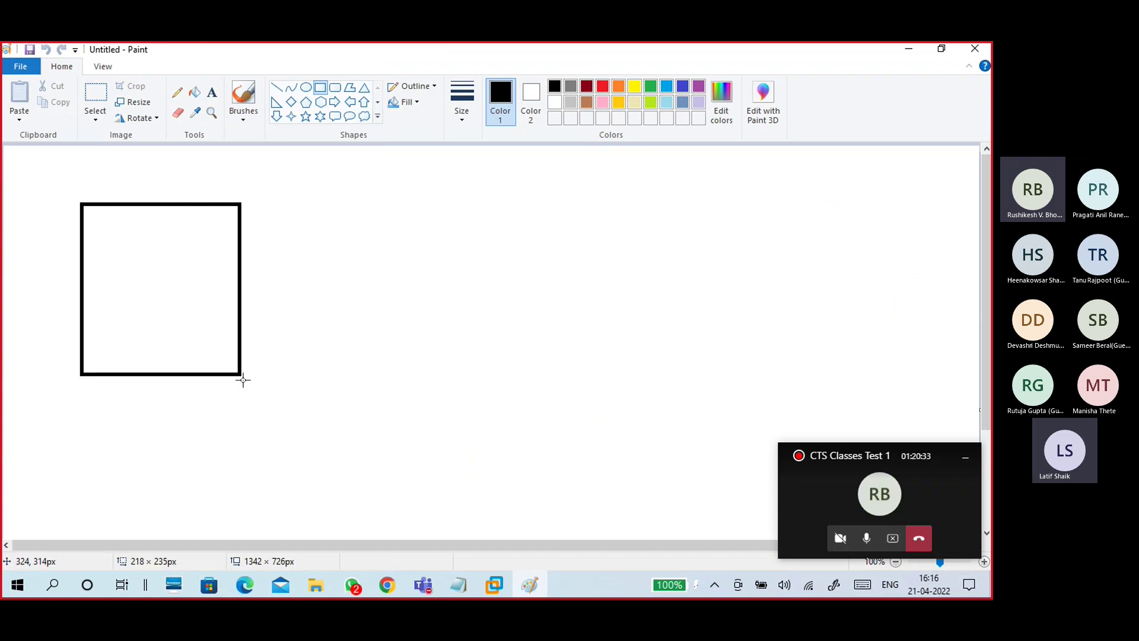
# Step: Draw a large square on the left side of the Paint canvas, then bring up the notes
pyautogui.moveTo(227, 321); pyautogui.dragTo(242, 338)
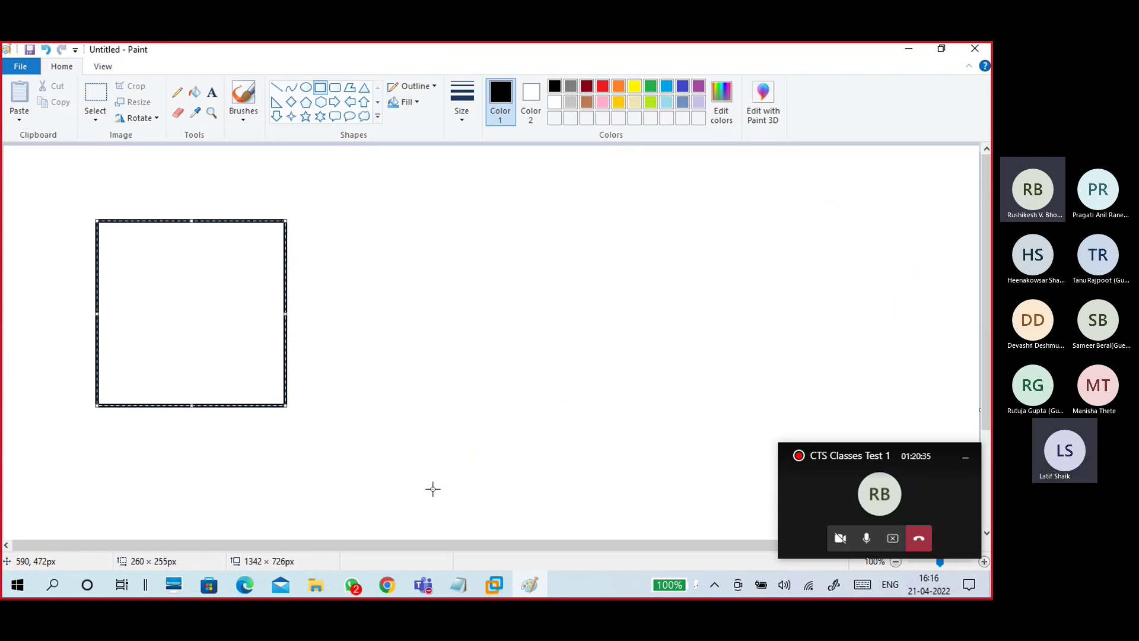
pyautogui.click(458, 584)
# Step: Add the heading 'File sharing or Folder Sharing' at the end of the 21-04 win10 notes
pyautogui.click(509, 530)
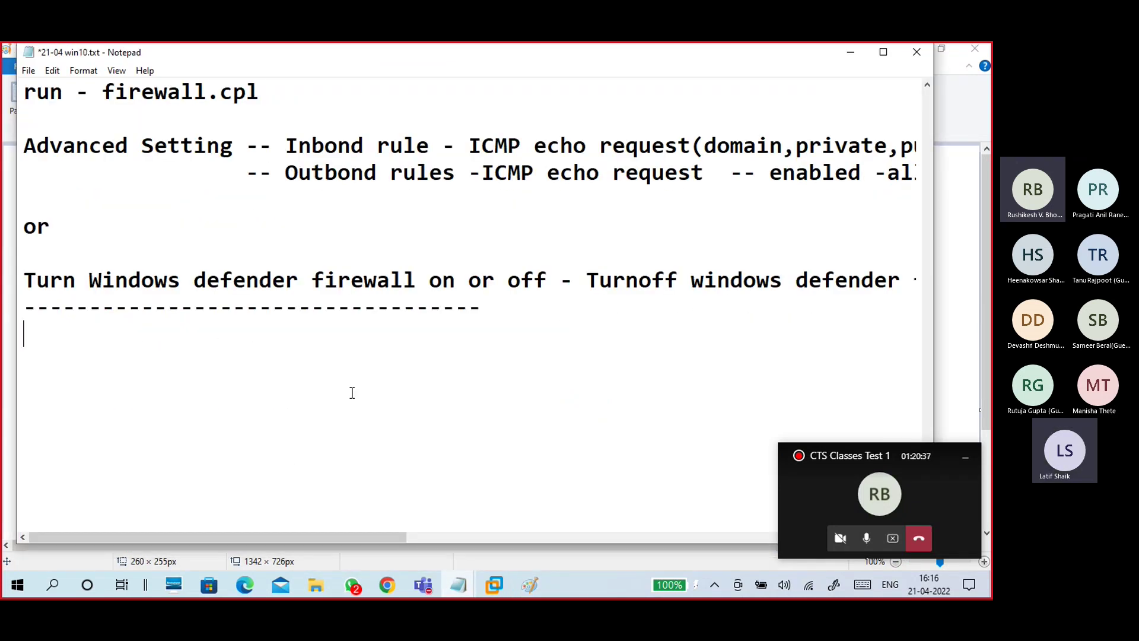
pyautogui.scroll(-3, 351, 388)
pyautogui.write('File')
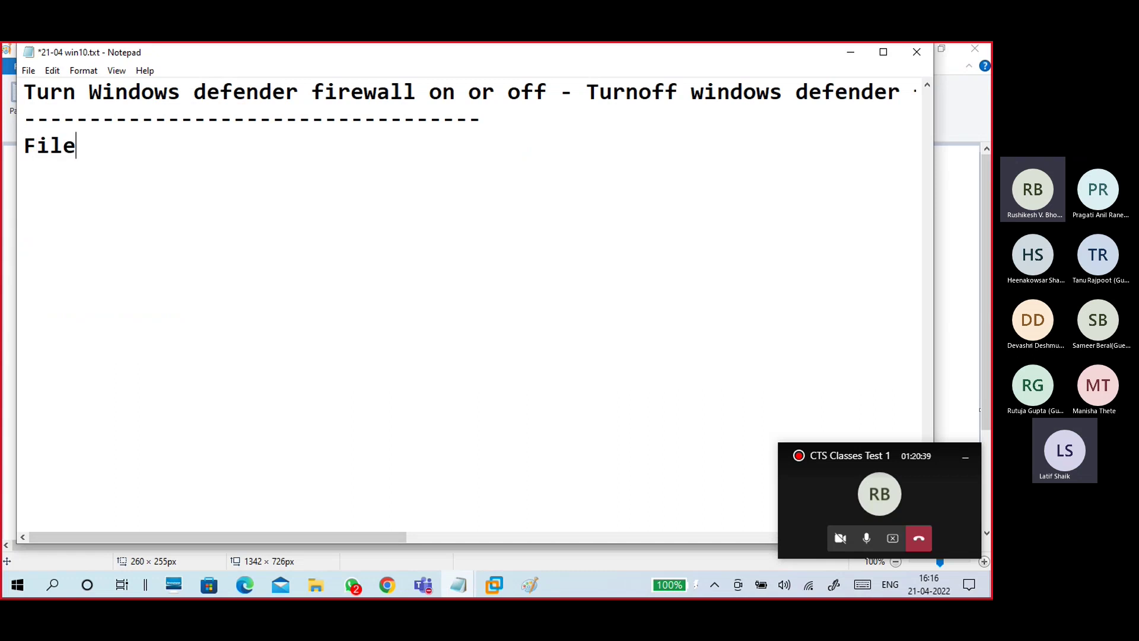
pyautogui.write(' sharing')
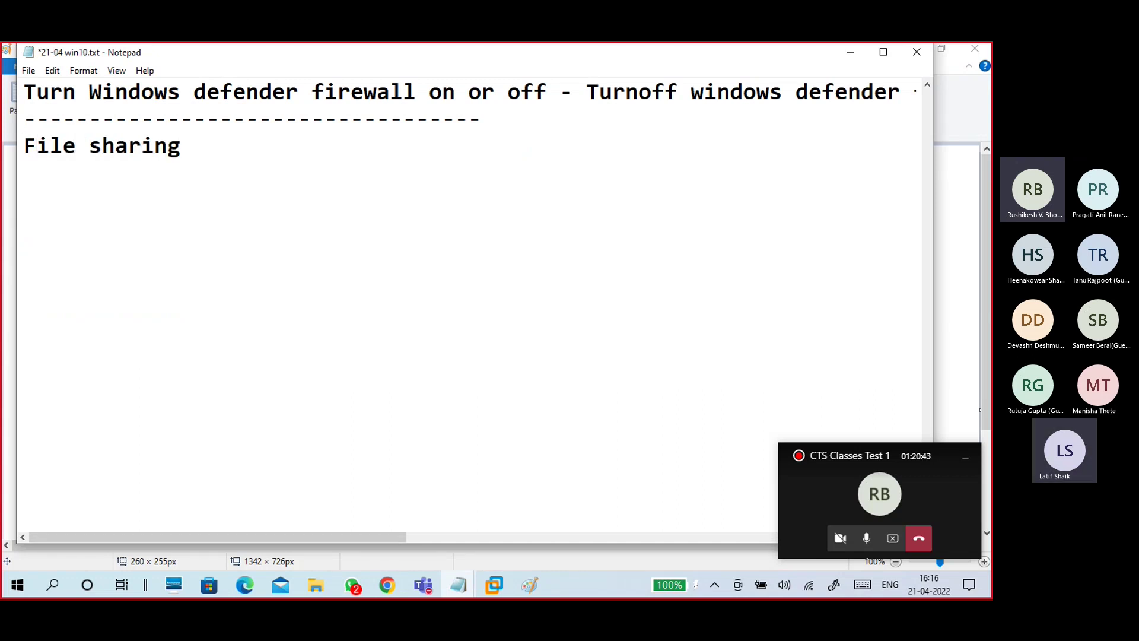
pyautogui.write(' or Folder Shaaring')
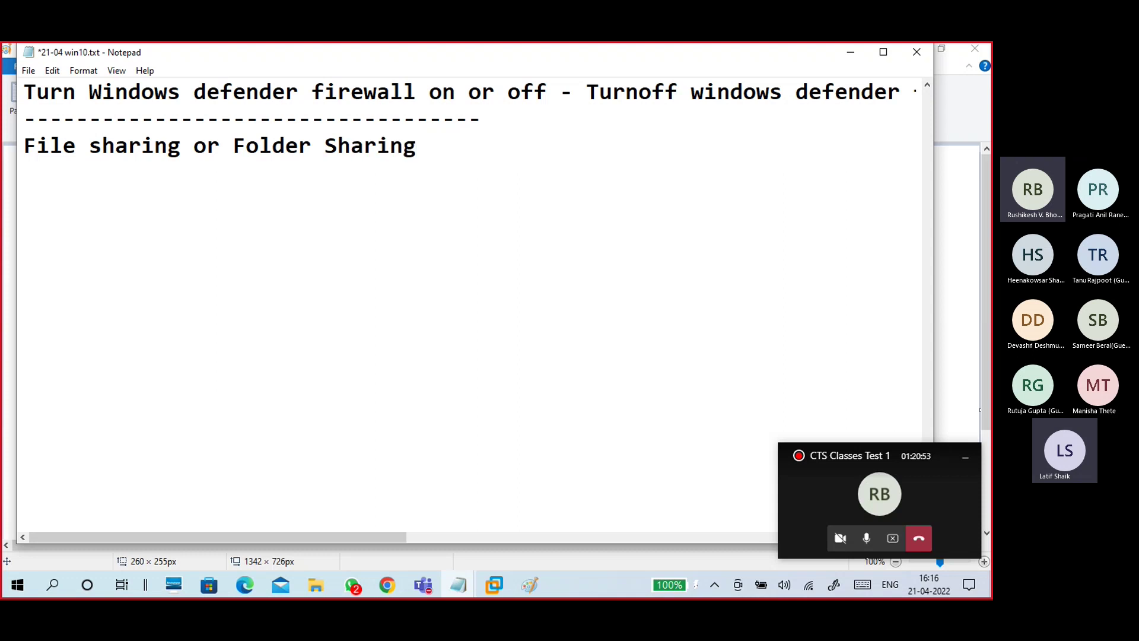
pyautogui.press('Return')
# Step: Type 'Share a folder from a PC -- access that folder from other PC through network'
pyautogui.write('Share from a PC')
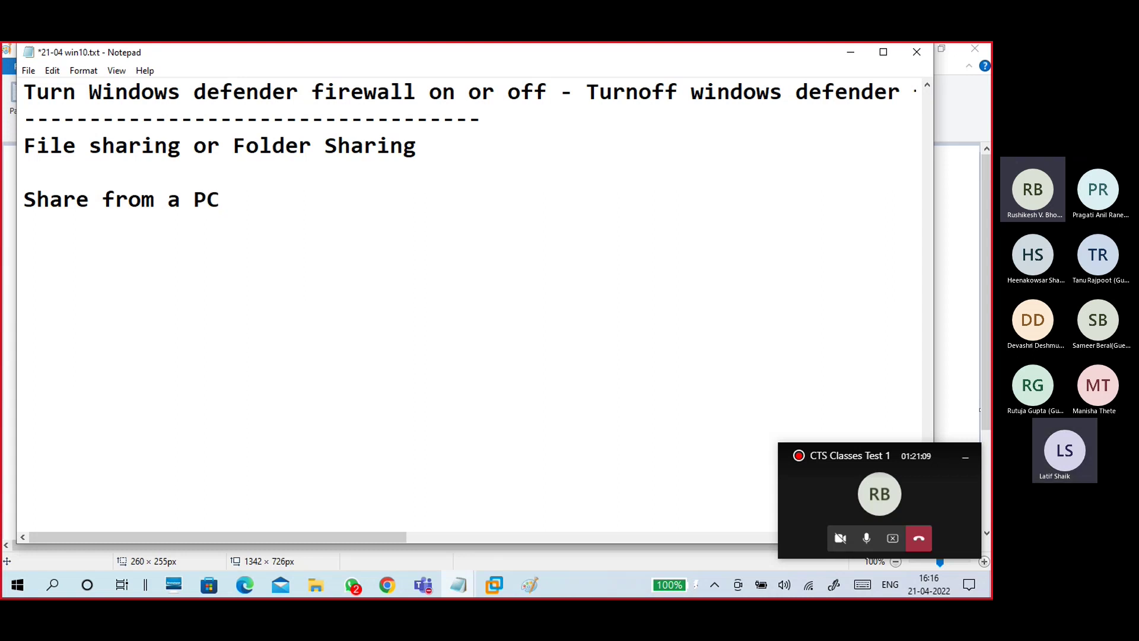
pyautogui.press('Left')
pyautogui.press('Left')
pyautogui.press('Left')
pyautogui.press('Left')
pyautogui.press('Left')
pyautogui.press('Left')
pyautogui.press('Left')
pyautogui.press('Left')
pyautogui.press('Left')
pyautogui.press('Left')
pyautogui.write('a f')
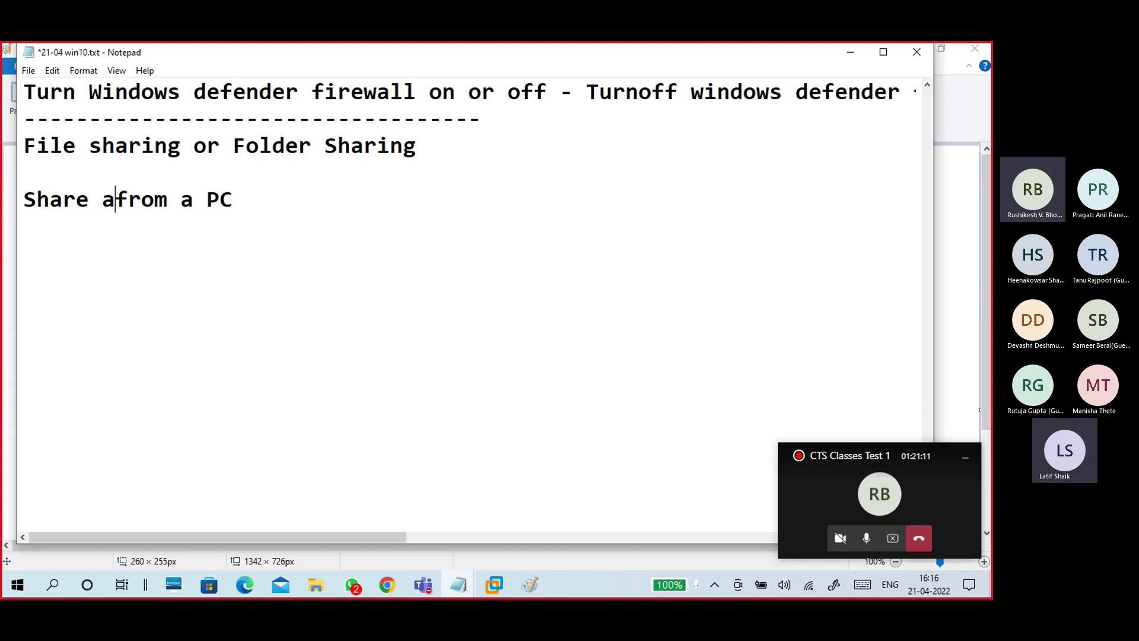
pyautogui.write('older')
pyautogui.press('Right')
pyautogui.press('Right')
pyautogui.press('Right')
pyautogui.press('Right')
pyautogui.press('Right')
pyautogui.press('Right')
pyautogui.press('Right')
pyautogui.press('Right')
pyautogui.press('Right')
pyautogui.write('-- access that ')
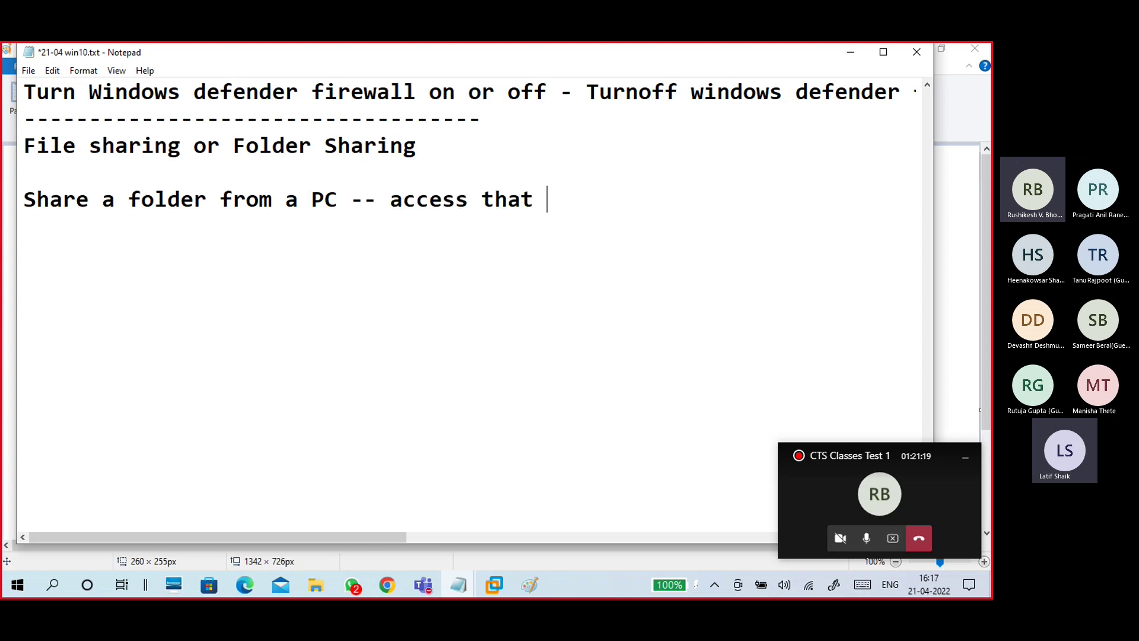
pyautogui.write('folder from')
pyautogui.write(' toher')
pyautogui.press('BackSpace')
pyautogui.press('BackSpace')
pyautogui.press('BackSpace')
pyautogui.press('BackSpace')
pyautogui.press('BackSpace')
pyautogui.write('othe')
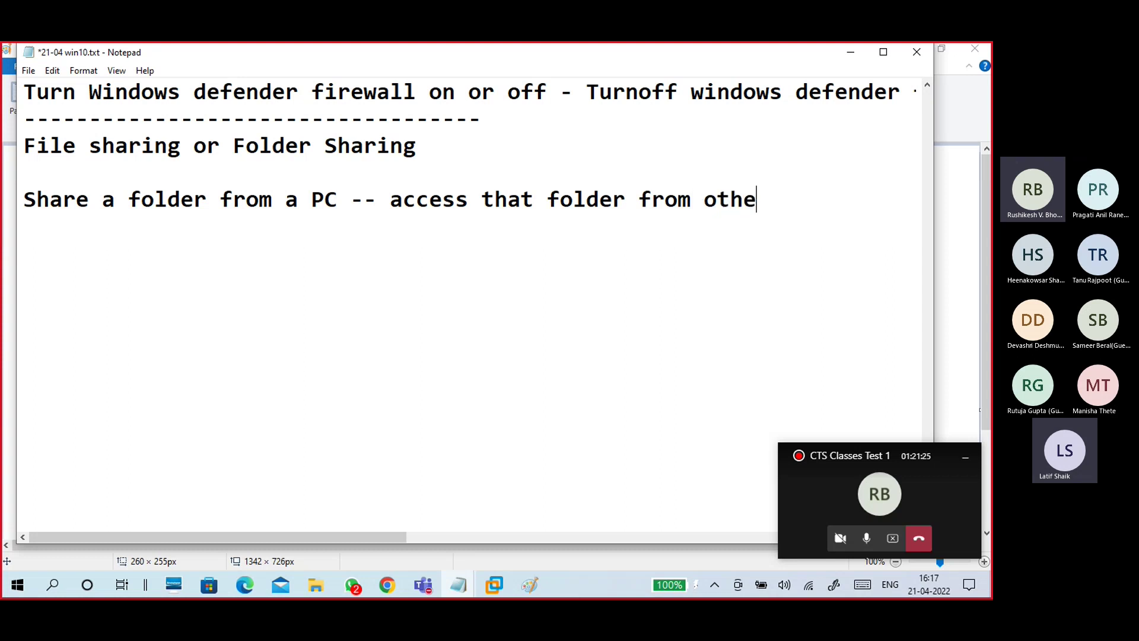
pyautogui.write('r PC throug')
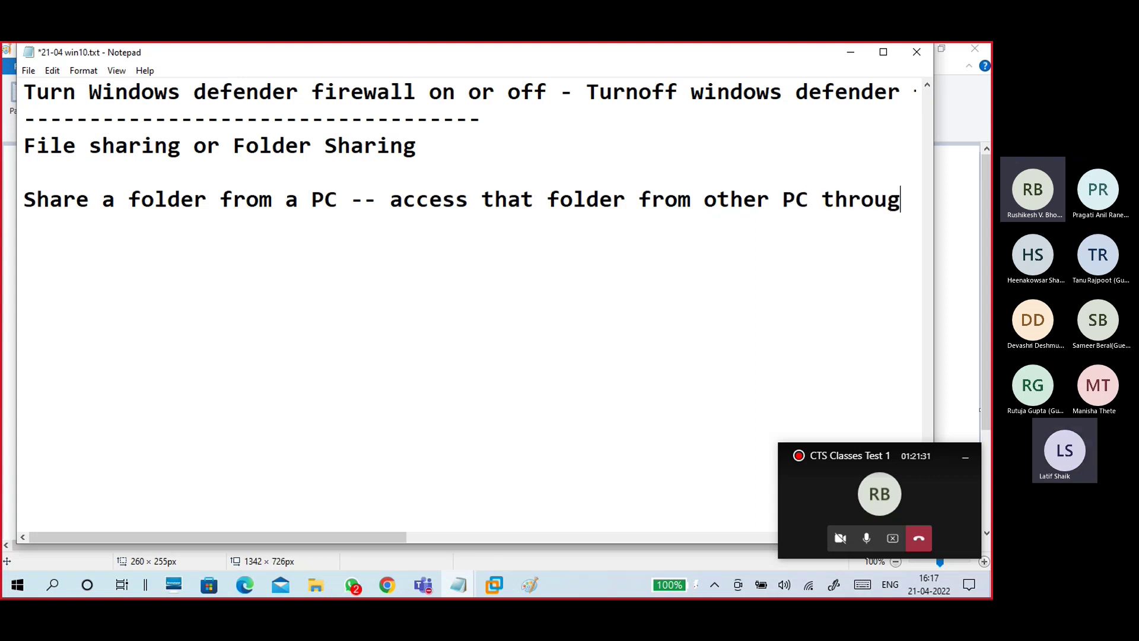
pyautogui.write('h networl')
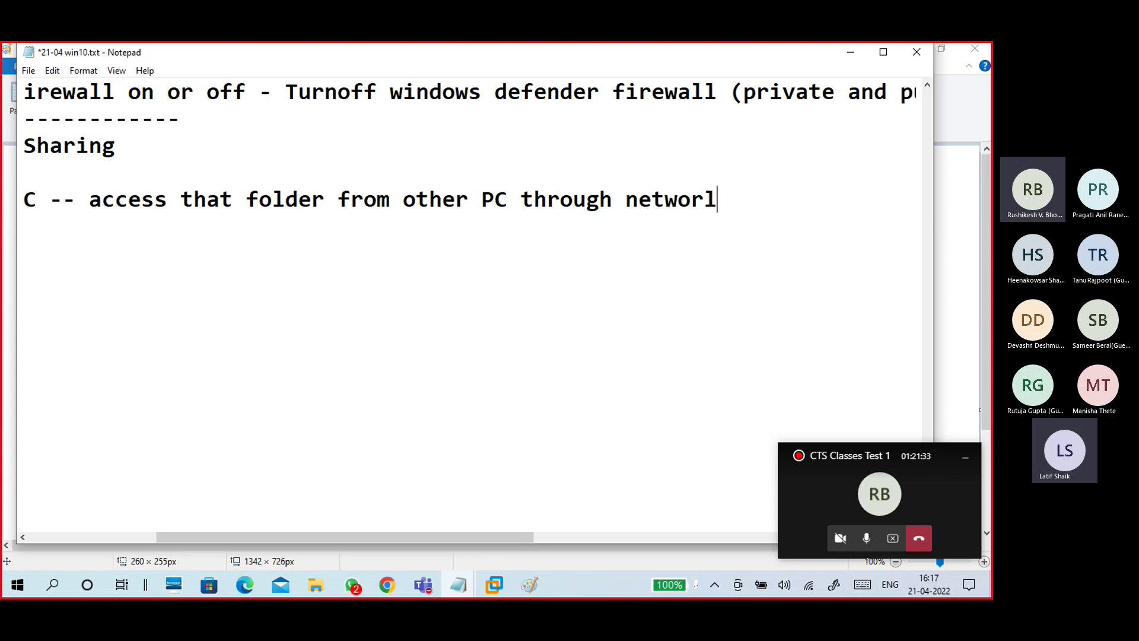
pyautogui.press('BackSpace')
pyautogui.write('k')
pyautogui.press('Return')
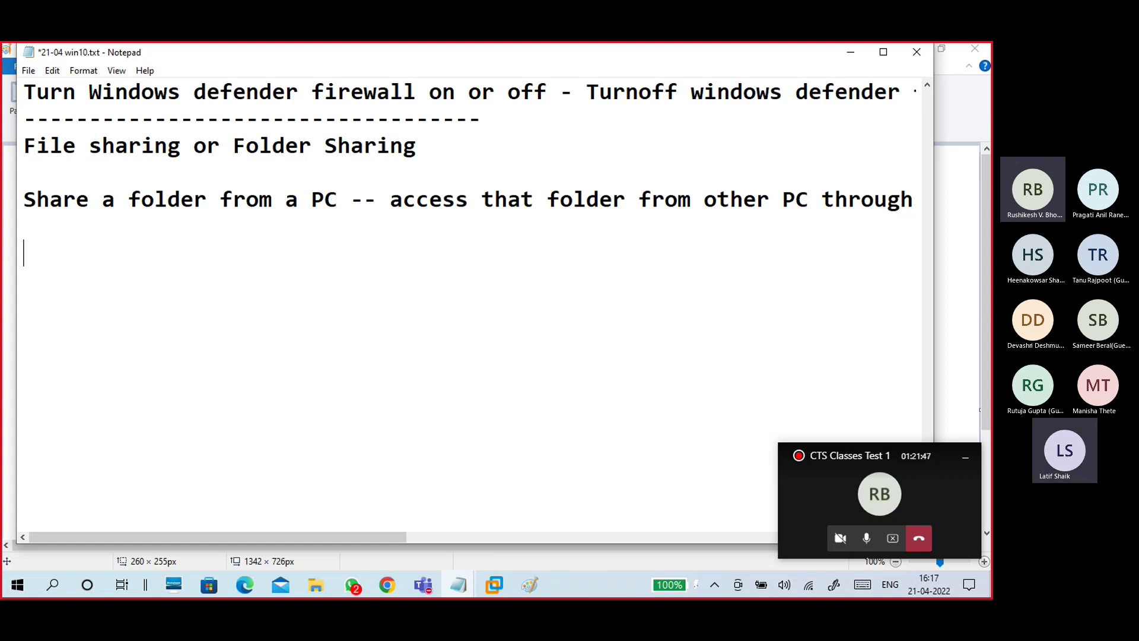
# Step: Add the lines 'PC224 - physical machine' and 'PC139 - Virtual machine' to the notes
pyautogui.scroll(6, 346, 372)
pyautogui.scroll(6, 250, 258)
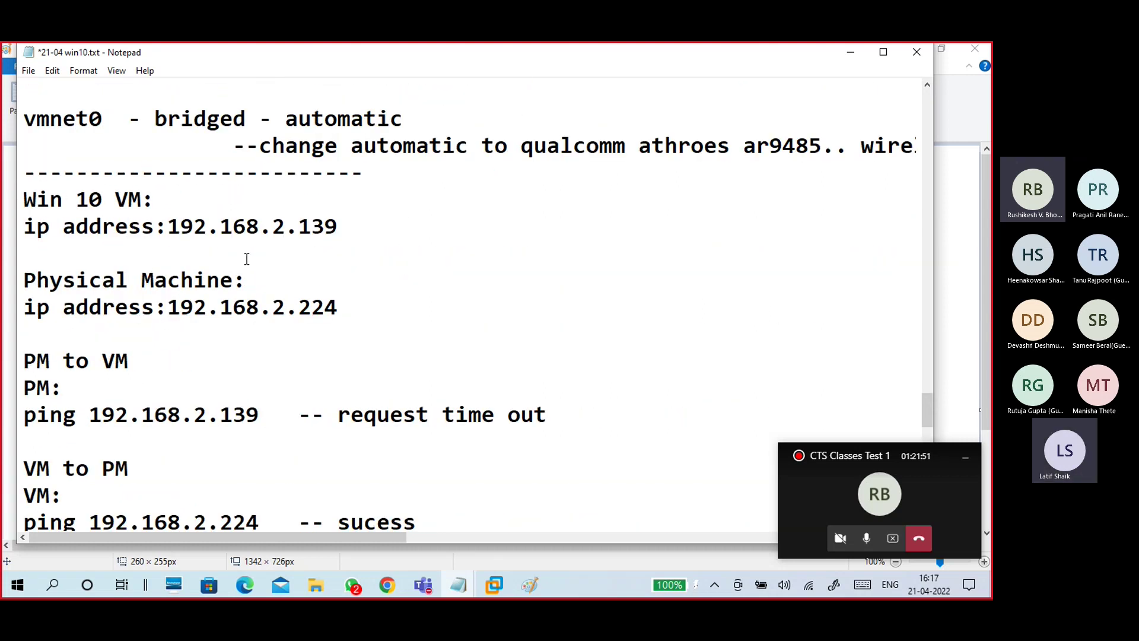
pyautogui.scroll(-2, 247, 259)
pyautogui.scroll(-2, 246, 259)
pyautogui.scroll(-11, 247, 259)
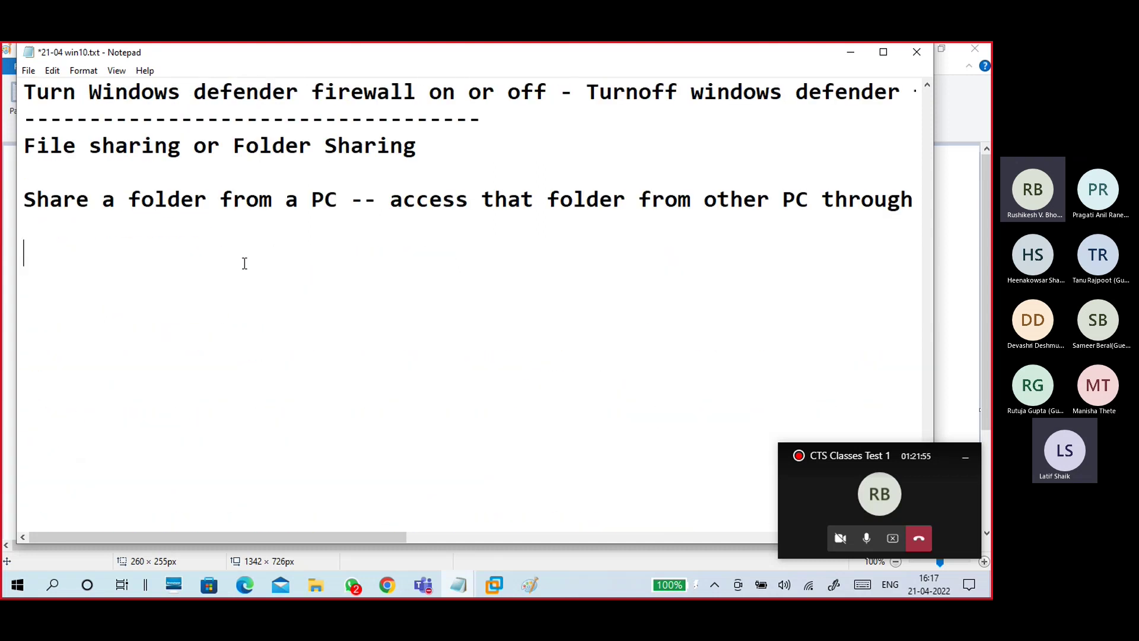
pyautogui.click(244, 262)
pyautogui.write('PC224')
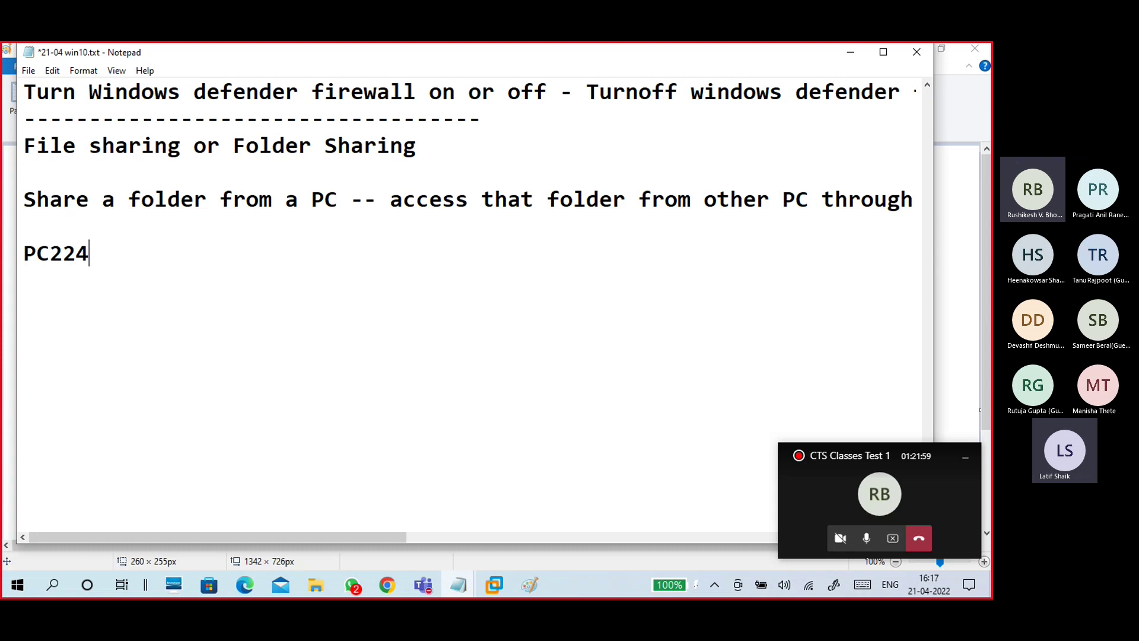
pyautogui.write(' - physical machie')
pyautogui.press('BackSpace')
pyautogui.write('ne')
pyautogui.press('Return')
pyautogui.write('PC139')
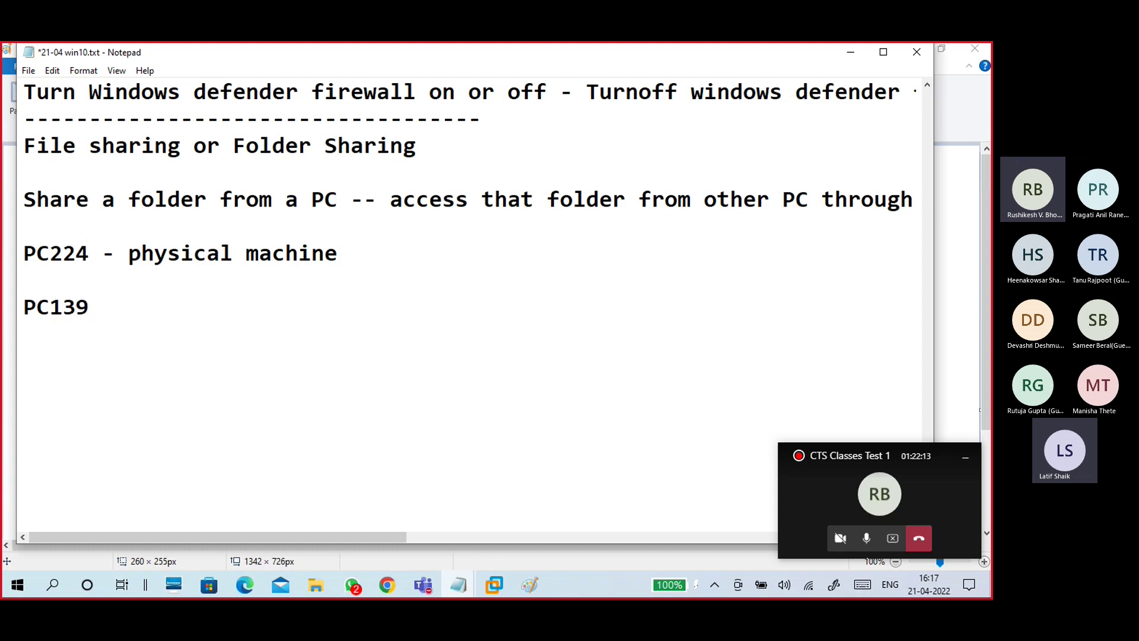
pyautogui.write(' - Virtual ma')
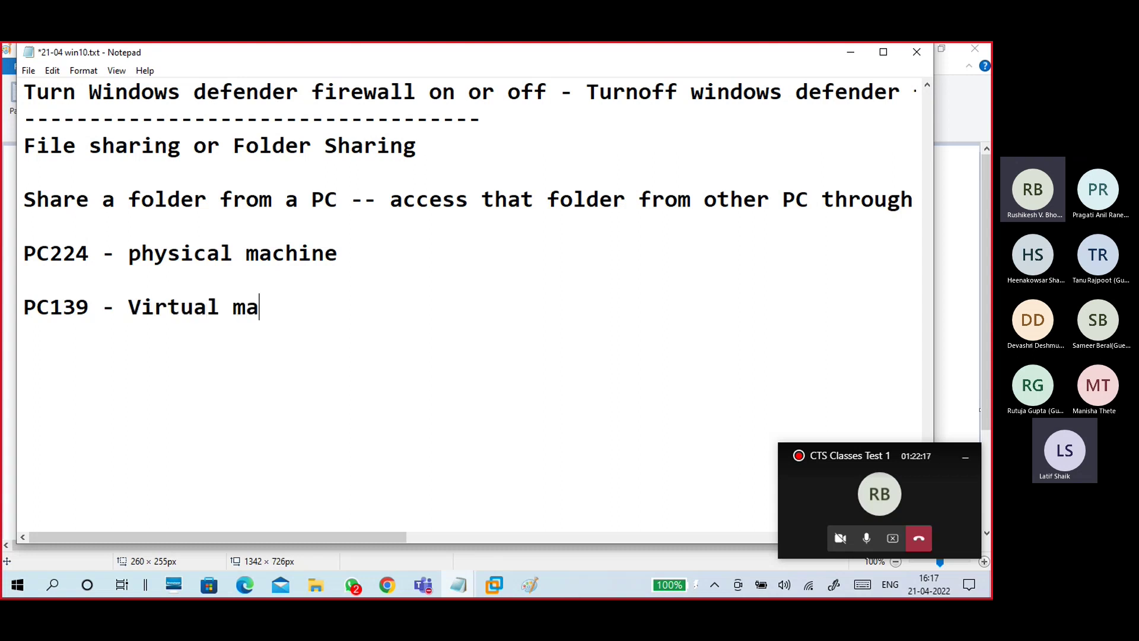
pyautogui.write('chine')
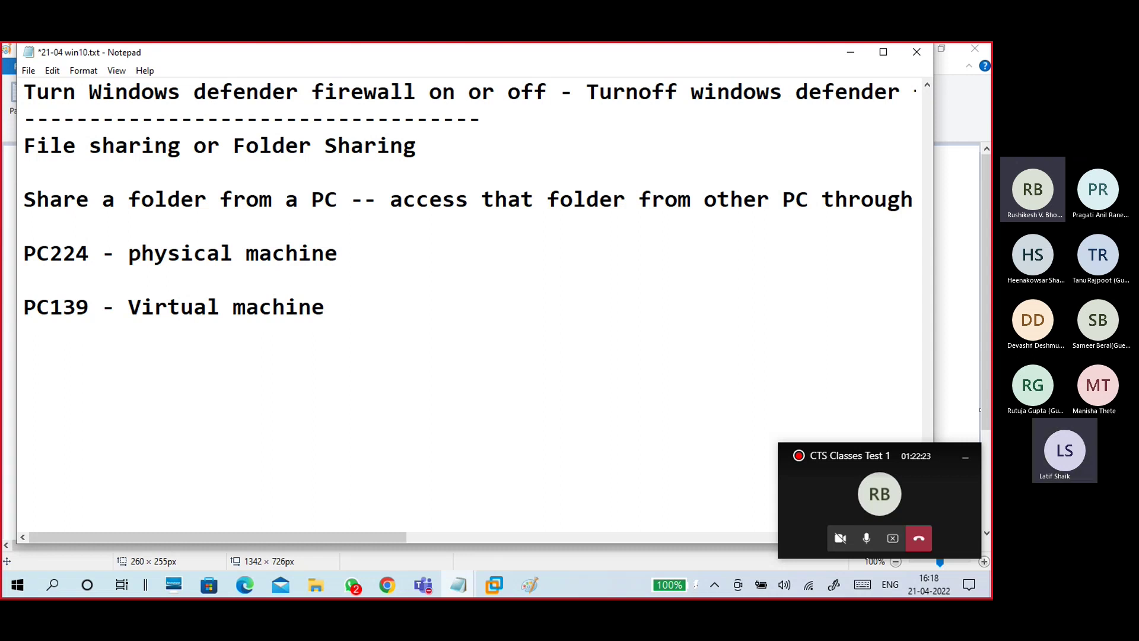
# Step: Add IP 192.168.2.224 under PC224 and 192.168.2.139 under PC139
pyautogui.press('Up')
pyautogui.write('192.168.2.')
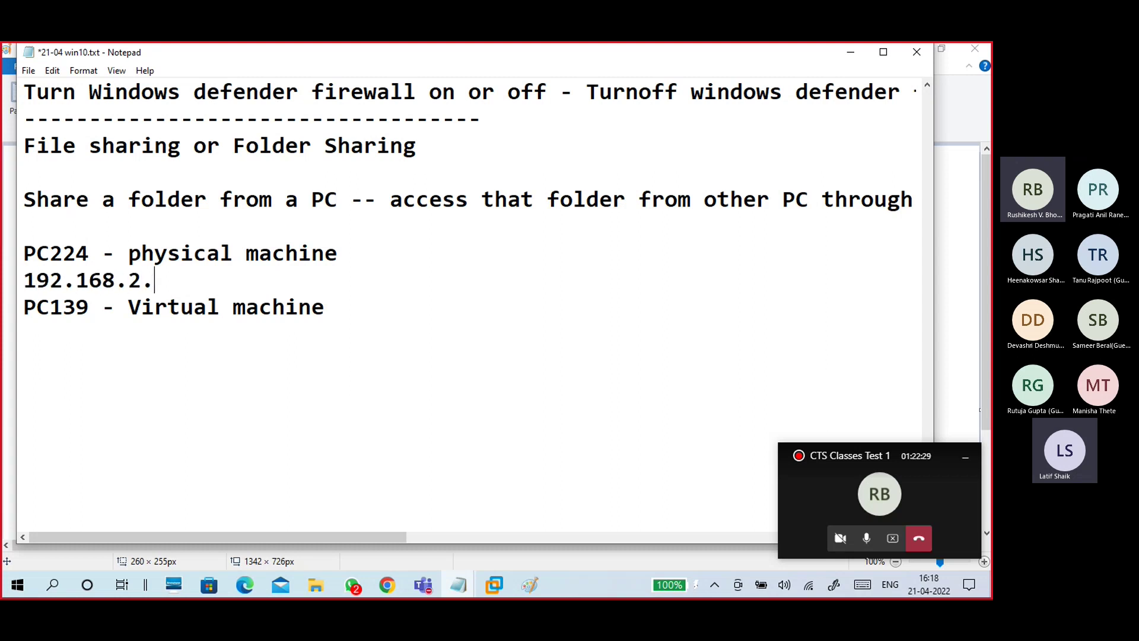
pyautogui.write('224')
pyautogui.press('Return')
pyautogui.press('Down')
pyautogui.press('Down')
pyautogui.write('19')
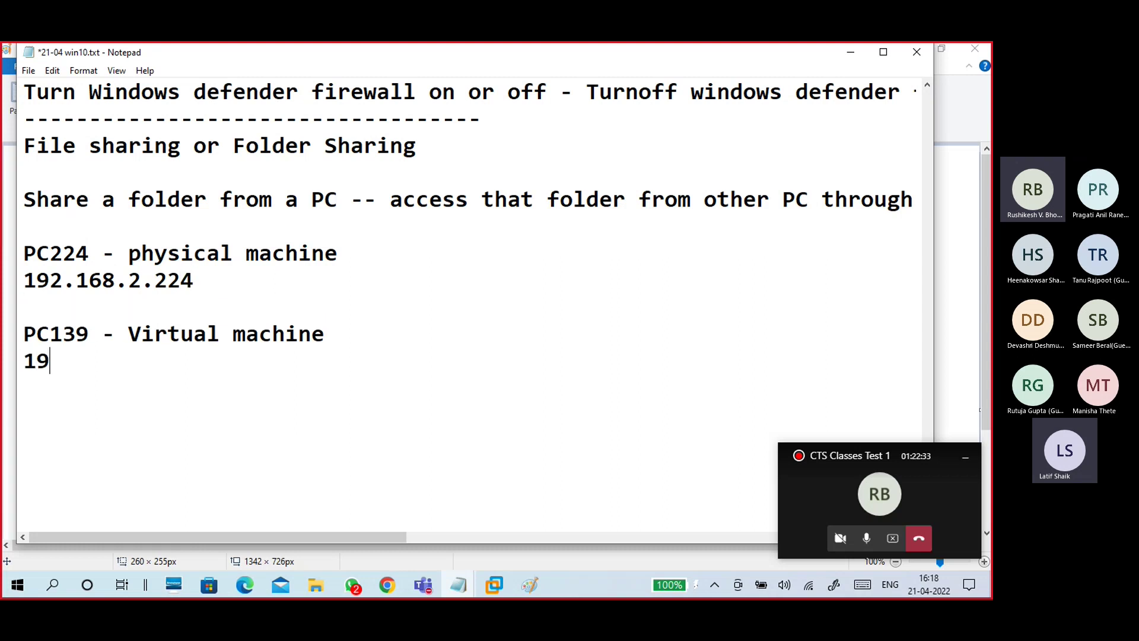
pyautogui.write('2.168.2.13')
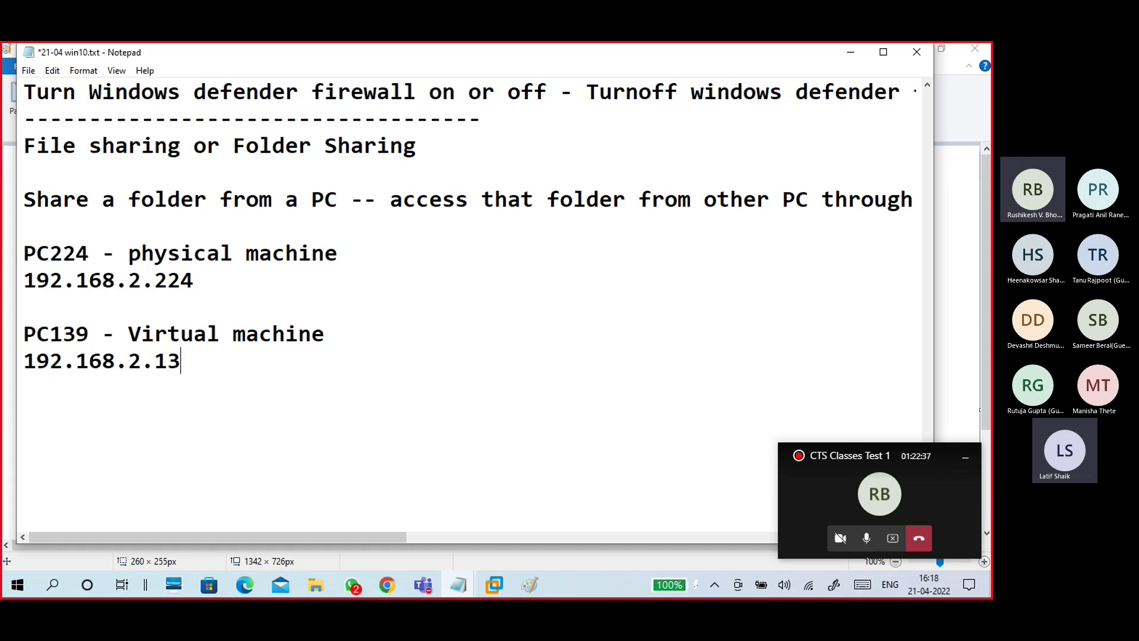
pyautogui.write('9')
pyautogui.scroll(-1, 273, 273)
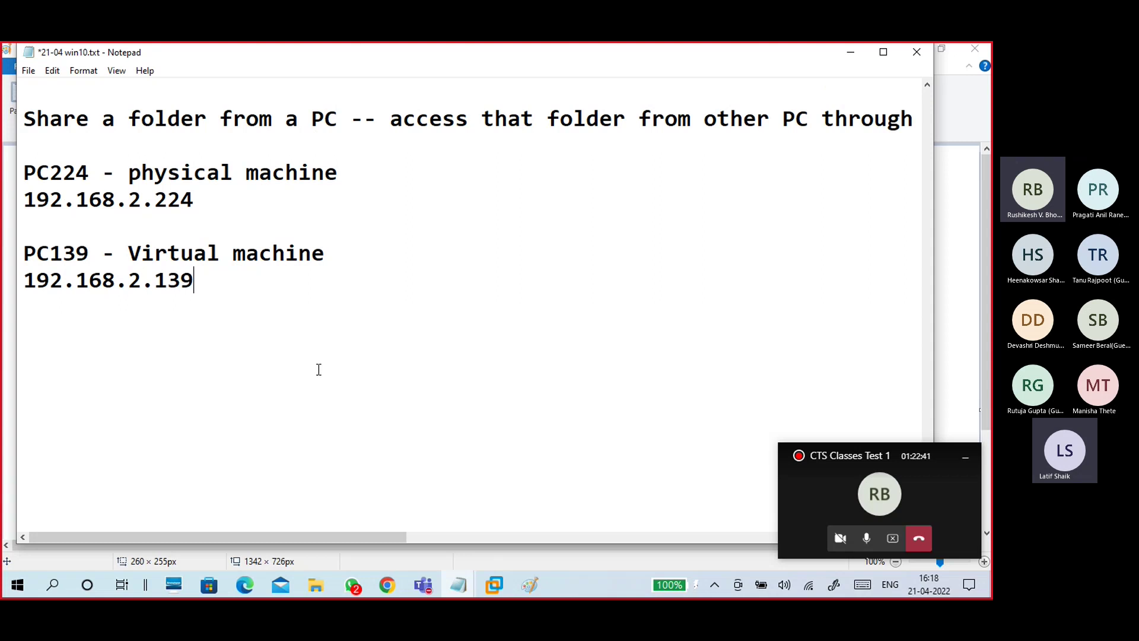
# Step: Back in Paint, label the square 'PC139' with text above it
pyautogui.click(534, 590)
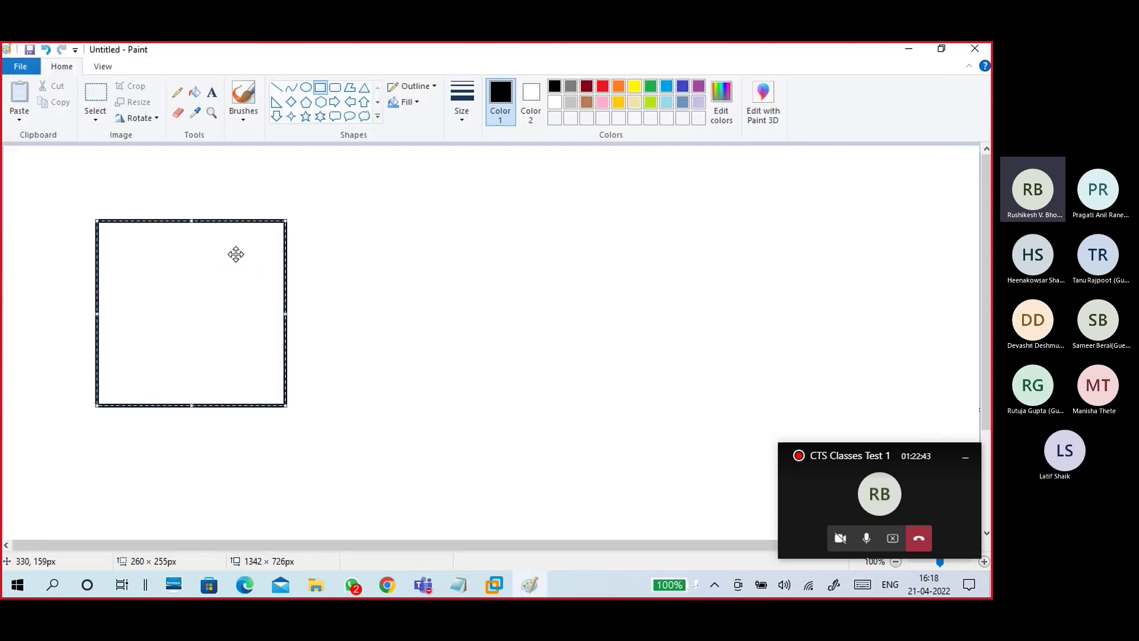
pyautogui.click(272, 216)
pyautogui.click(213, 93)
pyautogui.click(148, 203)
pyautogui.write('PC139')
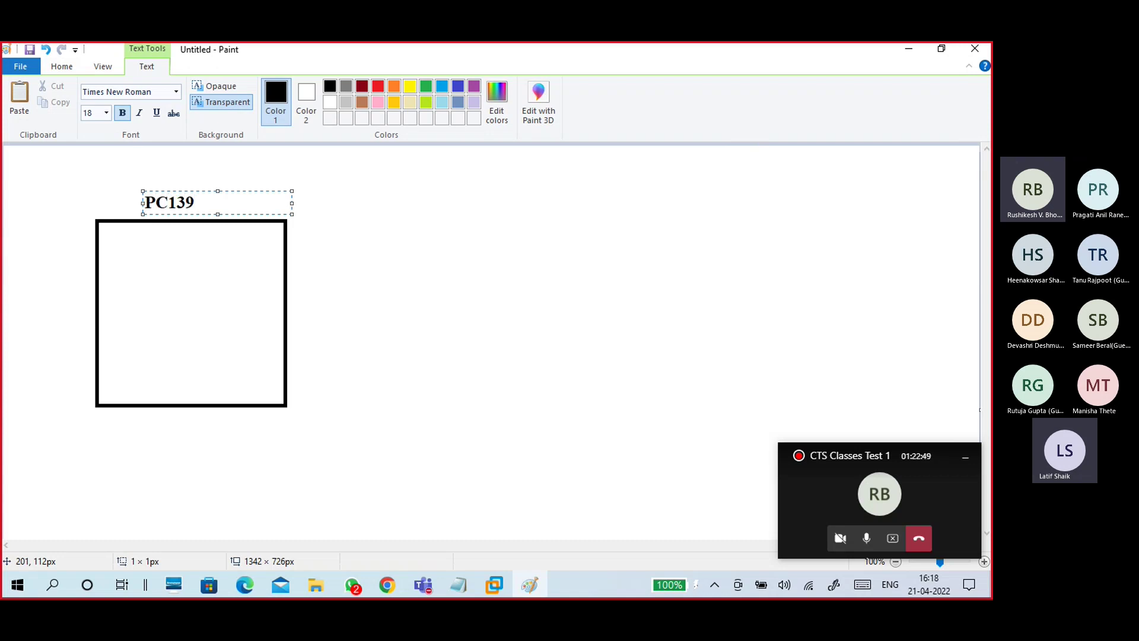
pyautogui.click(181, 310)
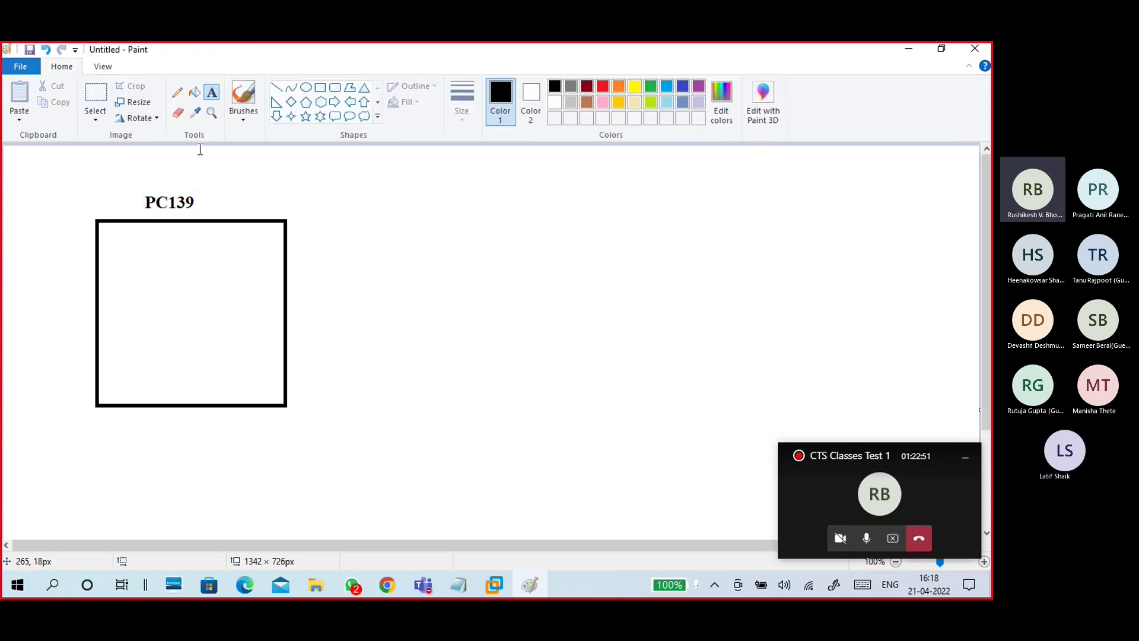
# Step: Draw a small rectangle inside the square, brush a mark beside it, and add a second large box
pyautogui.click(320, 87)
pyautogui.moveTo(141, 287); pyautogui.dragTo(228, 326)
pyautogui.click(239, 160)
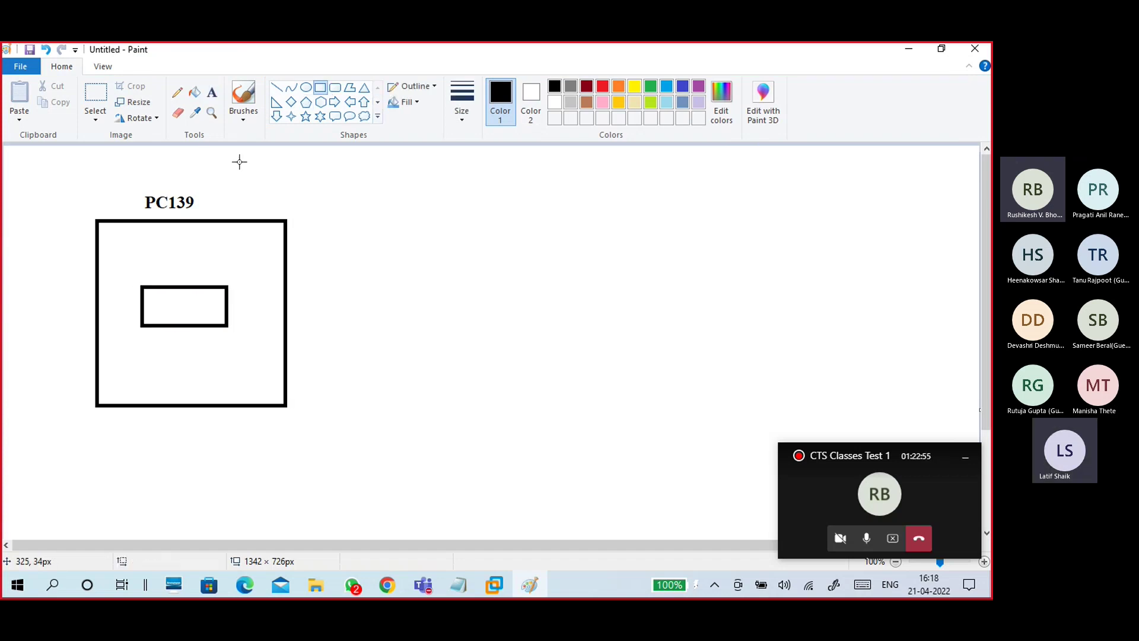
pyautogui.click(244, 122)
pyautogui.click(158, 140)
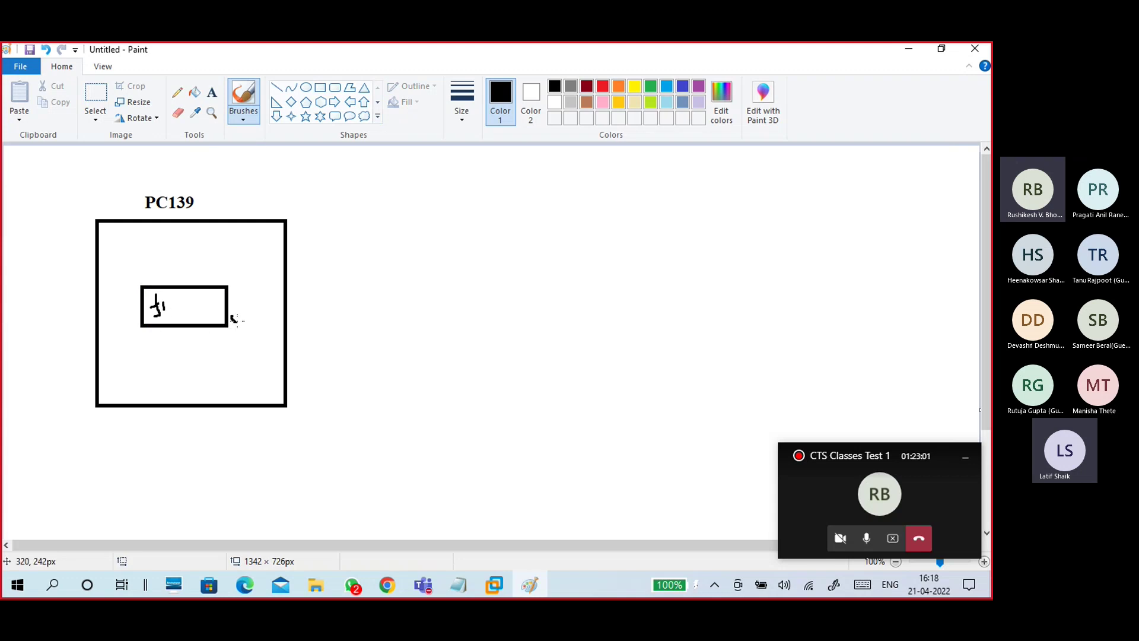
pyautogui.moveTo(235, 319); pyautogui.dragTo(241, 334)
pyautogui.click(320, 88)
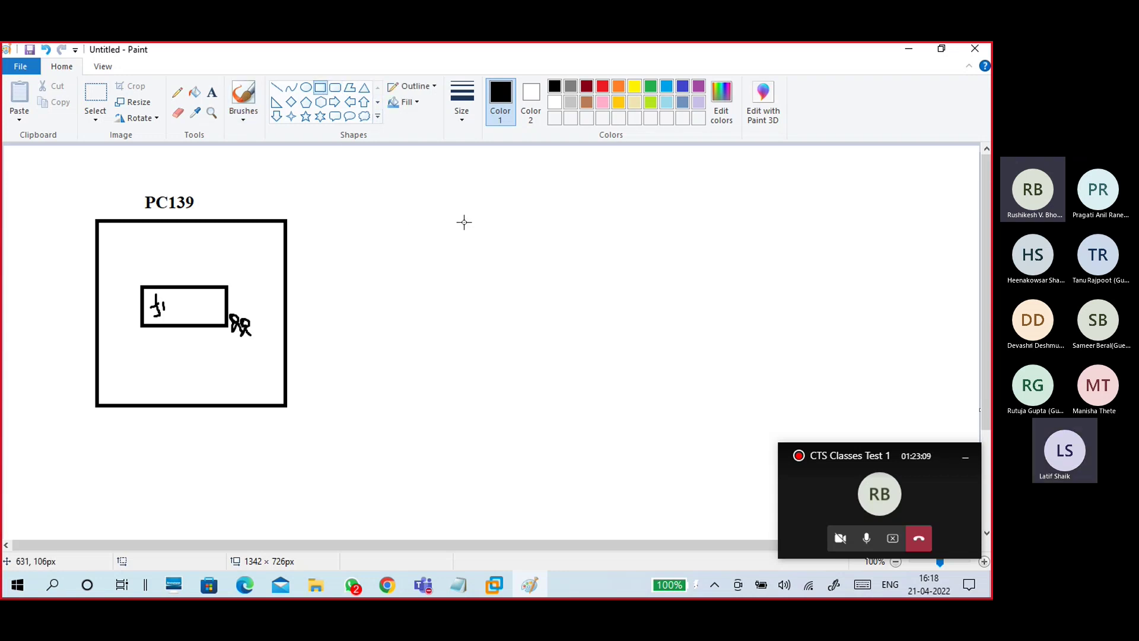
pyautogui.moveTo(462, 212)
pyautogui.mouseDown()
pyautogui.moveTo(567, 361)
pyautogui.moveTo(640, 415)
pyautogui.mouseUp()
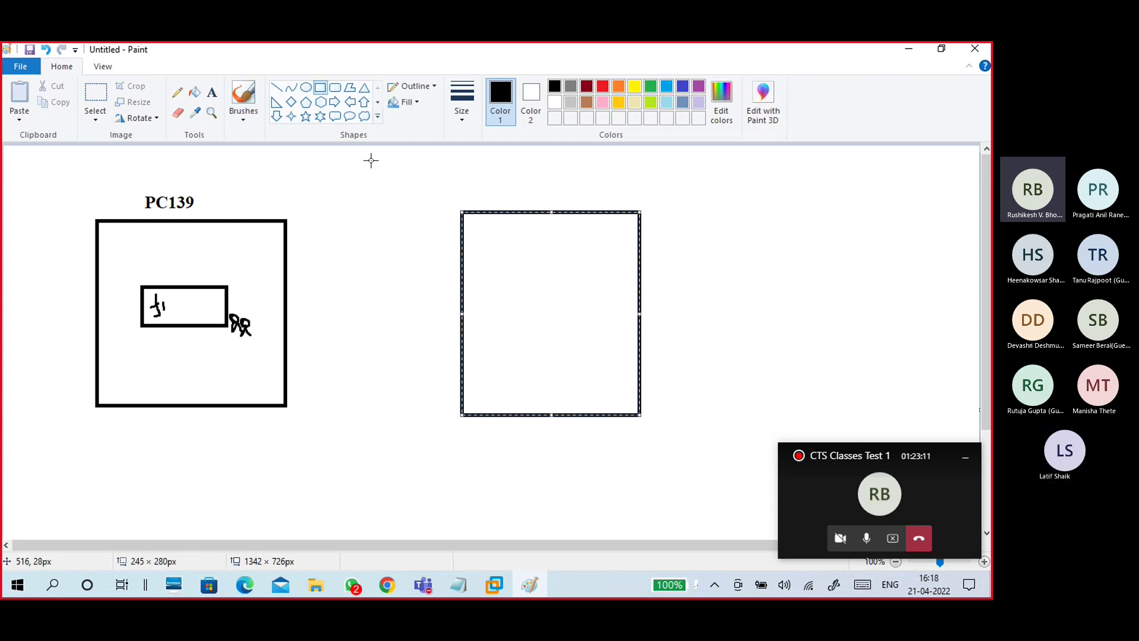
# Step: Label the right-hand box 'PC224'
pyautogui.click(243, 119)
pyautogui.click(187, 144)
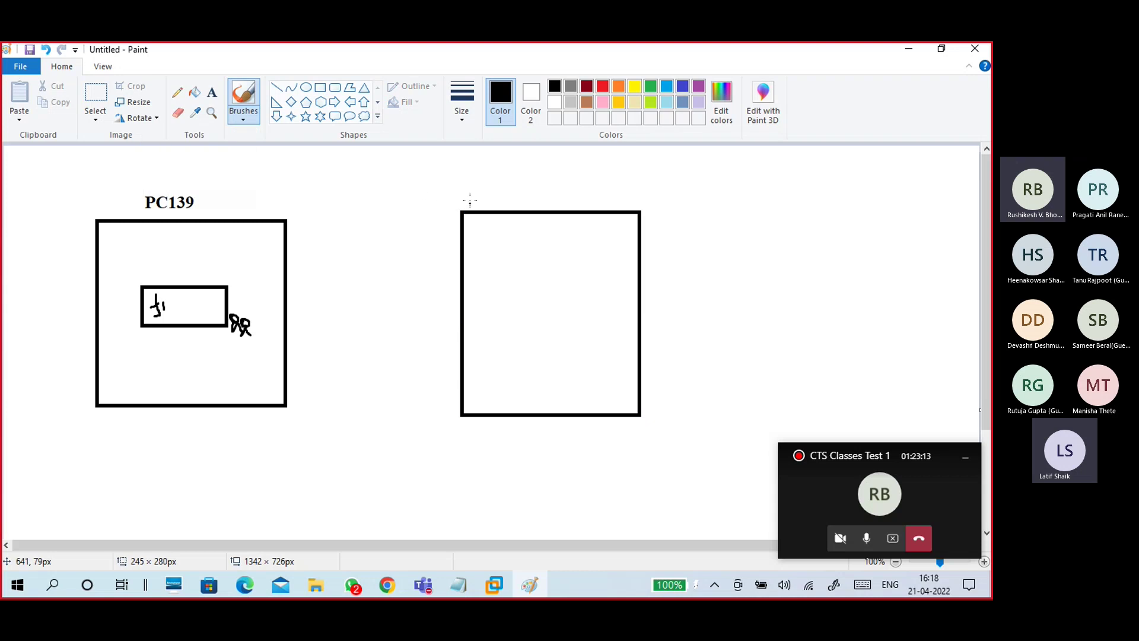
pyautogui.click(211, 92)
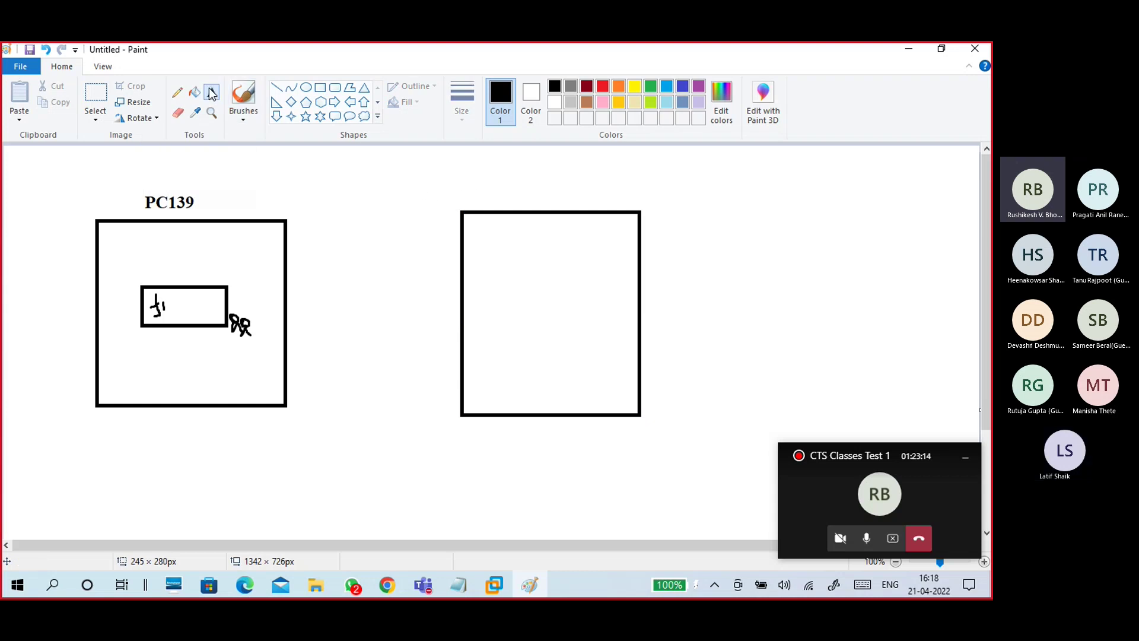
pyautogui.click(479, 202)
pyautogui.write('pc224')
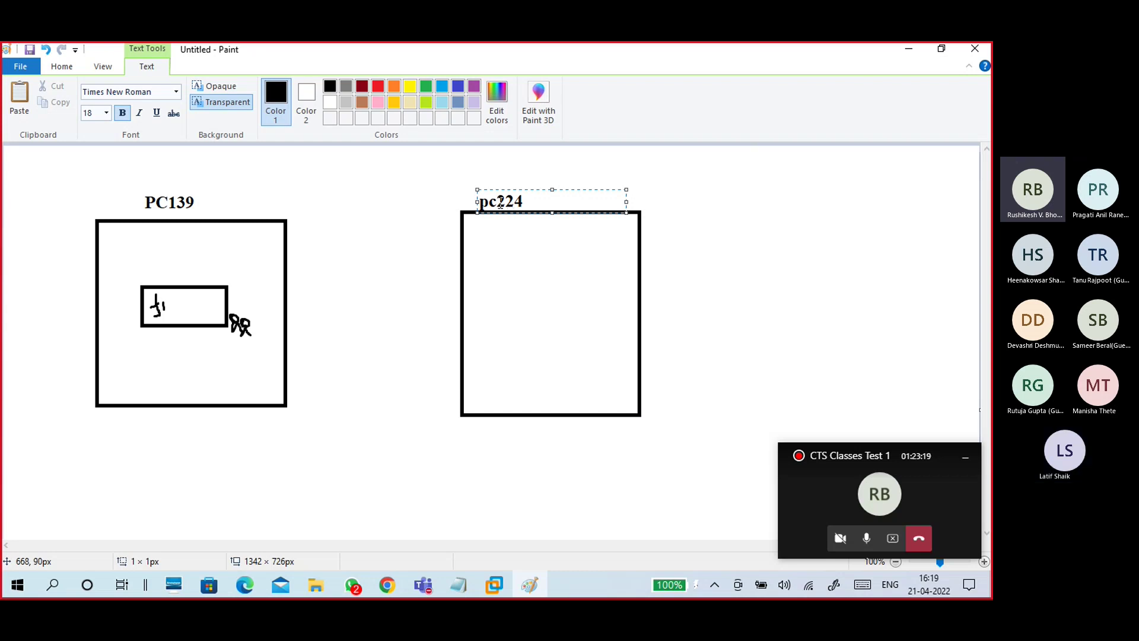
pyautogui.moveTo(479, 201); pyautogui.dragTo(496, 202)
pyautogui.write('PC224')
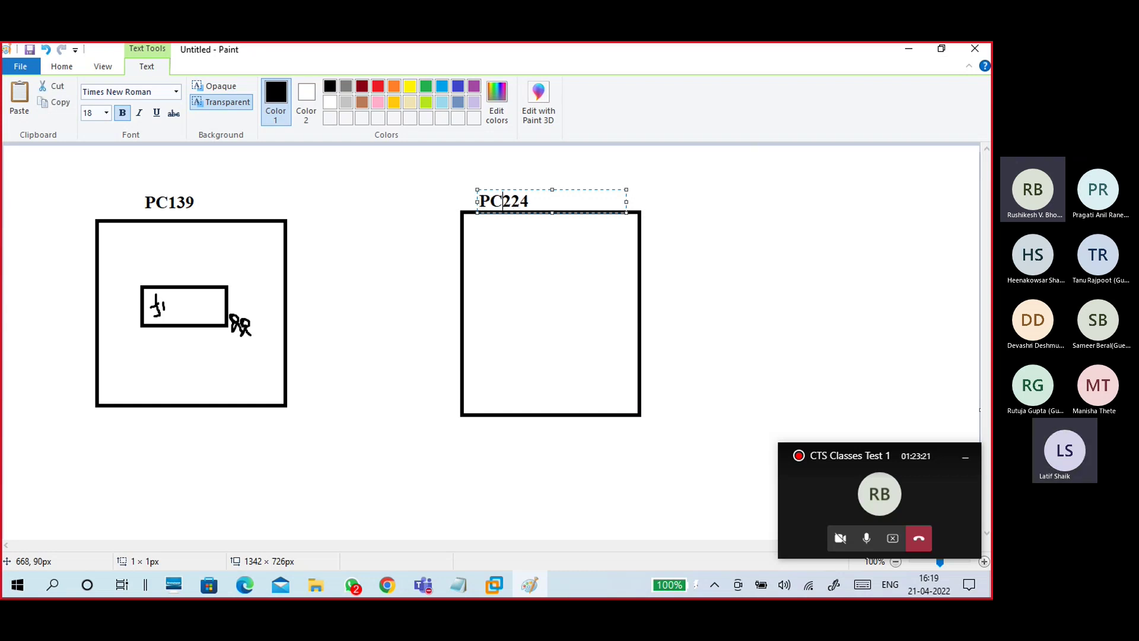
pyautogui.click(512, 283)
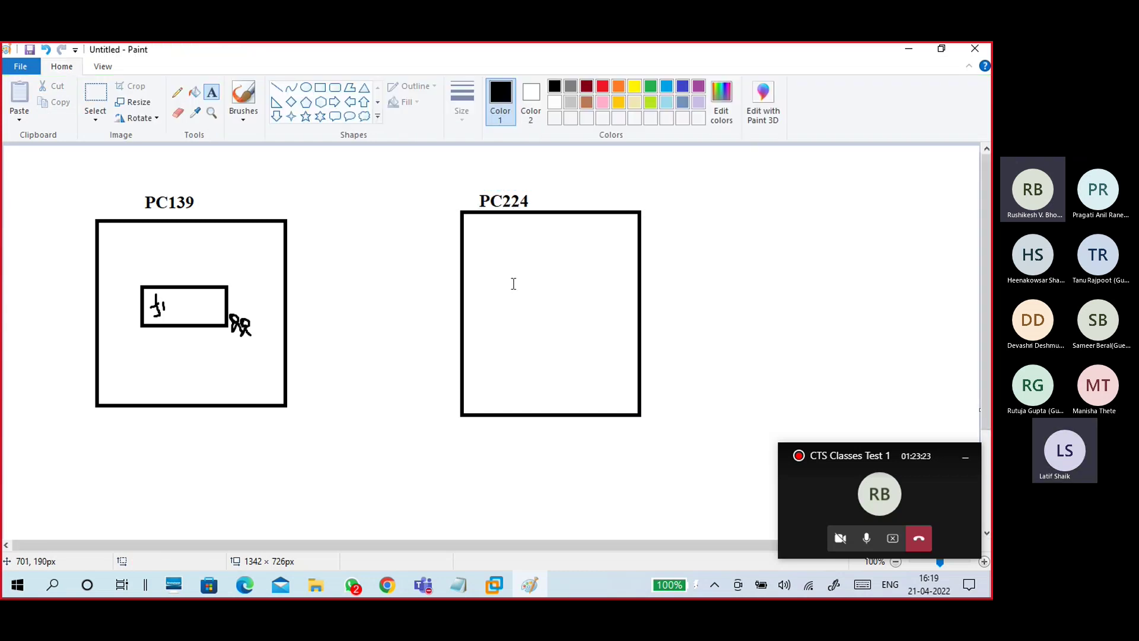
# Step: Draw a horizontal network line under both boxes and connect each box down to it
pyautogui.click(277, 87)
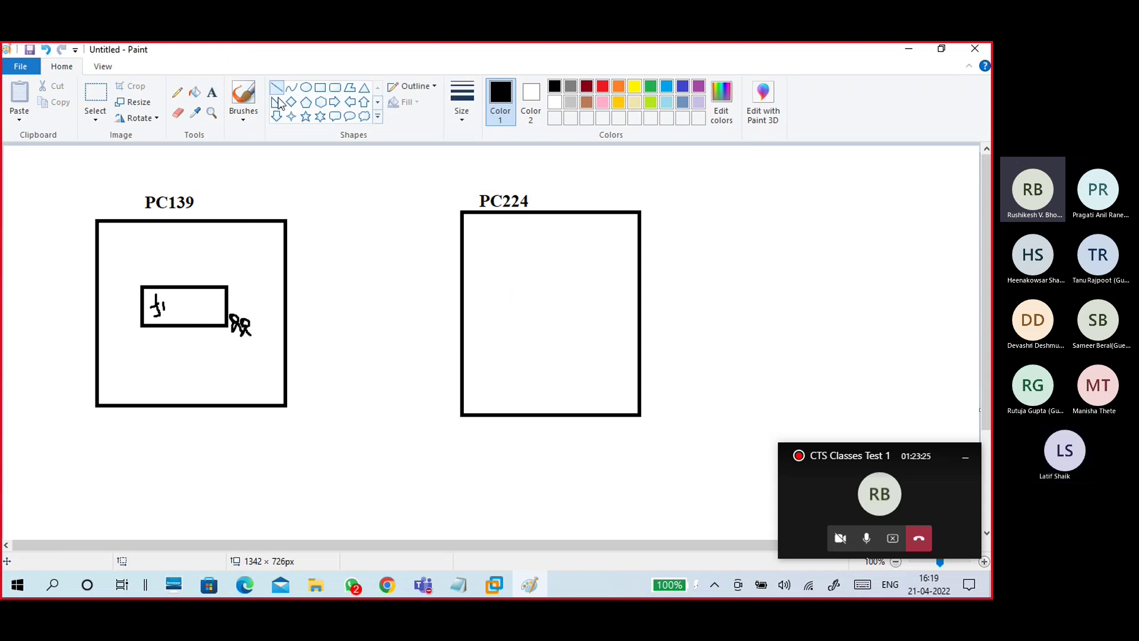
pyautogui.moveTo(199, 446); pyautogui.dragTo(553, 447)
pyautogui.click(240, 115)
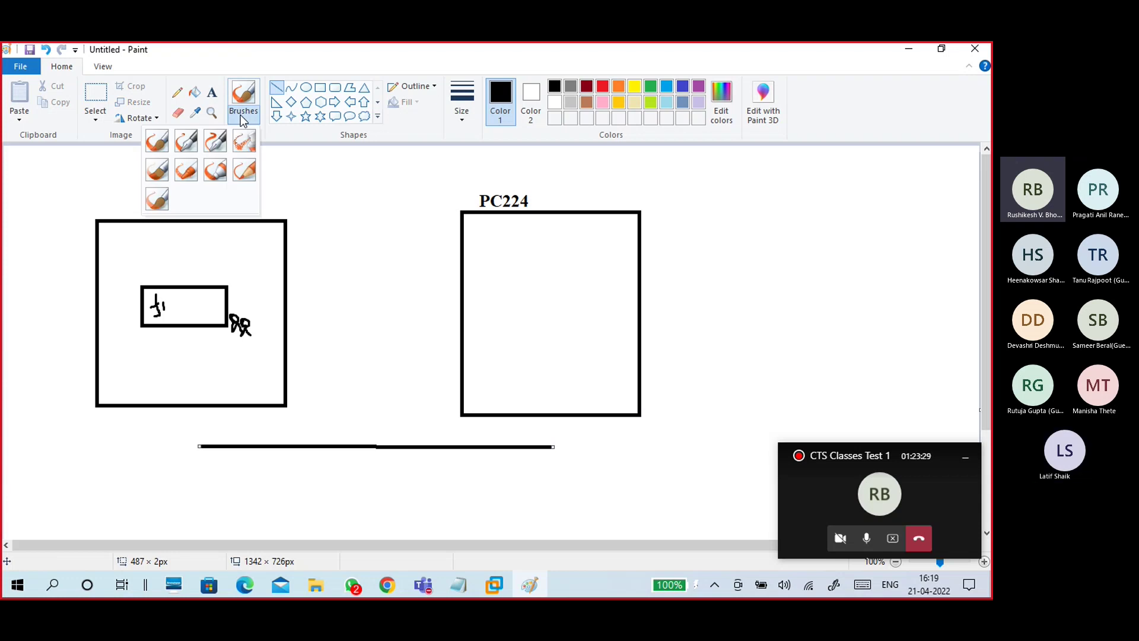
pyautogui.click(158, 142)
pyautogui.moveTo(518, 414); pyautogui.dragTo(519, 449)
pyautogui.moveTo(225, 406); pyautogui.dragTo(225, 449)
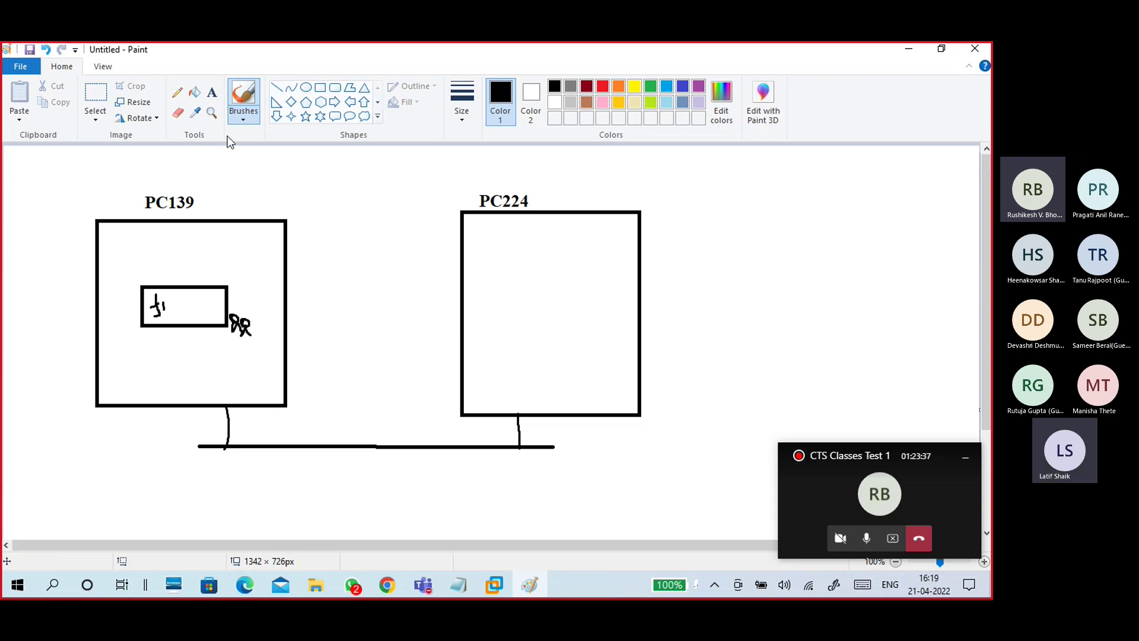
# Step: Brush an arrow curving from PC224's inner box to PC139's small box, then return to the notes
pyautogui.click(242, 119)
pyautogui.click(158, 141)
pyautogui.moveTo(497, 378)
pyautogui.mouseDown()
pyautogui.moveTo(471, 398)
pyautogui.moveTo(369, 398)
pyautogui.moveTo(291, 379)
pyautogui.moveTo(216, 331)
pyautogui.moveTo(231, 334)
pyautogui.mouseUp()
pyautogui.moveTo(517, 289)
pyautogui.mouseDown()
pyautogui.moveTo(493, 291)
pyautogui.moveTo(493, 379)
pyautogui.moveTo(562, 374)
pyautogui.moveTo(526, 288)
pyautogui.moveTo(511, 290)
pyautogui.moveTo(503, 325)
pyautogui.mouseUp()
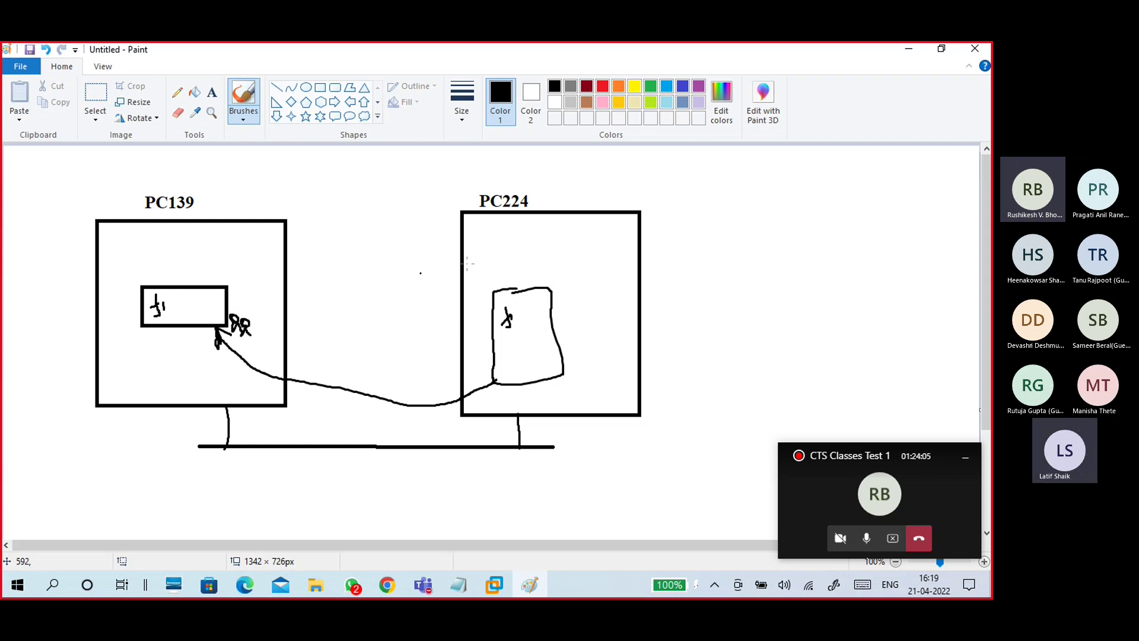
pyautogui.click(908, 49)
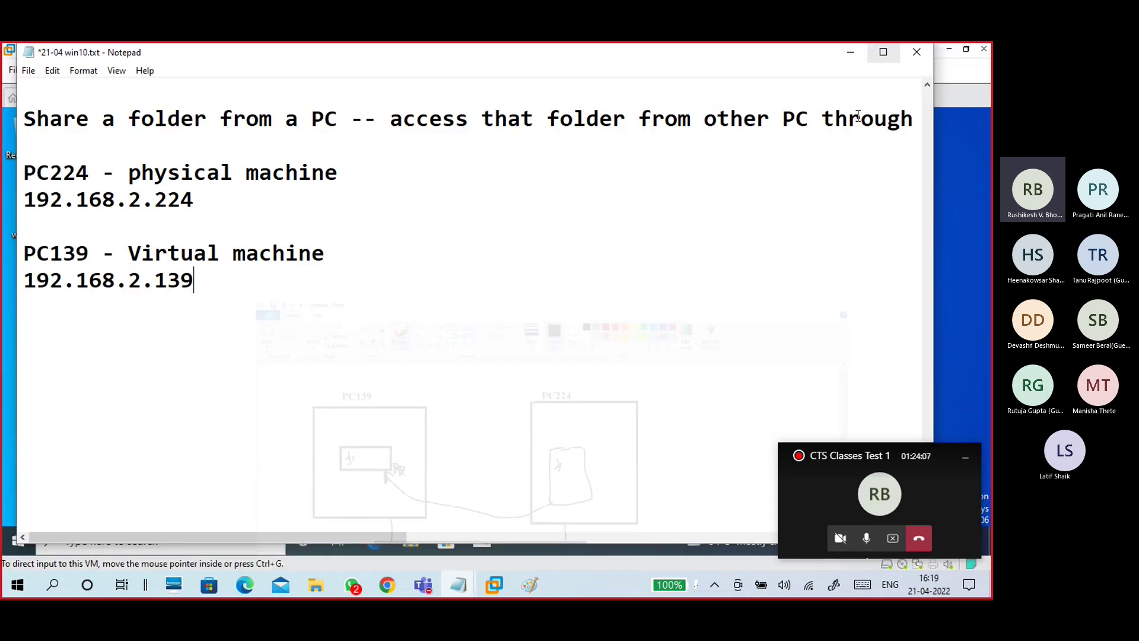
pyautogui.click(952, 275)
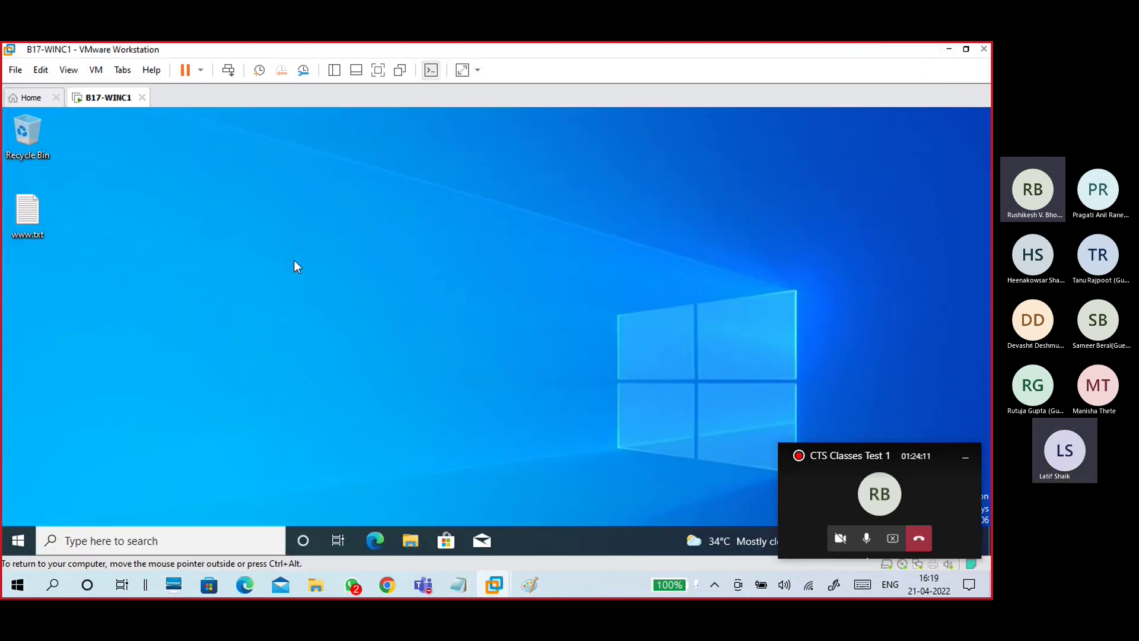
pyautogui.rightClick(208, 212)
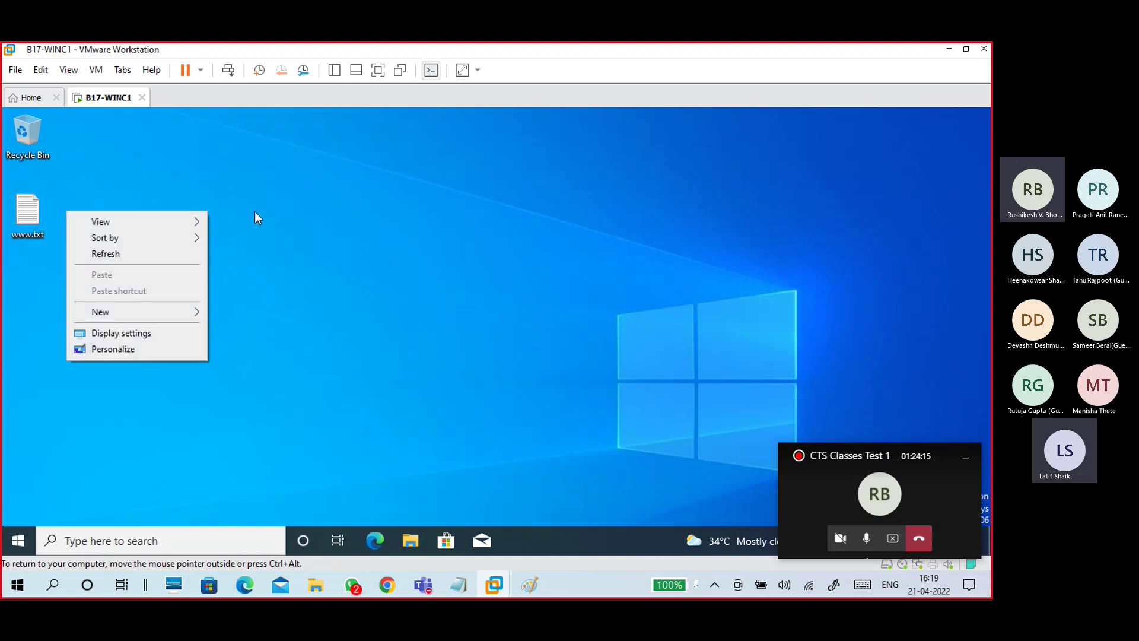
pyautogui.click(356, 465)
pyautogui.moveTo(461, 568)
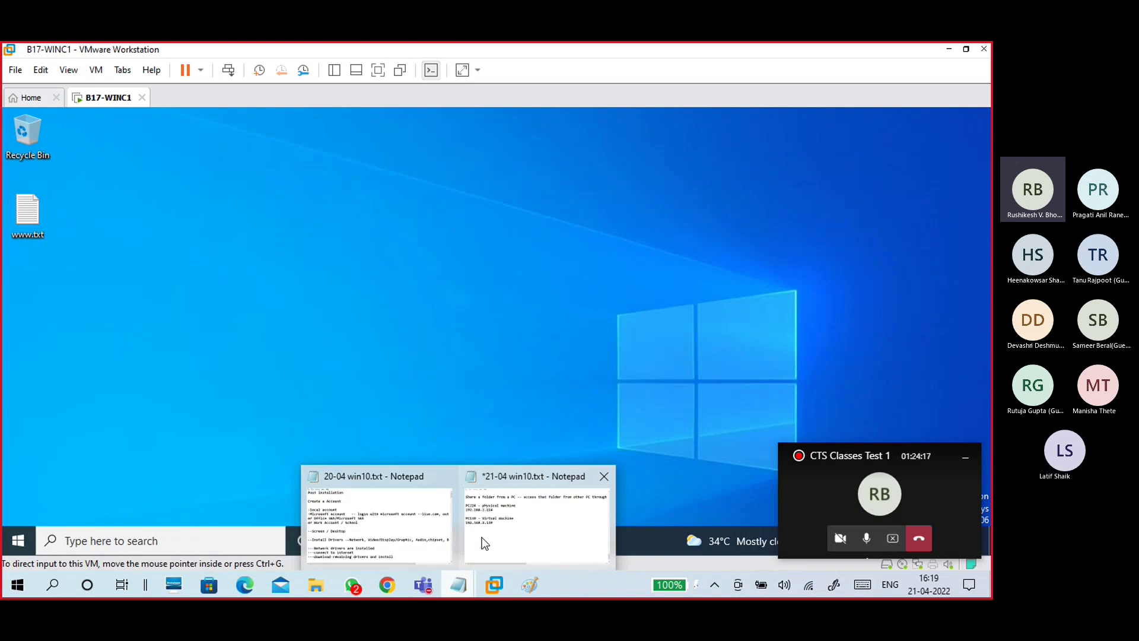
pyautogui.click(483, 542)
# Step: Start a PC139 section with the line 'create a folder - data1'
pyautogui.press('Return')
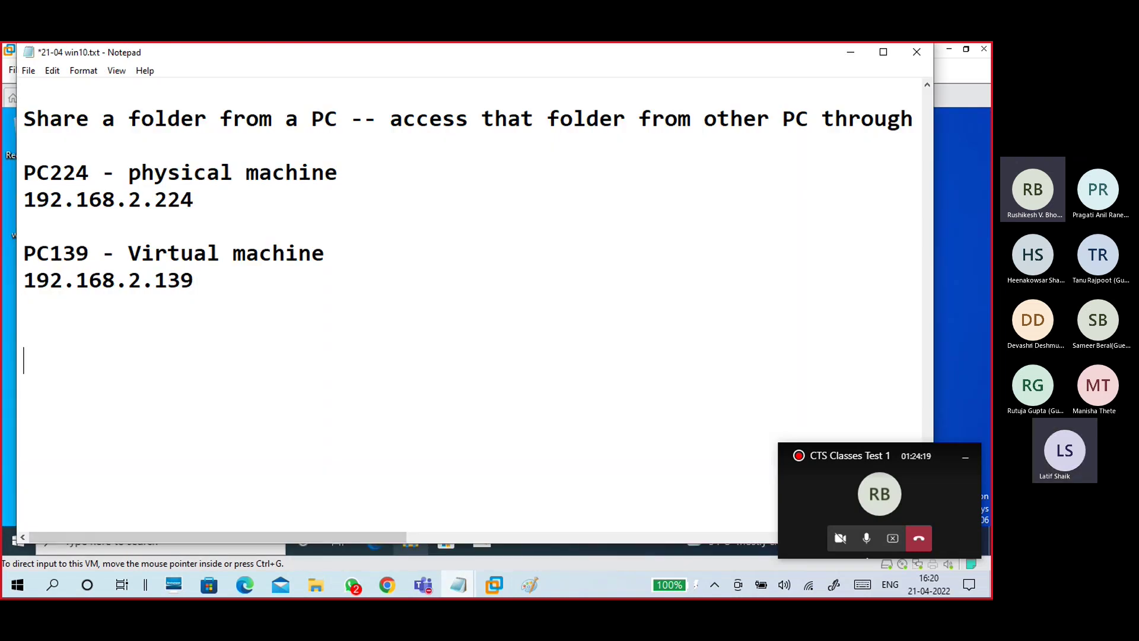
pyautogui.write('PC139')
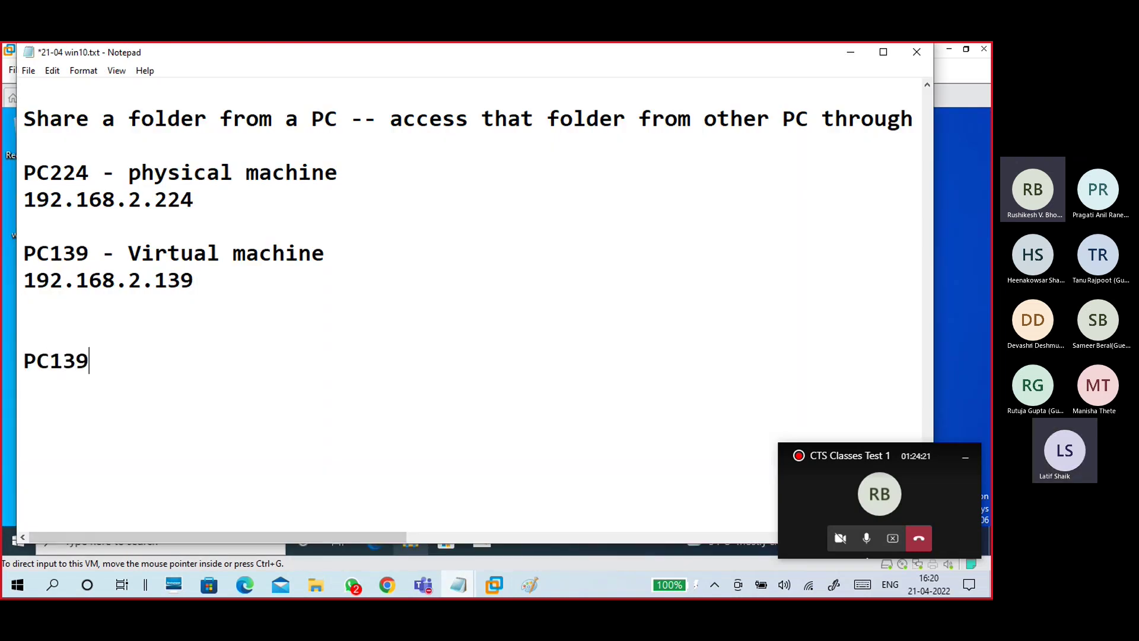
pyautogui.write(' -')
pyautogui.press('BackSpace')
pyautogui.press('Return')
pyautogui.press('Return')
pyautogui.write('create a ')
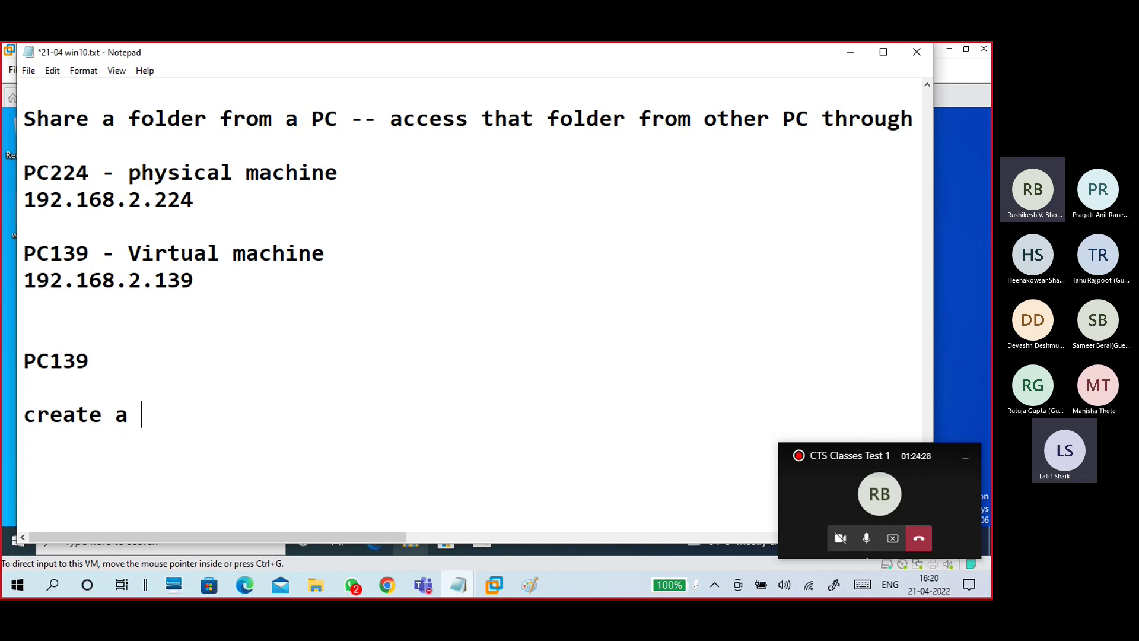
pyautogui.write('folder - data')
pyautogui.press('BackSpace')
pyautogui.press('BackSpace')
pyautogui.write('ata')
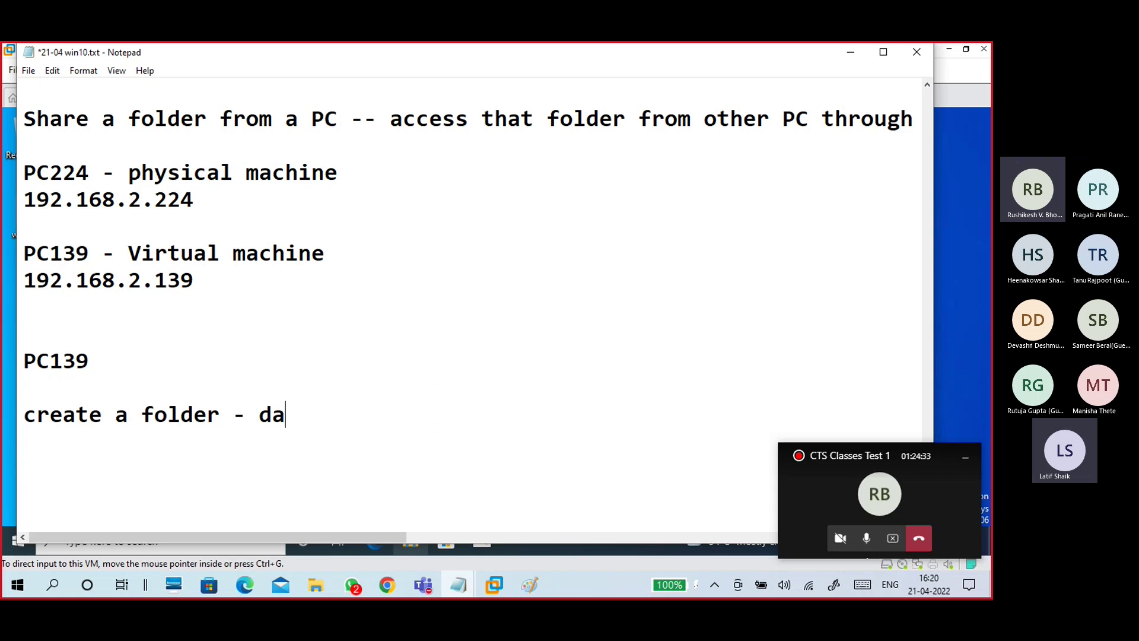
pyautogui.write('1')
# Step: Add the line 'put some files on data1' below it
pyautogui.scroll(-2, 326, 339)
pyautogui.write('put d')
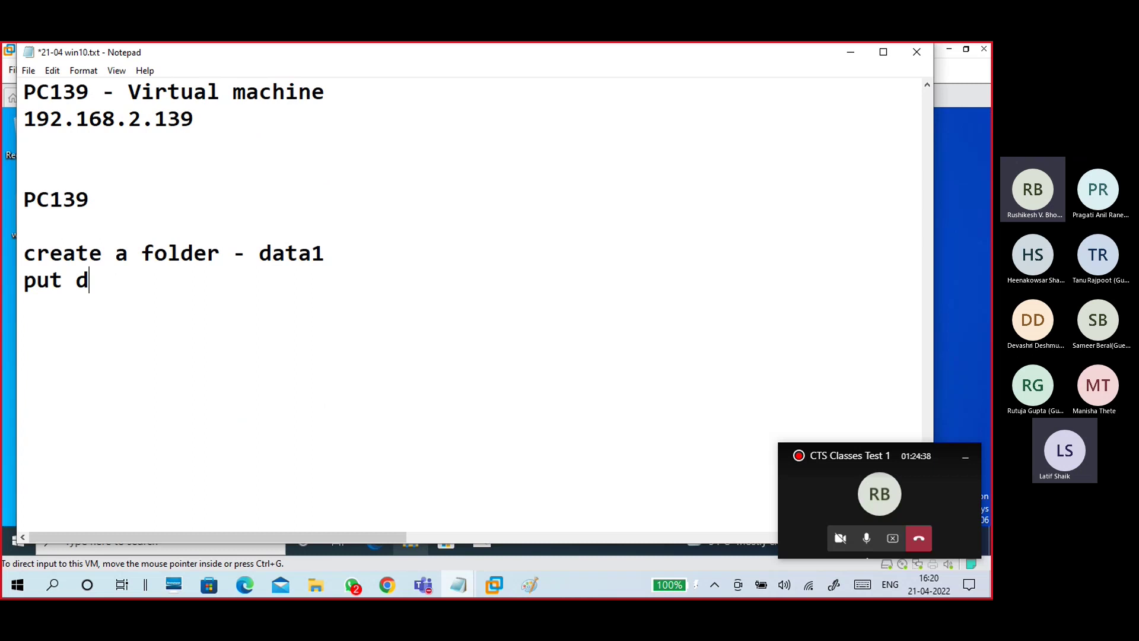
pyautogui.press('BackSpace')
pyautogui.write('som')
pyautogui.press('BackSpace')
pyautogui.write('ome file')
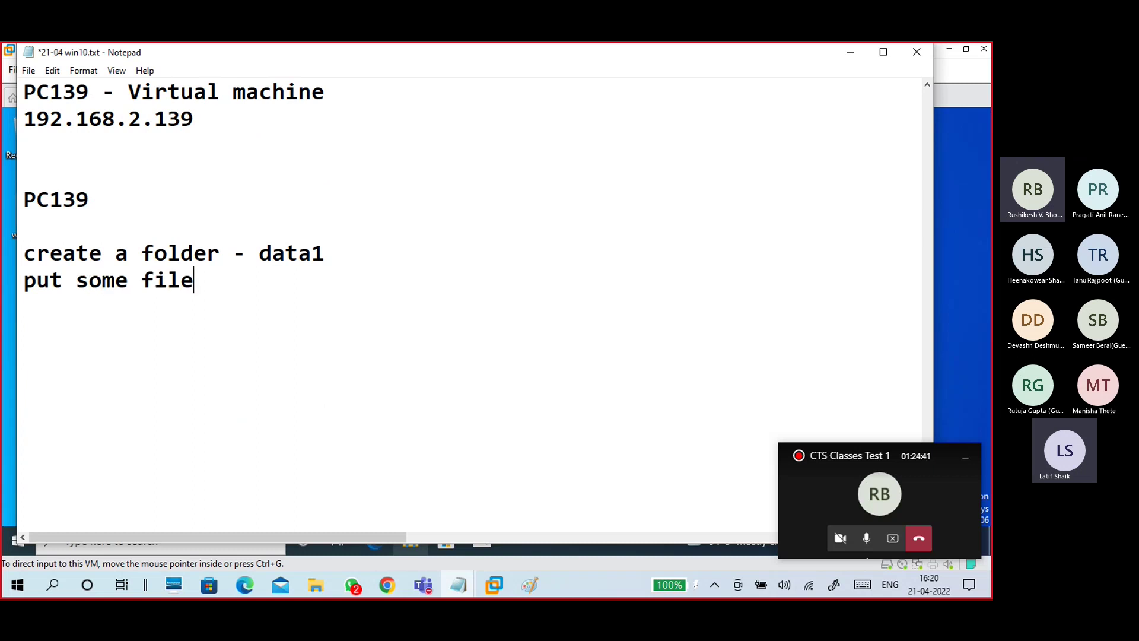
pyautogui.write('s on data1')
pyautogui.press('Return')
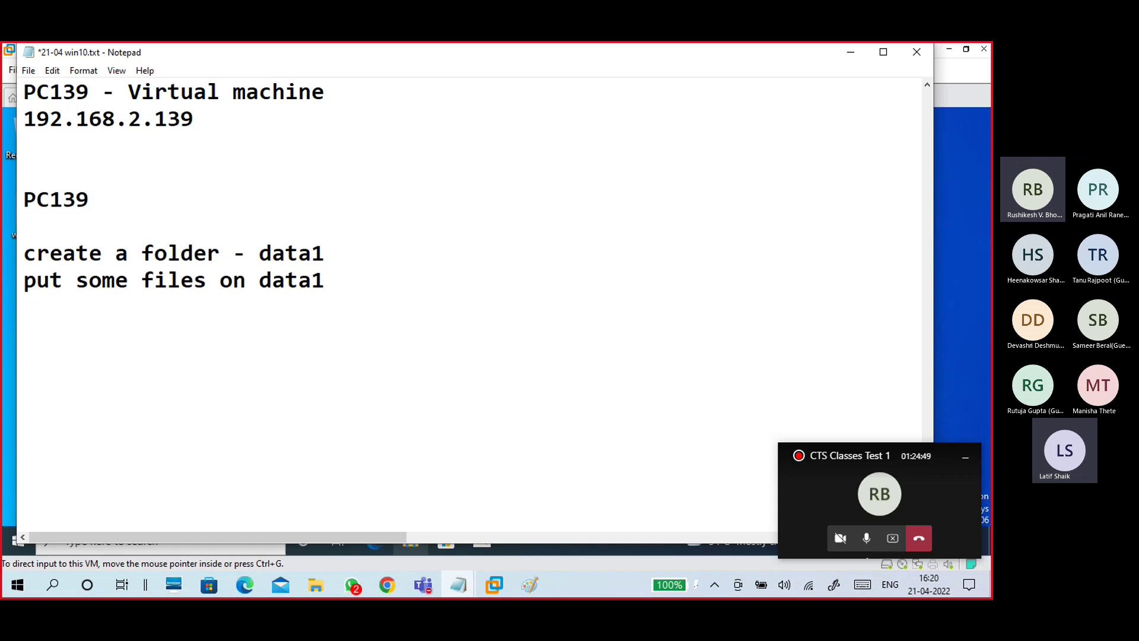
pyautogui.write('rt')
pyautogui.press('BackSpace')
pyautogui.press('BackSpace')
pyautogui.press('BackSpace')
# Step: Write the sharing path 'data1 - rt - properties - sharing - share this folder' and 'permission - everyone - full control'
pyautogui.write('data1 - r')
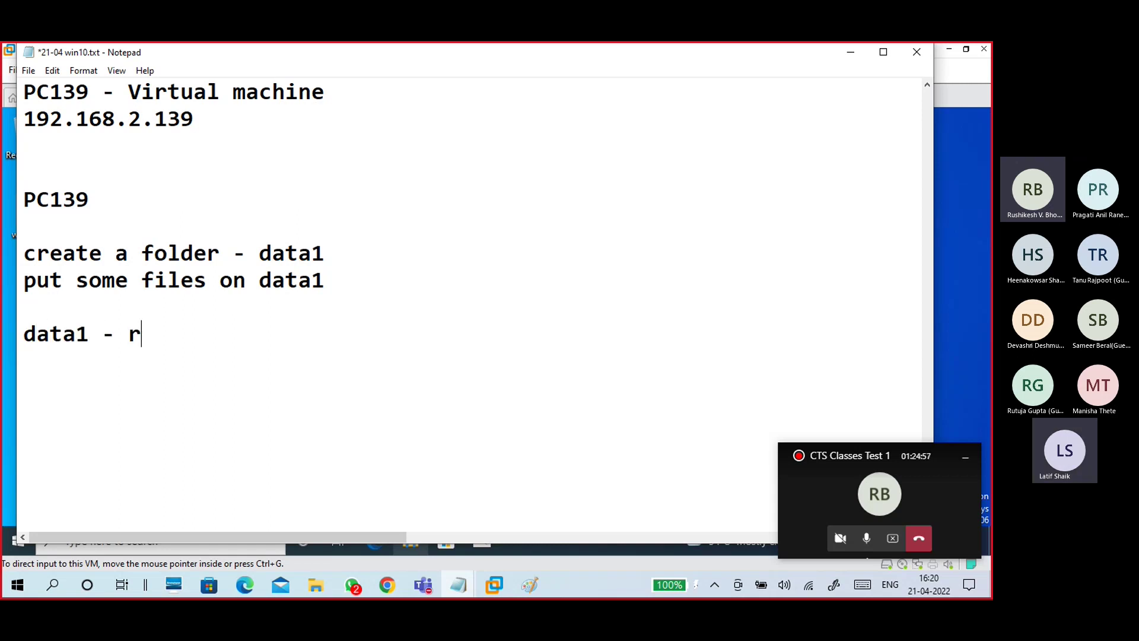
pyautogui.write('t - propert')
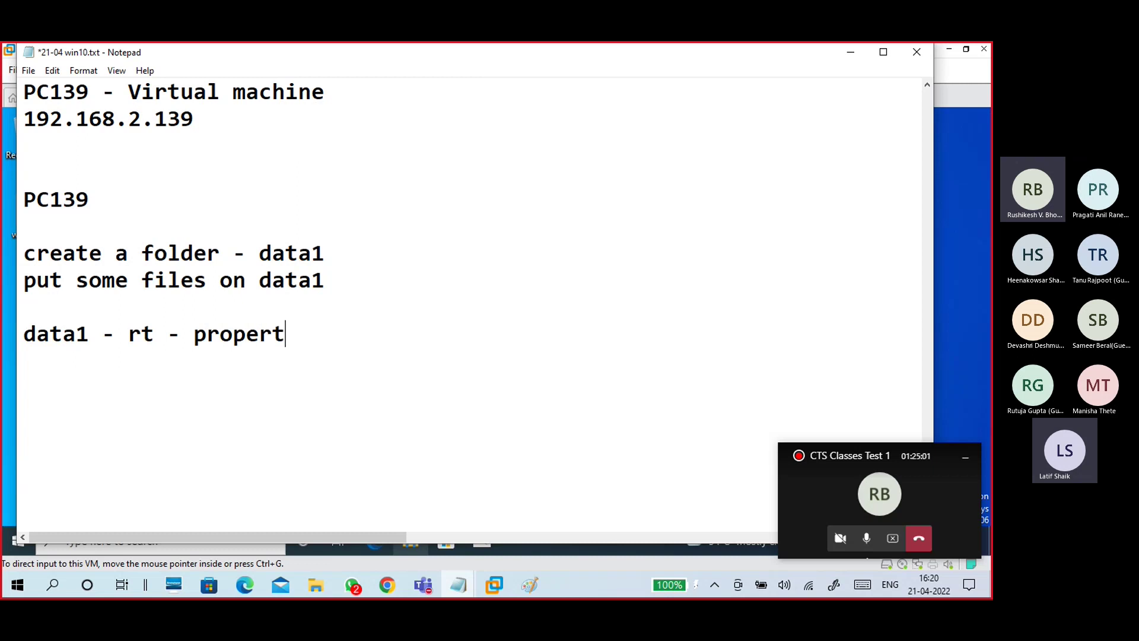
pyautogui.write('ie')
pyautogui.write('s ')
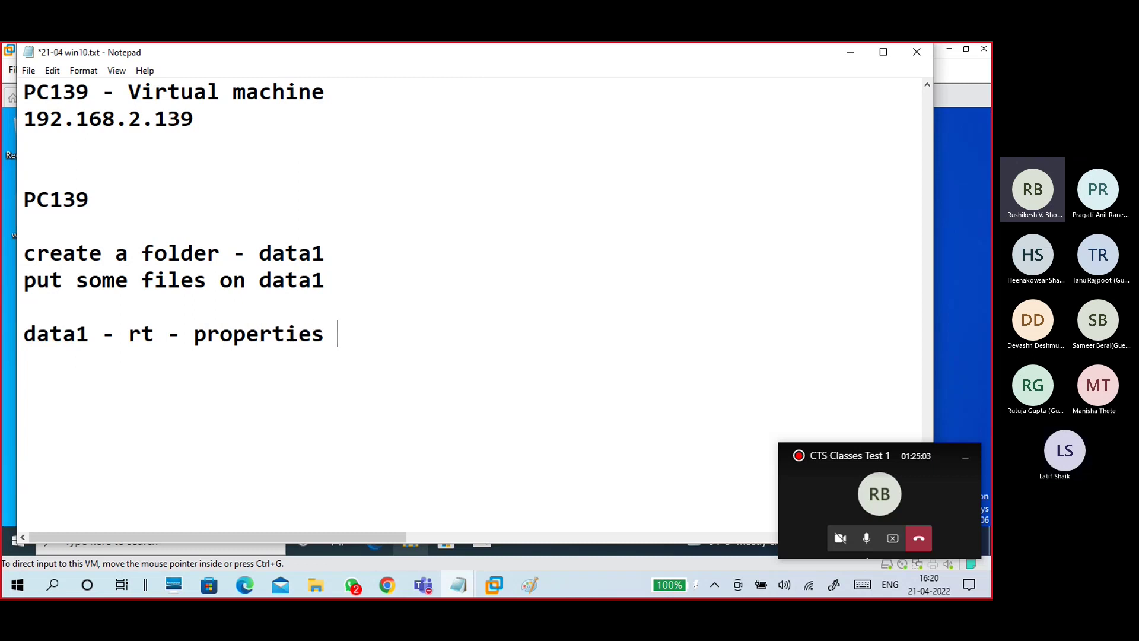
pyautogui.write('- sharing -')
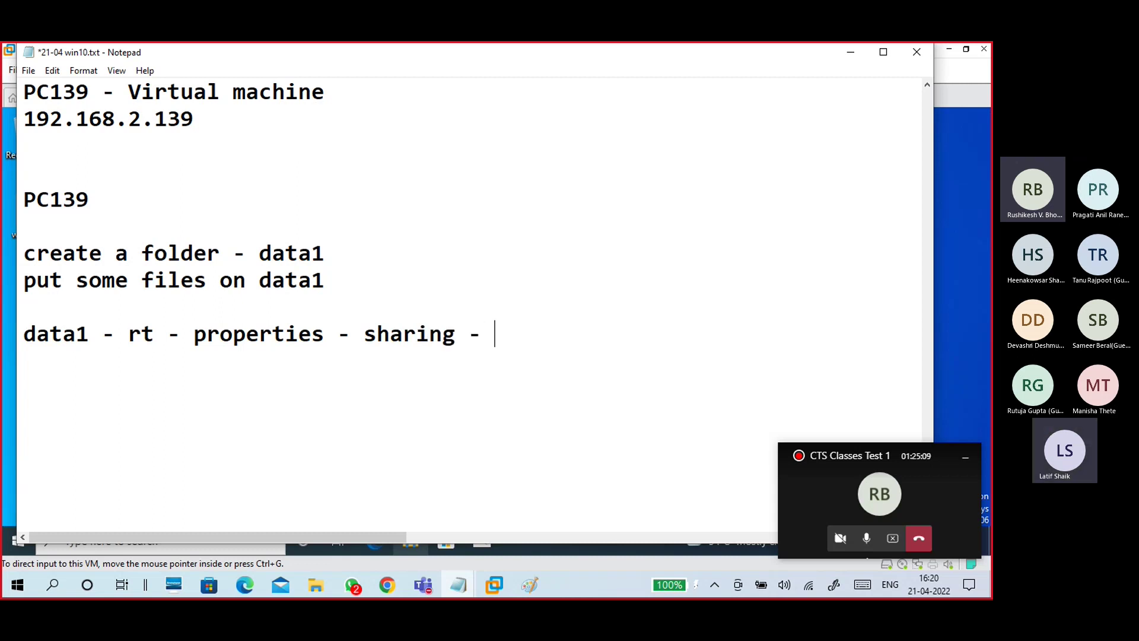
pyautogui.write(' share thi')
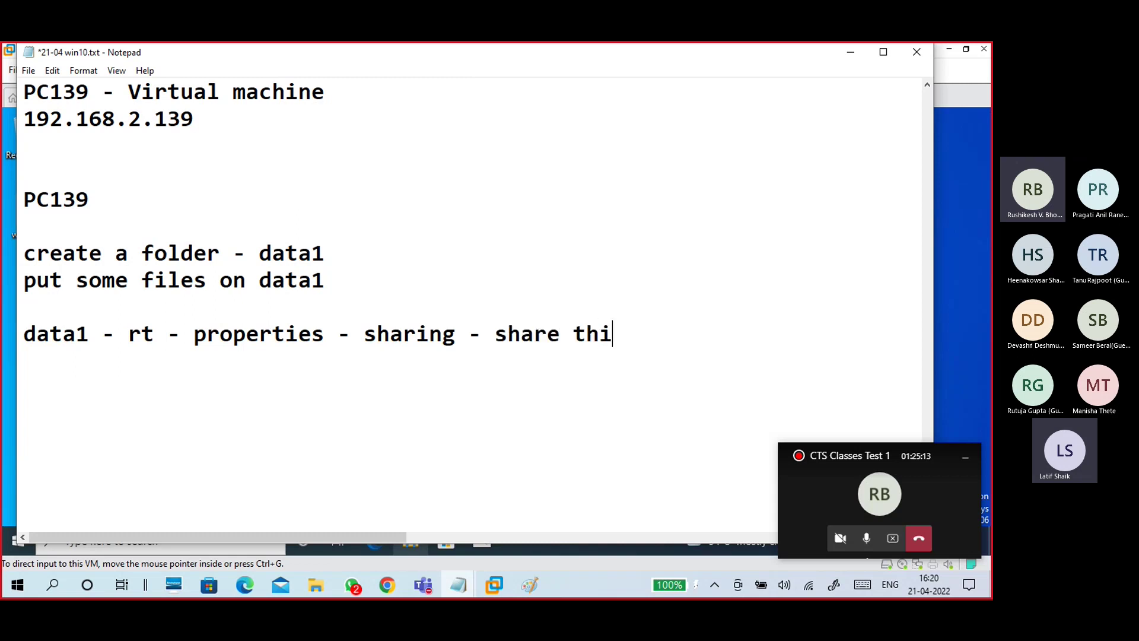
pyautogui.write('s folder')
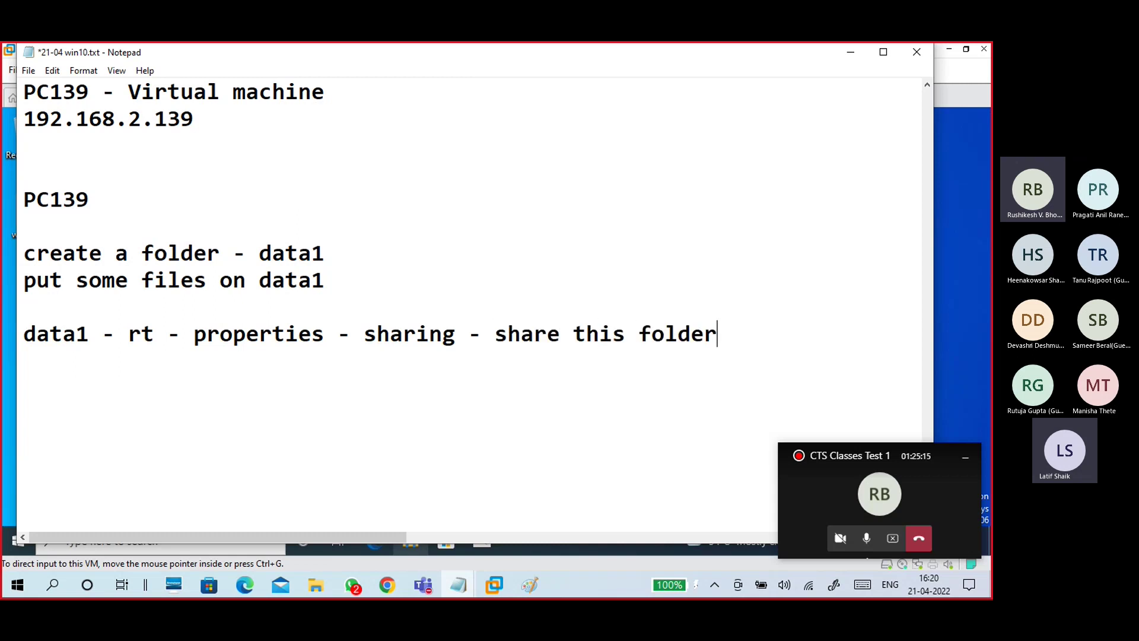
pyautogui.press('Return')
pyautogui.press('Return')
pyautogui.write('permi')
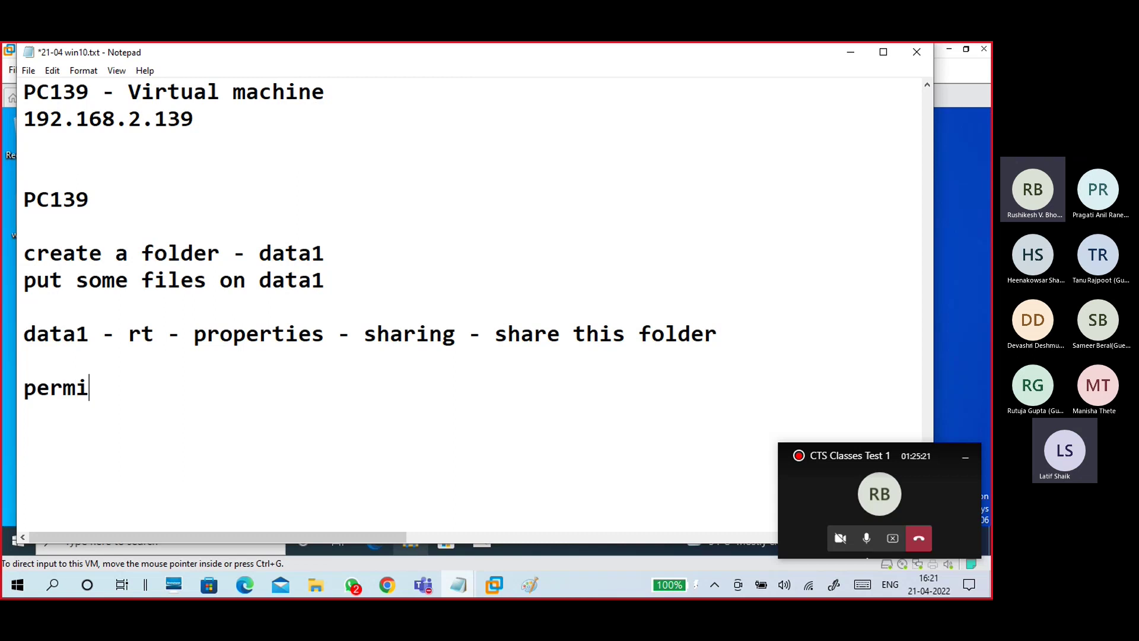
pyautogui.write('ssion - ful')
pyautogui.press('BackSpace')
pyautogui.press('BackSpace')
pyautogui.press('BackSpace')
pyautogui.write('everyone ')
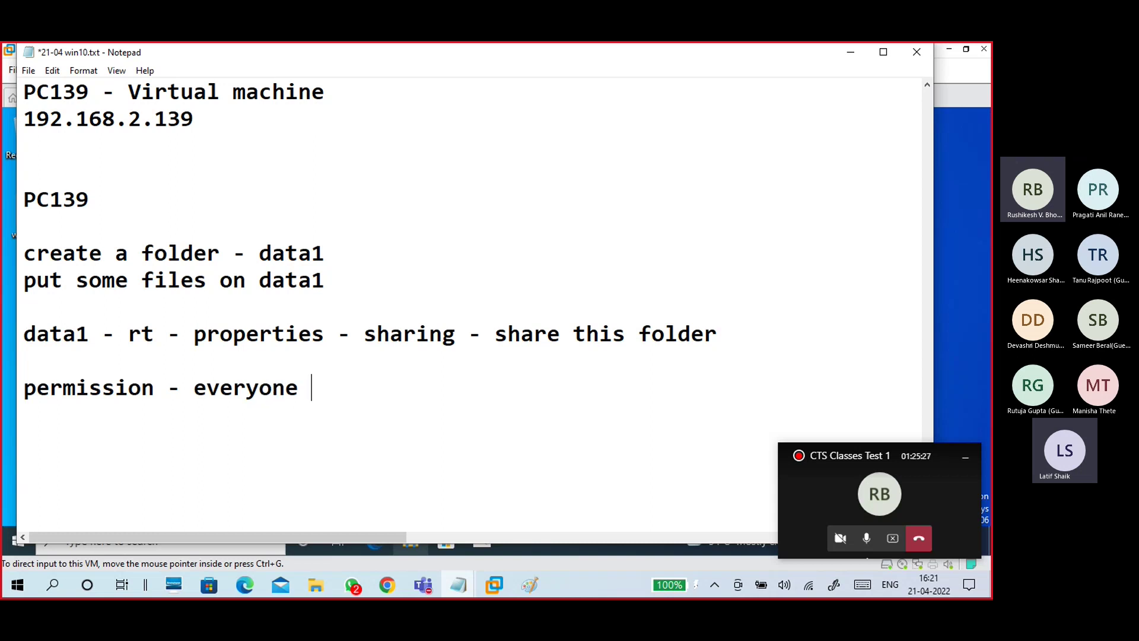
pyautogui.write('- full')
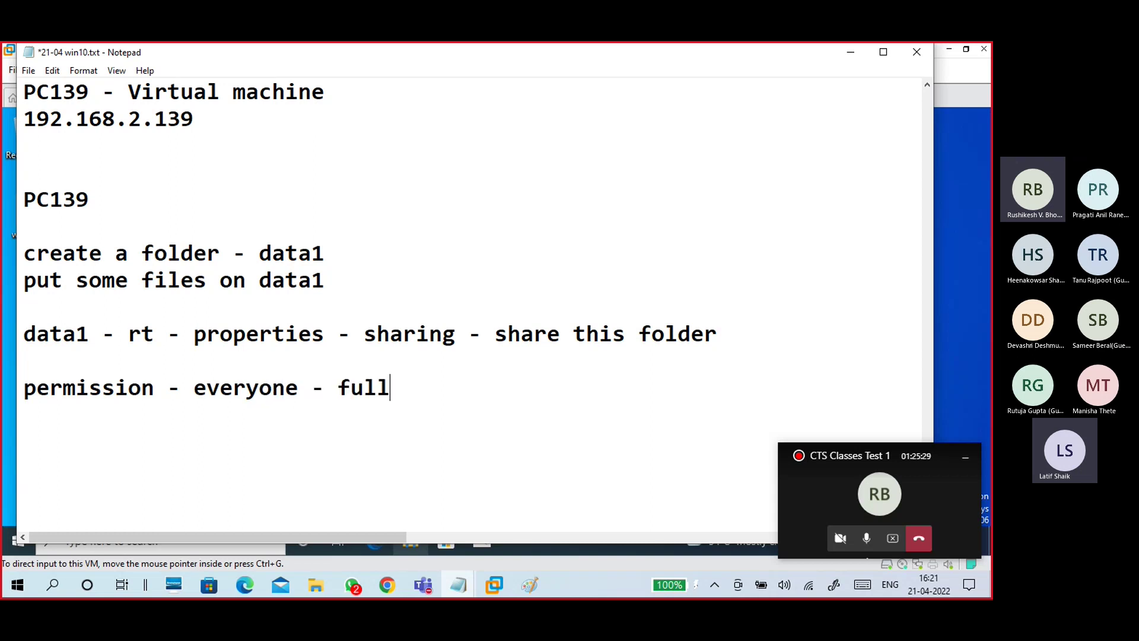
pyautogui.write(' control')
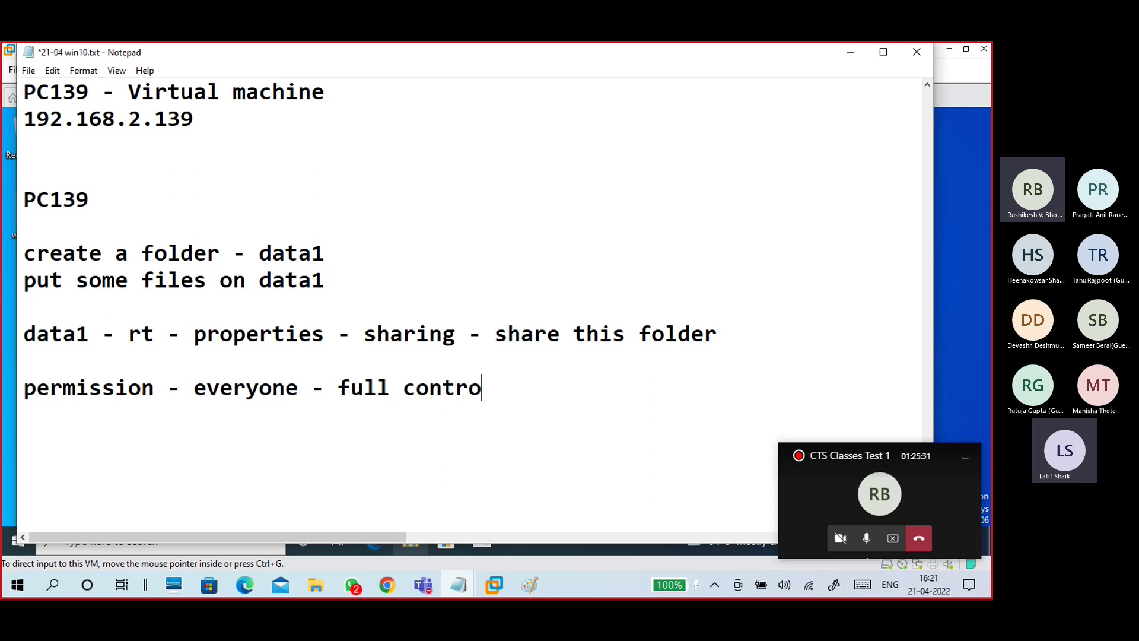
pyautogui.press('Return')
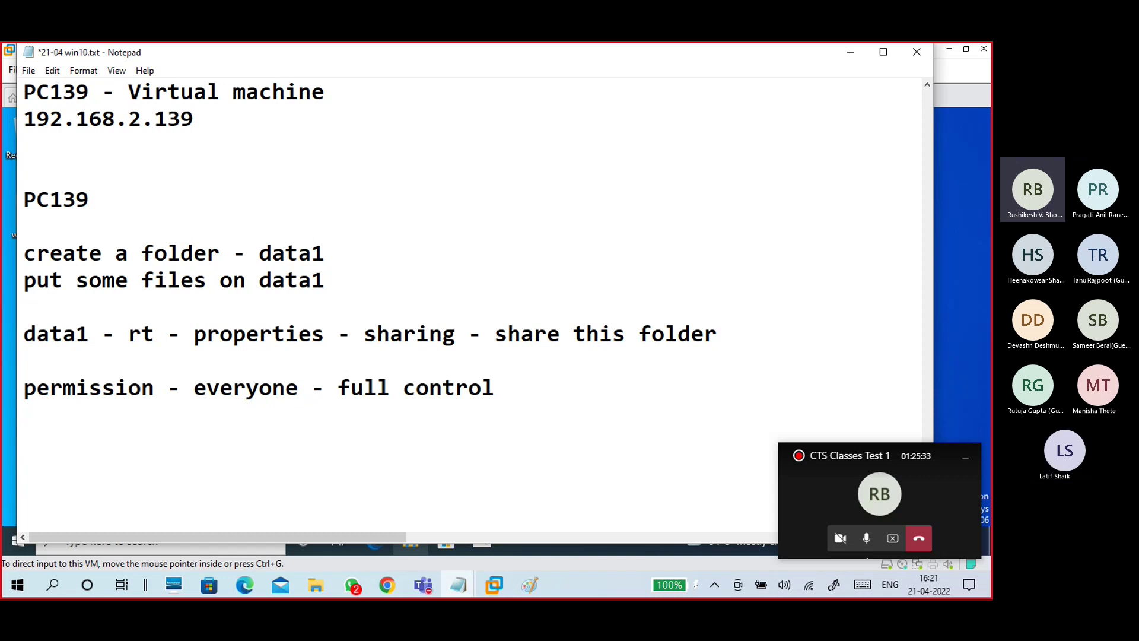
pyautogui.scroll(-2, 360, 371)
# Step: Type 'security - edit - add - everyone - full controll' followed by an 'ok' line
pyautogui.write('security')
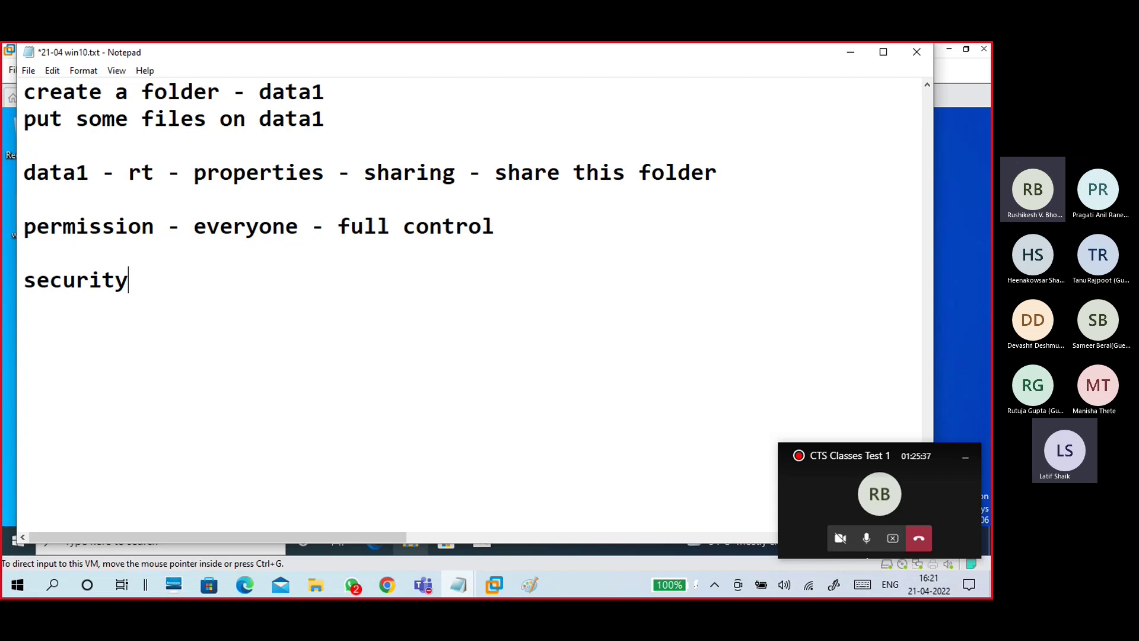
pyautogui.write(' - ')
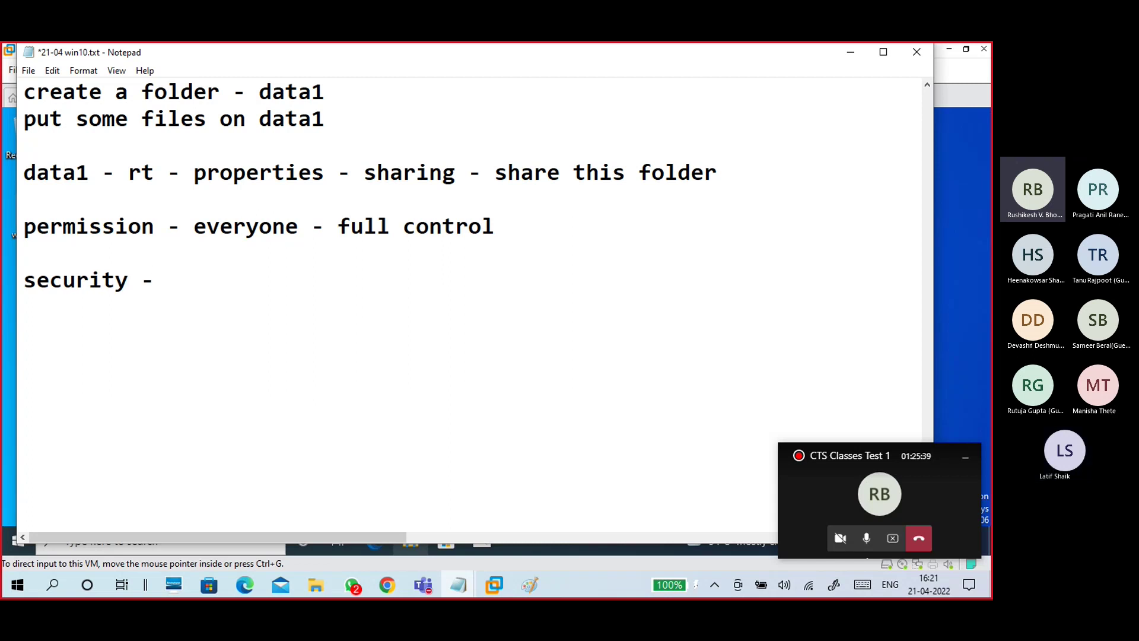
pyautogui.write('edi')
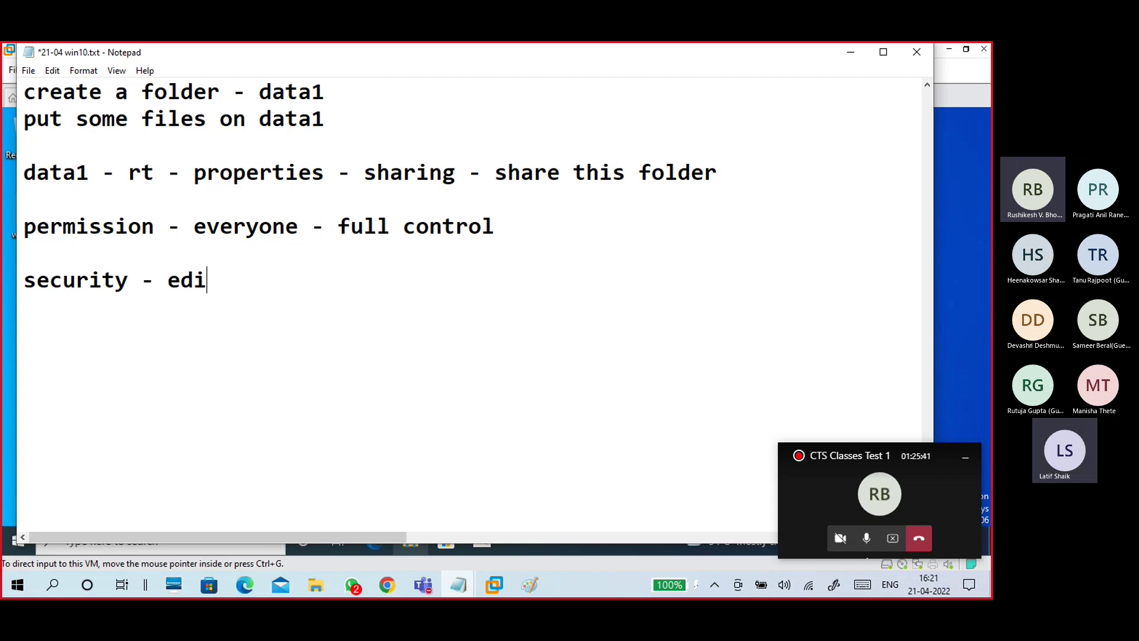
pyautogui.write('t - add - everyone ')
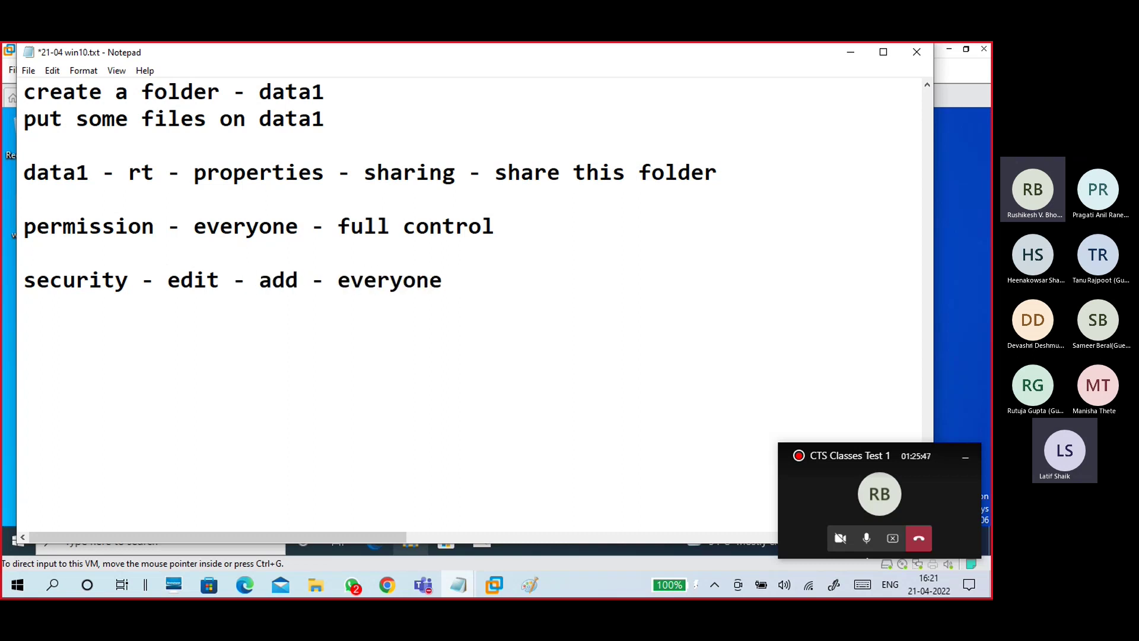
pyautogui.write('- ')
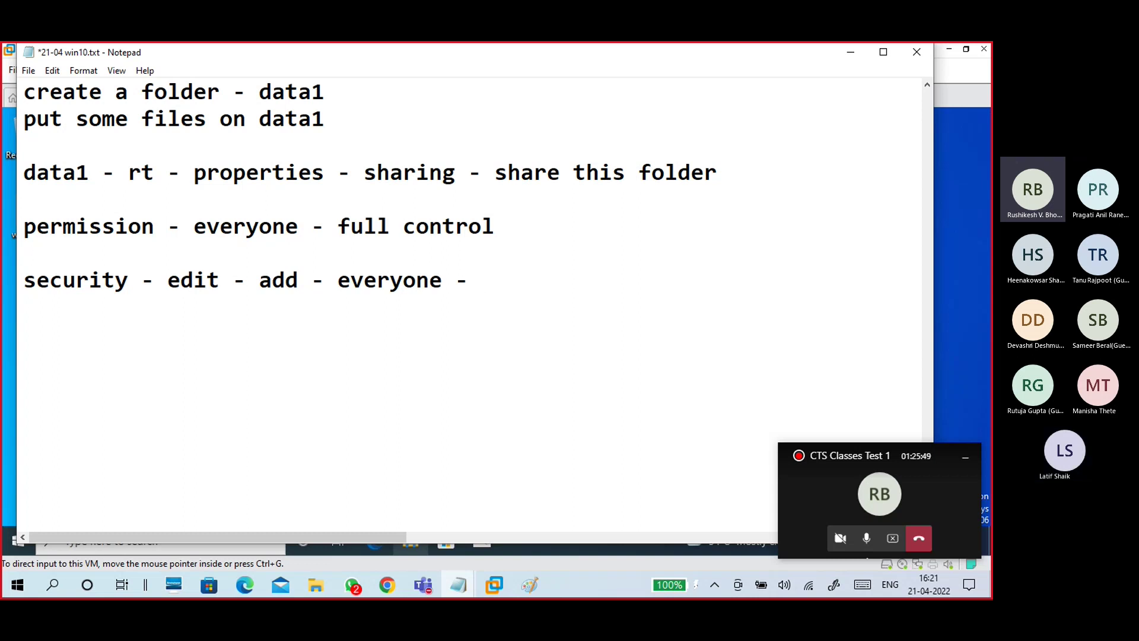
pyautogui.write('full controll  ')
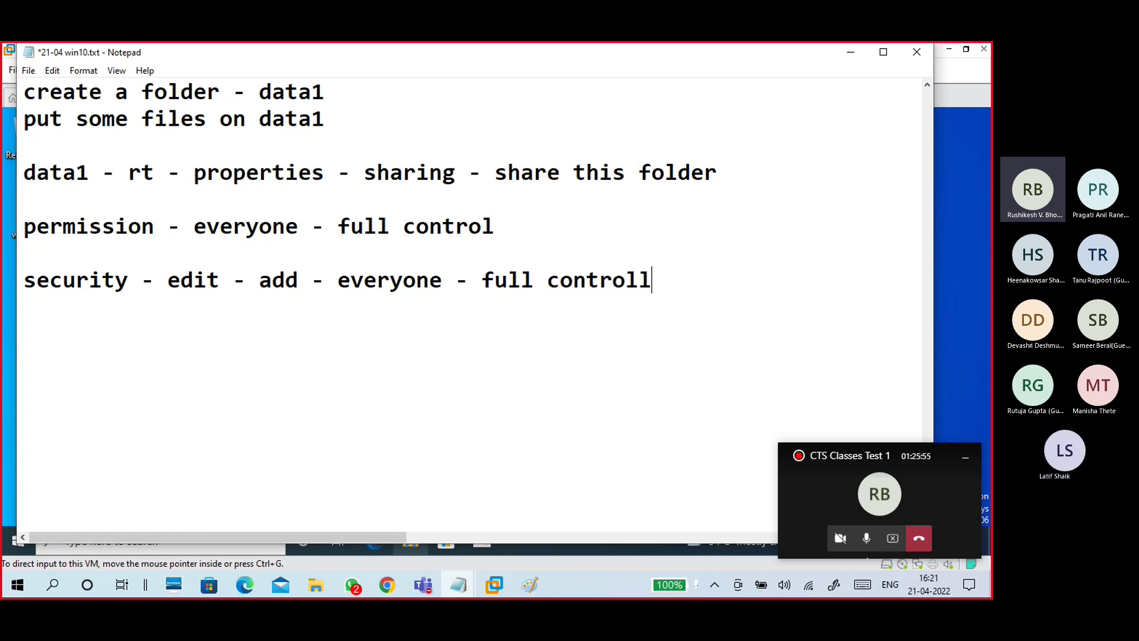
pyautogui.write('ok')
pyautogui.press('Return')
# Step: Minimize Notepad and create a folder named data1 on the Windows 10 guest desktop
pyautogui.click(857, 53)
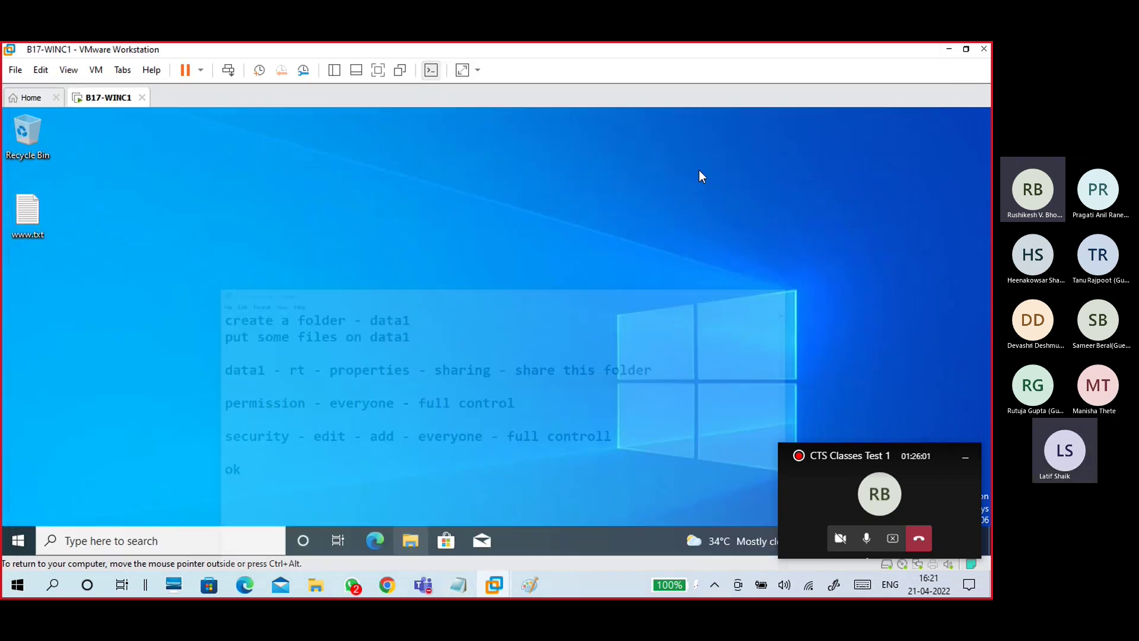
pyautogui.rightClick(206, 198)
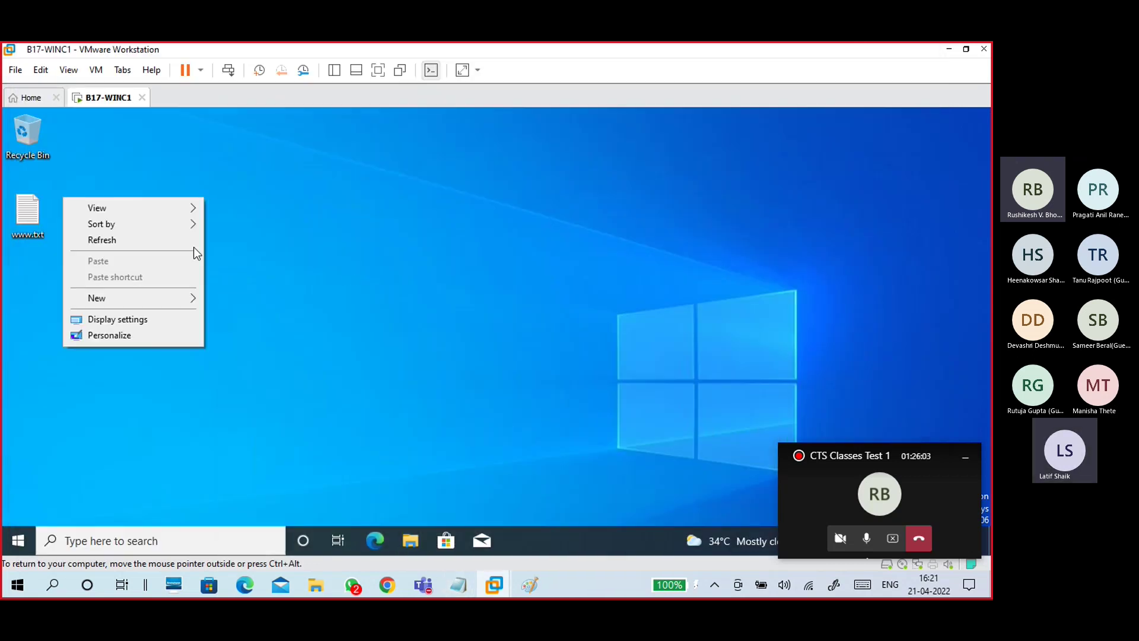
pyautogui.click(255, 296)
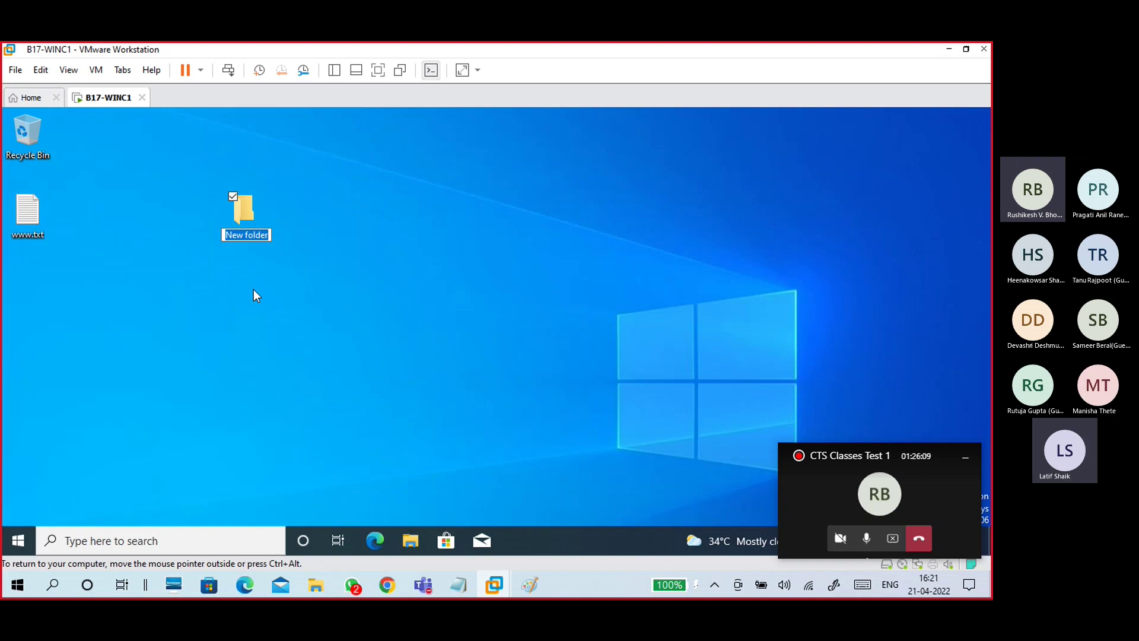
pyautogui.write('data1')
pyautogui.press('Return')
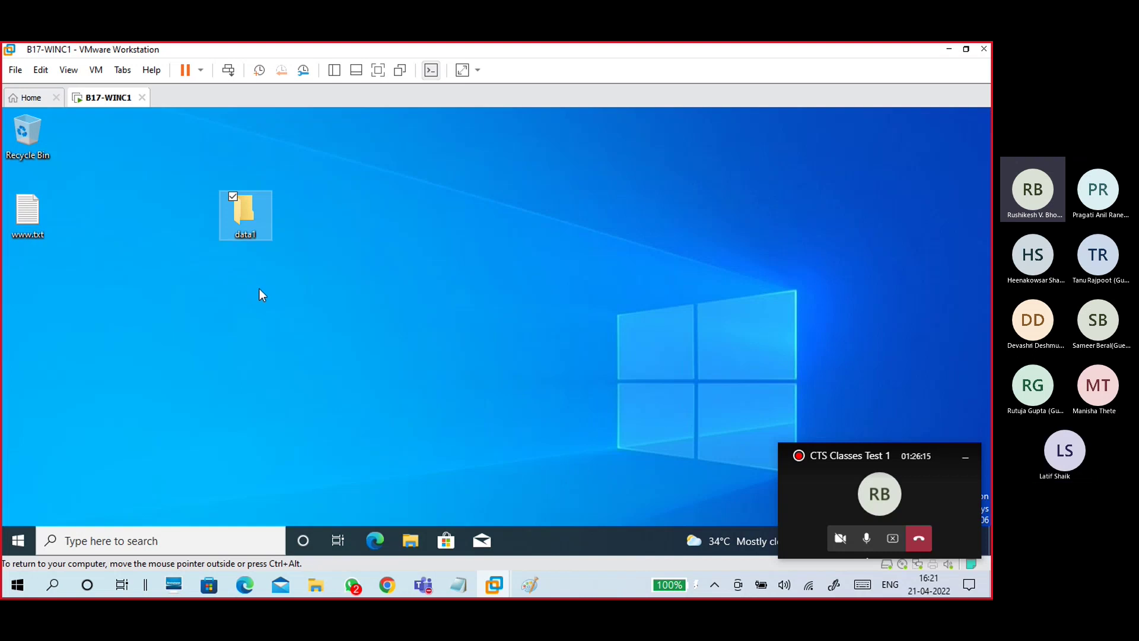
pyautogui.click(18, 540)
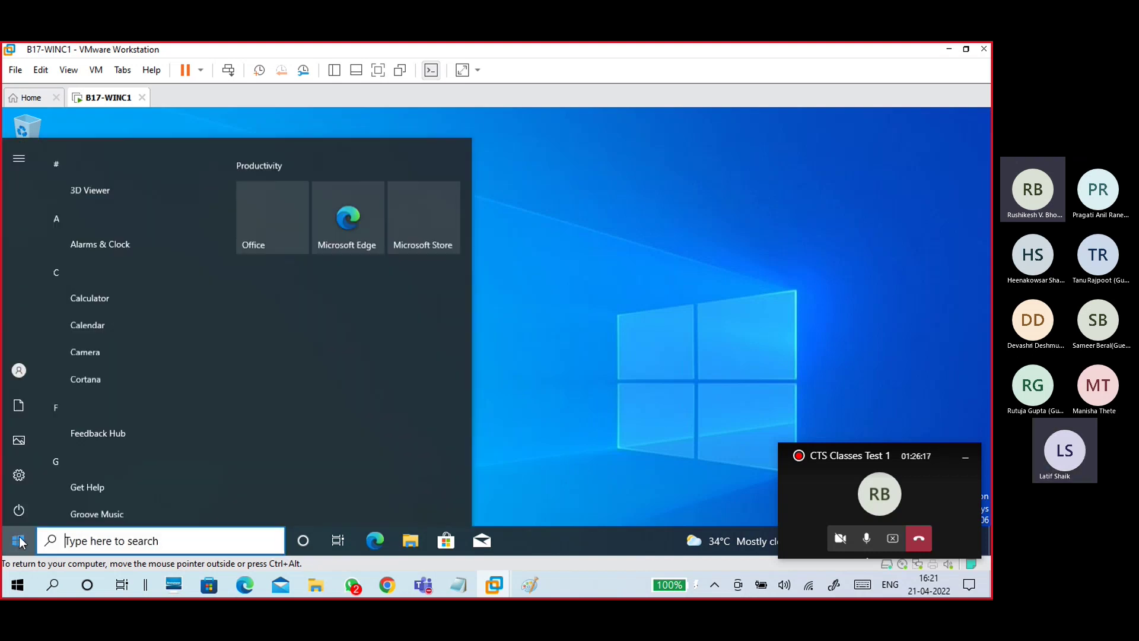
# Step: Launch Magnifier via a 'mag' search in the guest, open its full settings, and zoom back to 100%
pyautogui.click(71, 541)
pyautogui.write('mag')
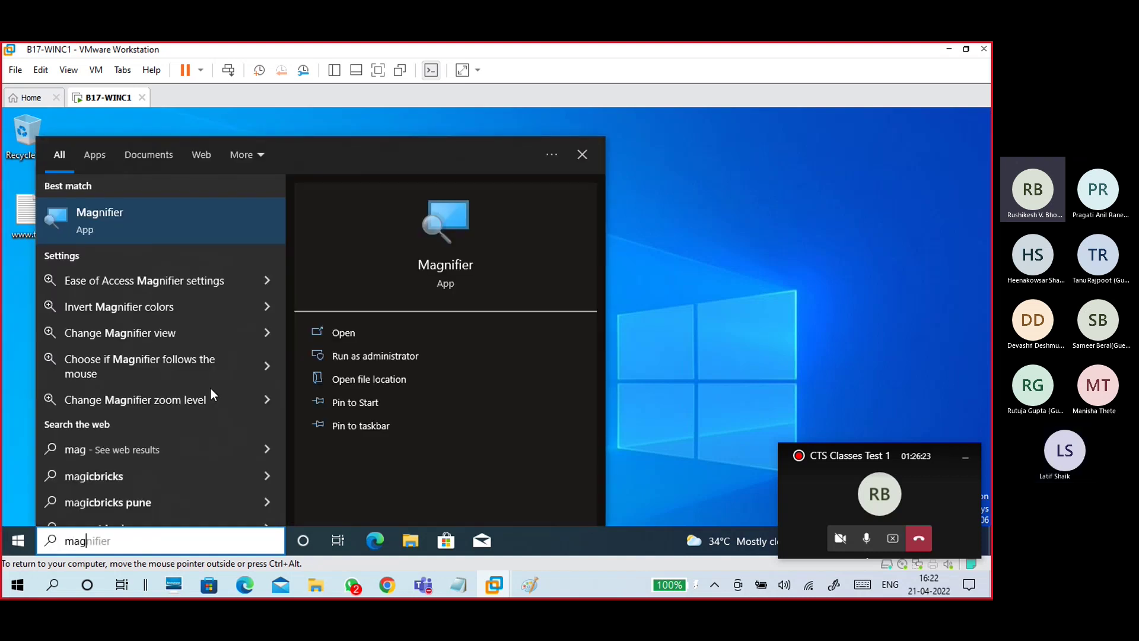
pyautogui.click(158, 212)
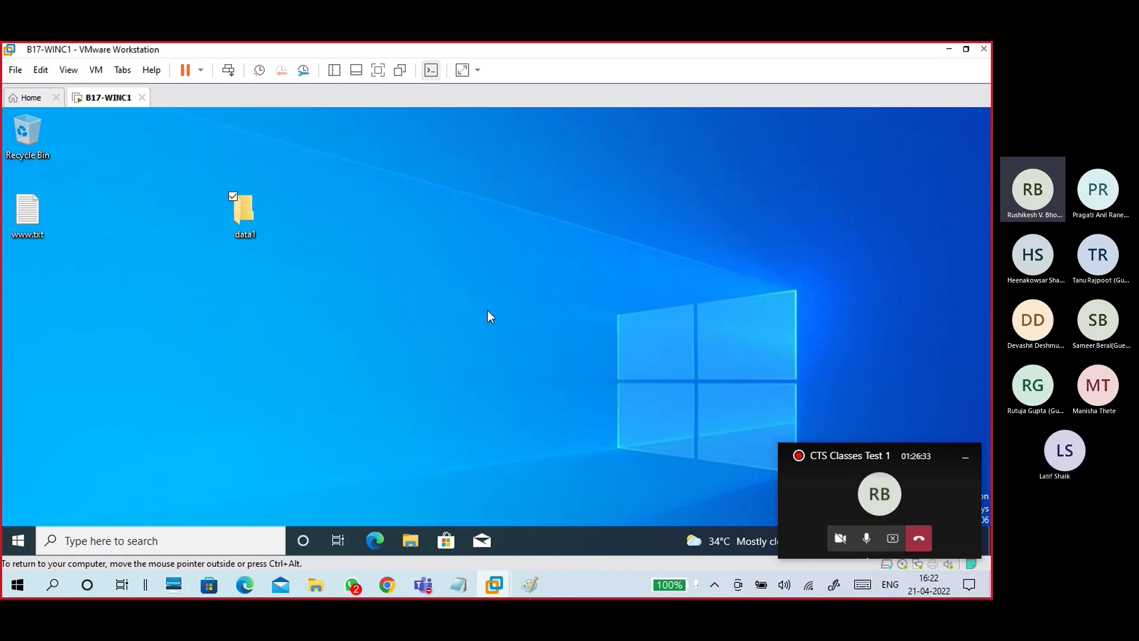
pyautogui.press('super+plus')
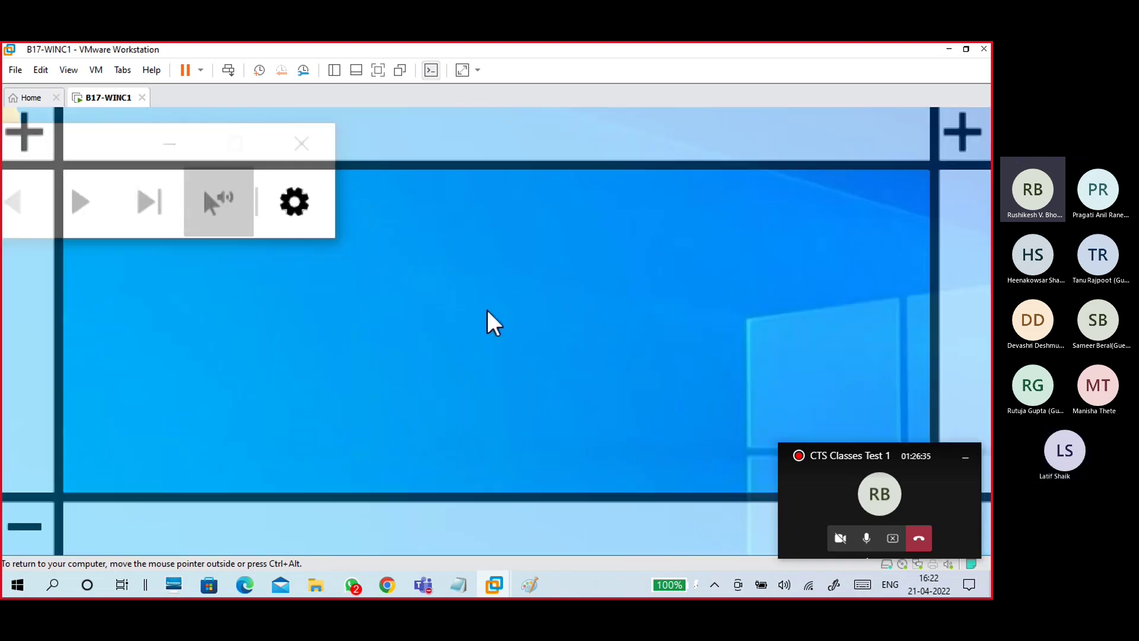
pyautogui.click(325, 200)
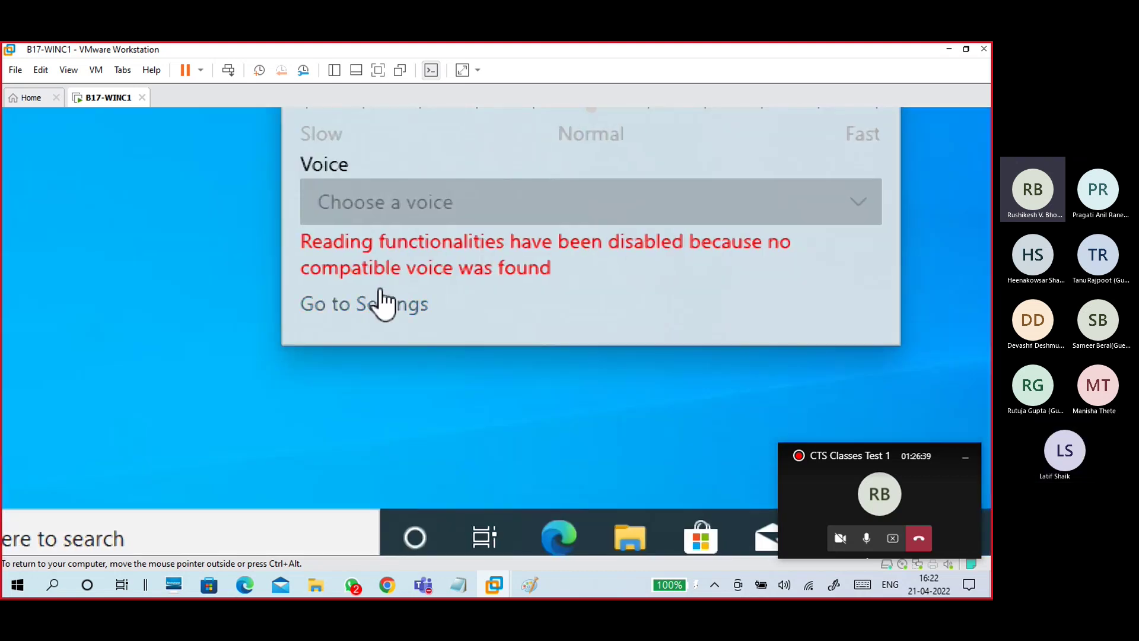
pyautogui.click(389, 308)
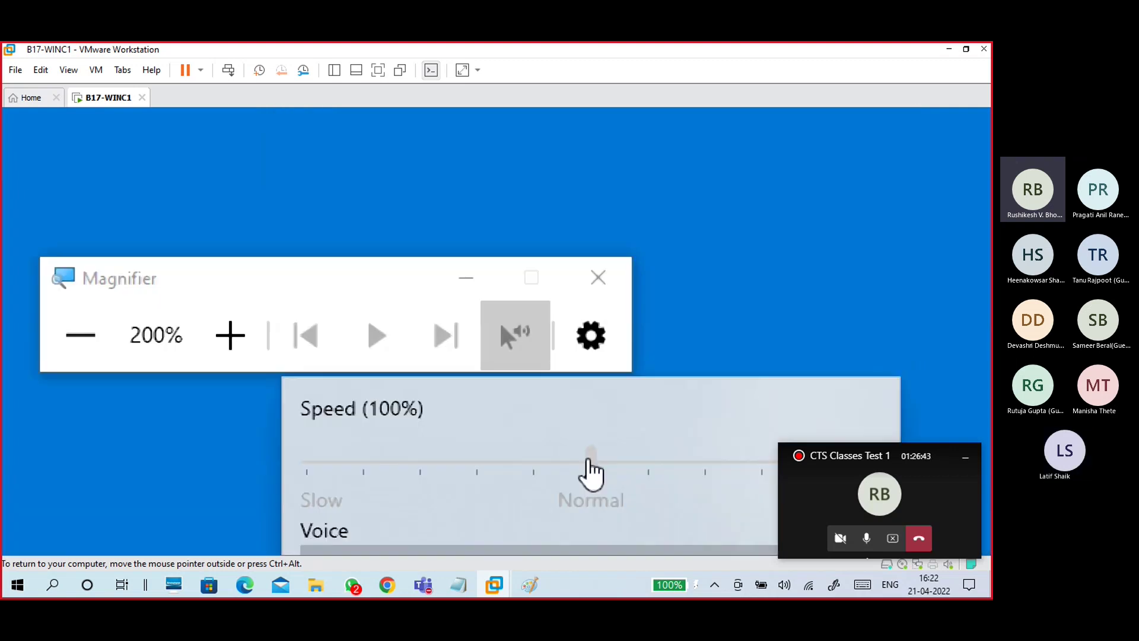
pyautogui.click(86, 303)
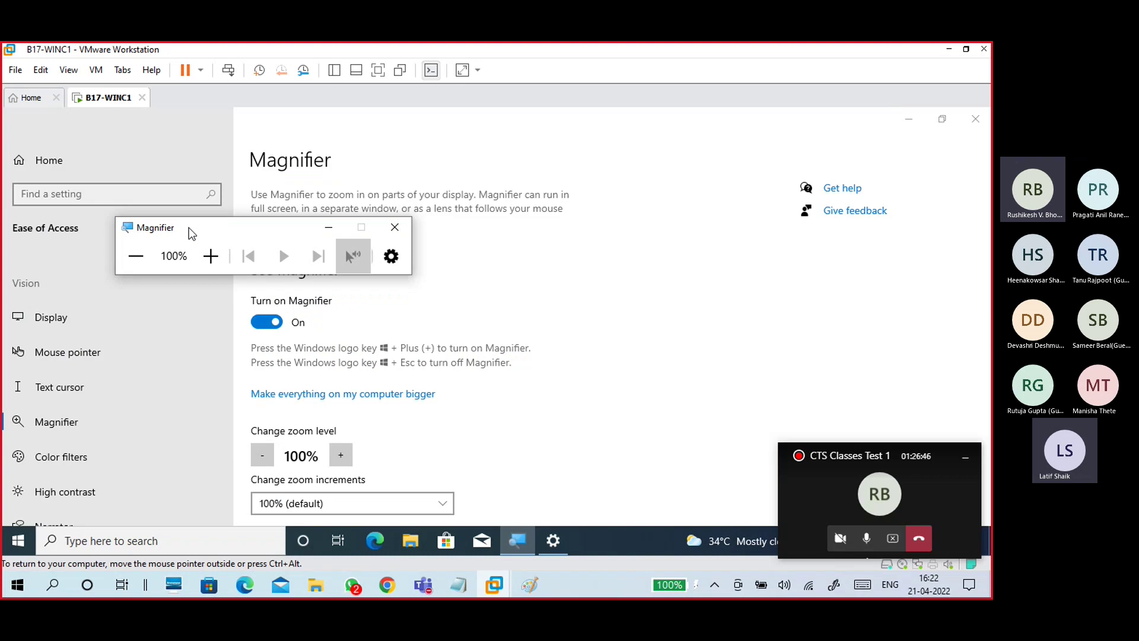
# Step: Set Magnifier zoom increments to 25% and turn off edge smoothing
pyautogui.moveTo(187, 230); pyautogui.dragTo(659, 212)
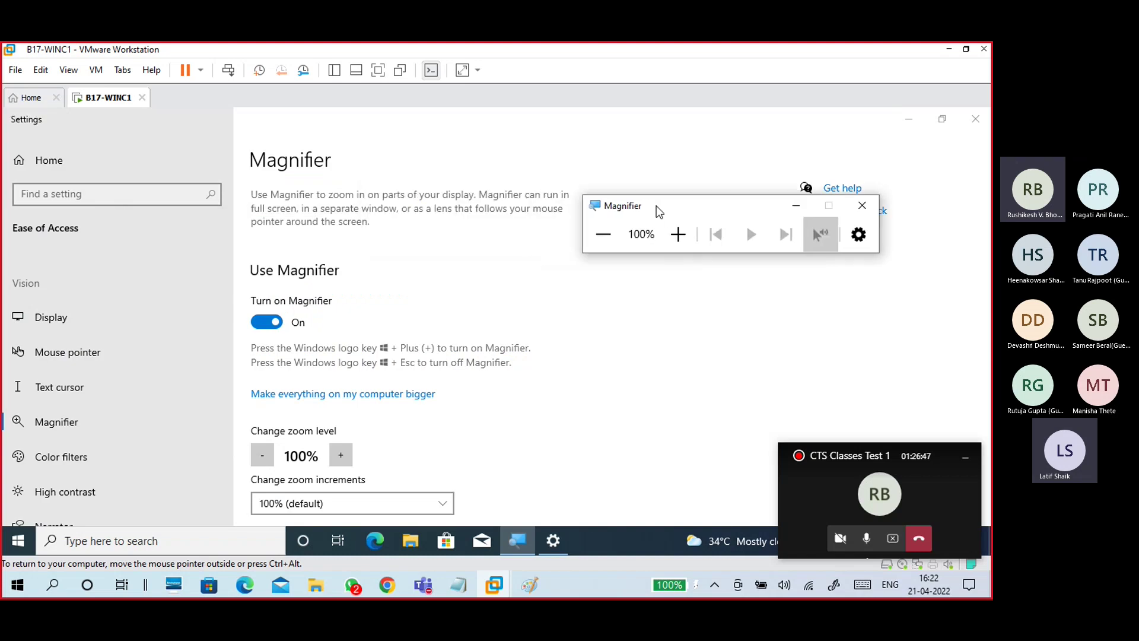
pyautogui.scroll(-5, 510, 356)
pyautogui.scroll(4, 460, 312)
pyautogui.click(346, 324)
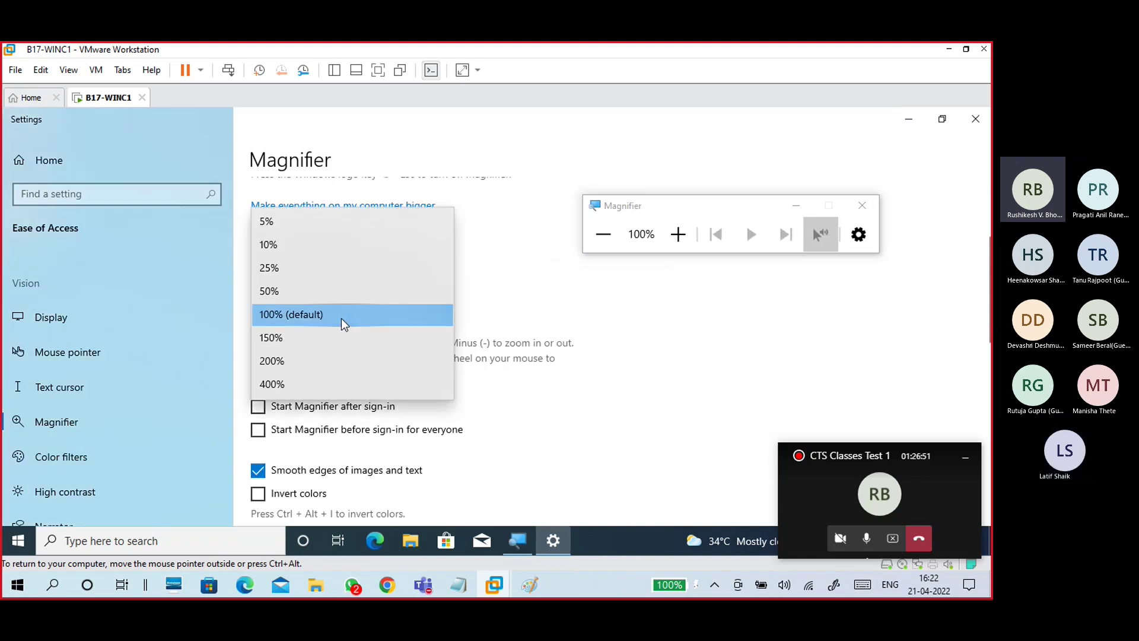
pyautogui.click(300, 267)
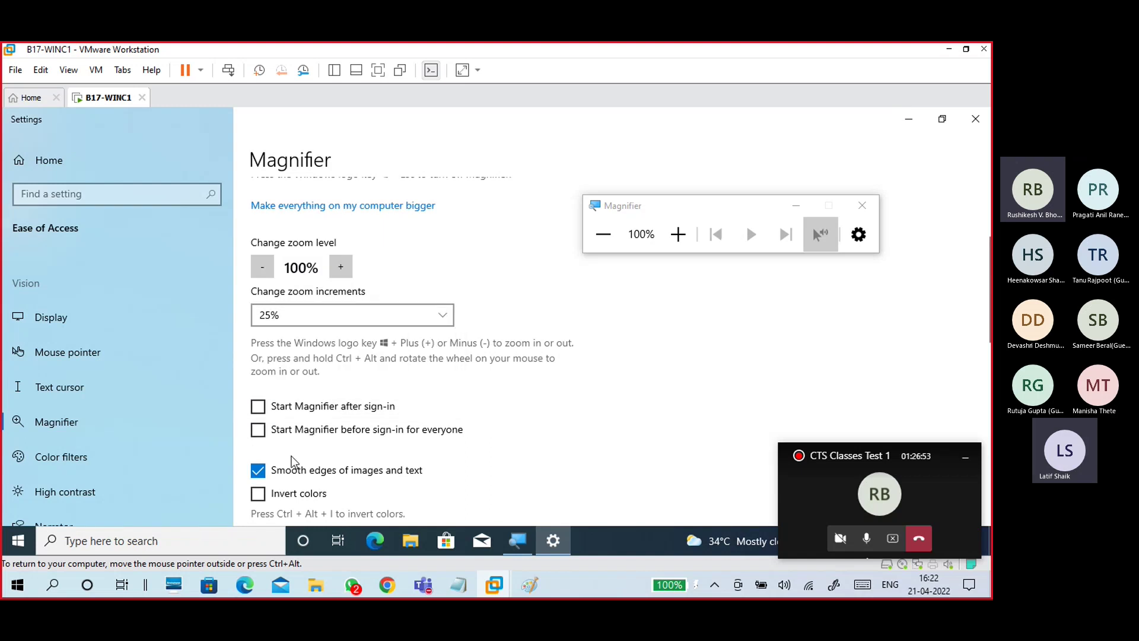
pyautogui.click(293, 471)
# Step: Close Magnifier Settings and zoom the guest desktop in to 150%
pyautogui.click(974, 119)
pyautogui.click(678, 234)
pyautogui.click(678, 235)
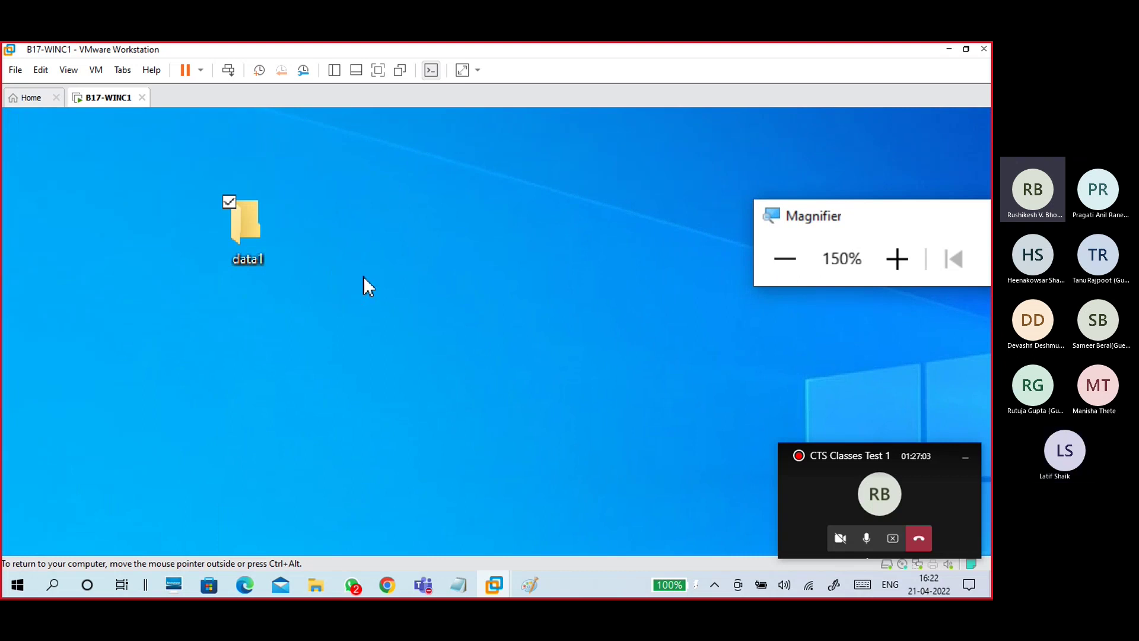
# Step: Open the data1 folder, reduce magnification, and create an empty text file named f11.txt
pyautogui.doubleClick(243, 223)
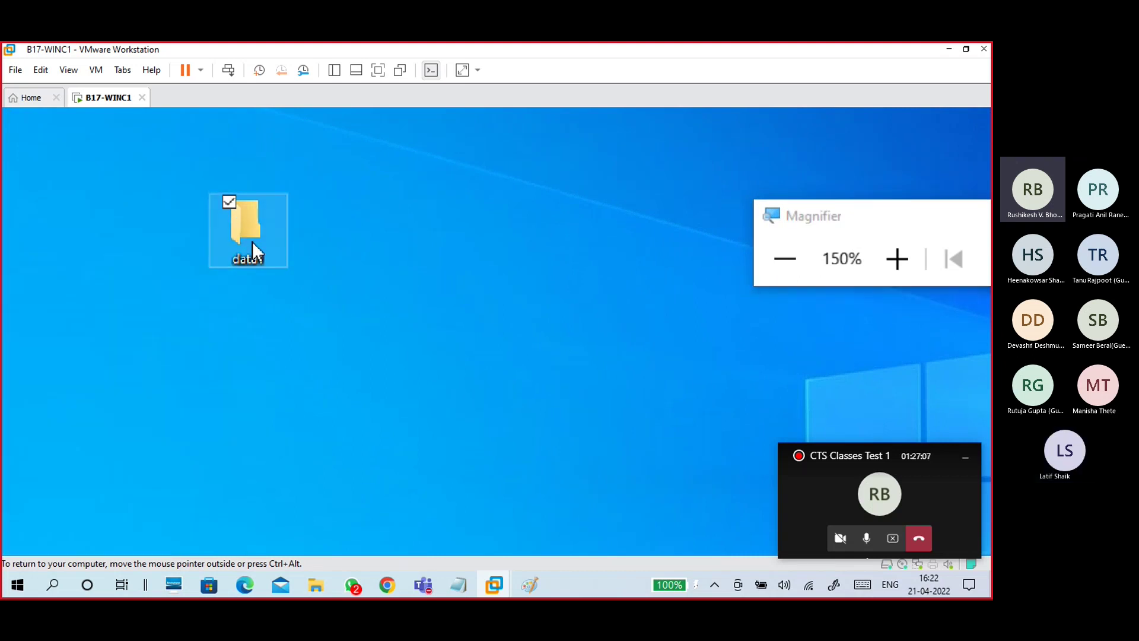
pyautogui.click(808, 272)
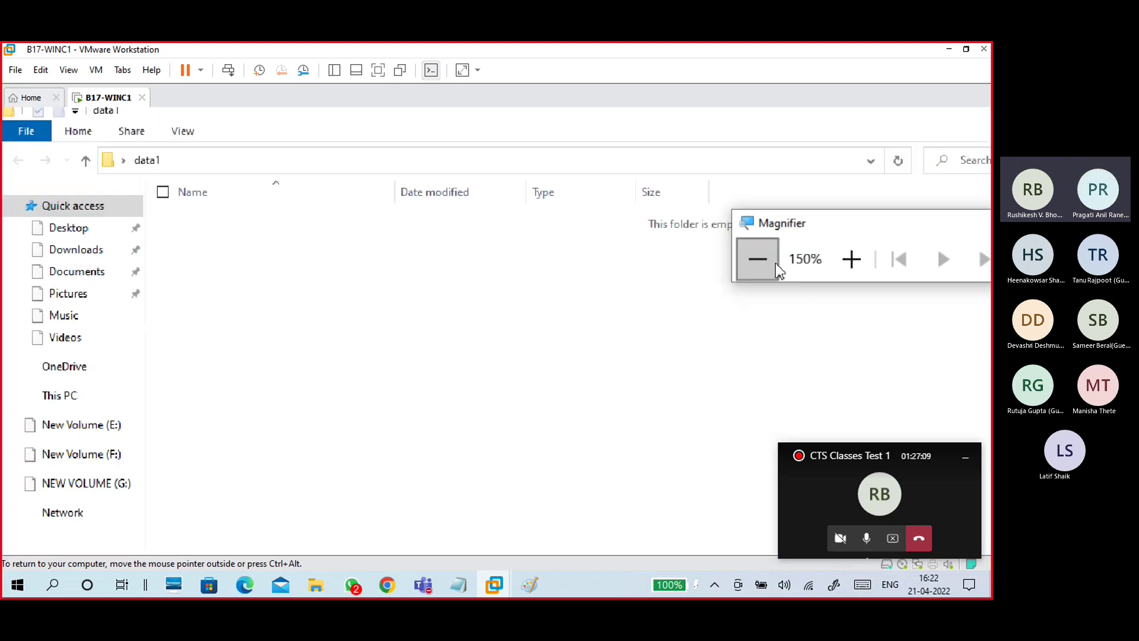
pyautogui.rightClick(306, 254)
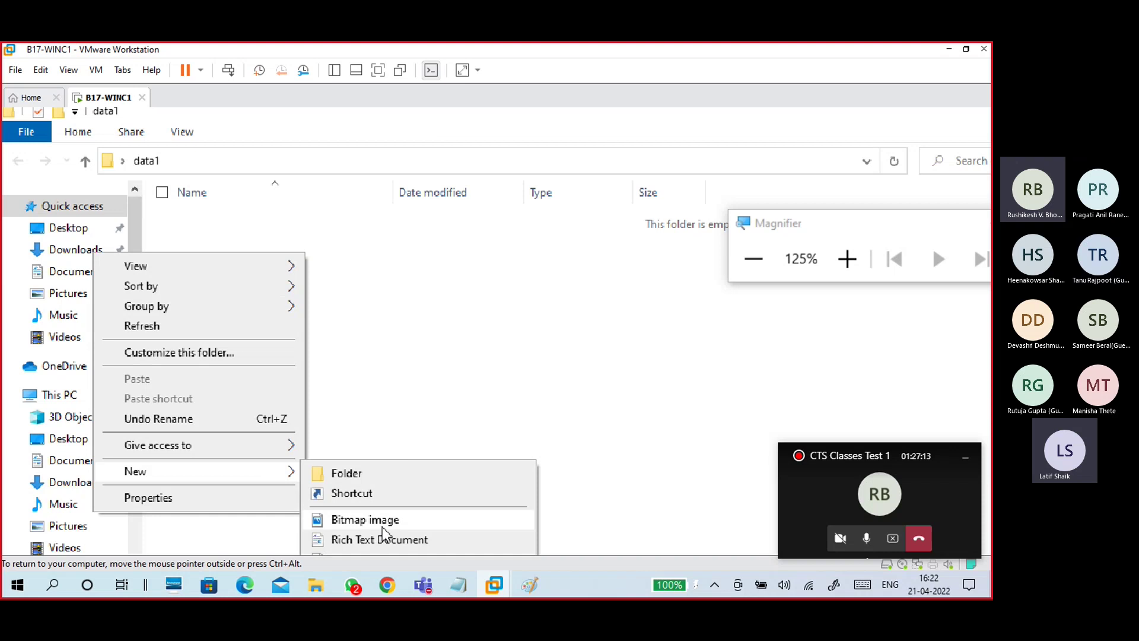
pyautogui.click(365, 394)
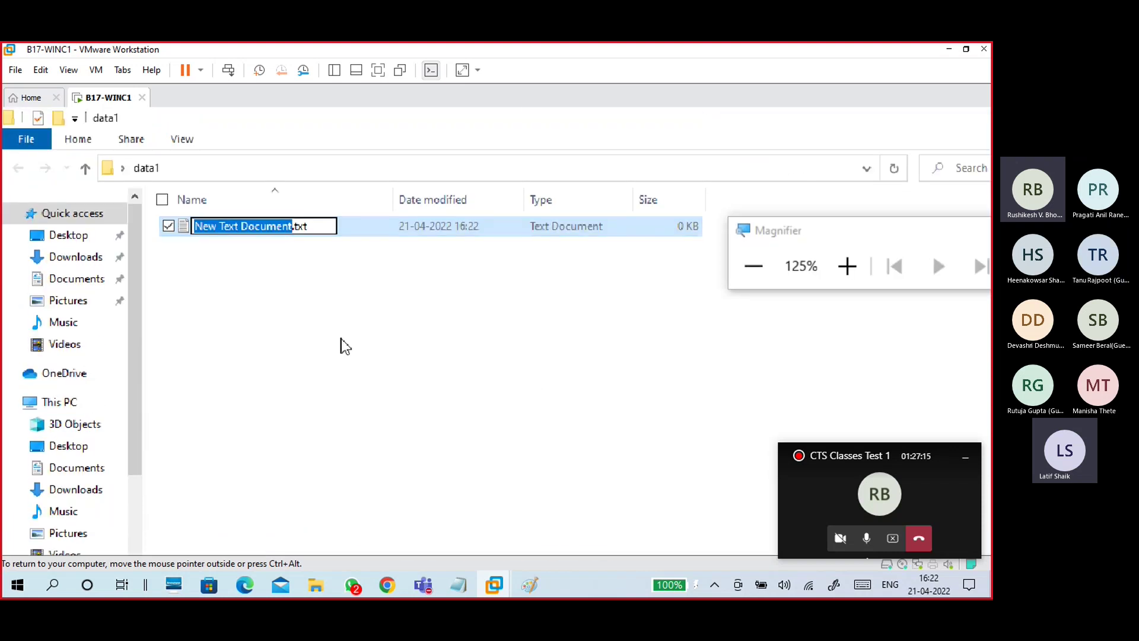
pyautogui.write('f11')
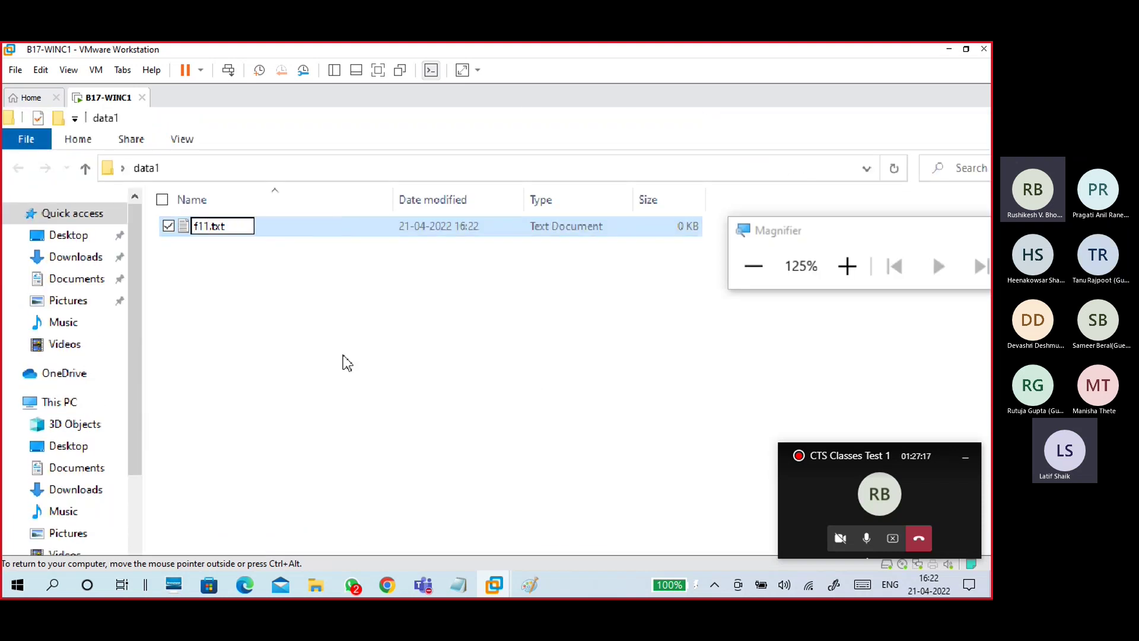
pyautogui.click(343, 356)
# Step: Create a second new text document in data1
pyautogui.rightClick(348, 353)
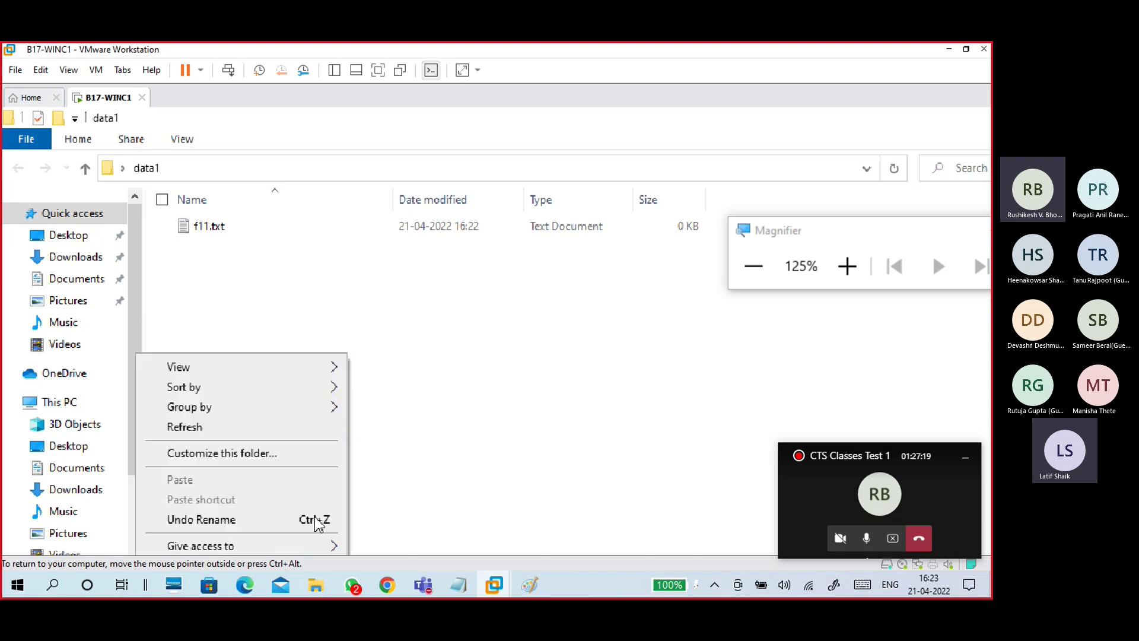
pyautogui.moveTo(329, 467)
pyautogui.click(410, 440)
# Step: Name the second file f12.txt, then type text into f11.txt, save and close it
pyautogui.write('f12.txt')
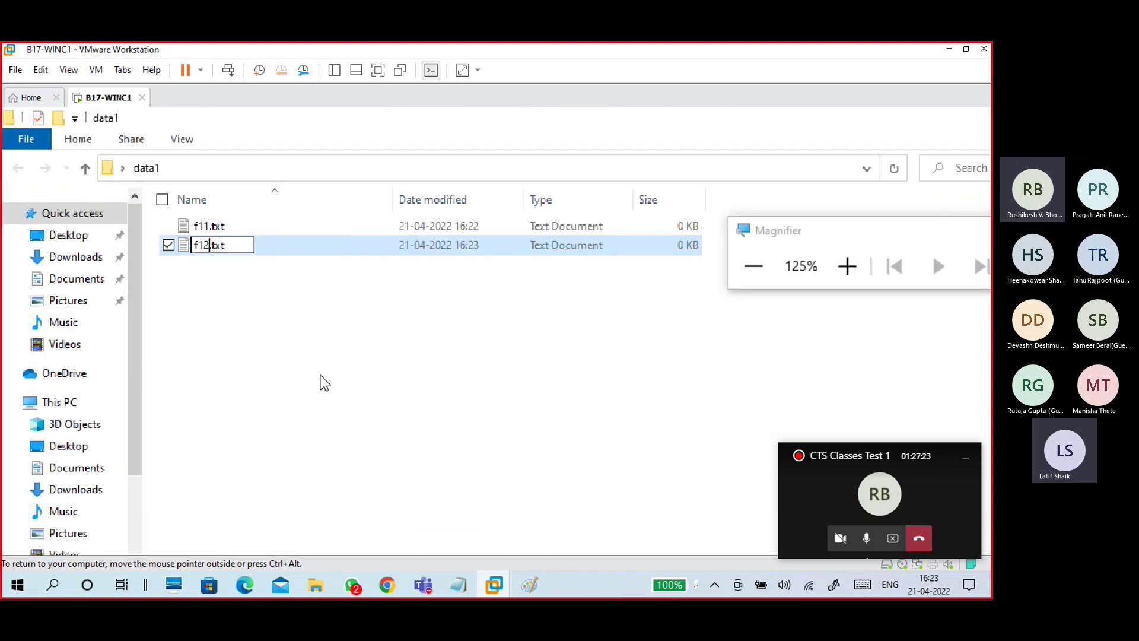
pyautogui.click(247, 289)
pyautogui.doubleClick(217, 226)
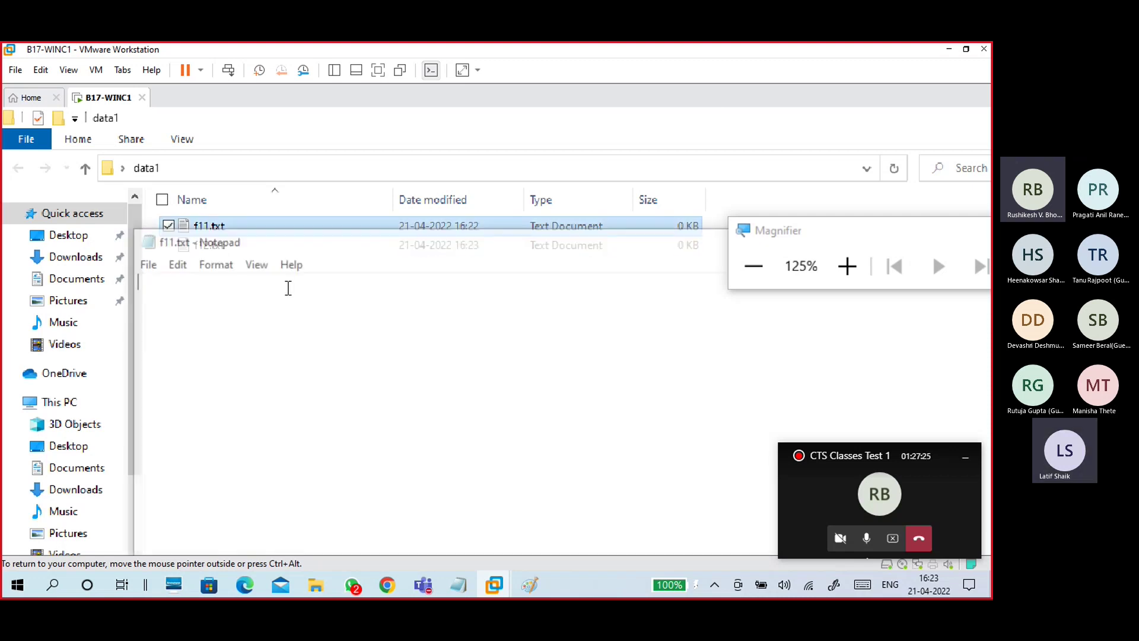
pyautogui.write('this is f11 file')
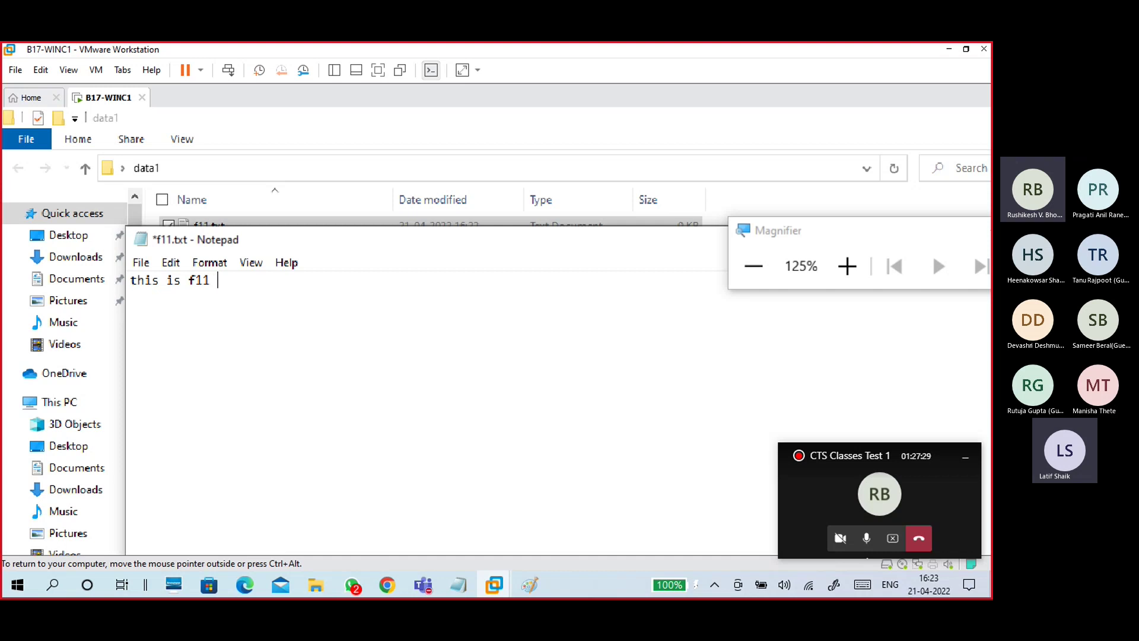
pyautogui.click(141, 262)
pyautogui.click(137, 340)
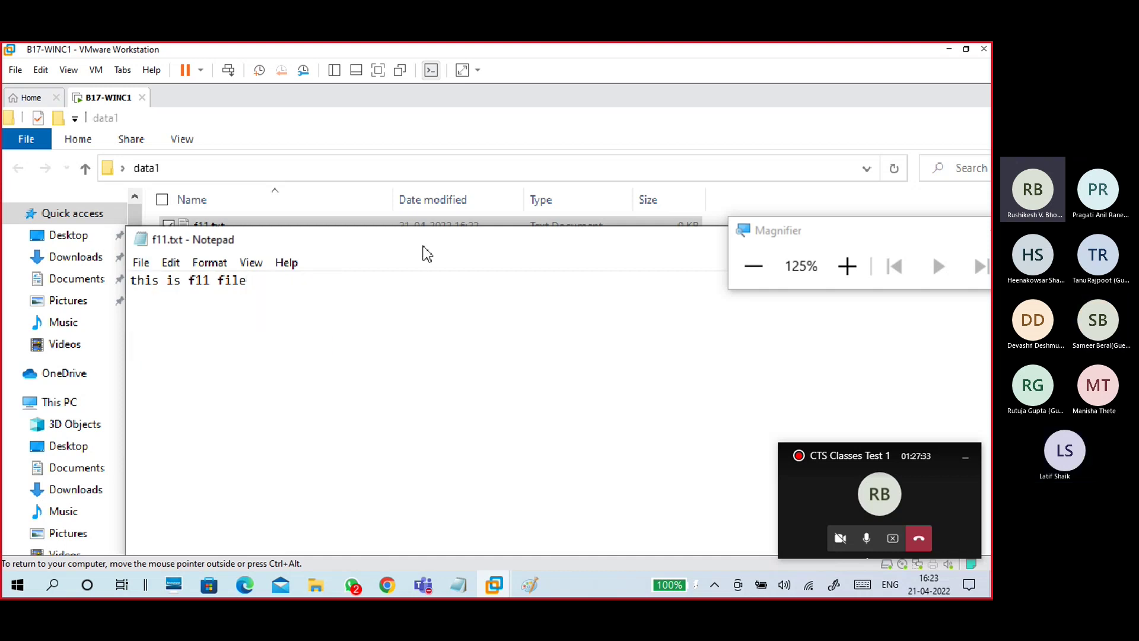
pyautogui.hotkey('alt', 'F4')
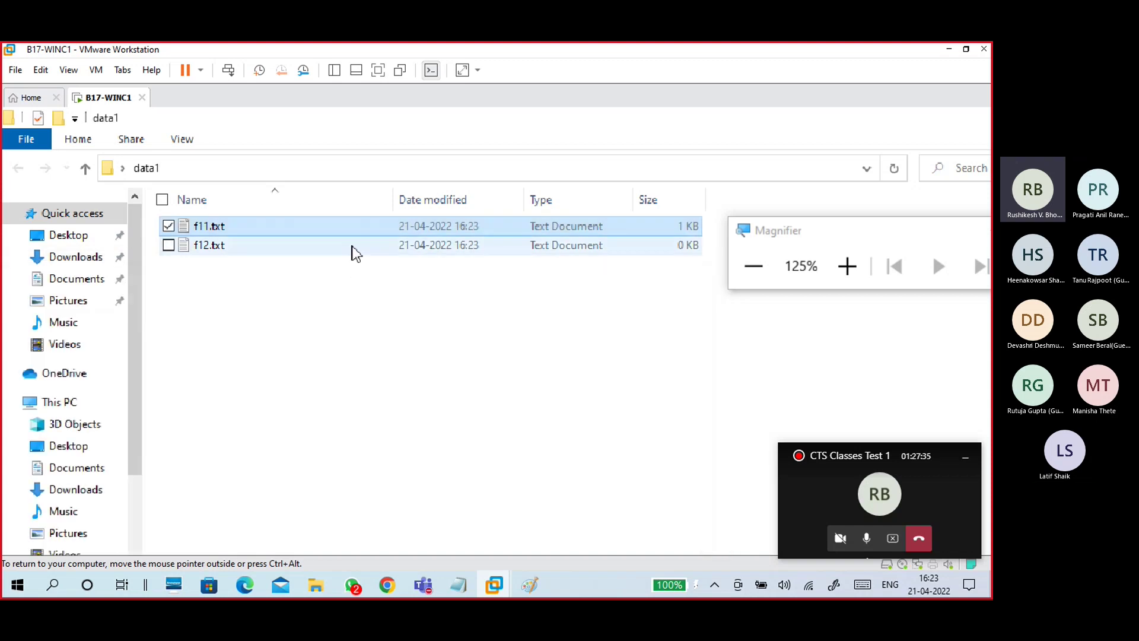
# Step: Write 'this is f12 file' in f12.txt, save it, and close Notepad and data1
pyautogui.doubleClick(347, 246)
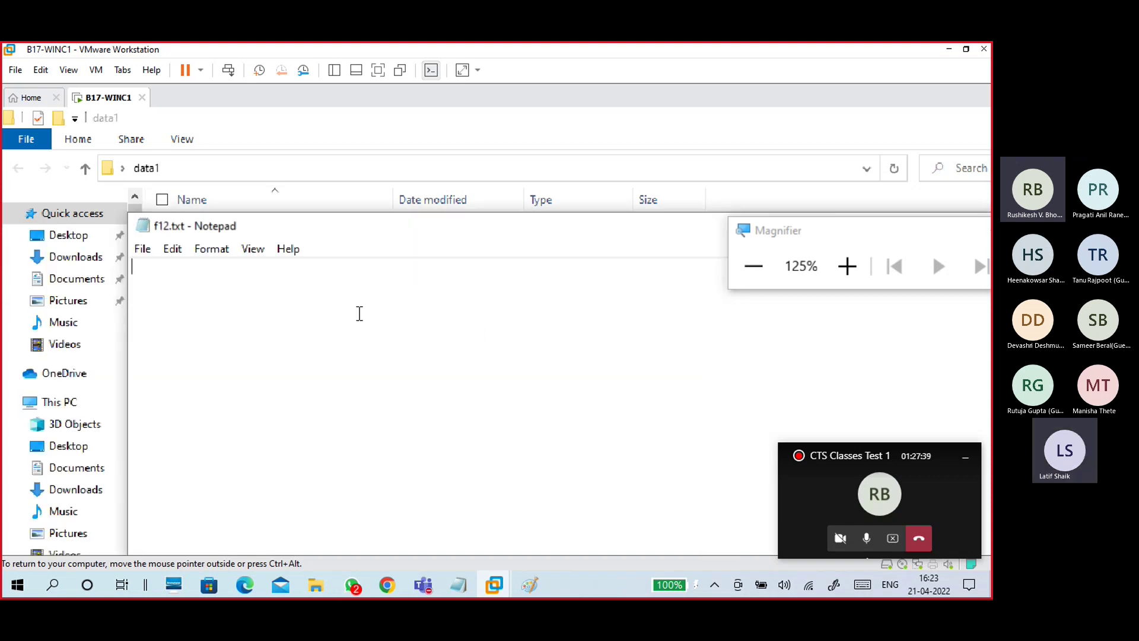
pyautogui.write('this is f12 file')
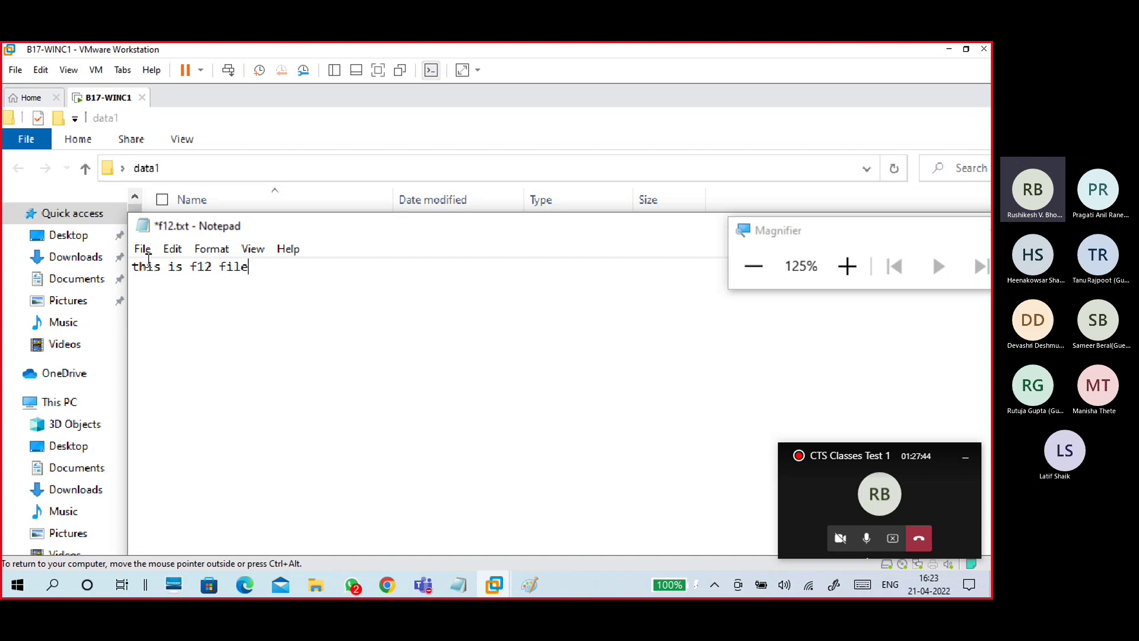
pyautogui.click(144, 249)
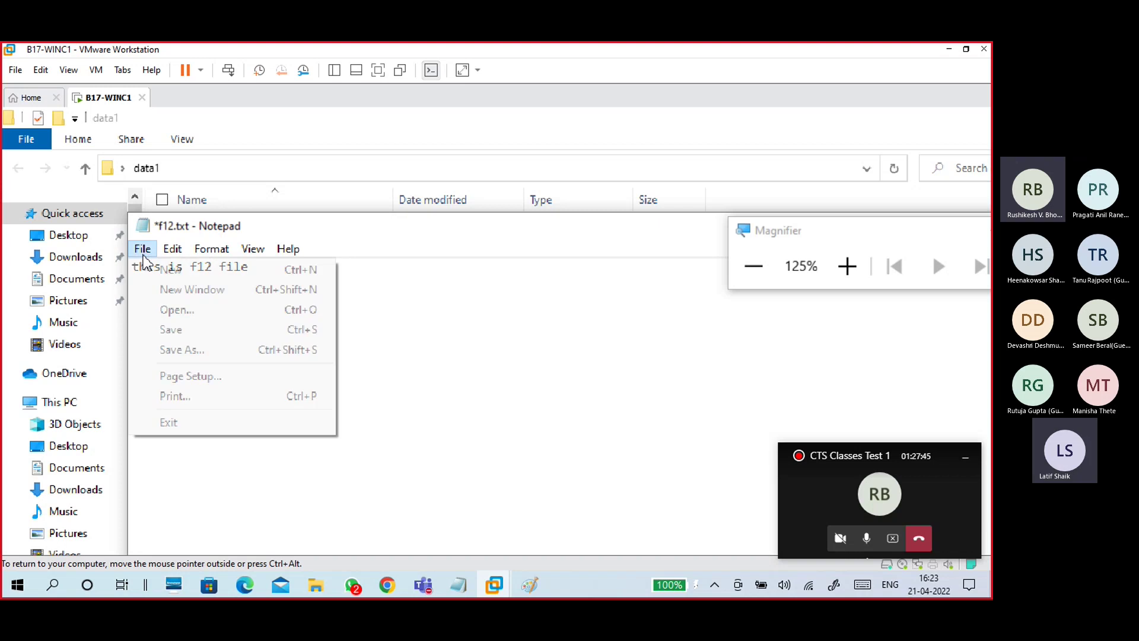
pyautogui.click(161, 327)
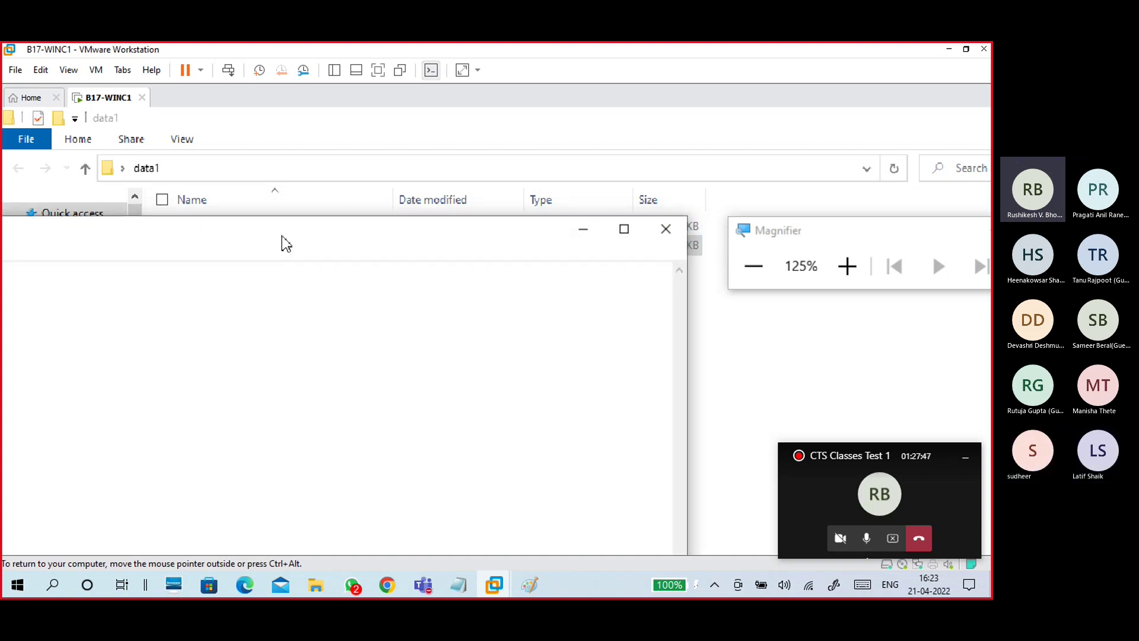
pyautogui.click(670, 230)
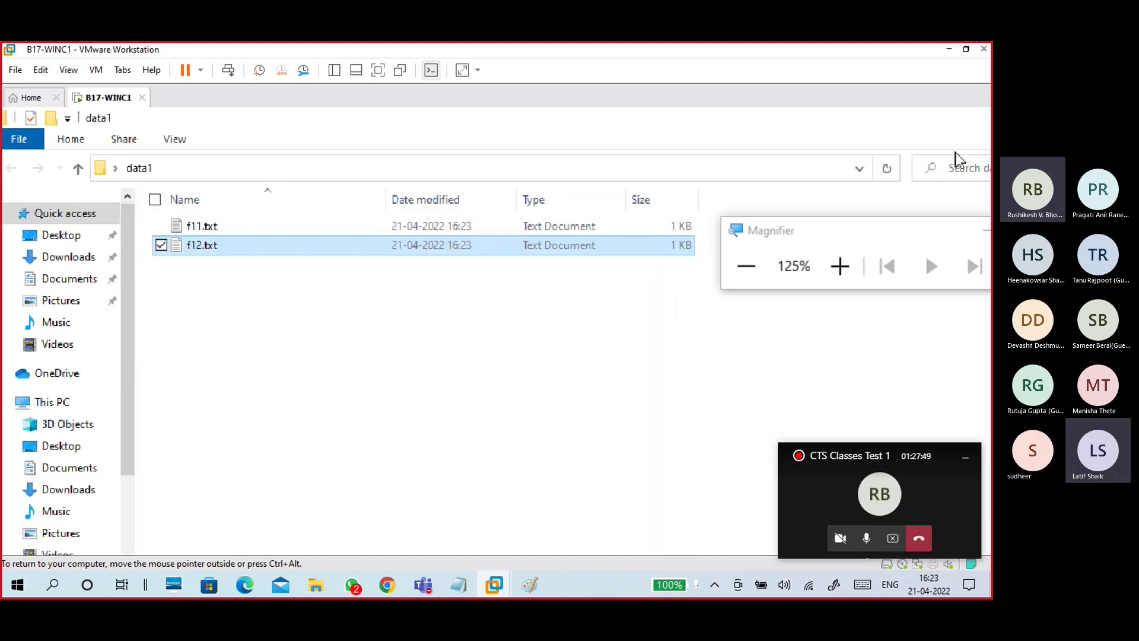
pyautogui.click(984, 118)
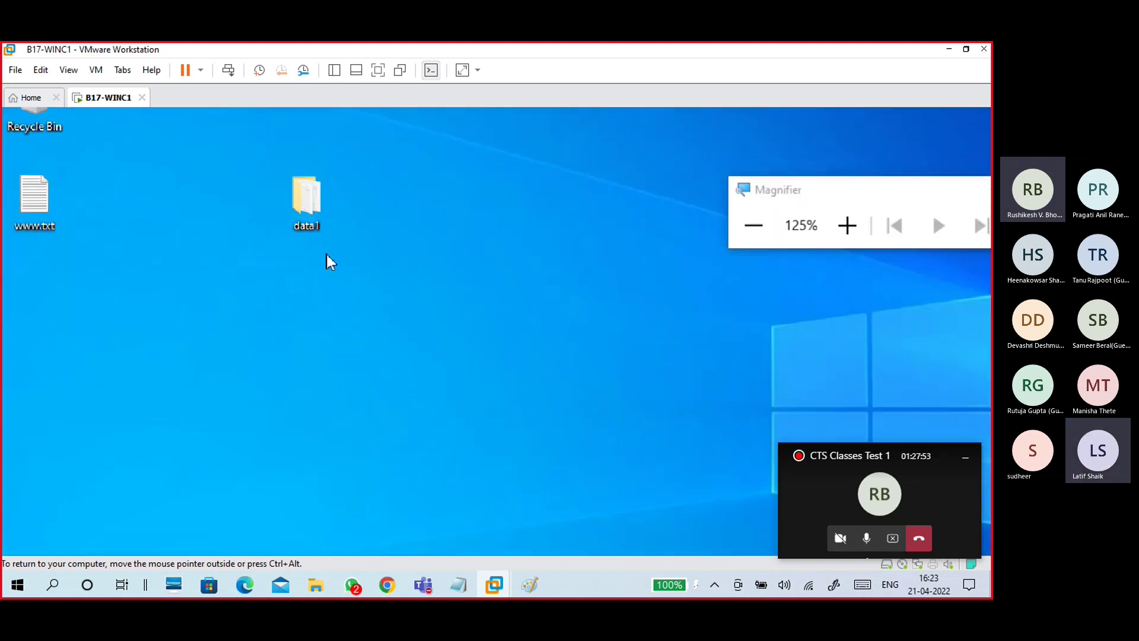
# Step: Open data1's Properties from the guest desktop and view its Sharing tab
pyautogui.click(312, 203)
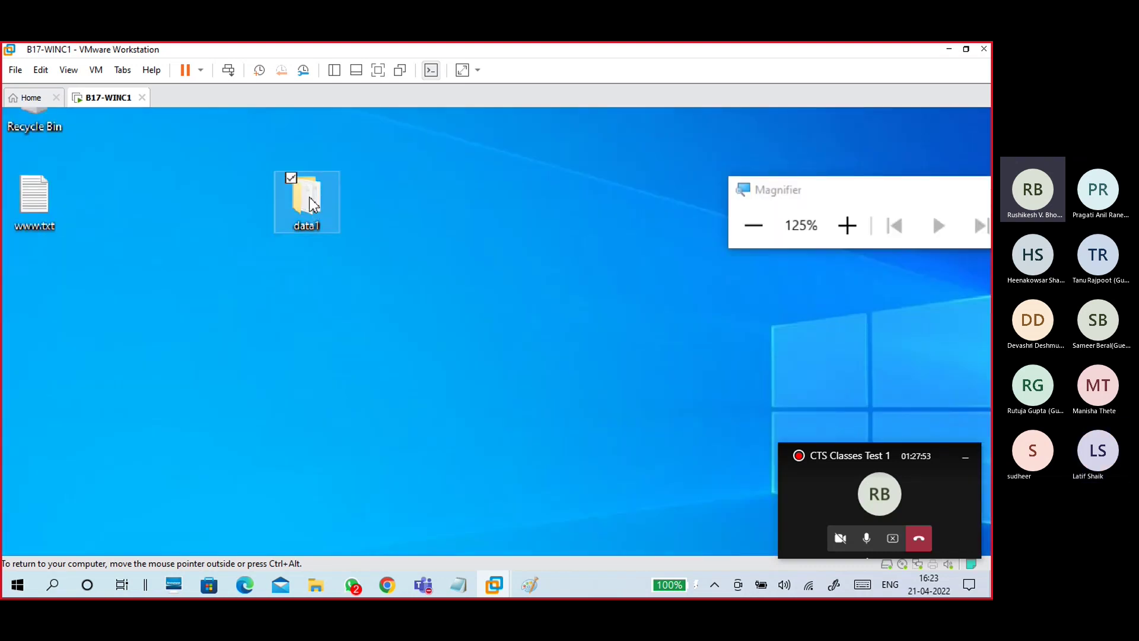
pyautogui.rightClick(310, 201)
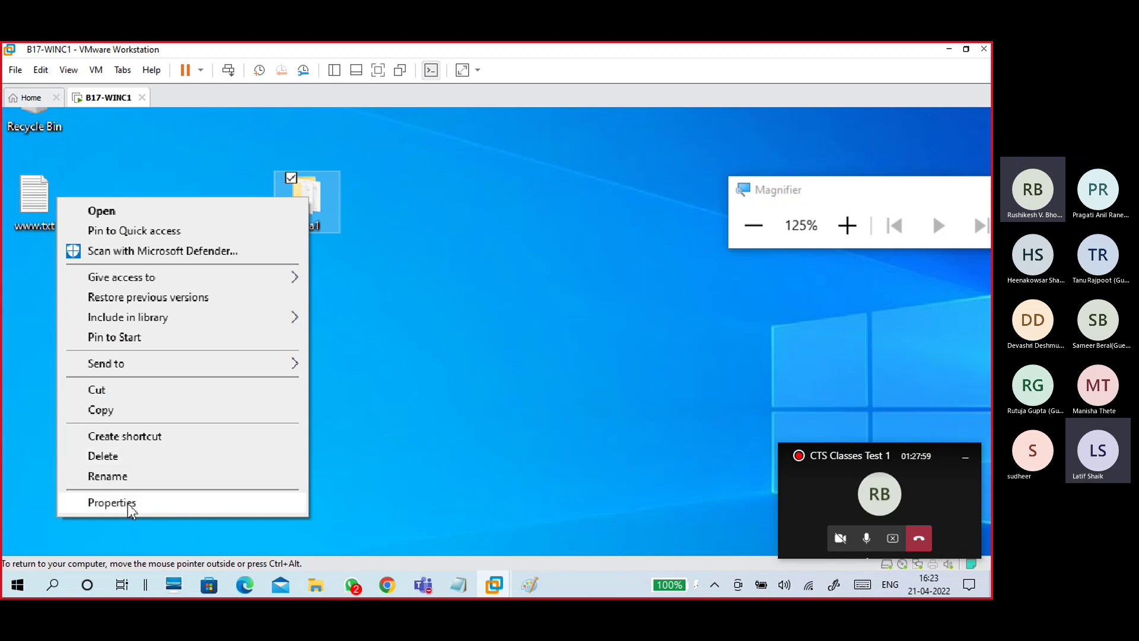
pyautogui.click(127, 503)
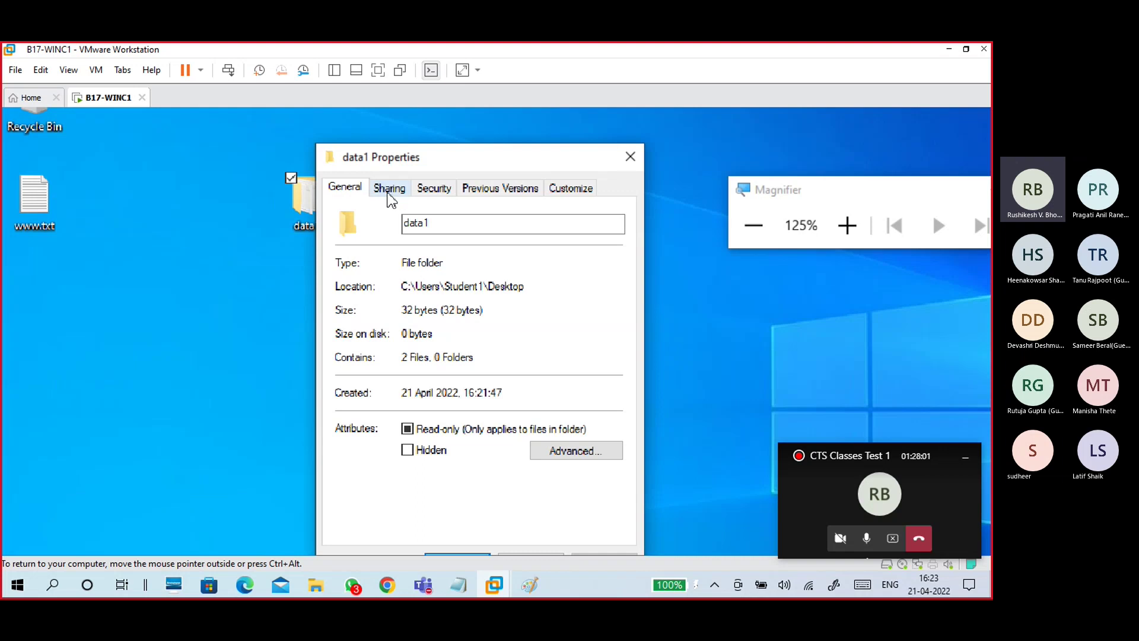
pyautogui.click(390, 189)
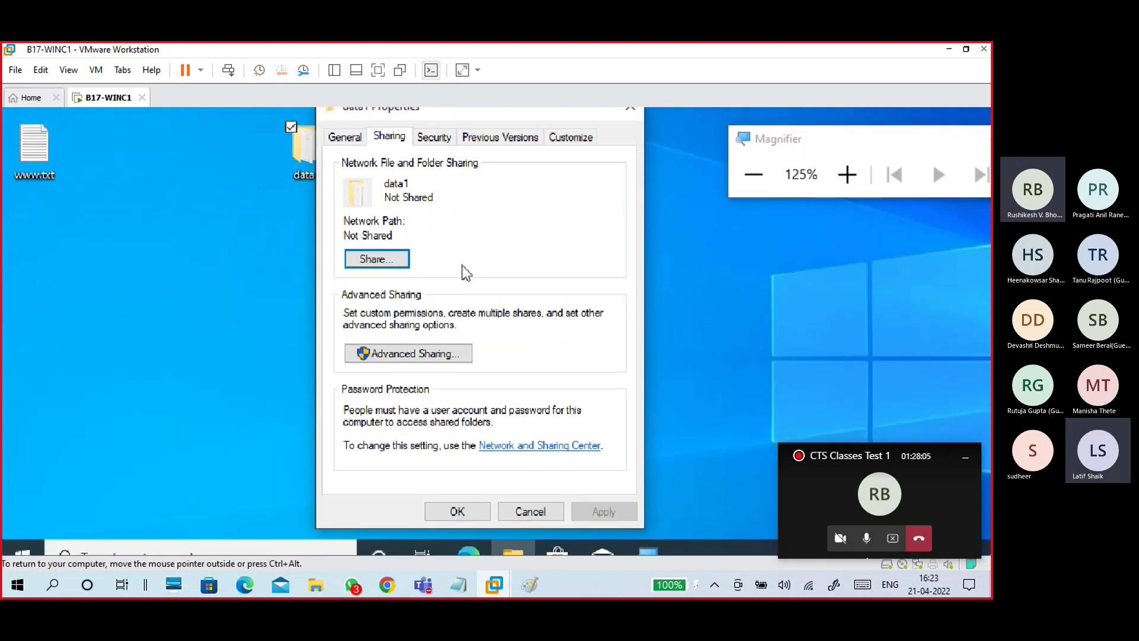
# Step: Try sharing data1 with Everyone at Read/Write, then cancel and close Properties unshared
pyautogui.click(396, 261)
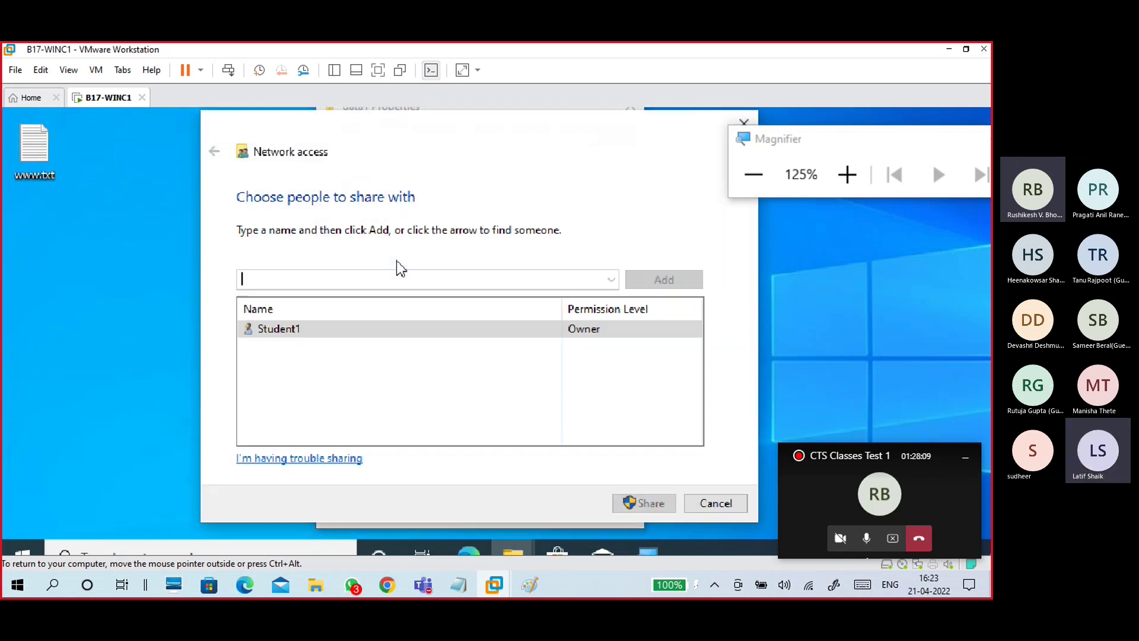
pyautogui.click(708, 501)
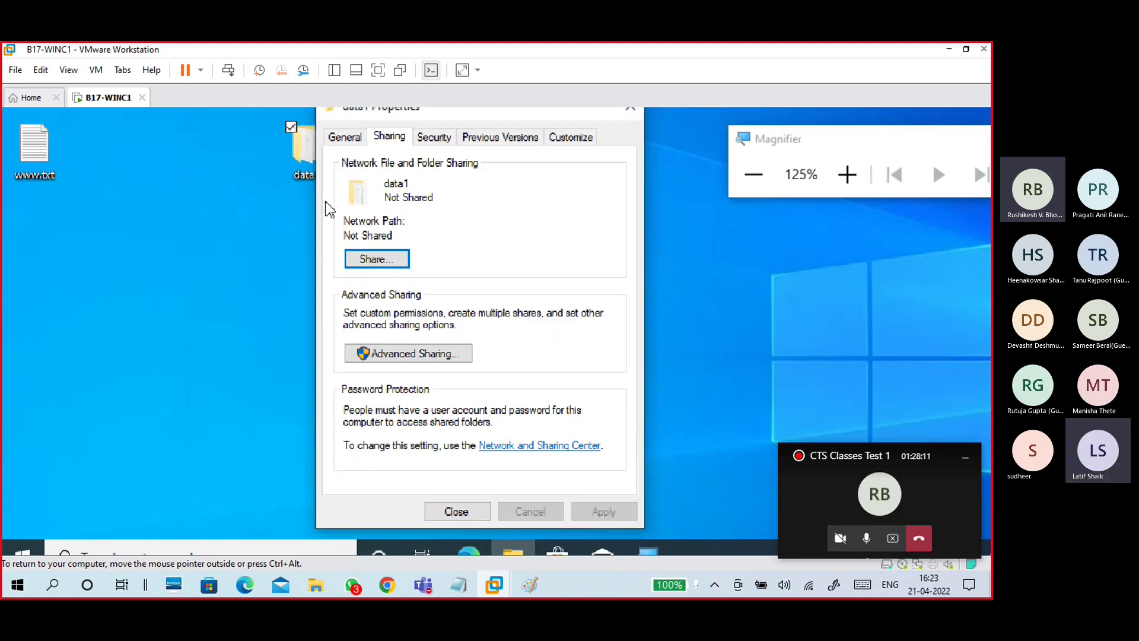
pyautogui.click(394, 263)
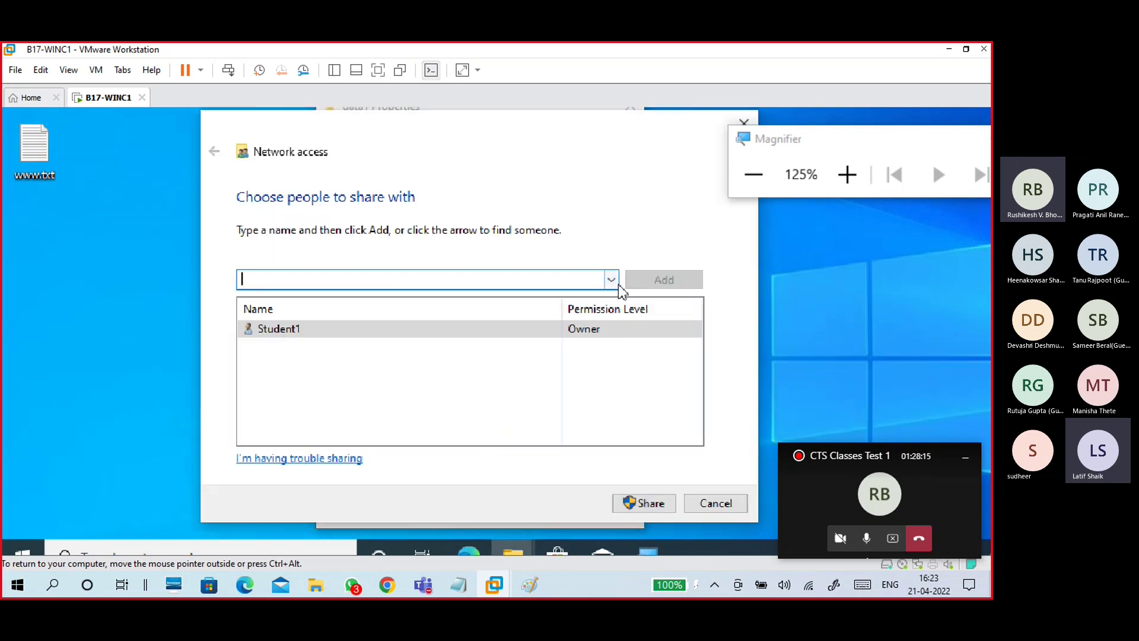
pyautogui.click(611, 279)
pyautogui.click(449, 338)
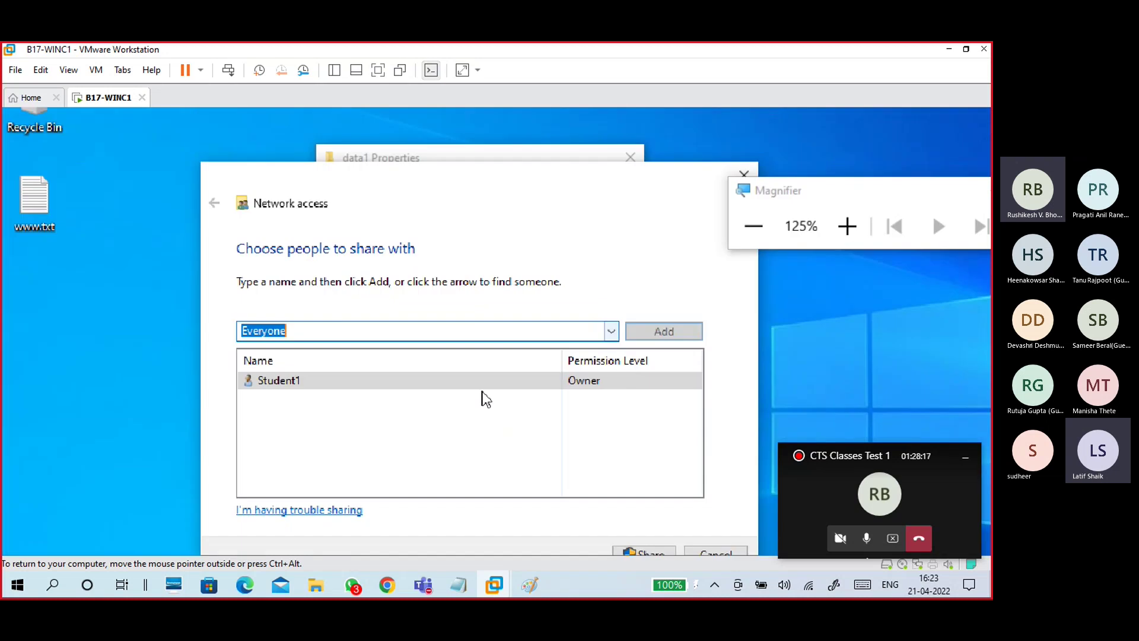
pyautogui.click(675, 328)
pyautogui.click(599, 380)
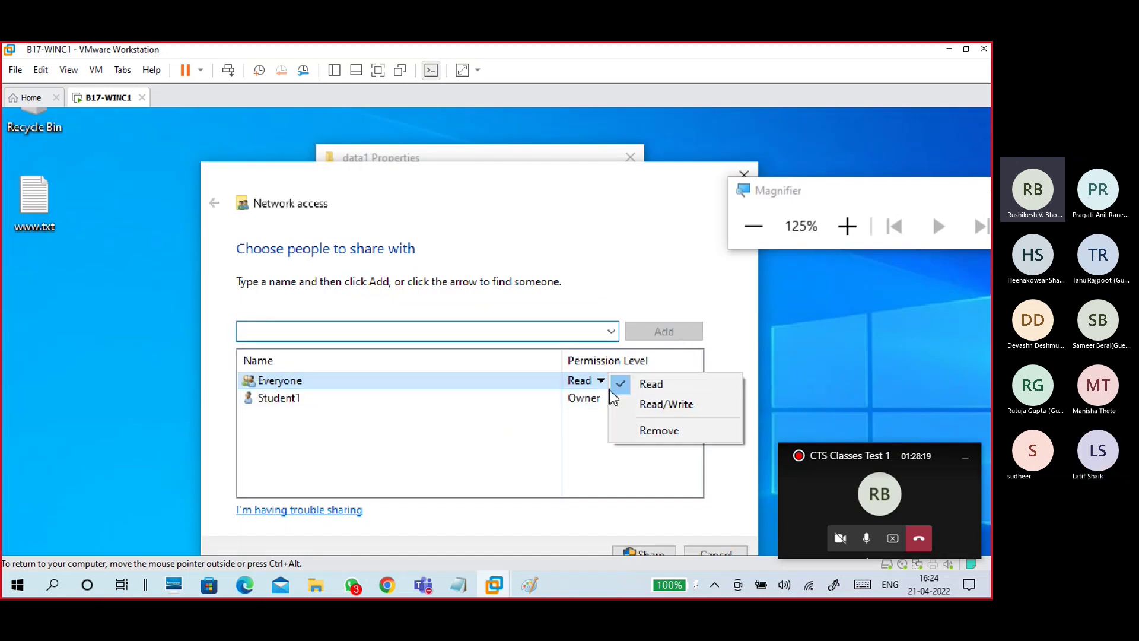
pyautogui.click(635, 403)
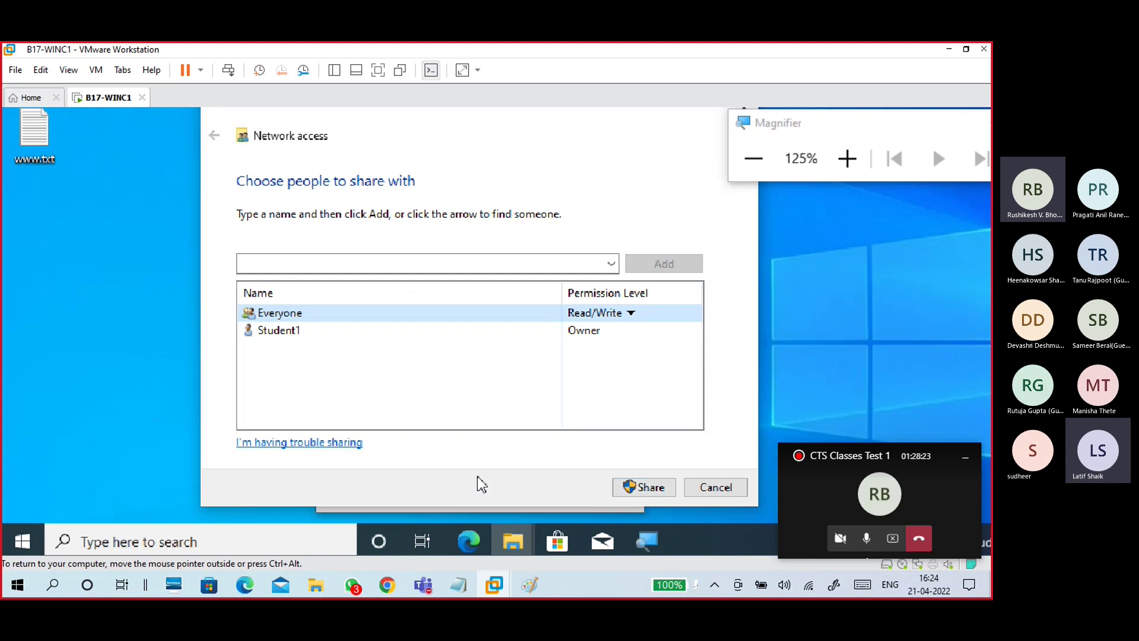
pyautogui.click(716, 488)
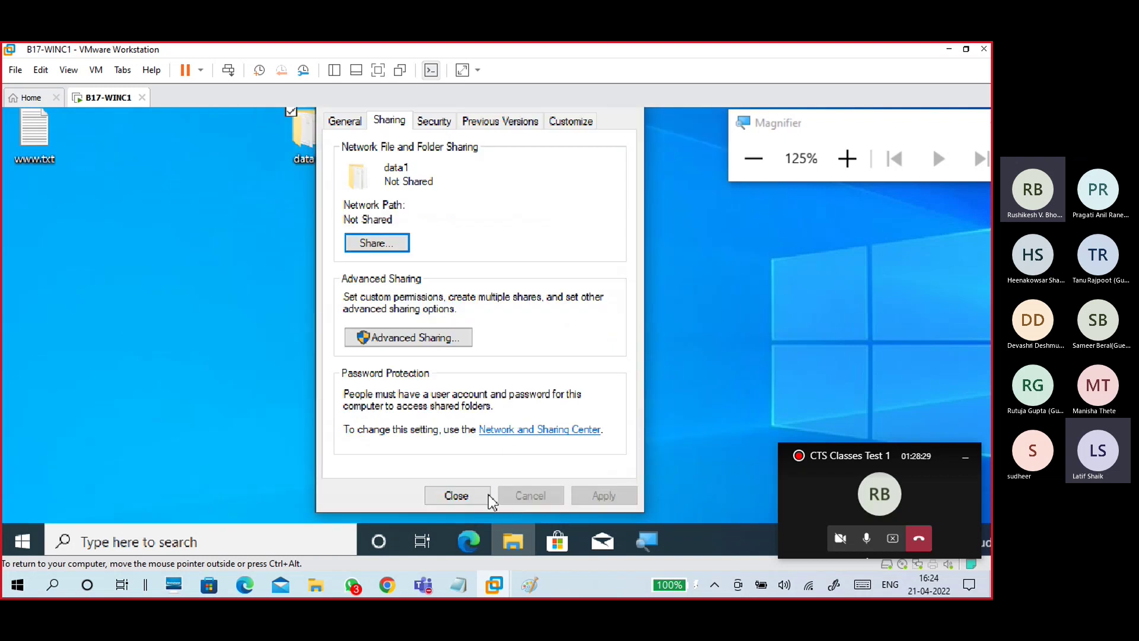
pyautogui.click(469, 495)
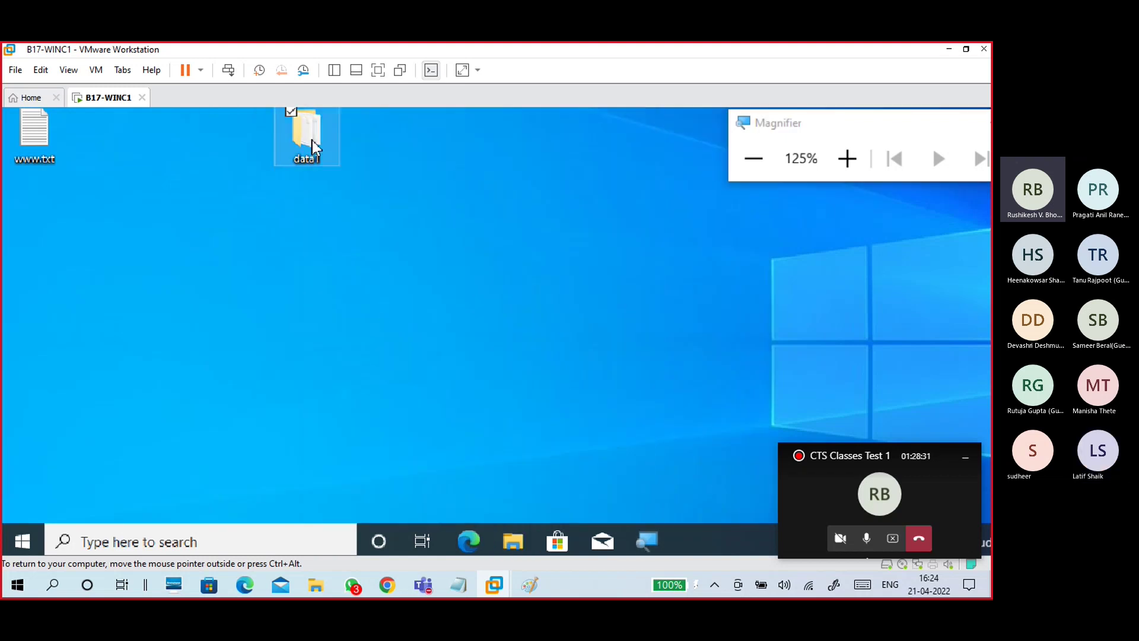
# Step: Reopen data1's Properties, go to the Sharing tab, and launch Advanced Sharing
pyautogui.rightClick(312, 141)
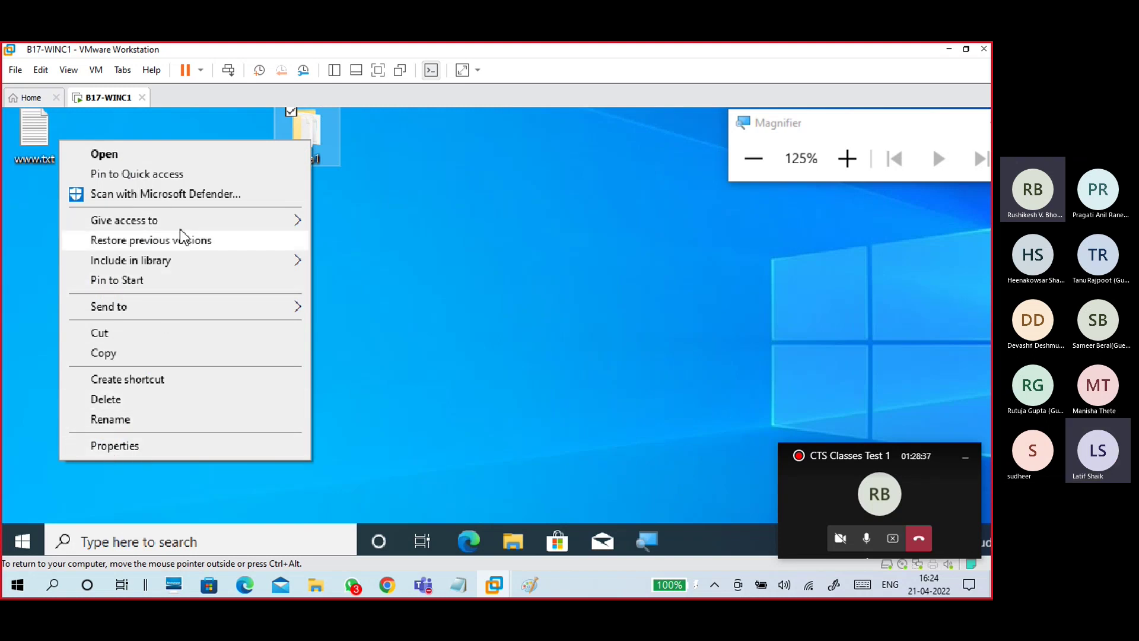
pyautogui.moveTo(273, 221)
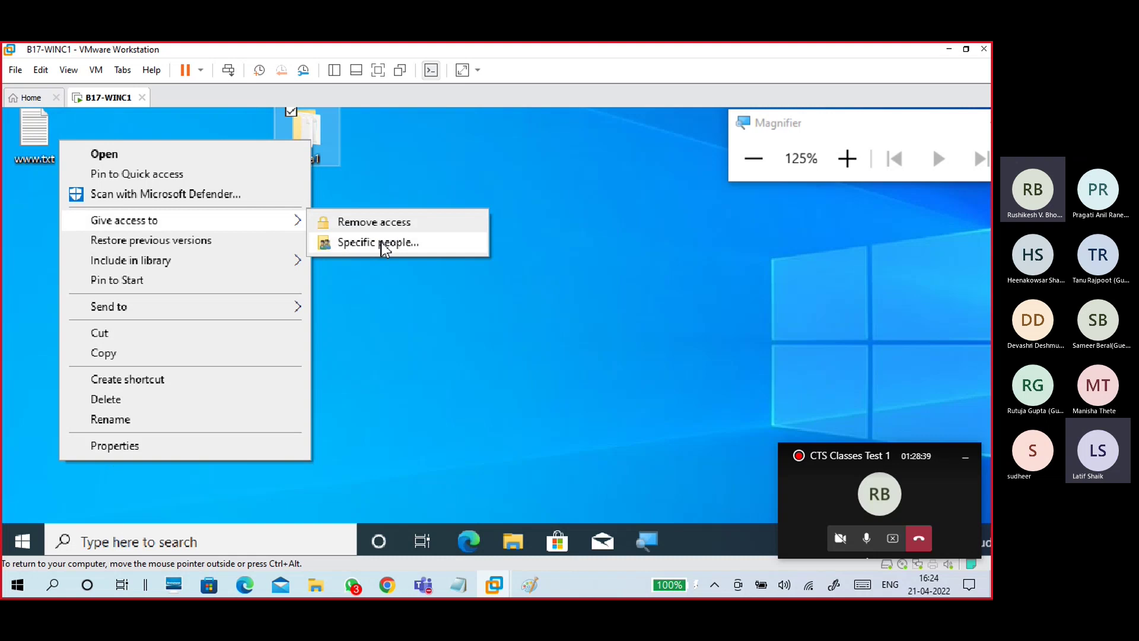
pyautogui.click(117, 447)
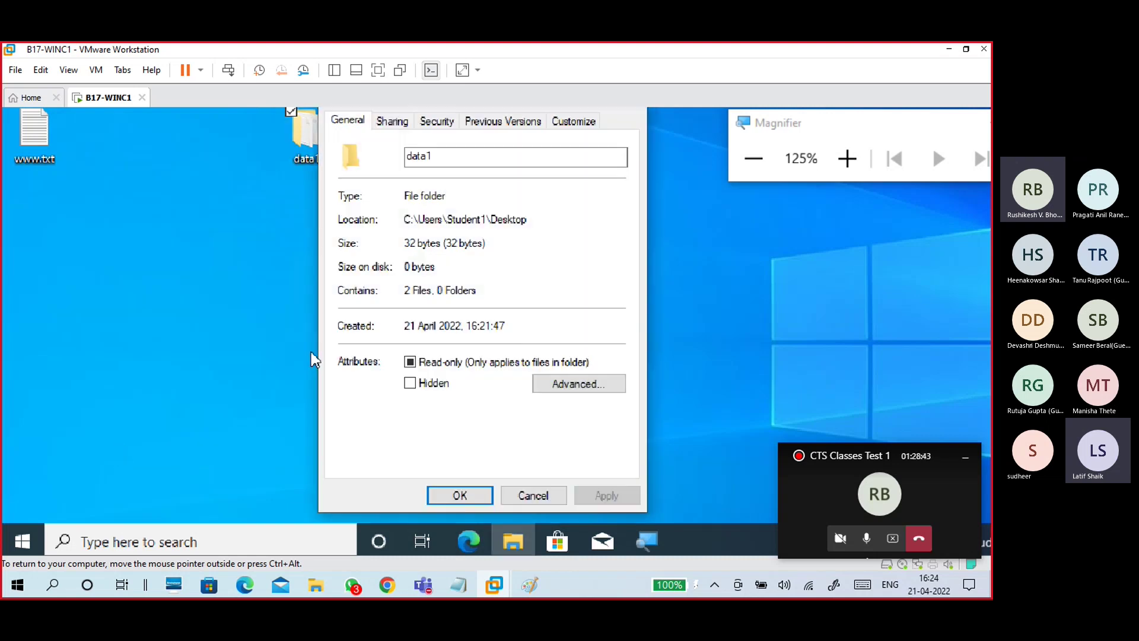
pyautogui.click(391, 124)
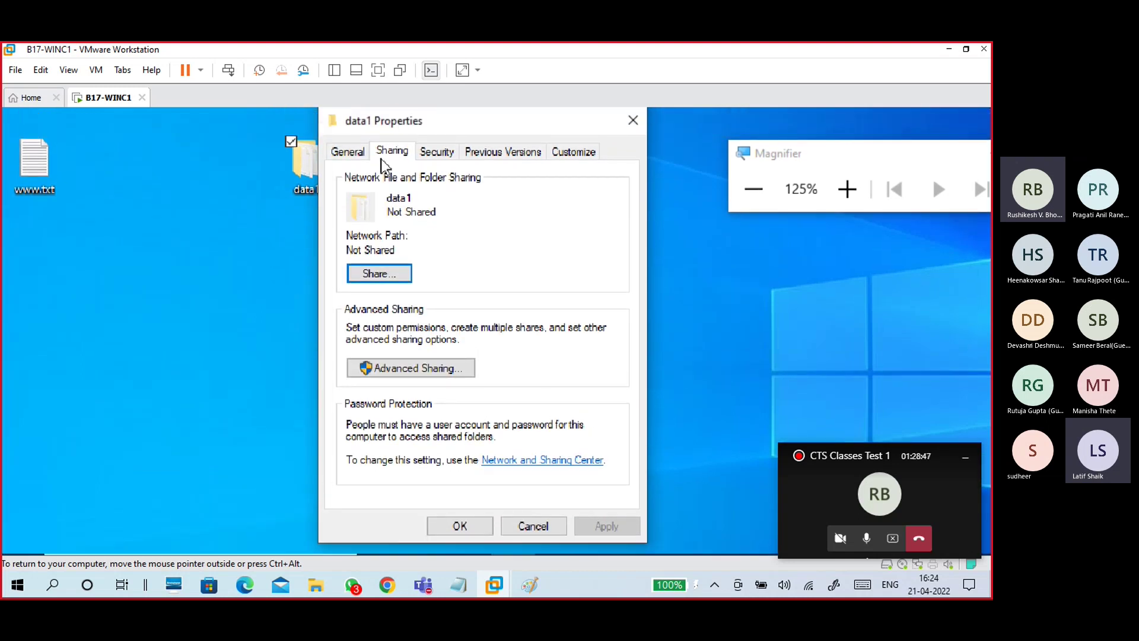
pyautogui.click(353, 155)
pyautogui.moveTo(437, 188); pyautogui.dragTo(394, 185)
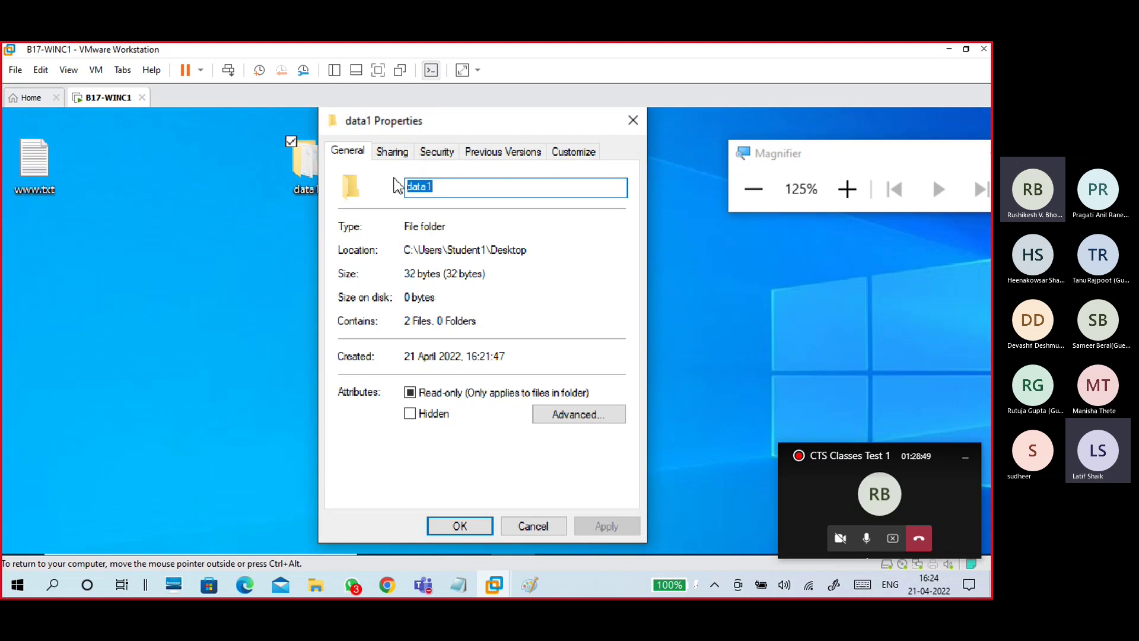
pyautogui.click(392, 153)
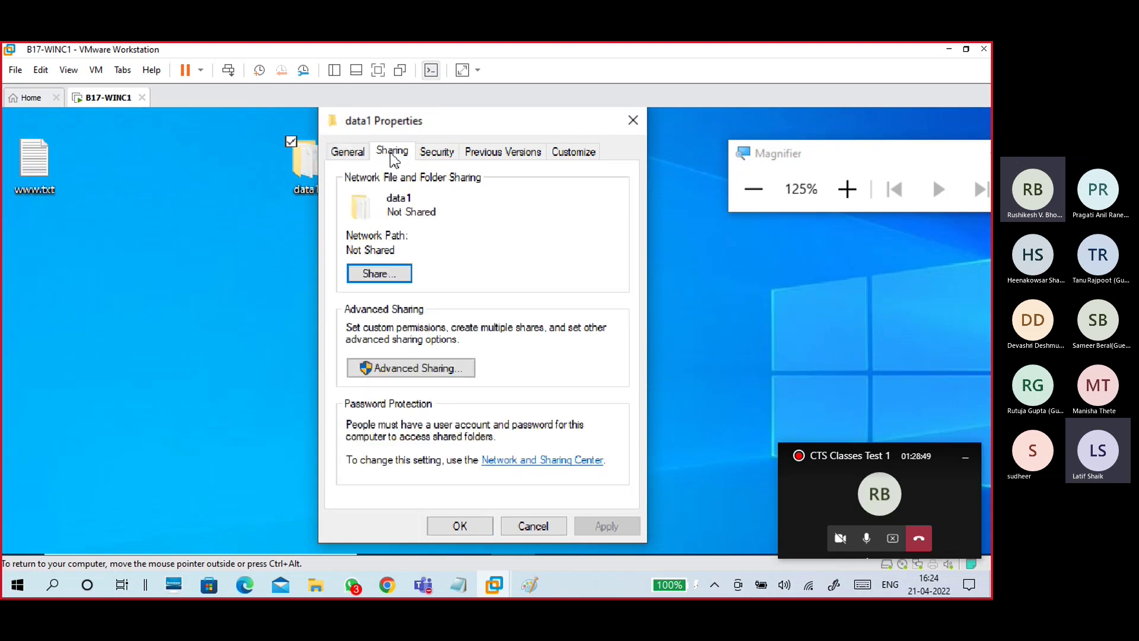
pyautogui.click(431, 370)
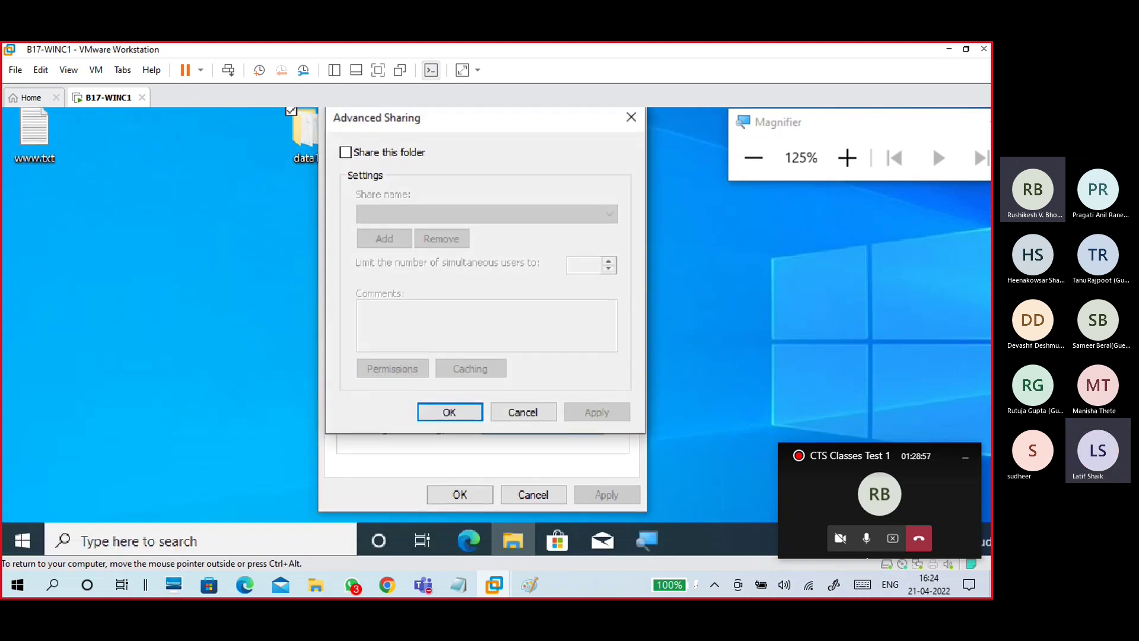
# Step: Release the VM and bring the 21-04 win10.txt notes to the front
pyautogui.hotkey('ctrl', 'alt')
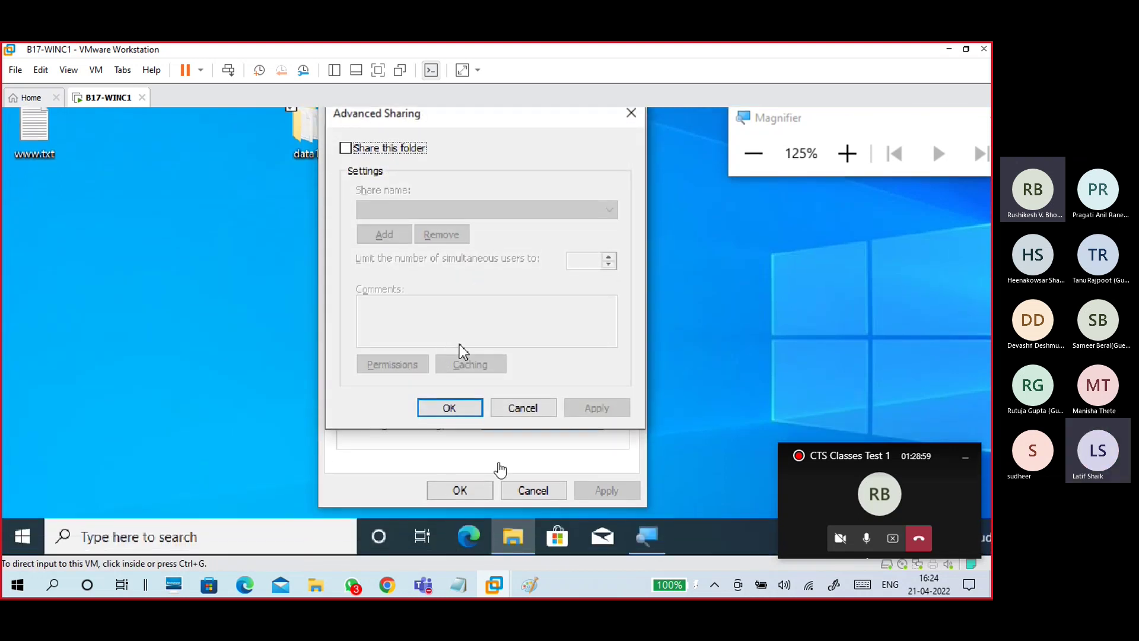
pyautogui.moveTo(460, 585)
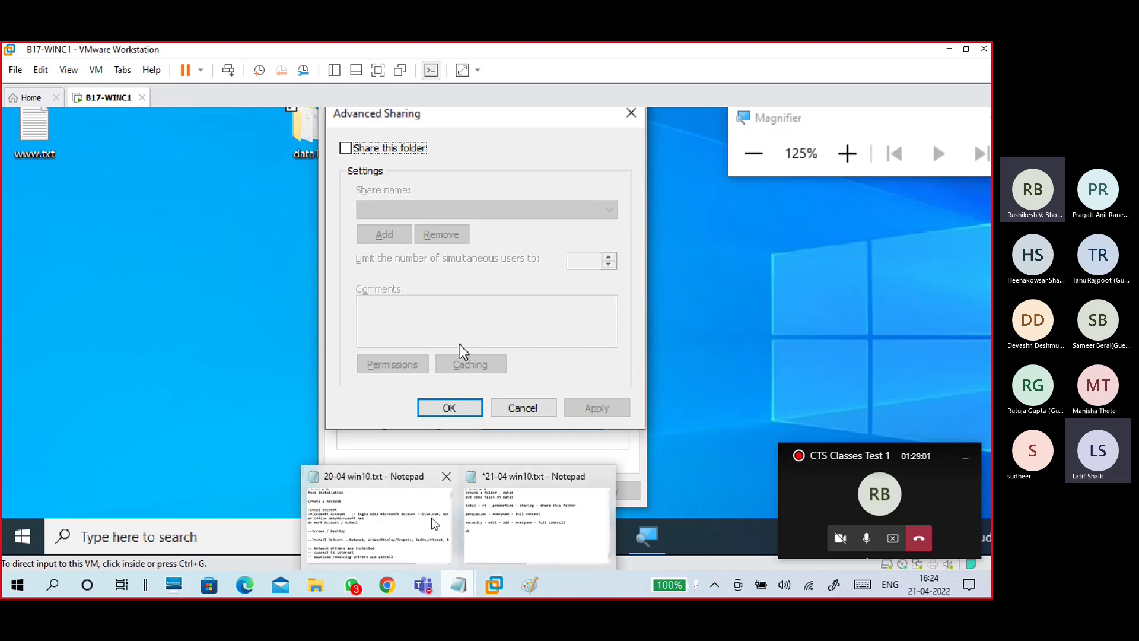
pyautogui.click(490, 517)
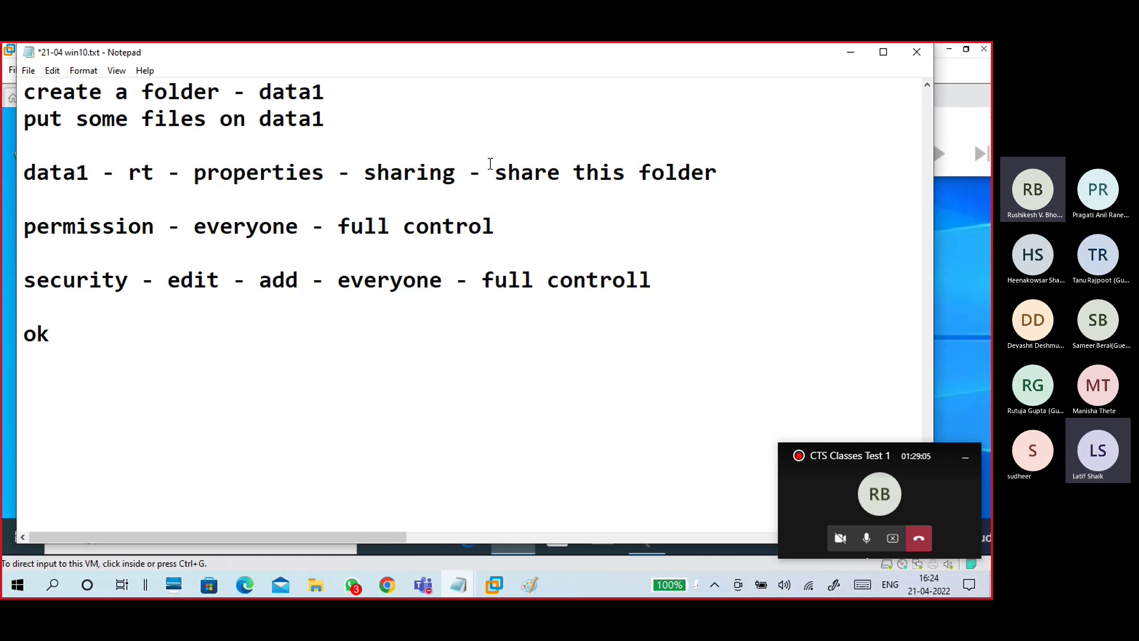
# Step: Insert 'Advanced sharing' above '- share this folder' and indent the permission line beneath it
pyautogui.write('Advanc')
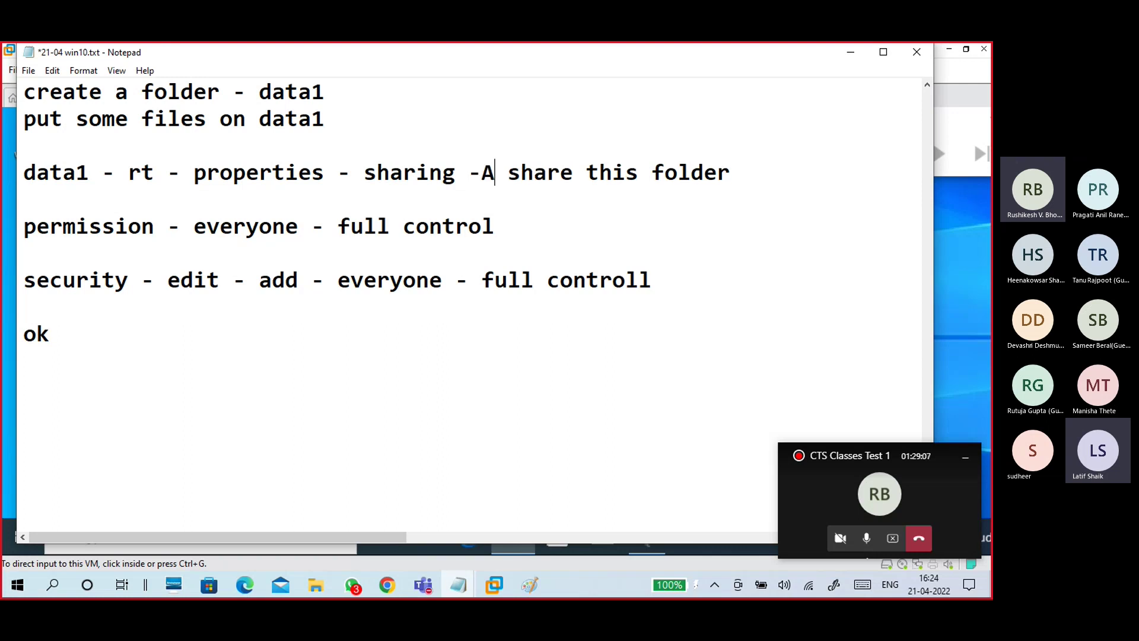
pyautogui.write('ed')
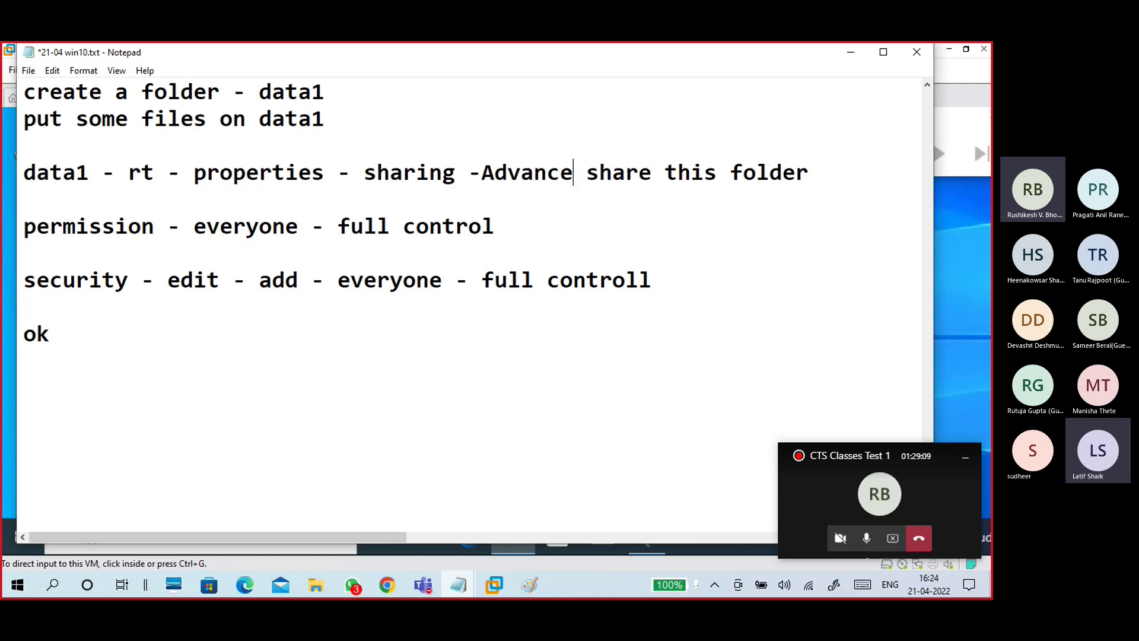
pyautogui.write(' sharing')
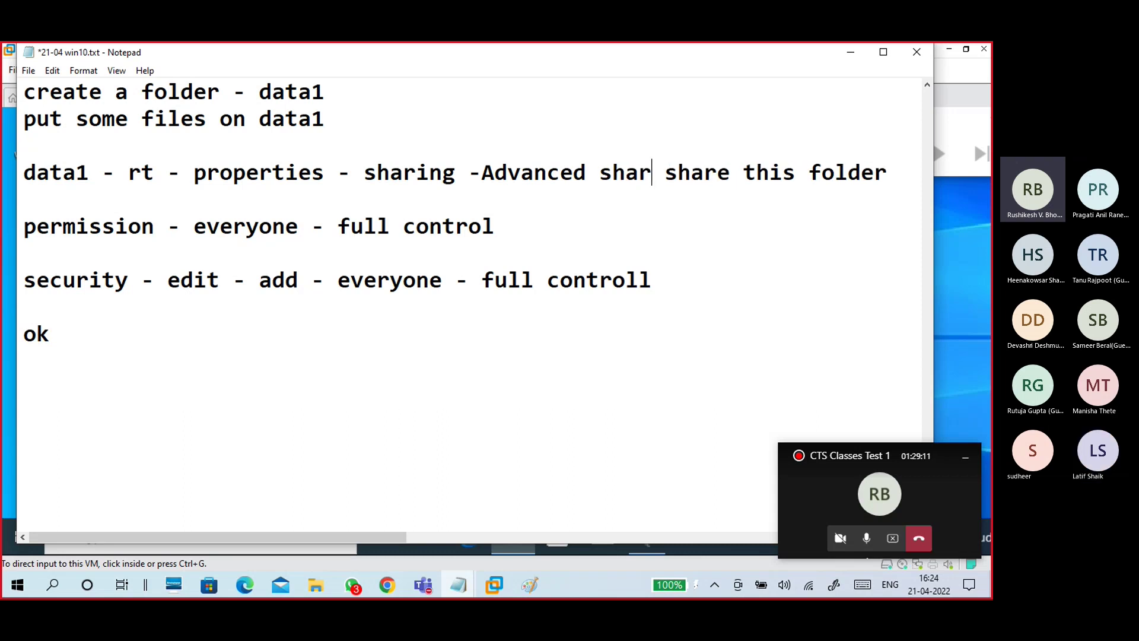
pyautogui.press('Return')
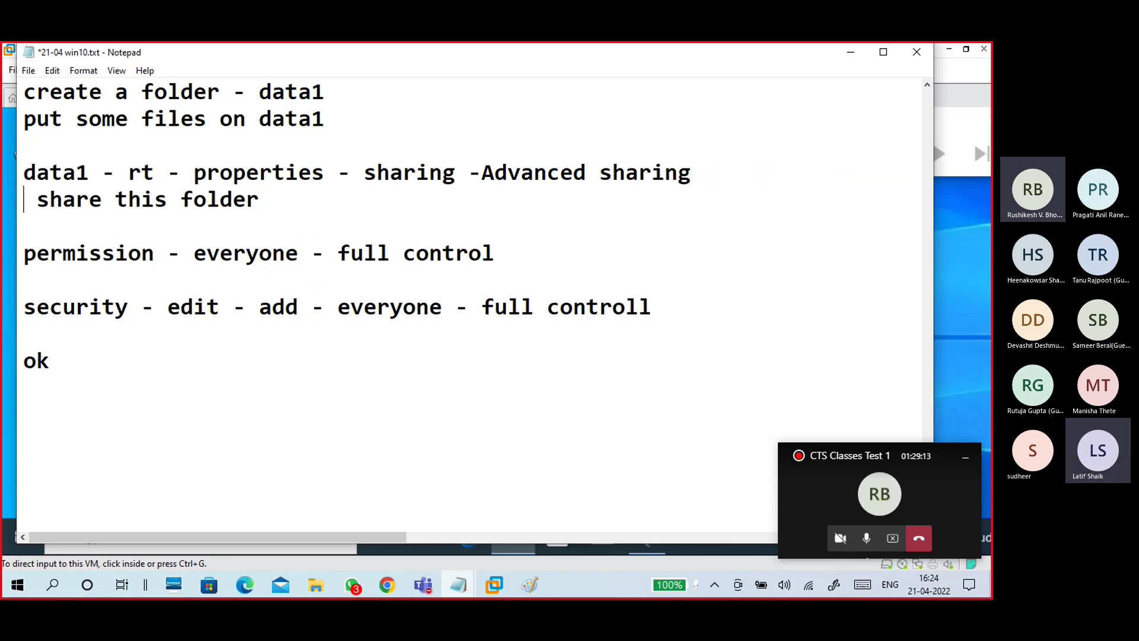
pyautogui.write('-')
pyautogui.press('Down')
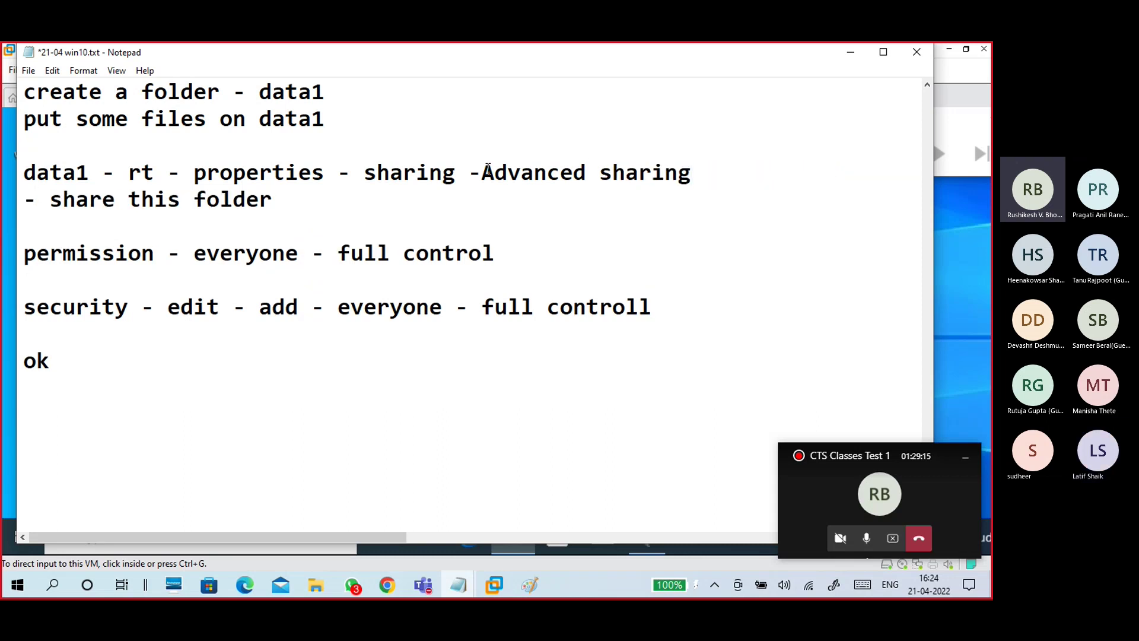
pyautogui.press('Delete')
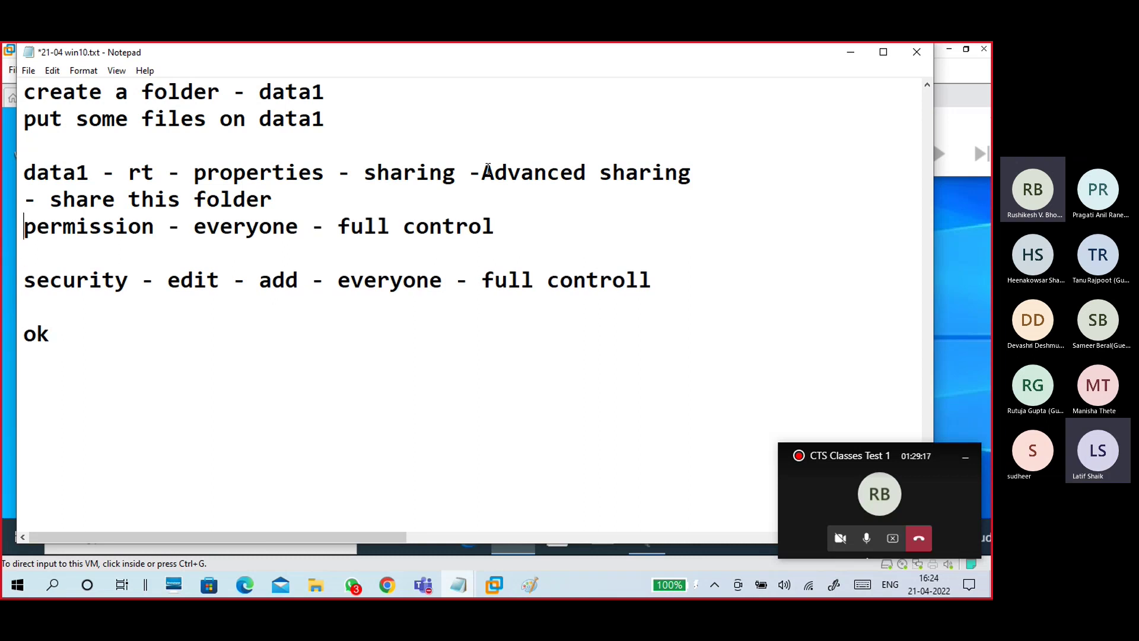
pyautogui.press('Tab')
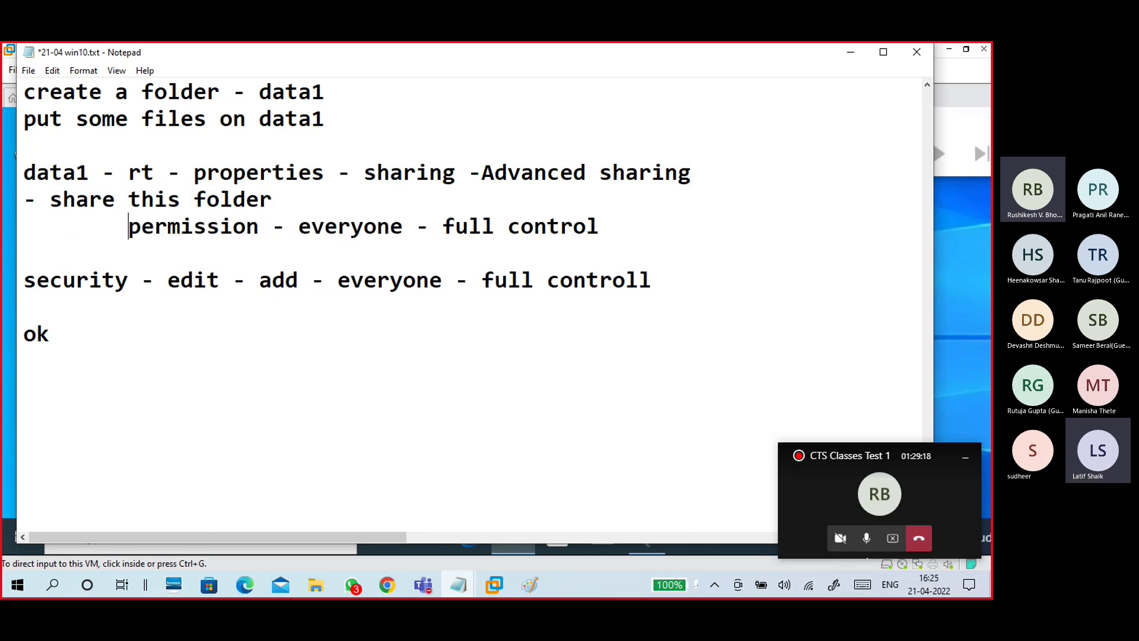
# Step: Finish the note's dash, then enable Share this folder in the guest with share name data1
pyautogui.write('-')
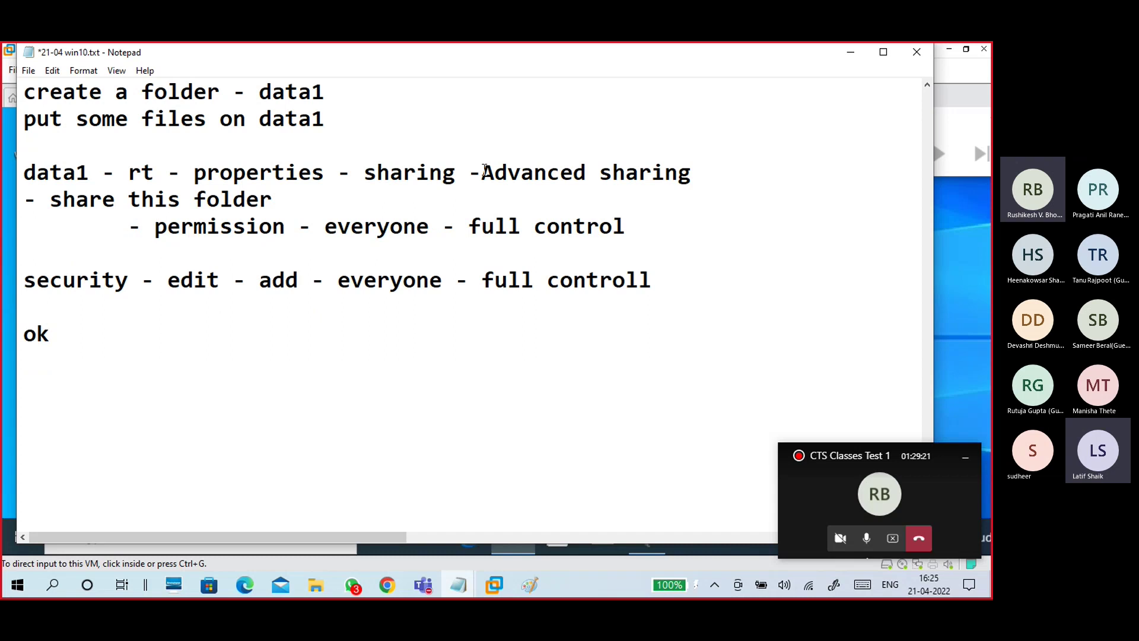
pyautogui.click(850, 55)
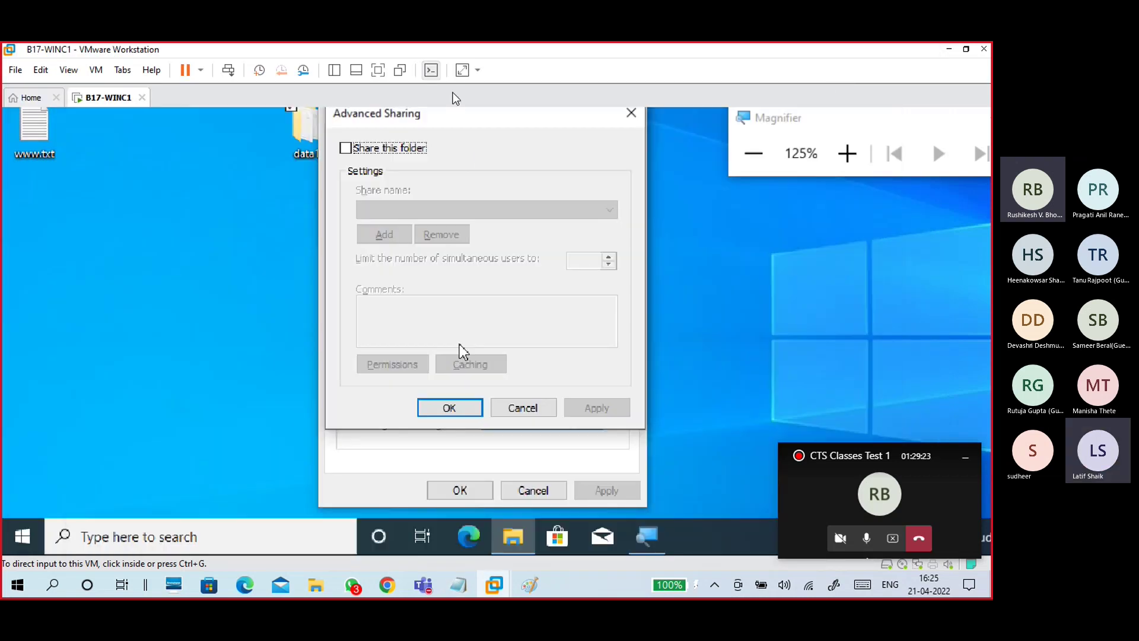
pyautogui.click(393, 153)
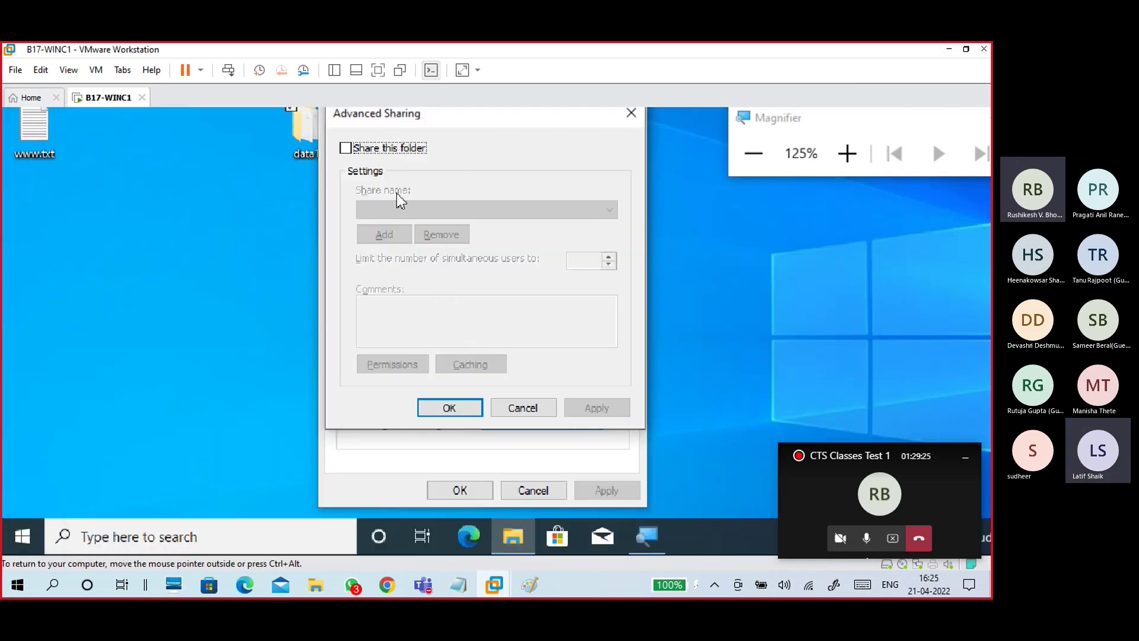
pyautogui.click(388, 153)
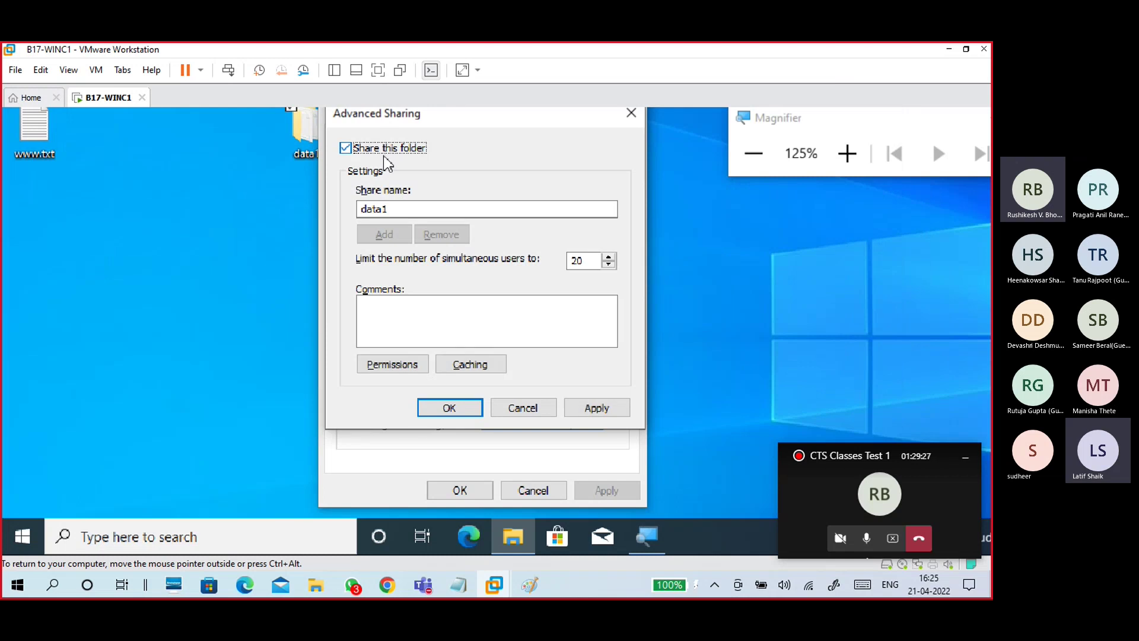
pyautogui.click(399, 207)
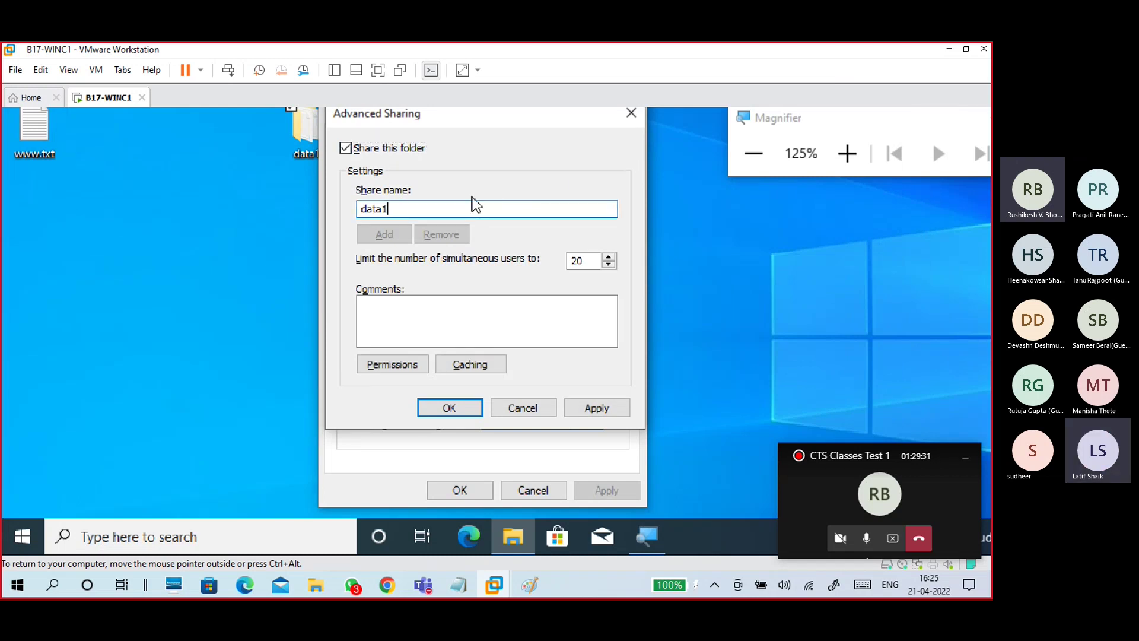
pyautogui.moveTo(414, 208); pyautogui.dragTo(340, 247)
pyautogui.click(594, 261)
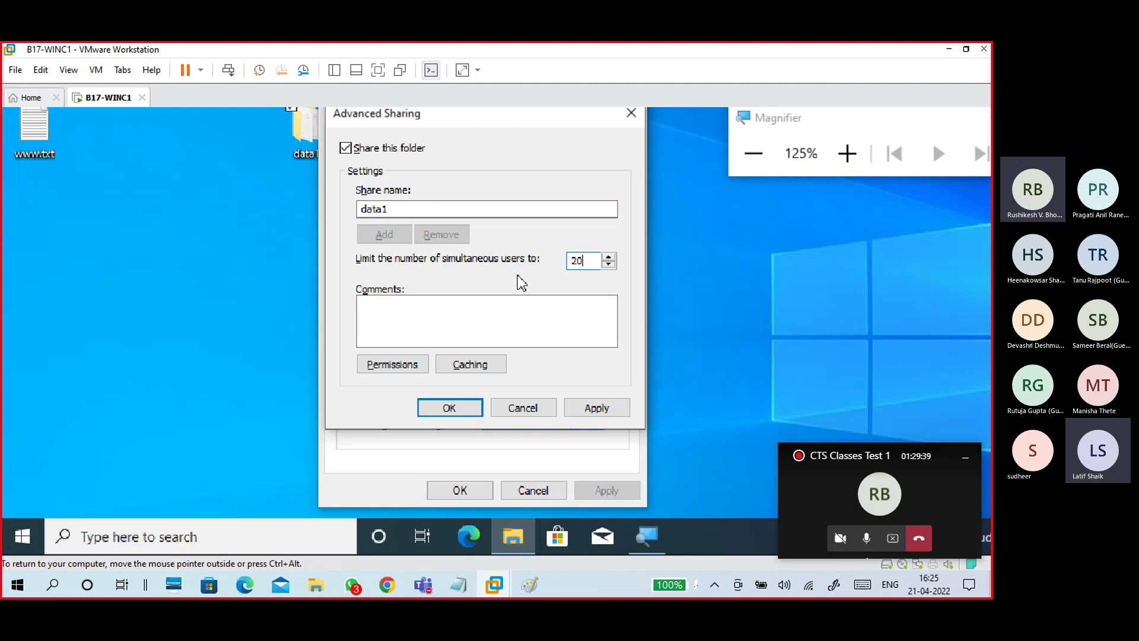
pyautogui.moveTo(584, 260); pyautogui.dragTo(547, 263)
# Step: Give Everyone Full Control share permission and apply the Advanced Sharing settings
pyautogui.click(395, 364)
pyautogui.click(557, 333)
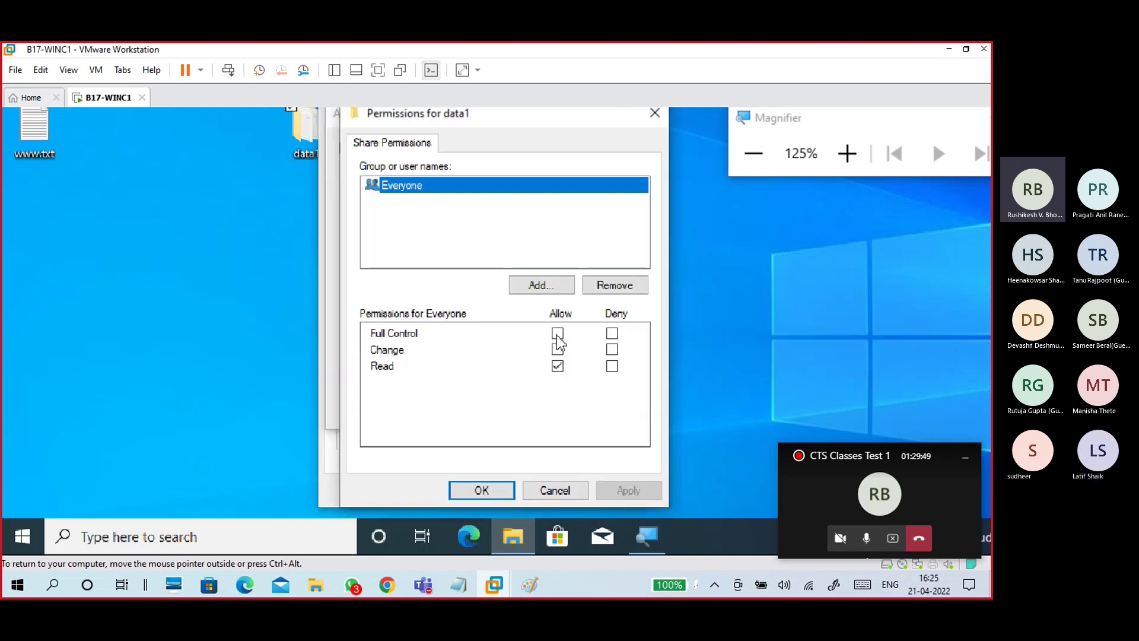
pyautogui.click(425, 185)
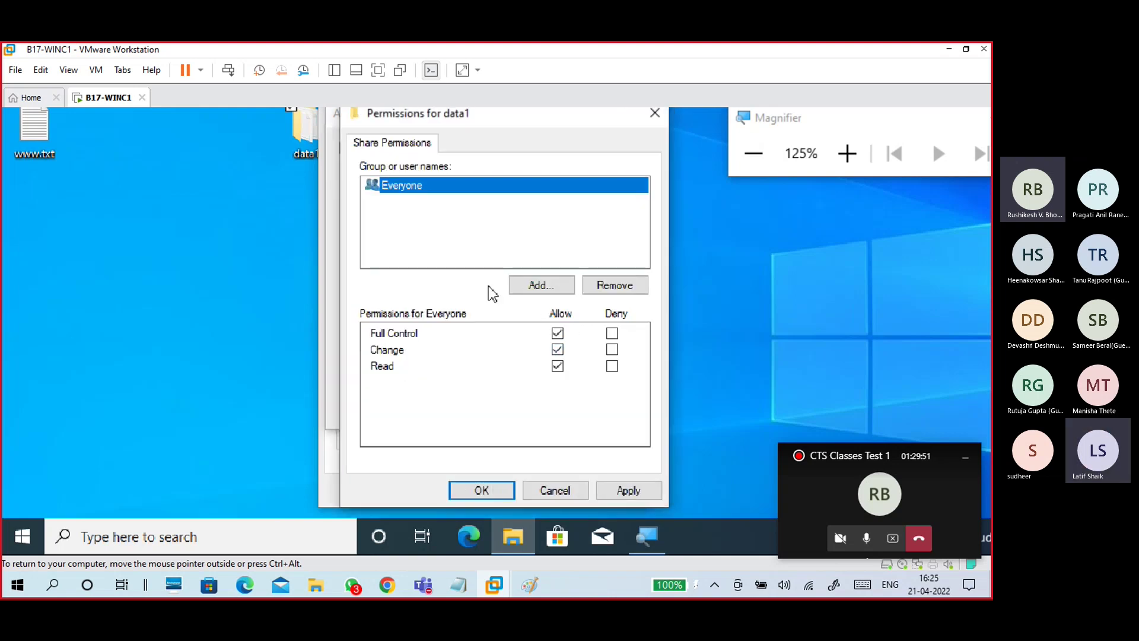
pyautogui.click(628, 491)
pyautogui.click(499, 493)
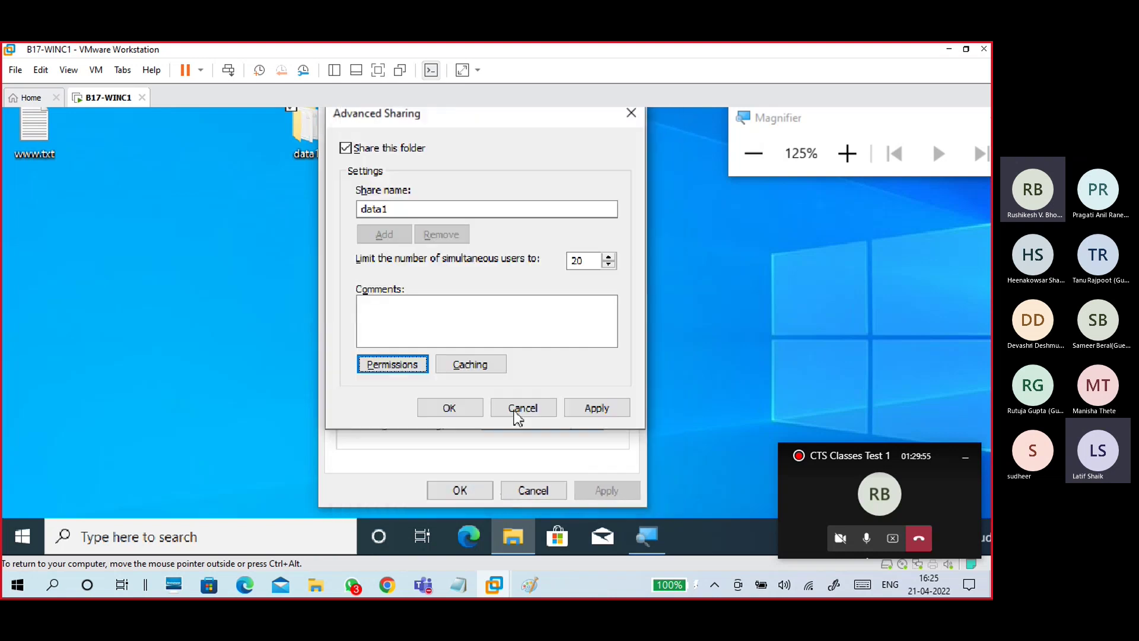
pyautogui.click(595, 408)
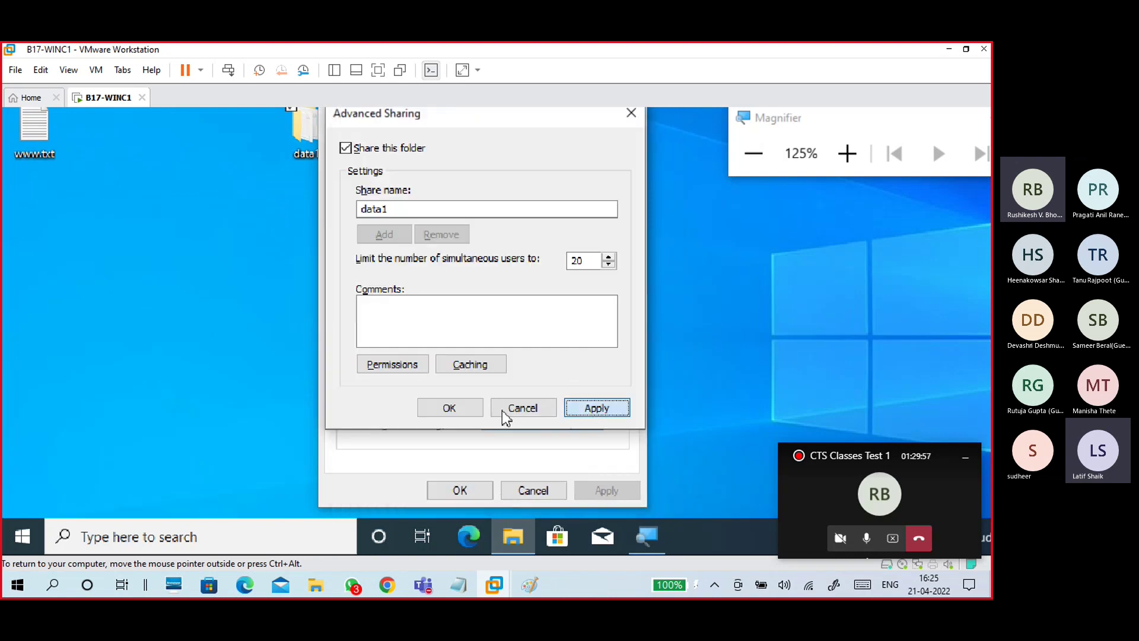
pyautogui.click(461, 413)
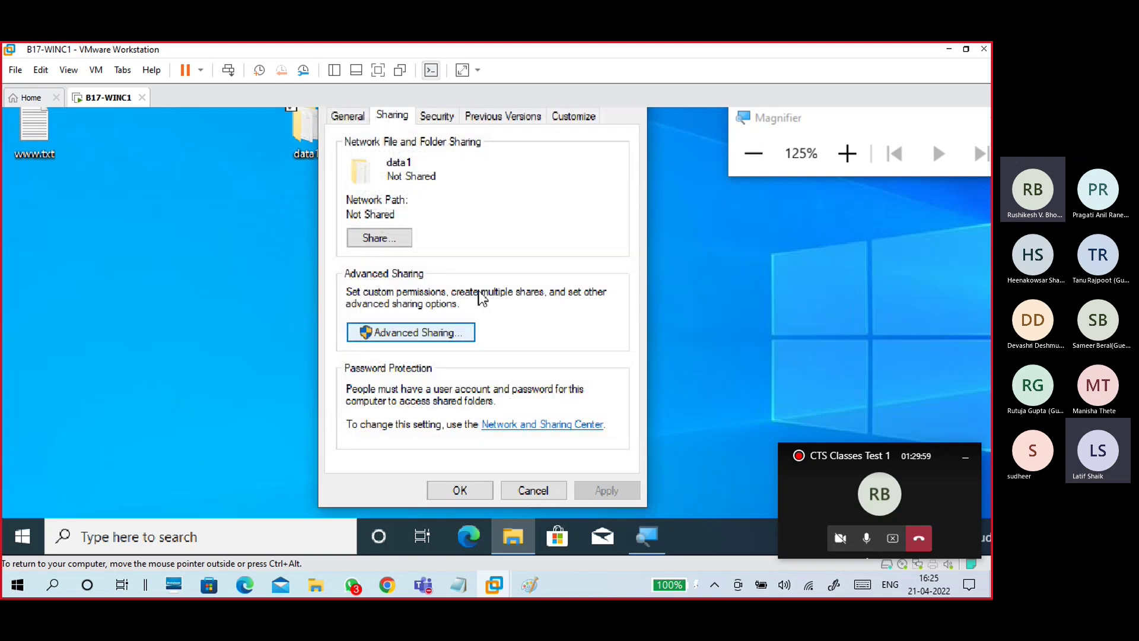
# Step: Add Everyone to data1's Security permissions, resolving 'ever' via Check Names
pyautogui.moveTo(479, 234); pyautogui.dragTo(330, 235)
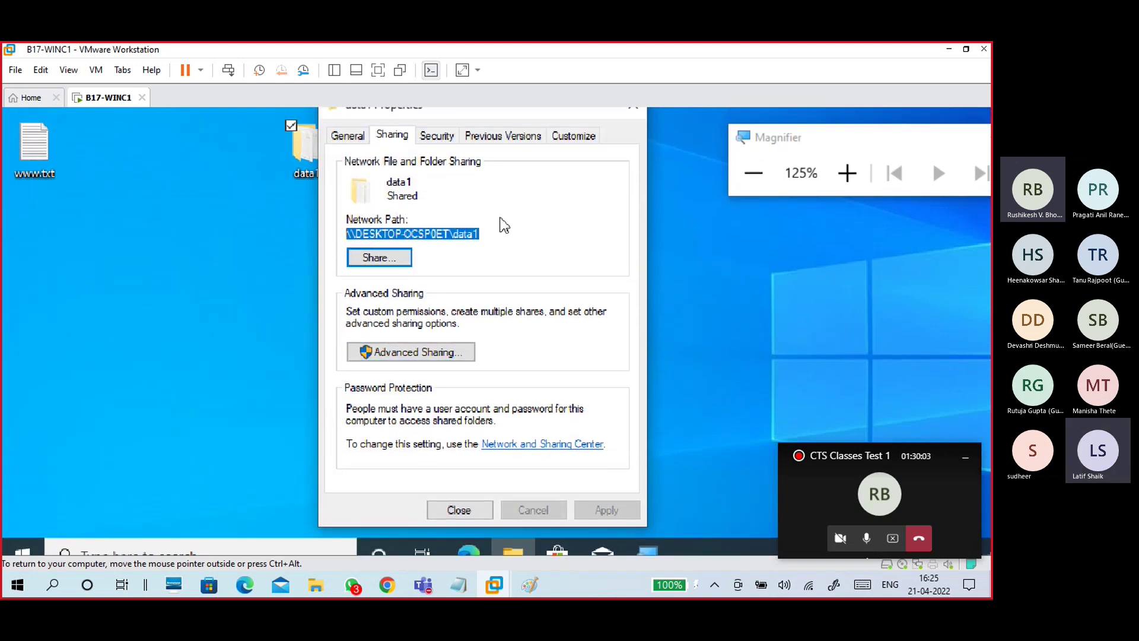
pyautogui.click(444, 137)
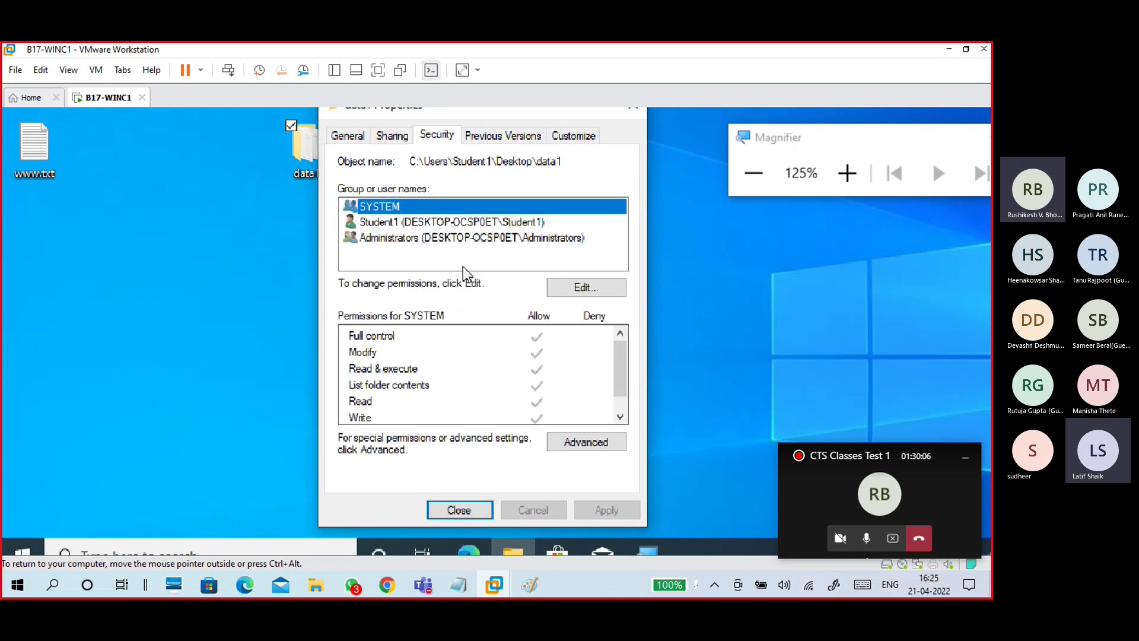
pyautogui.click(586, 287)
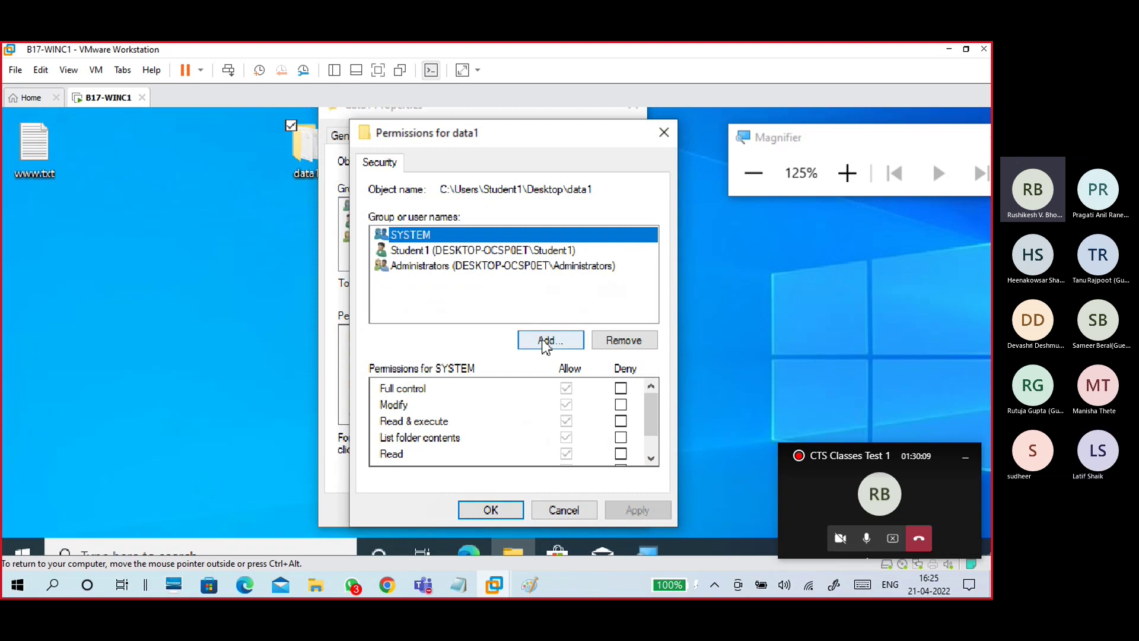
pyautogui.click(547, 340)
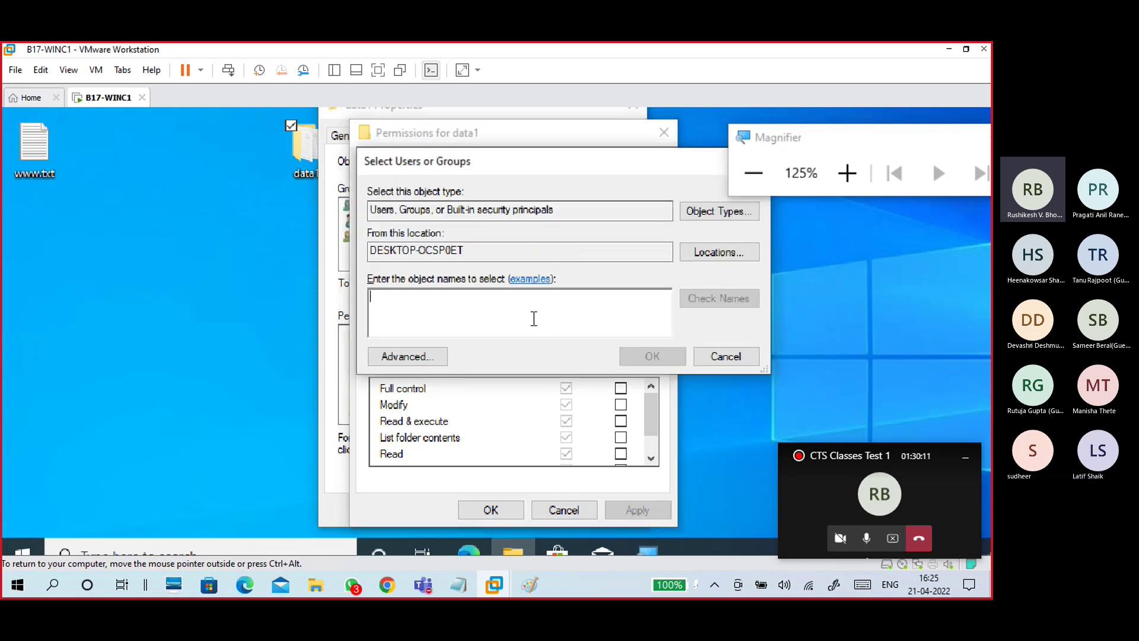
pyautogui.write('ever')
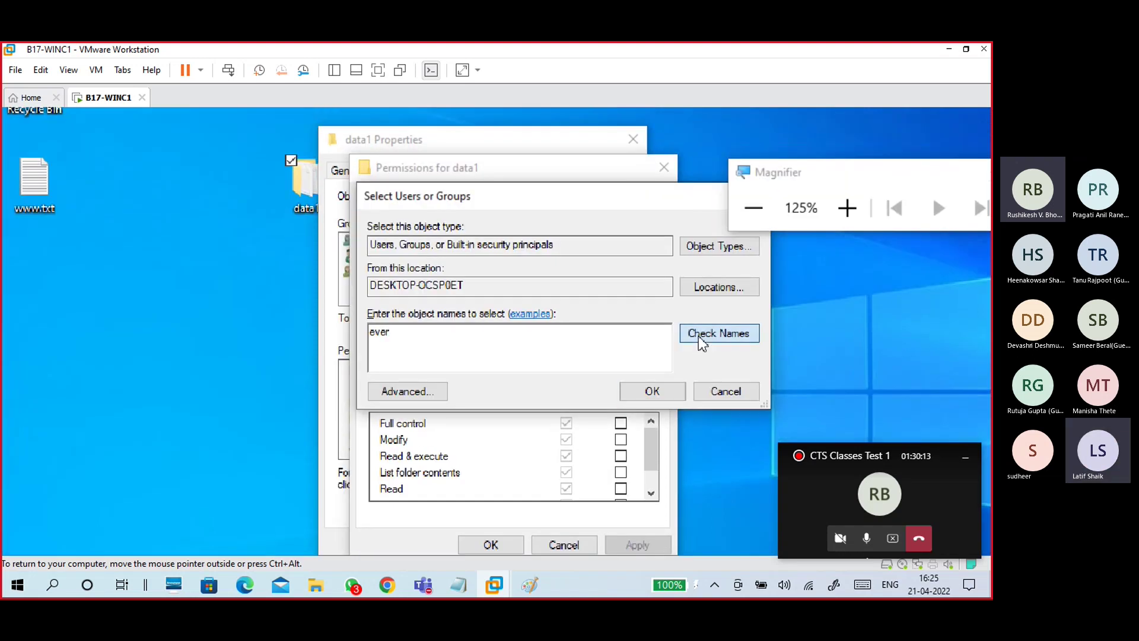
pyautogui.click(718, 333)
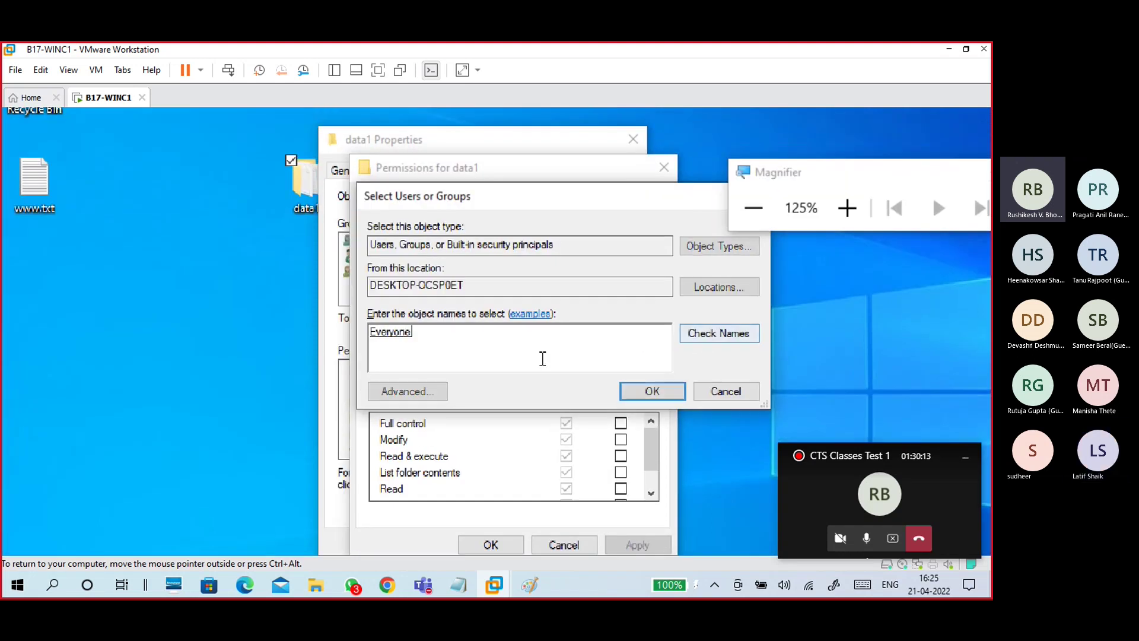
pyautogui.click(639, 392)
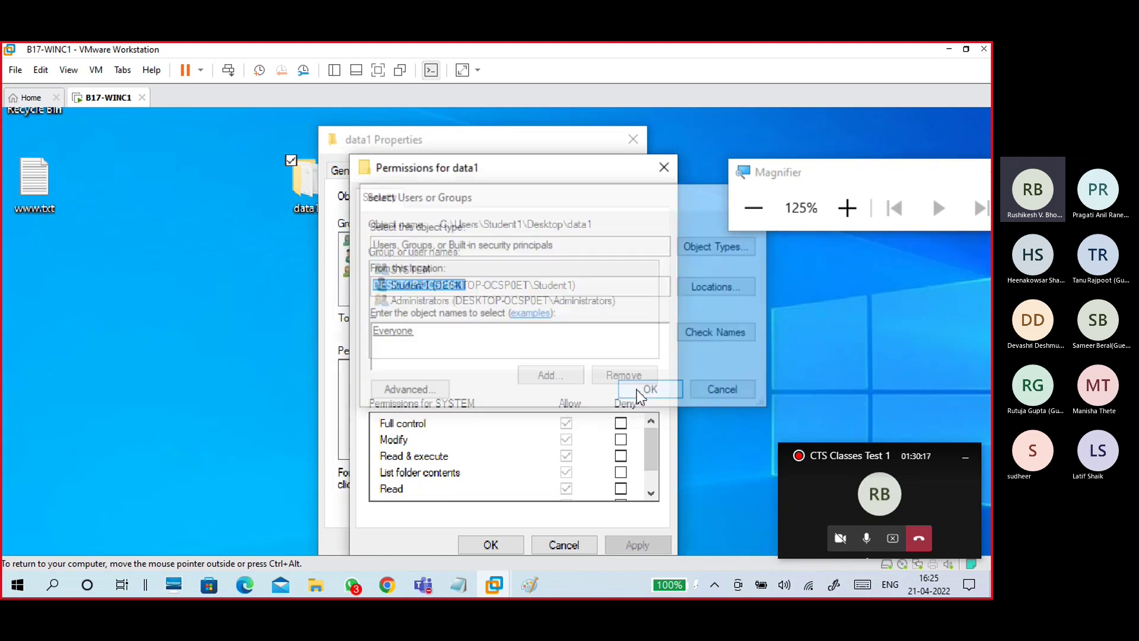
# Step: Allow Everyone Full control on data1, apply it, and close the Properties dialog
pyautogui.click(432, 272)
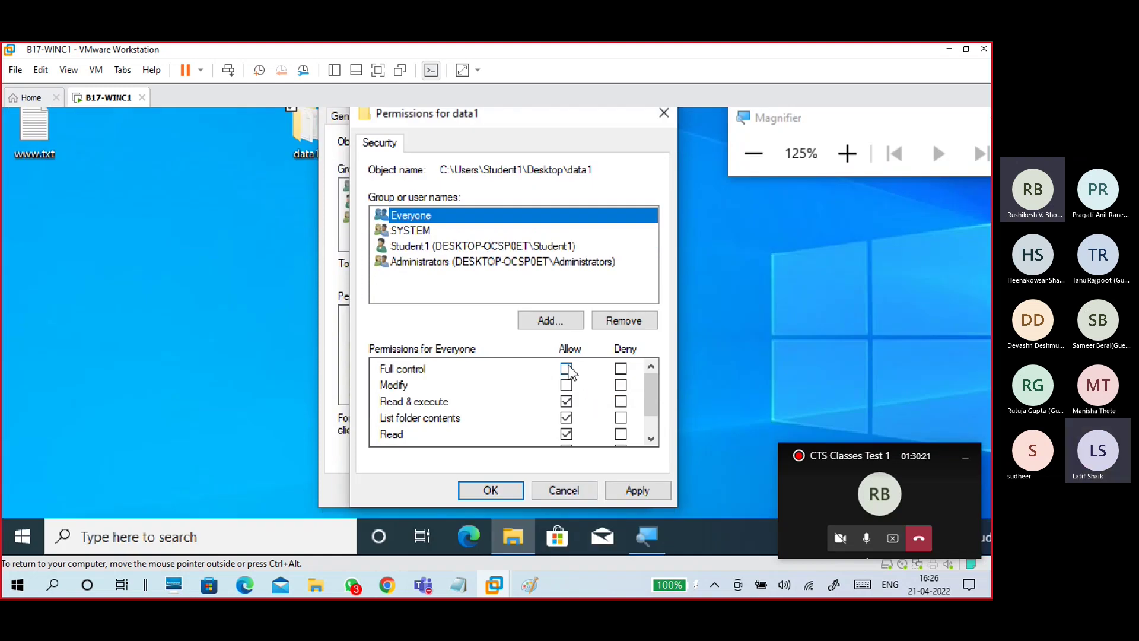
pyautogui.click(566, 369)
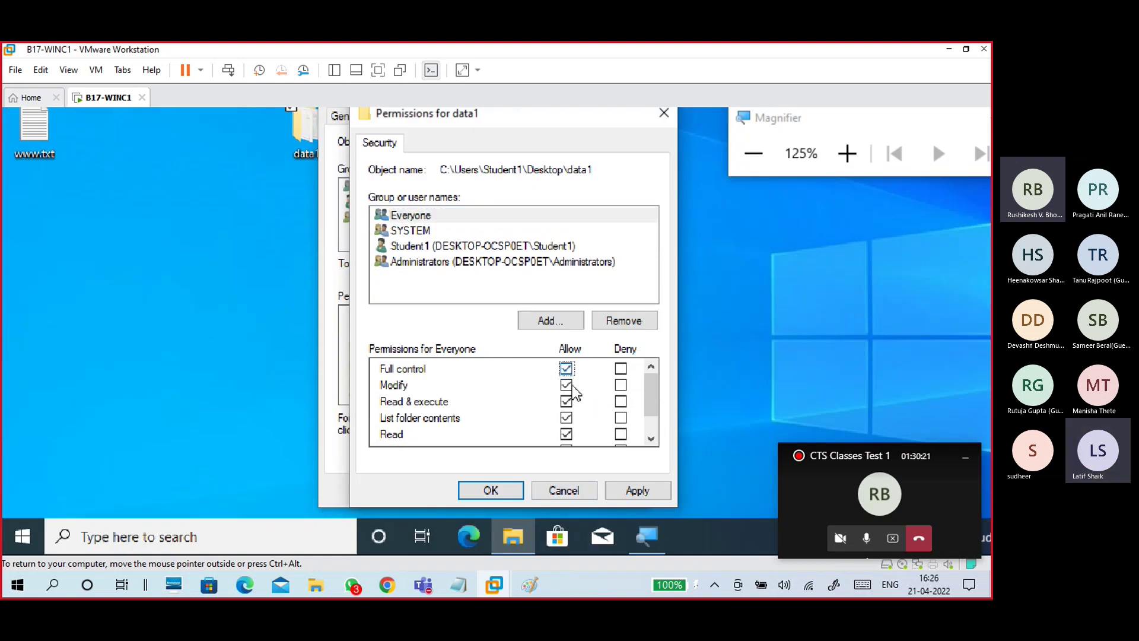
pyautogui.click(642, 490)
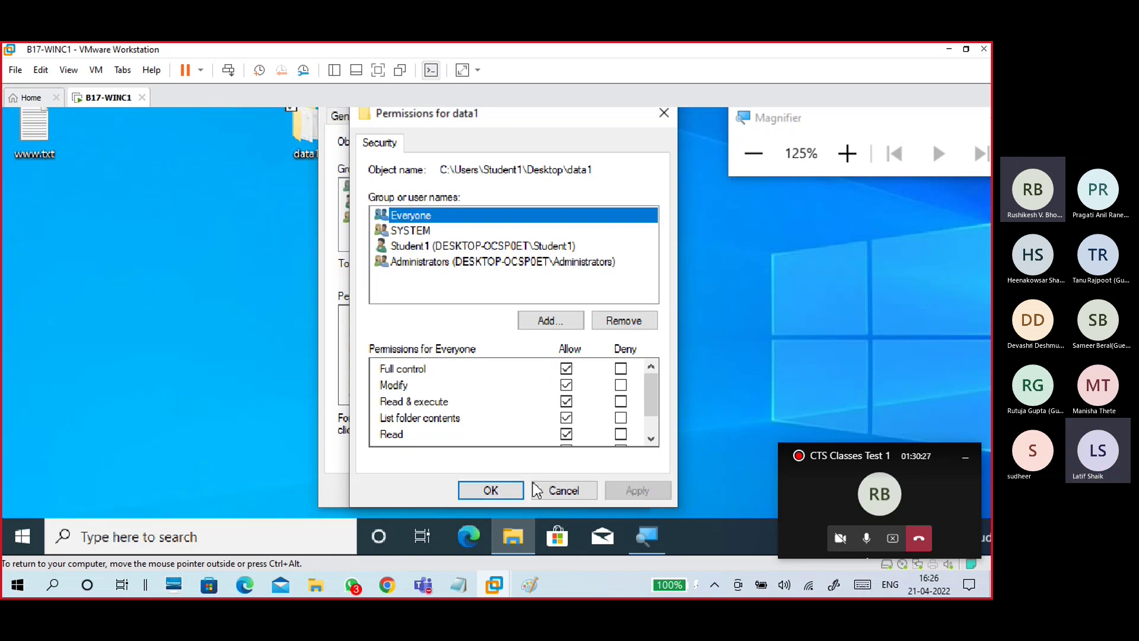
pyautogui.click(501, 490)
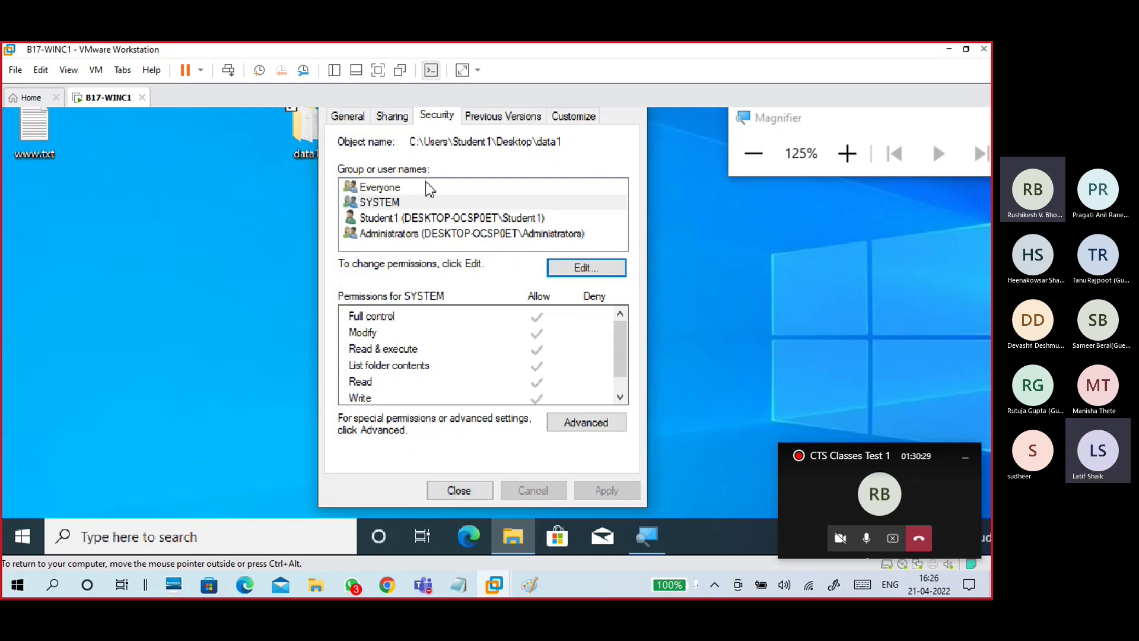
pyautogui.click(395, 127)
pyautogui.click(352, 130)
pyautogui.click(389, 131)
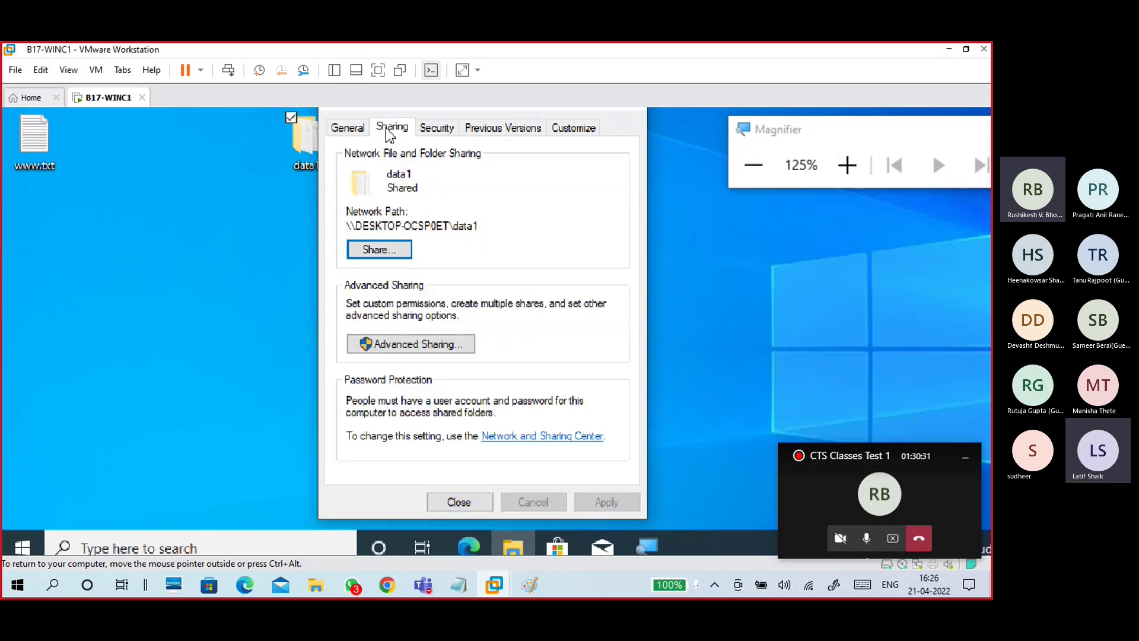
pyautogui.click(471, 490)
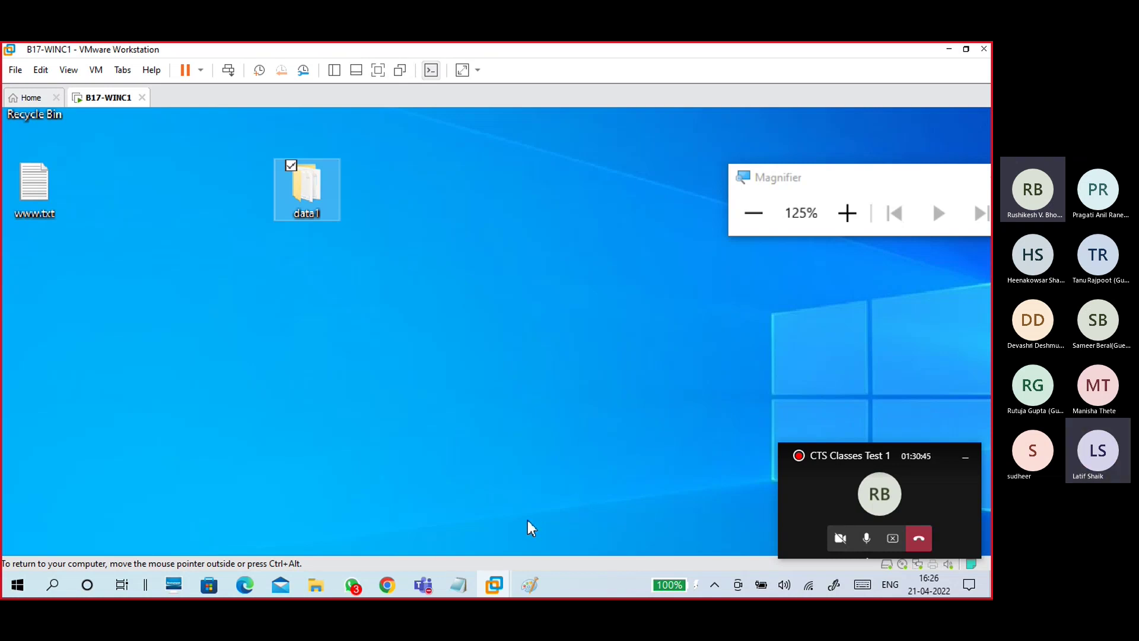
# Step: In the 21-04 win10 notes, fix the 'ok' line and add a 'close' line
pyautogui.hotkey('ctrl', 'alt')
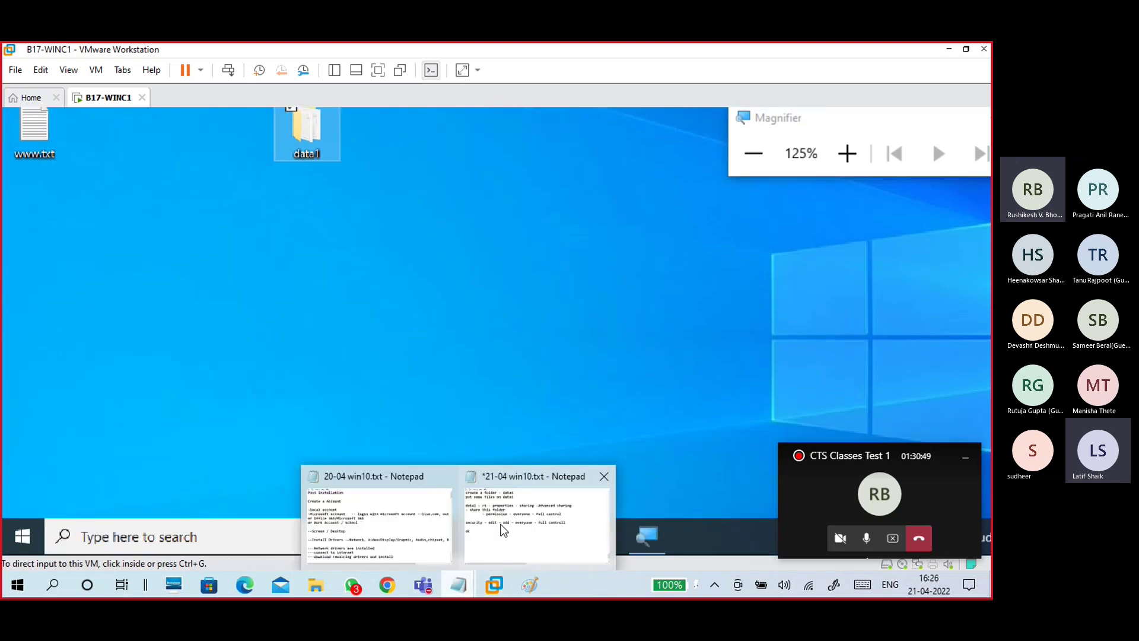
pyautogui.click(534, 519)
pyautogui.click(179, 340)
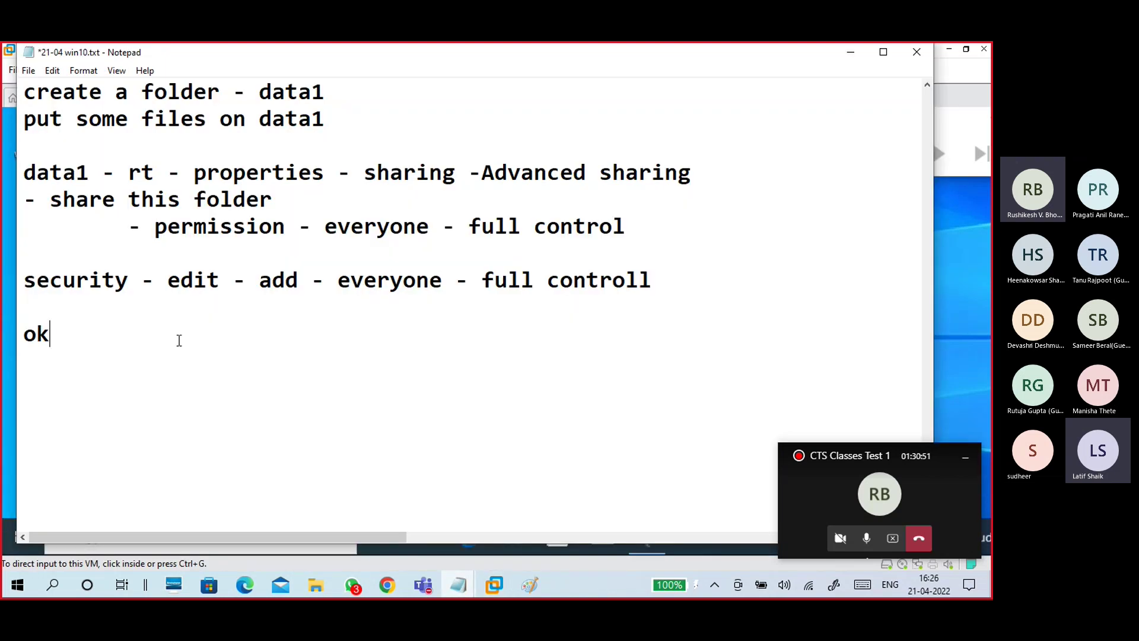
pyautogui.press('BackSpace')
pyautogui.write('ok')
pyautogui.press('BackSpace')
pyautogui.press('BackSpace')
pyautogui.write('ok')
pyautogui.press('BackSpace')
pyautogui.press('BackSpace')
pyautogui.press('BackSpace')
pyautogui.write('k ok')
pyautogui.press('Return')
pyautogui.press('Return')
pyautogui.write('close')
pyautogui.press('Return')
pyautogui.press('Return')
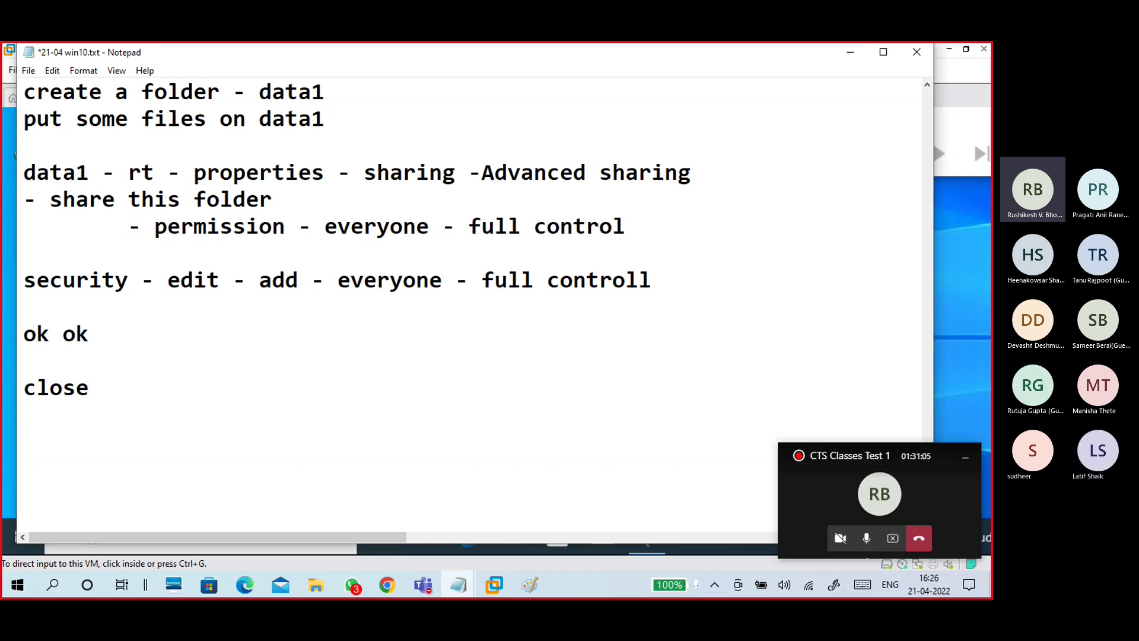
# Step: Add the '--access' heading with 'PC224' and 'run - \\192.168.2.139' lines
pyautogui.write('--access')
pyautogui.press('Return')
pyautogui.press('Return')
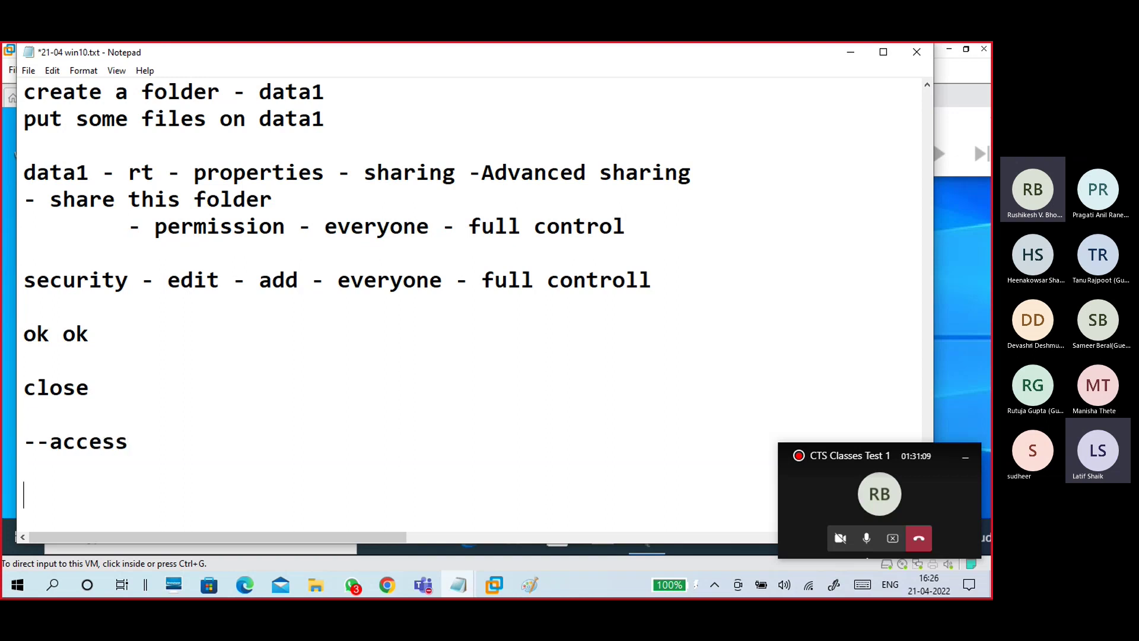
pyautogui.write('pC')
pyautogui.press('BackSpace')
pyautogui.press('BackSpace')
pyautogui.write('PC224')
pyautogui.press('Return')
pyautogui.scroll(-1, 178, 338)
pyautogui.press('Return')
pyautogui.write('run')
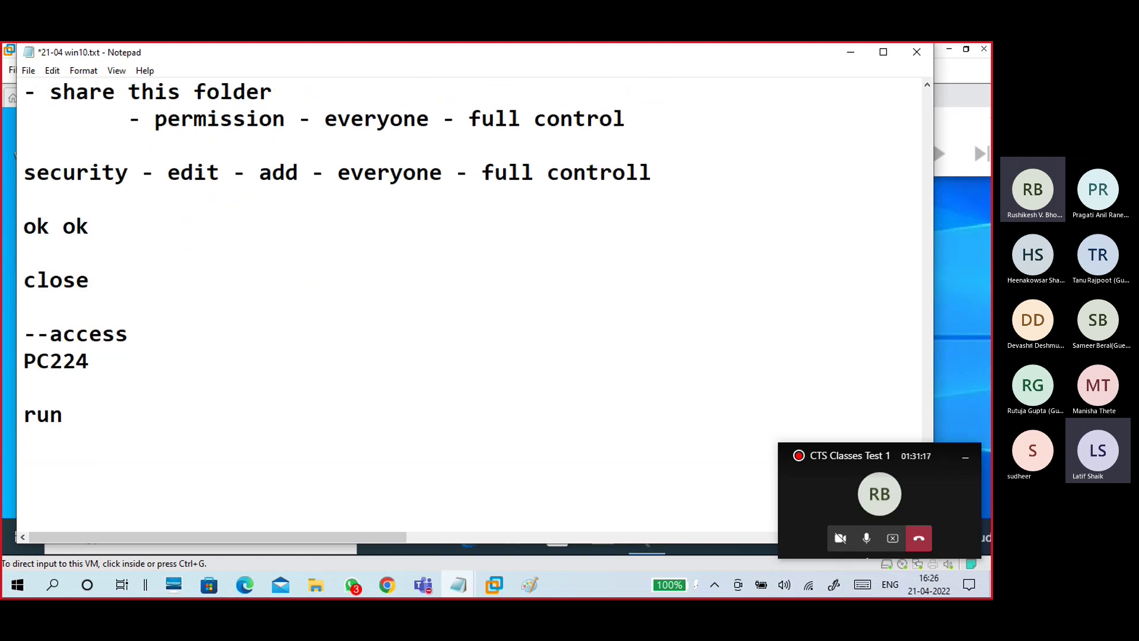
pyautogui.write(' -  \\\\\\\\\\\\')
pyautogui.press('BackSpace')
pyautogui.press('BackSpace')
pyautogui.press('BackSpace')
pyautogui.press('BackSpace')
pyautogui.press('BackSpace')
pyautogui.press('BackSpace')
pyautogui.press('BackSpace')
pyautogui.write('\\\\')
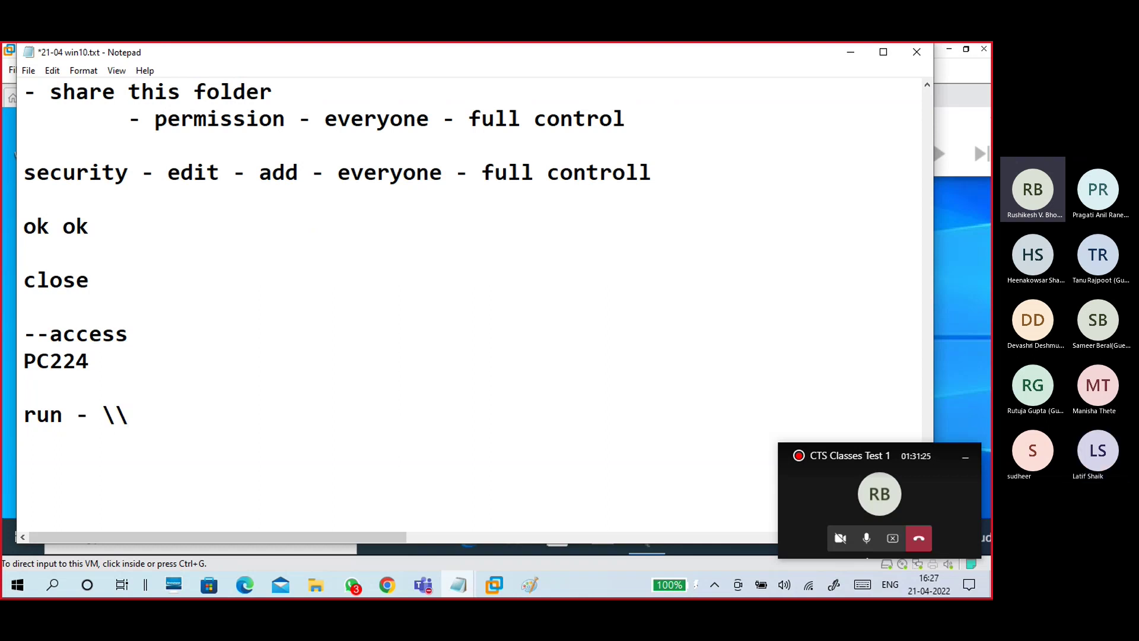
pyautogui.write('192.168.2.139')
pyautogui.press('Return')
pyautogui.press('Return')
pyautogui.press('Return')
pyautogui.press('Return')
pyautogui.press('Return')
pyautogui.press('Return')
pyautogui.press('Return')
pyautogui.press('Return')
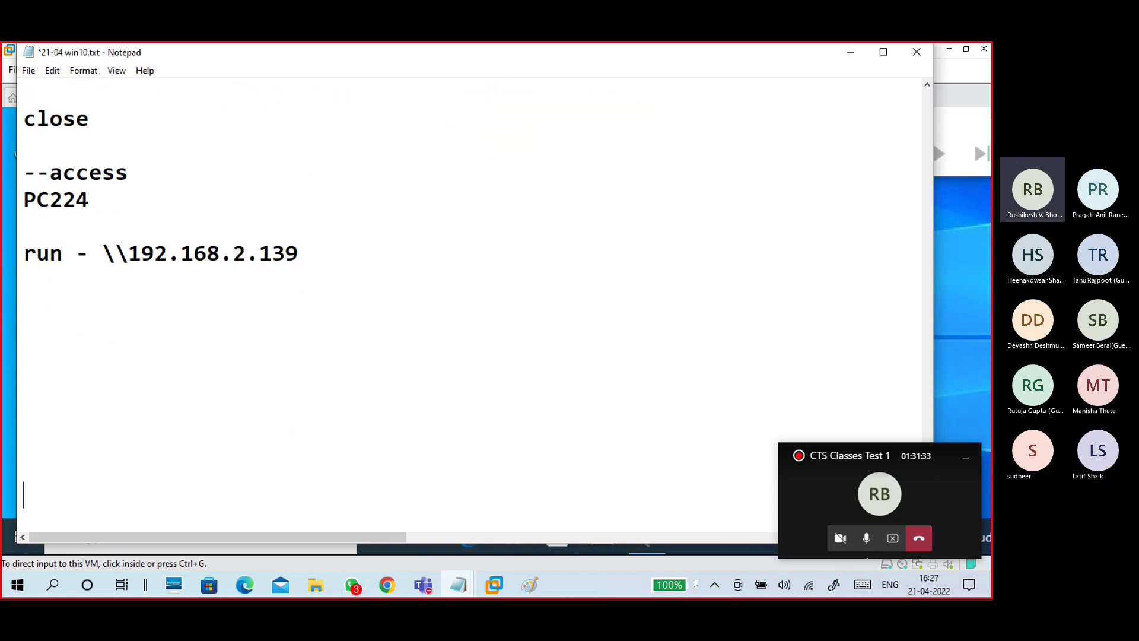
# Step: Add 'username:' and 'password' lines beneath the run line
pyautogui.click(179, 340)
pyautogui.press('Up')
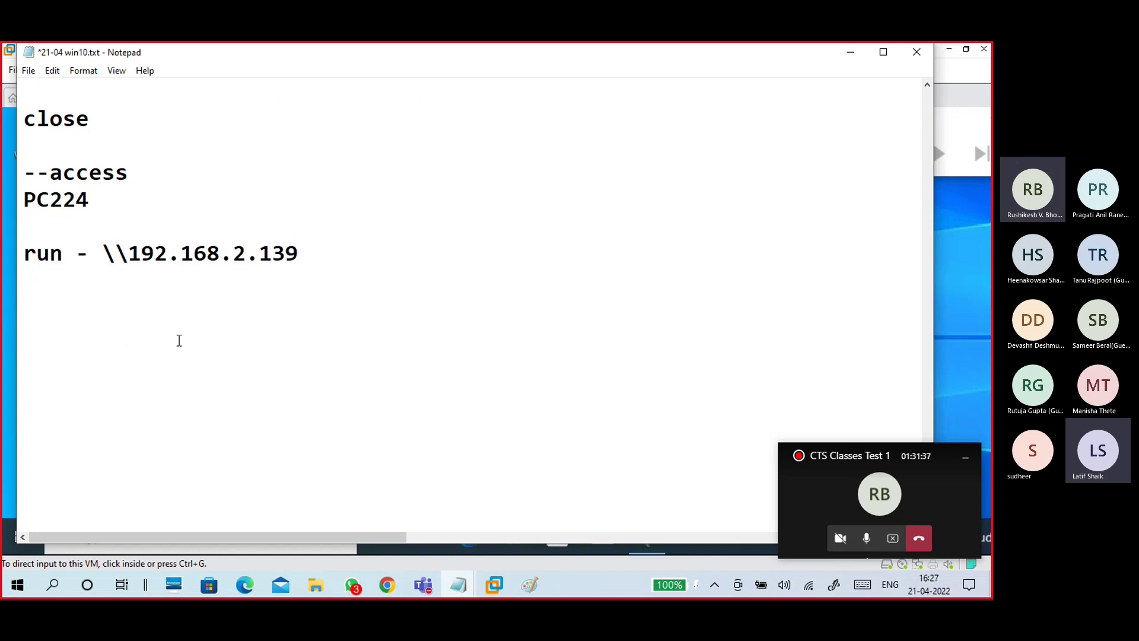
pyautogui.write('username')
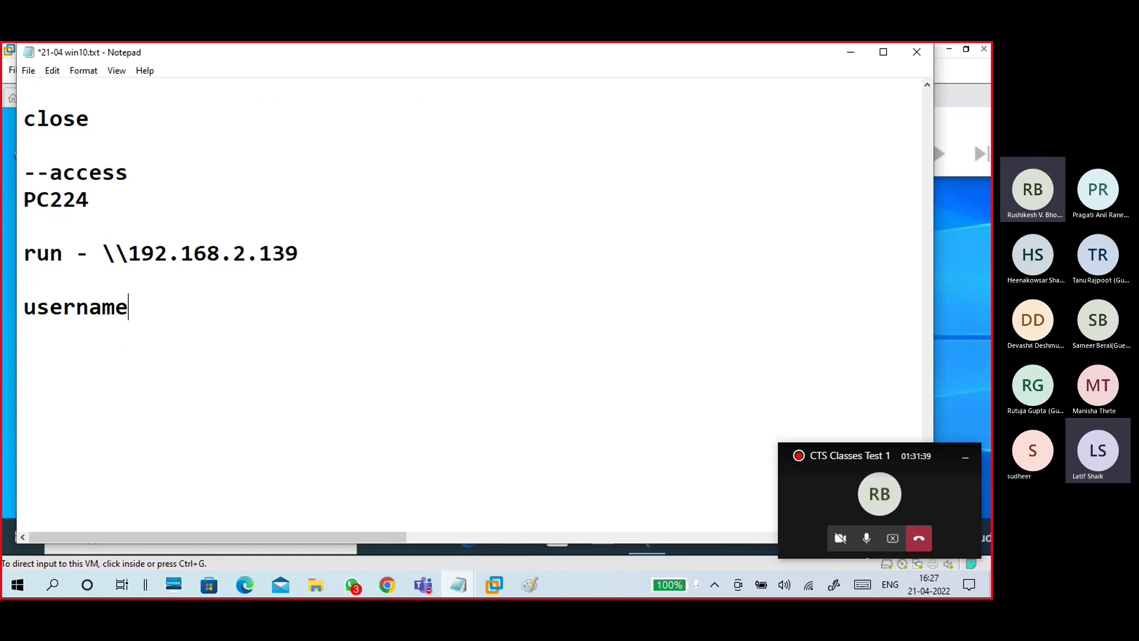
pyautogui.press('Return')
pyautogui.write('password:')
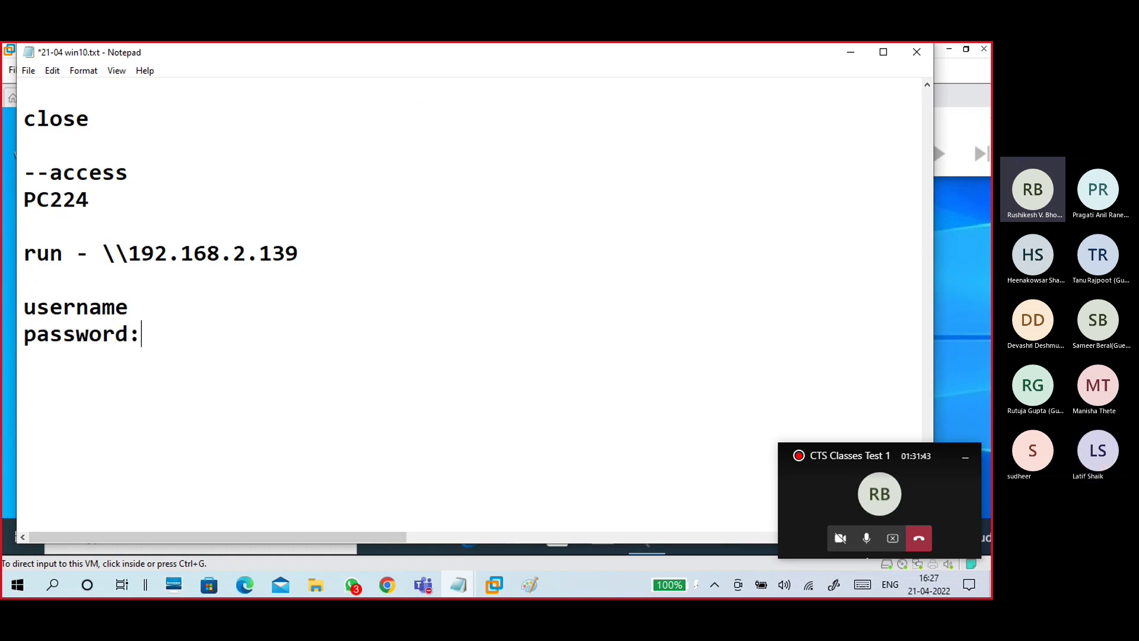
pyautogui.press('Up')
pyautogui.press('BackSpace')
pyautogui.write(':')
pyautogui.scroll(7, 182, 267)
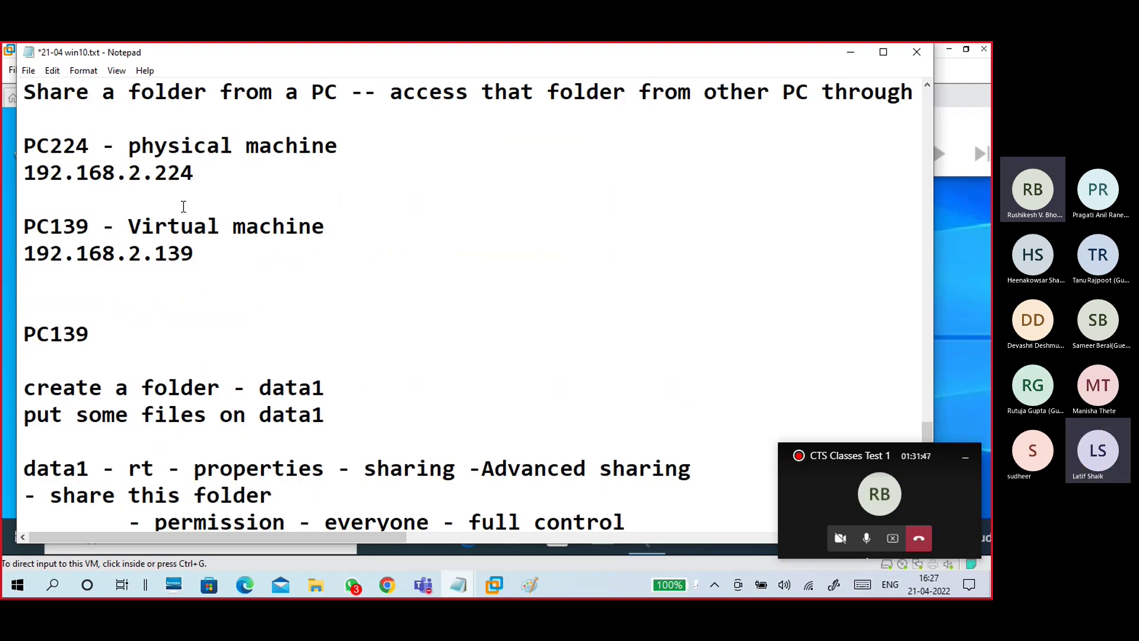
# Step: Label the PC139 line '--share folders' and the PC224 line '--access shared folders'
pyautogui.click(192, 191)
pyautogui.click(199, 269)
pyautogui.moveTo(200, 269); pyautogui.dragTo(23, 226)
pyautogui.click(65, 274)
pyautogui.write('-share')
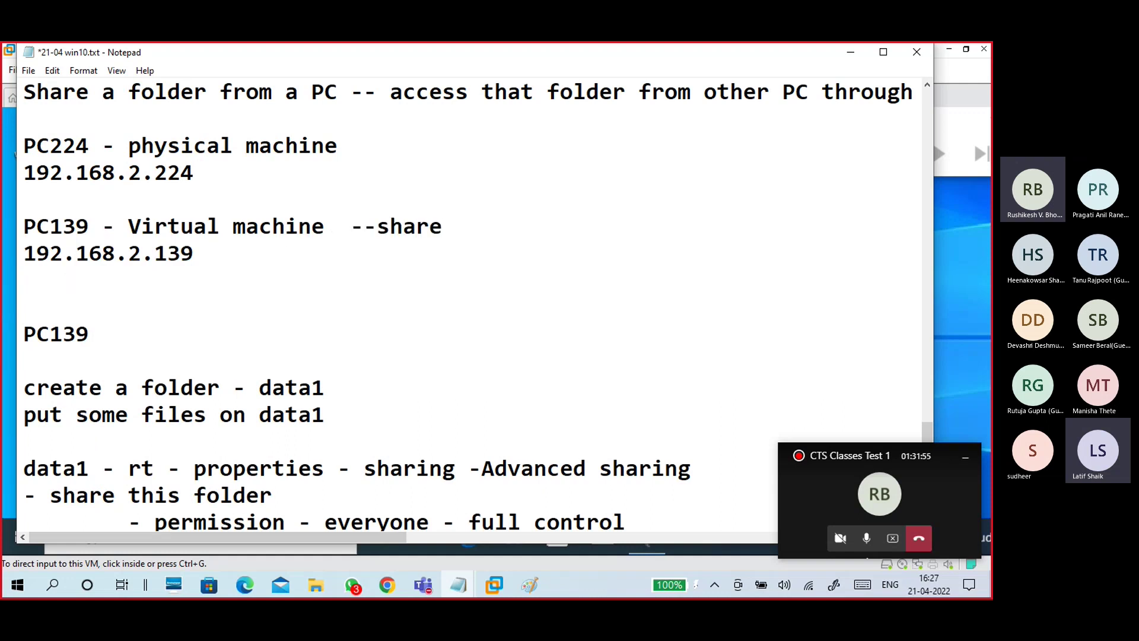
pyautogui.write(' dta')
pyautogui.press('BackSpace')
pyautogui.press('BackSpace')
pyautogui.press('BackSpace')
pyautogui.write('folders')
pyautogui.press('Up')
pyautogui.click(359, 148)
pyautogui.write('--ac')
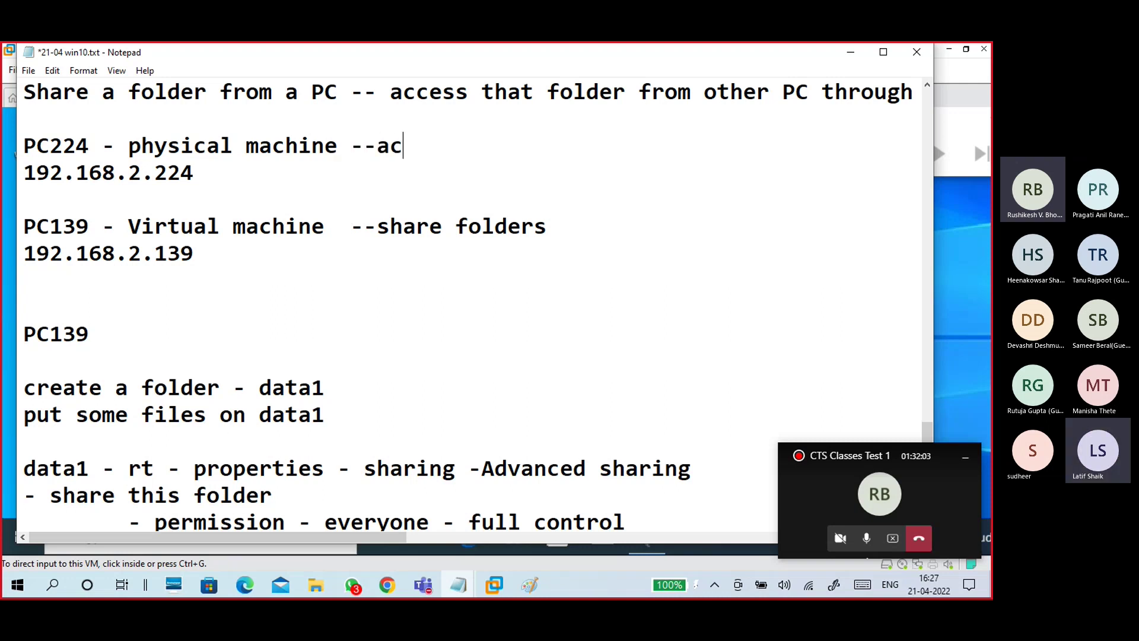
pyautogui.write('cess sha')
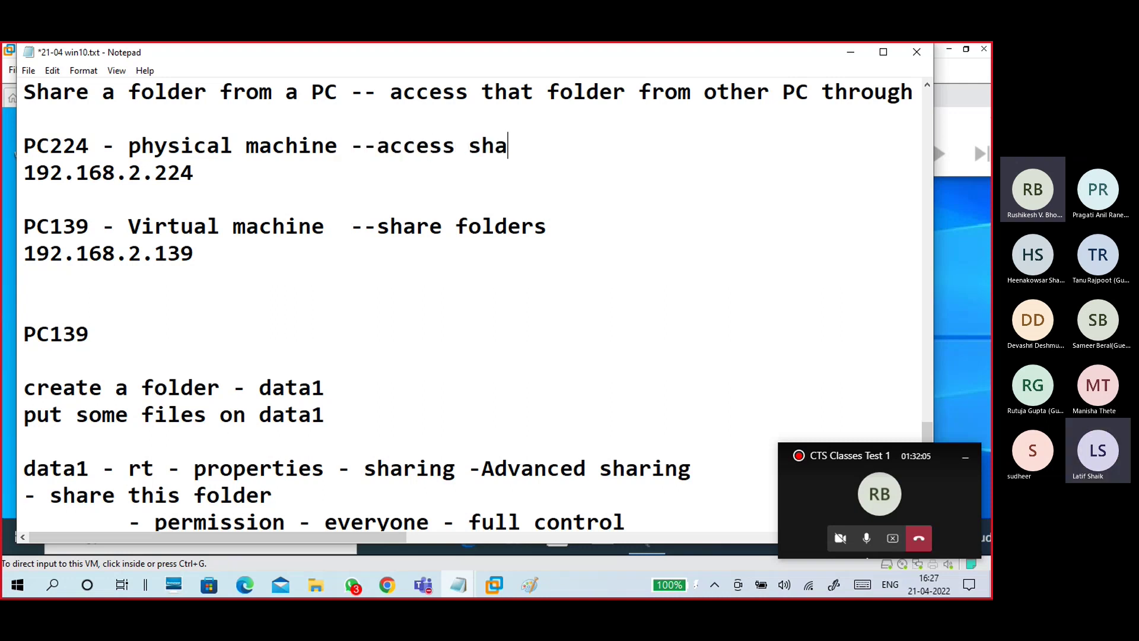
pyautogui.write('red fol')
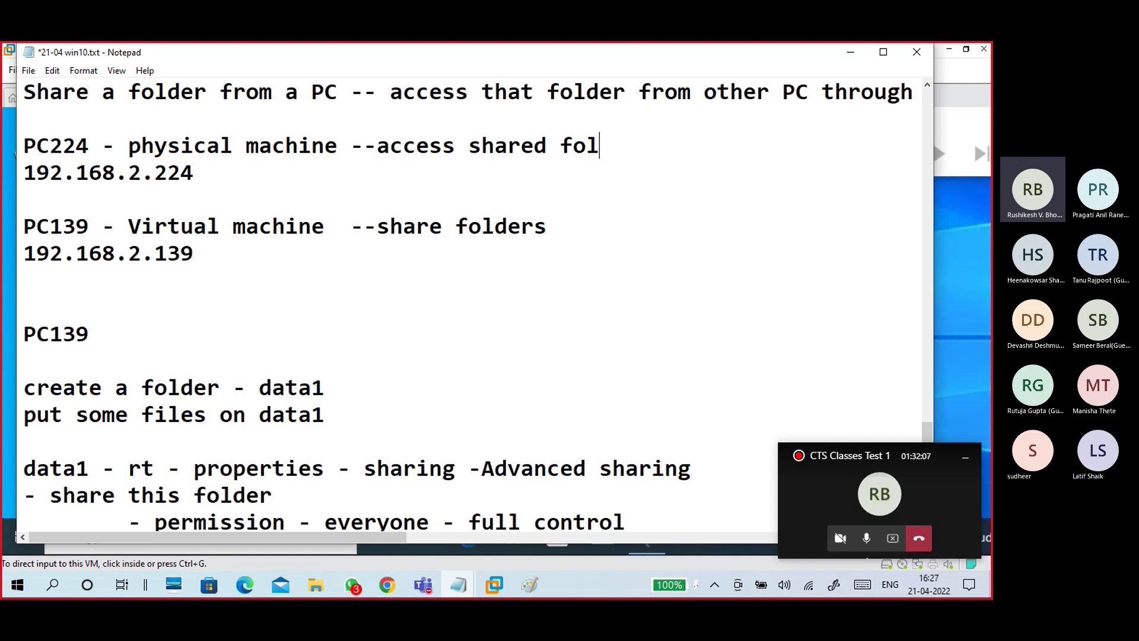
pyautogui.write('ders')
# Step: Record the VM's username and password on new lines below 192.168.2.139
pyautogui.press('Return')
pyautogui.press('Return')
pyautogui.press('Return')
pyautogui.press('Up')
pyautogui.press('Up')
pyautogui.press('Up')
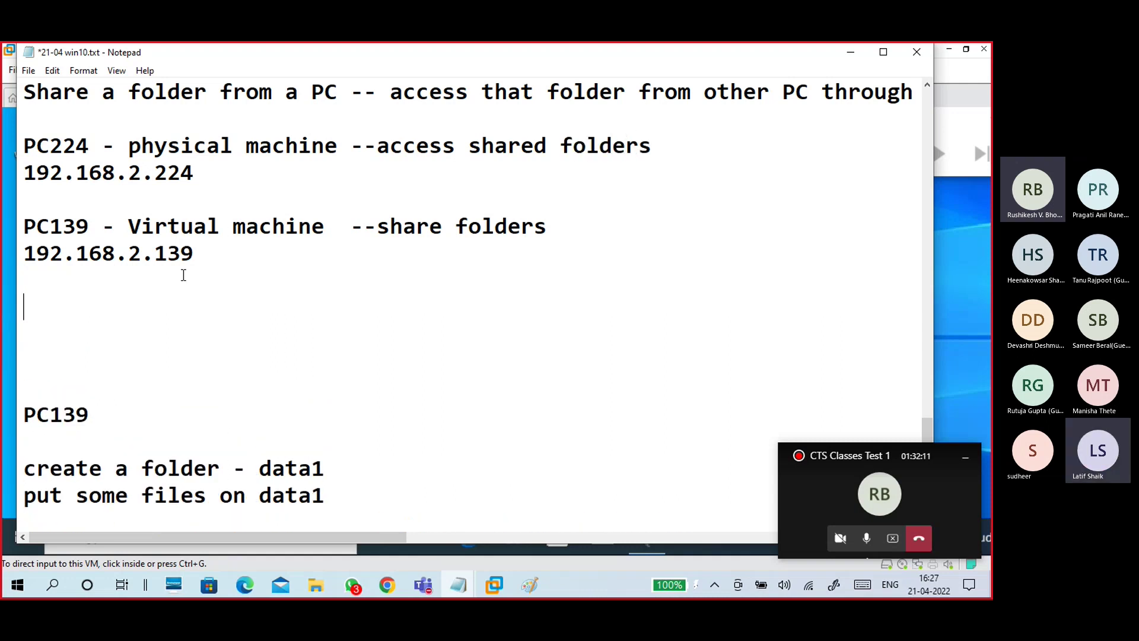
pyautogui.write('usera')
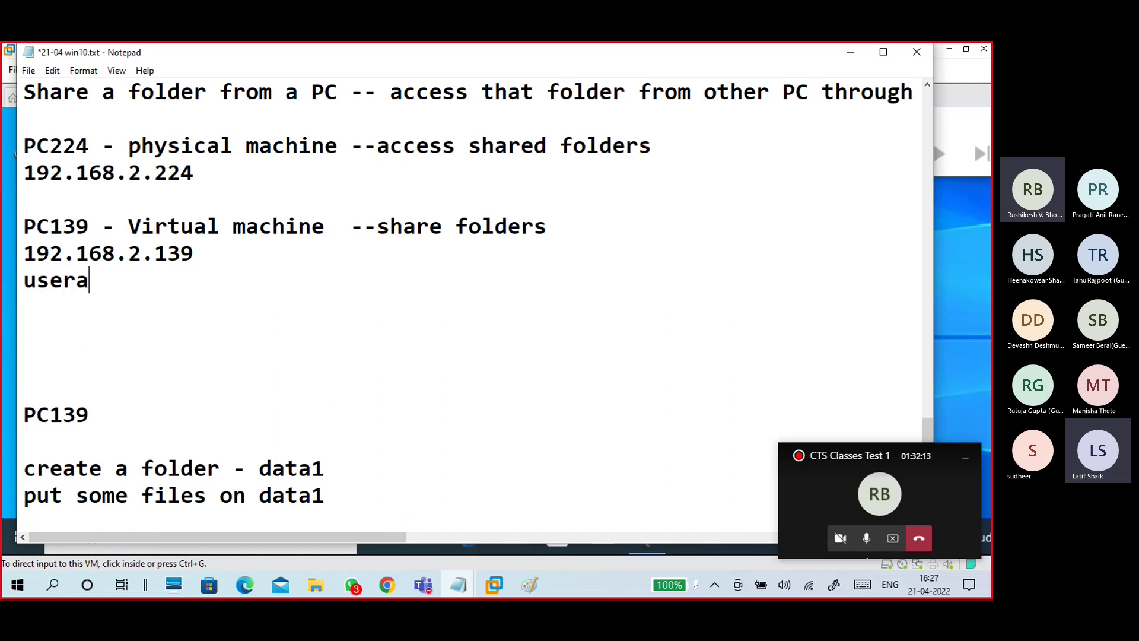
pyautogui.press('BackSpace')
pyautogui.write('=nam')
pyautogui.press('BackSpace')
pyautogui.press('BackSpace')
pyautogui.press('BackSpace')
pyautogui.press('BackSpace')
pyautogui.write('name:st')
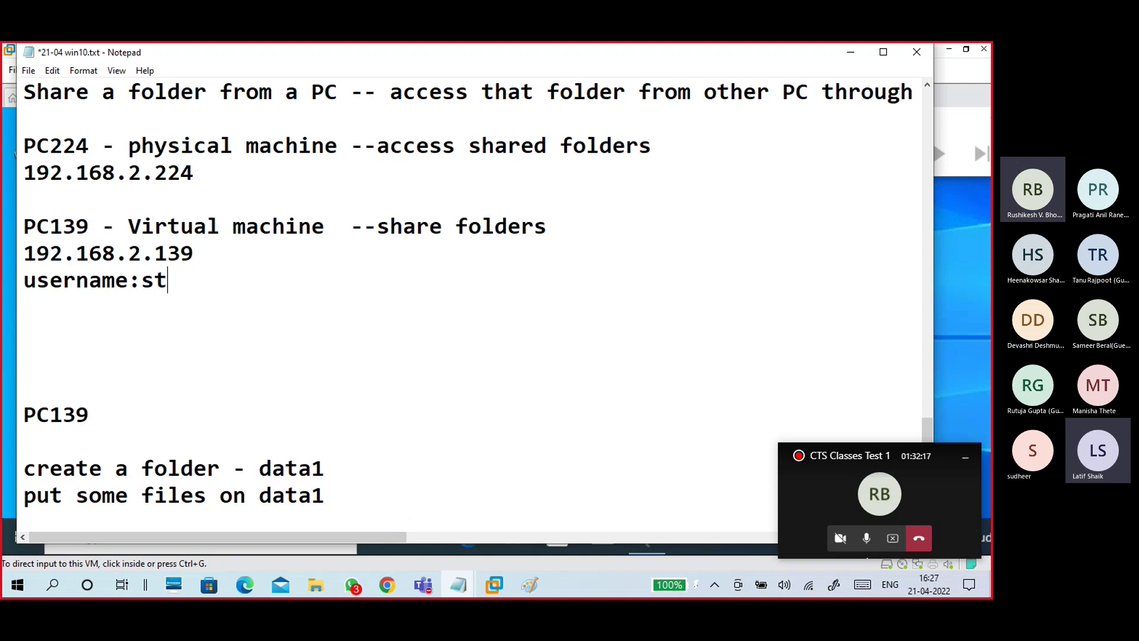
pyautogui.write('udent1')
pyautogui.press('Return')
pyautogui.write('password')
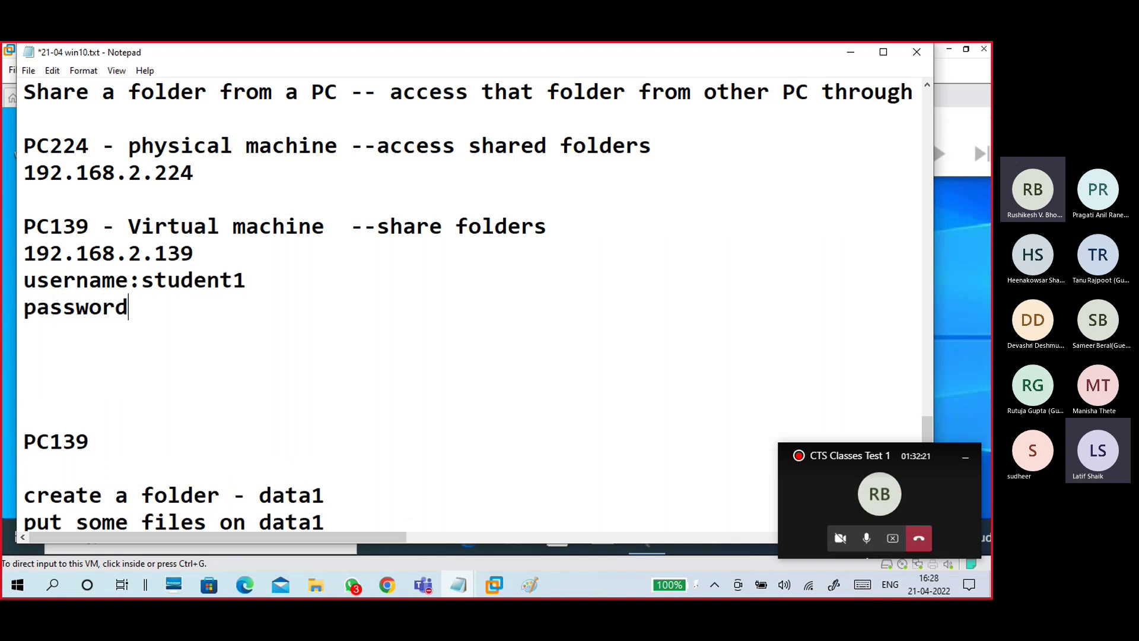
pyautogui.write(':admin')
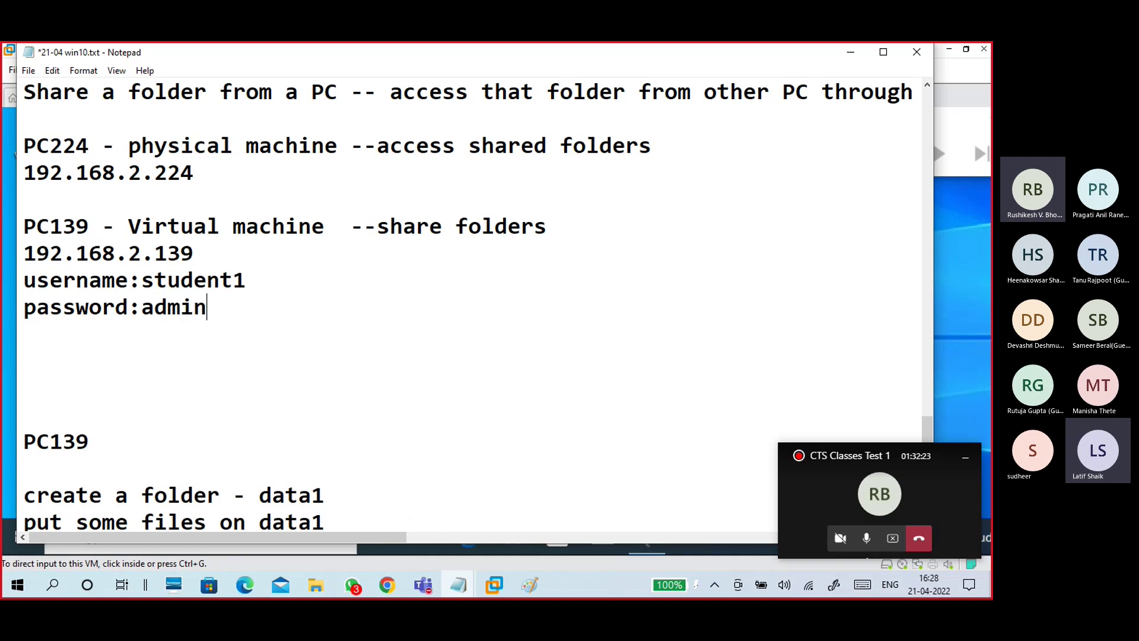
pyautogui.write('@123')
# Step: Fill in the VM's username and password in the access section and add a '--' separator line
pyautogui.scroll(-9, 260, 303)
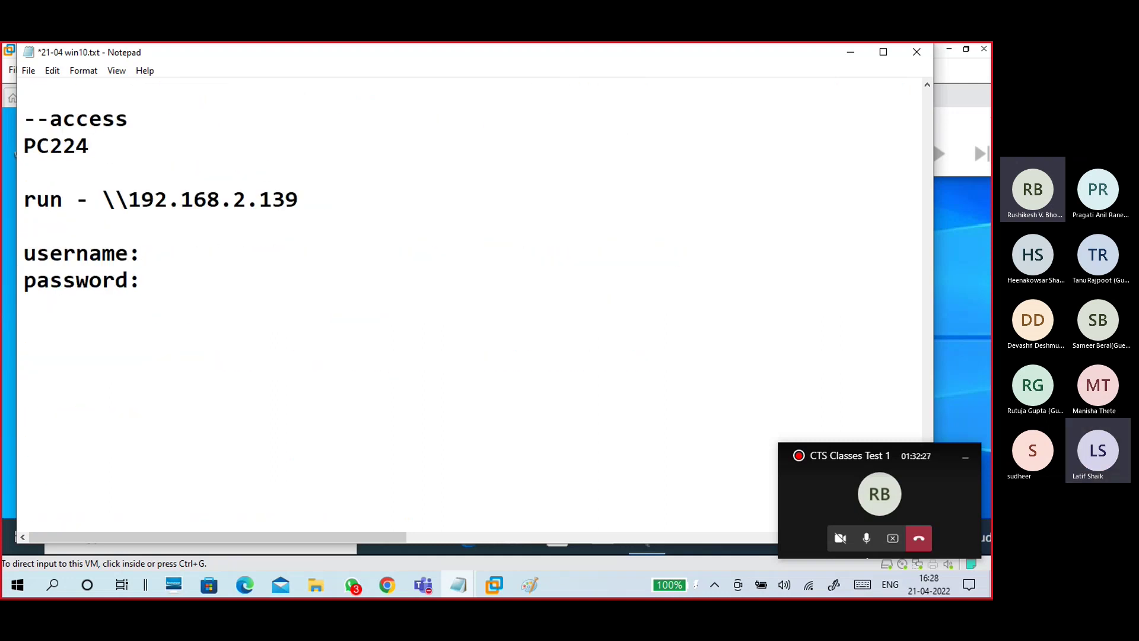
pyautogui.write('admi')
pyautogui.press('BackSpace')
pyautogui.press('BackSpace')
pyautogui.press('BackSpace')
pyautogui.press('BackSpace')
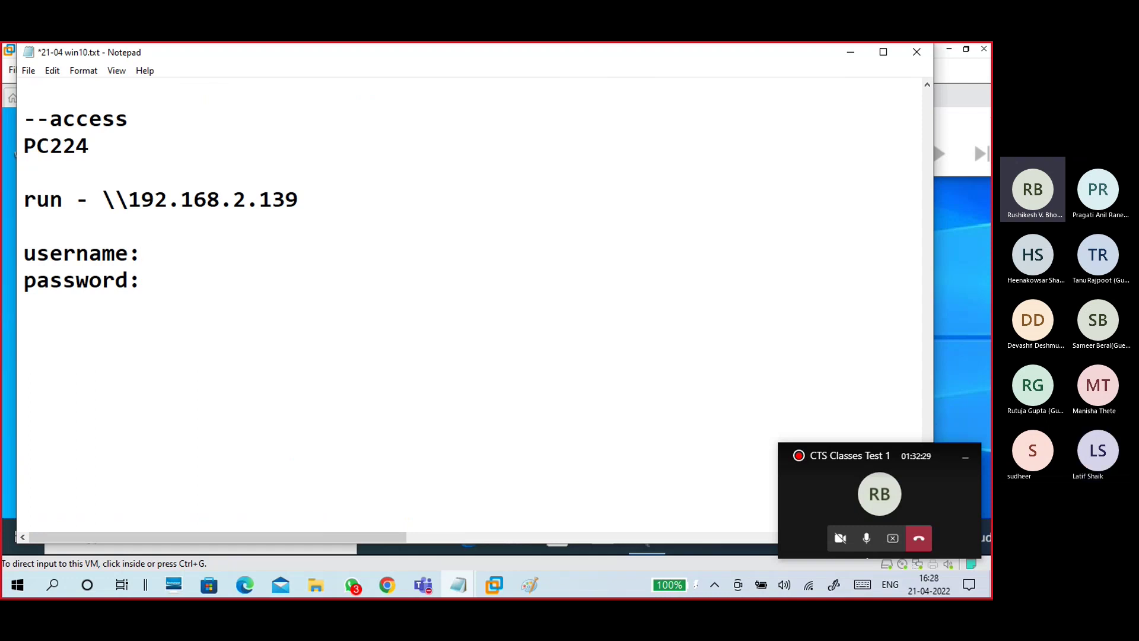
pyautogui.write('student')
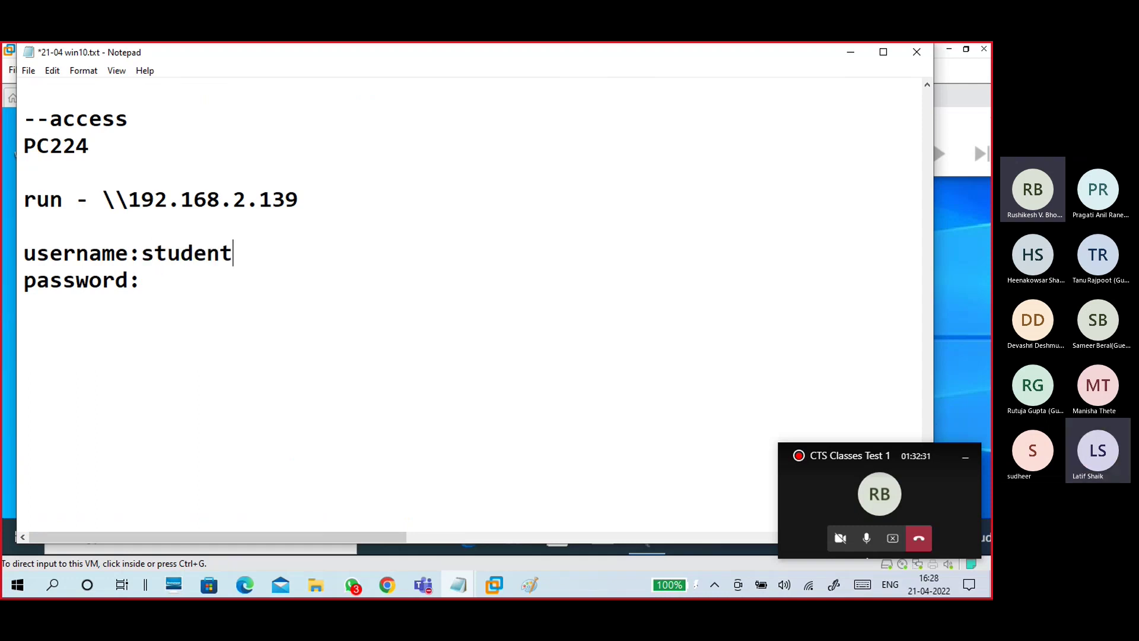
pyautogui.write('1')
pyautogui.click(221, 279)
pyautogui.write('admin@123')
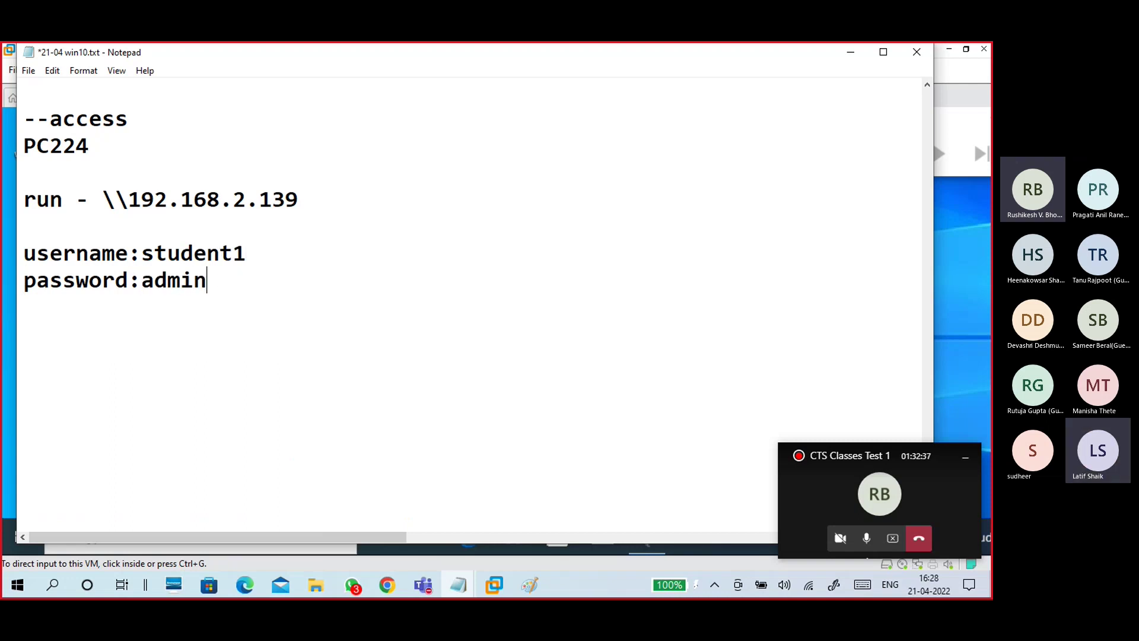
pyautogui.press('Return')
pyautogui.press('Return')
pyautogui.write('--')
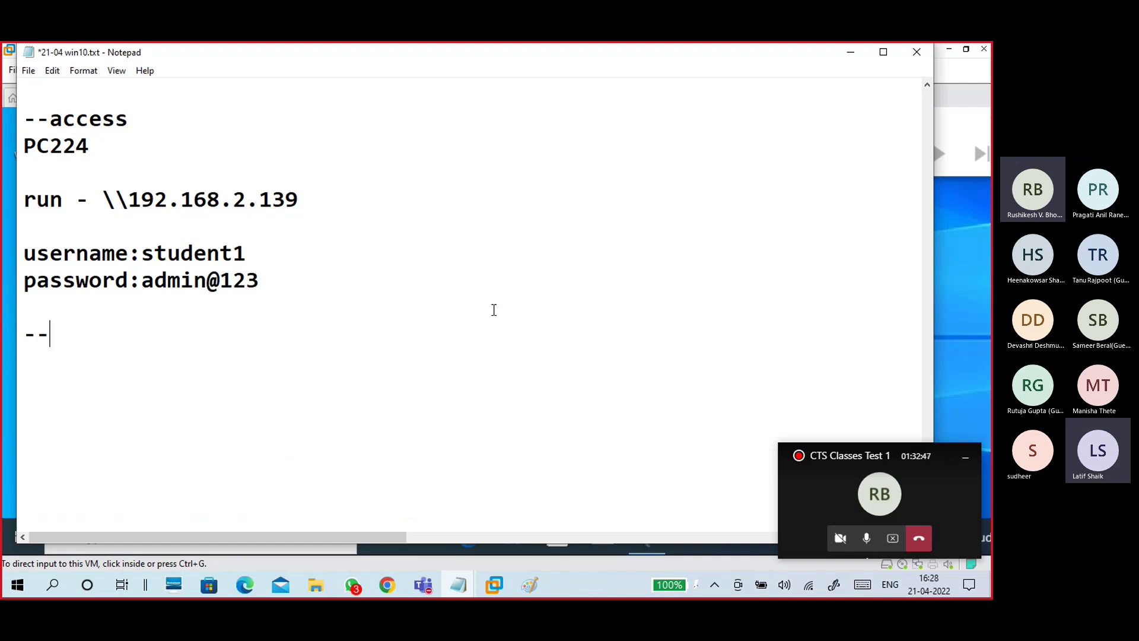
pyautogui.press('Return')
# Step: Open the network path \\192.168.2.139 from the Run dialog
pyautogui.press('super+r')
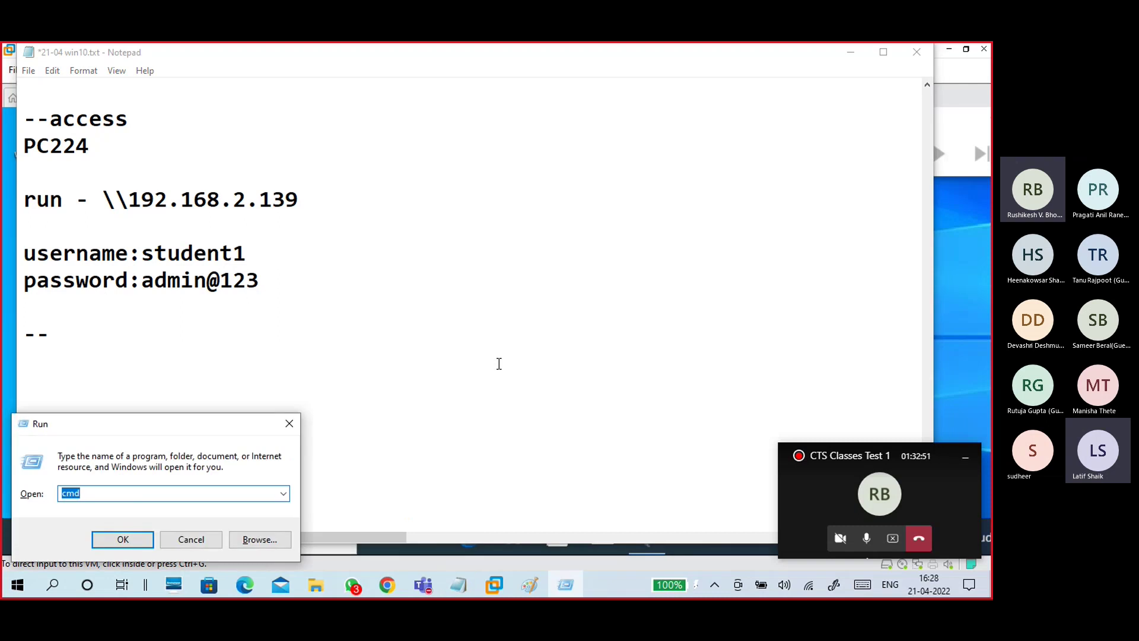
pyautogui.write('\\\\192.168.2.2')
pyautogui.press('BackSpace')
pyautogui.write('139')
pyautogui.press('Return')
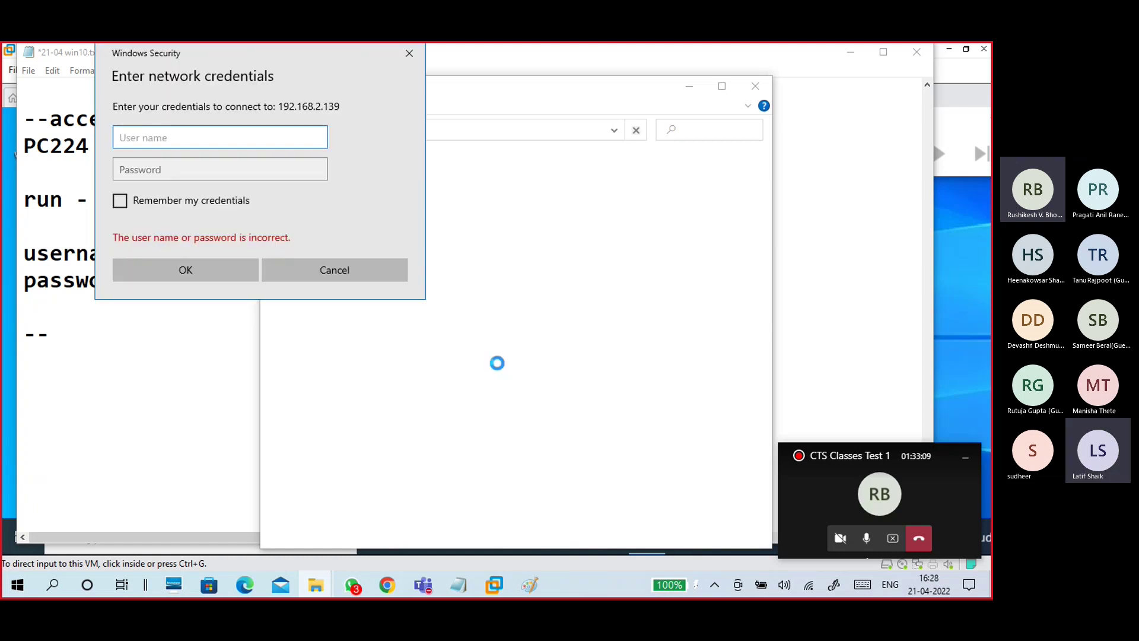
# Step: Sign in with the VM's username and password and select the data1 share
pyautogui.write('student1')
pyautogui.press('Tab')
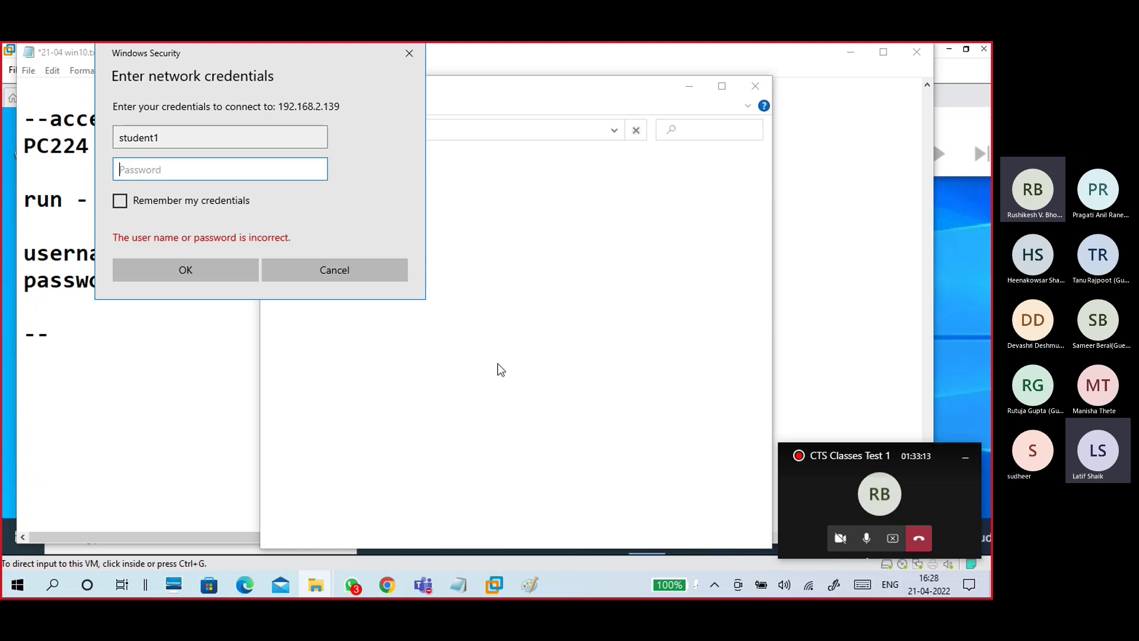
pyautogui.write('•••••••••')
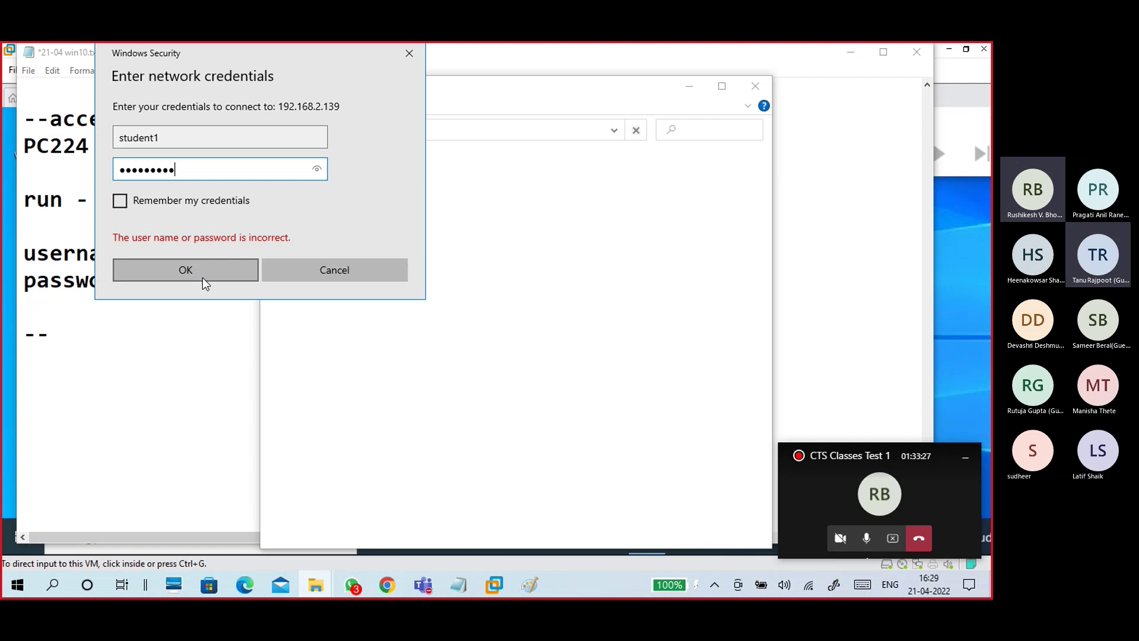
pyautogui.click(201, 276)
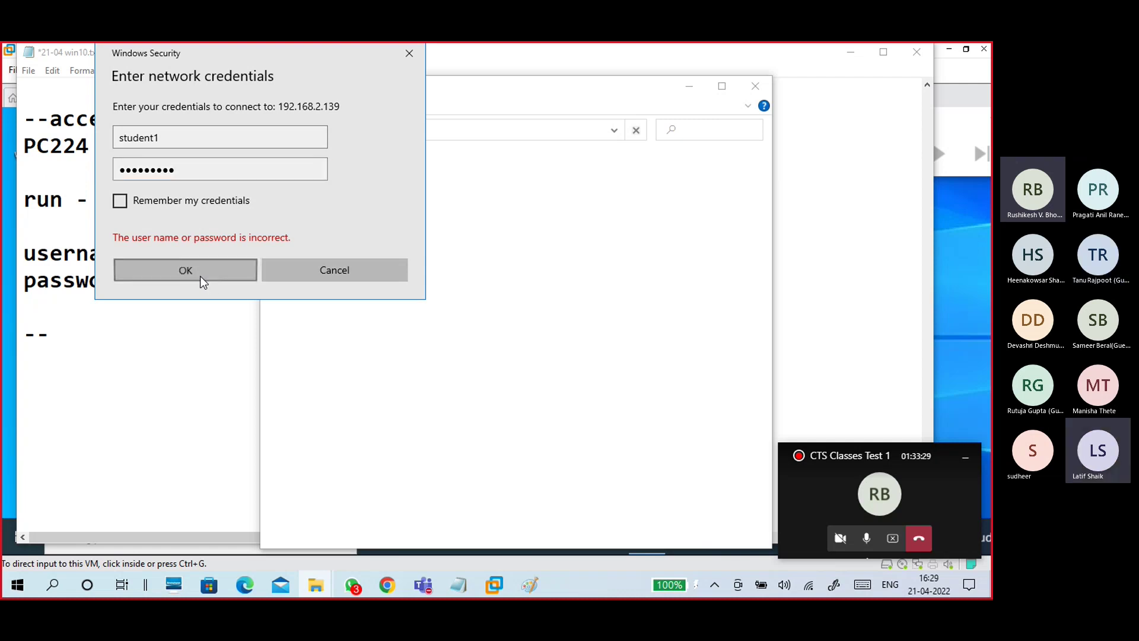
pyautogui.click(535, 179)
# Step: Open data1 and check f11.txt, close it, and bring the network data1 window forward
pyautogui.click(722, 86)
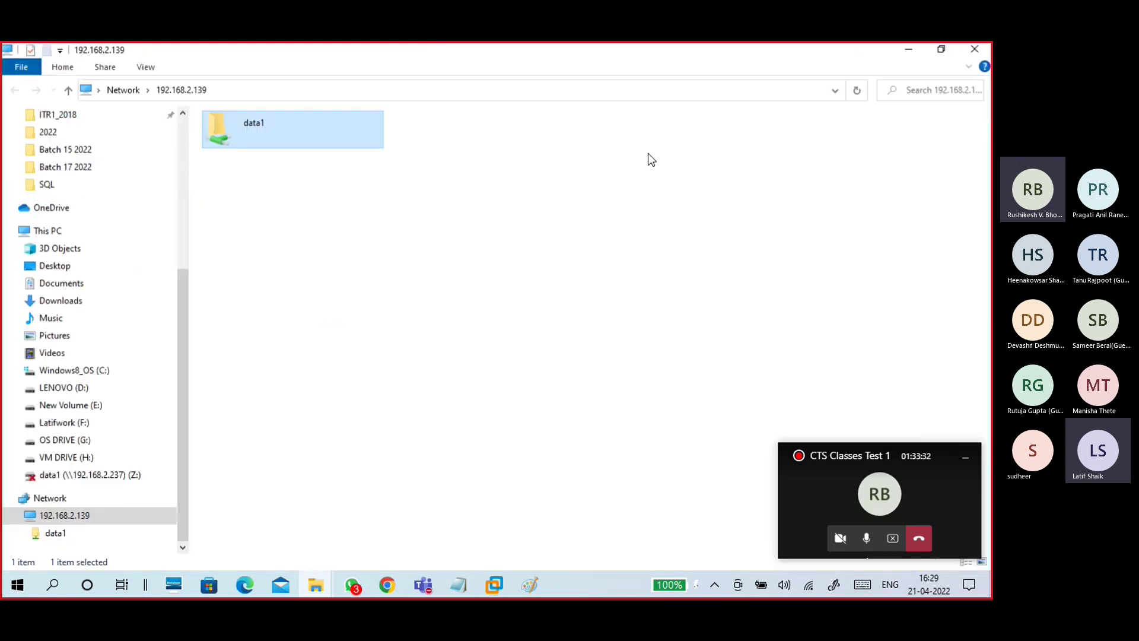
pyautogui.doubleClick(291, 145)
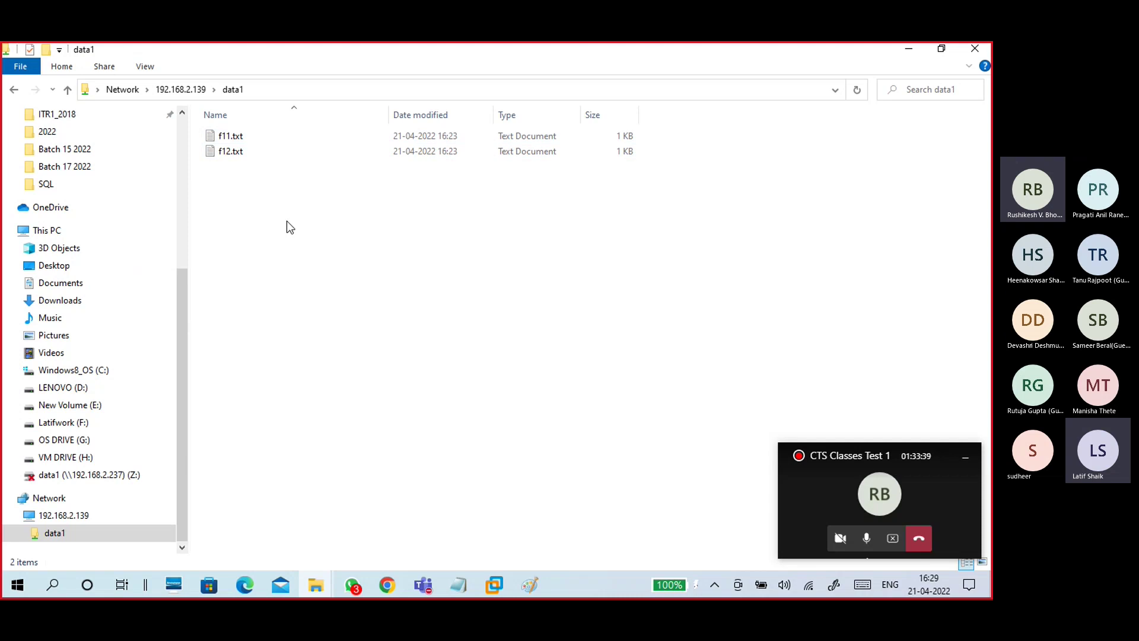
pyautogui.doubleClick(262, 137)
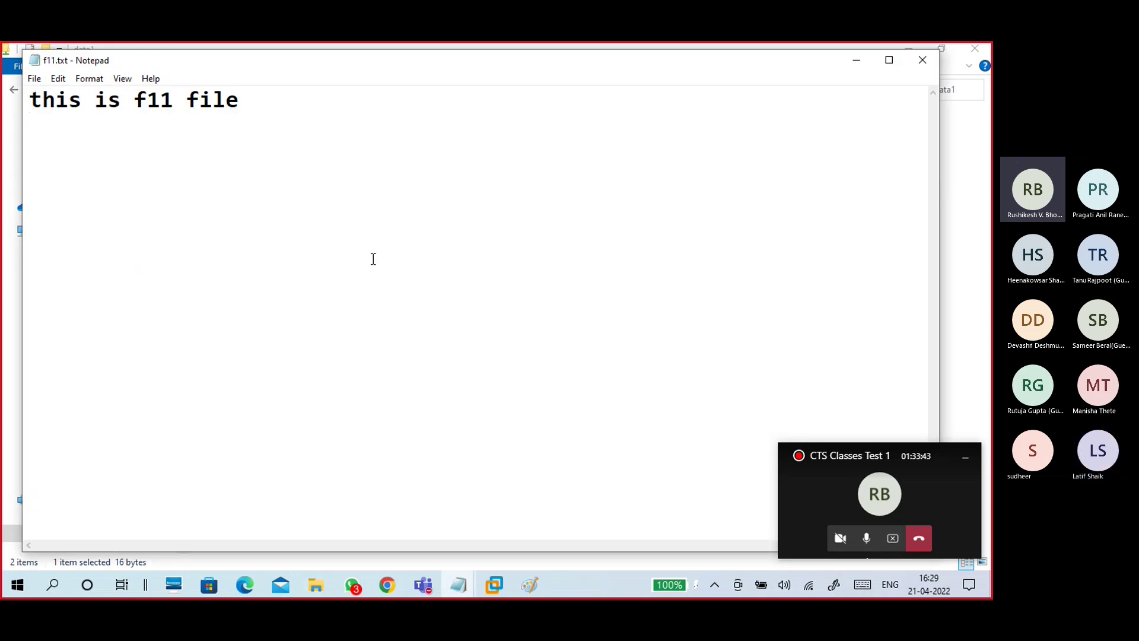
pyautogui.click(912, 63)
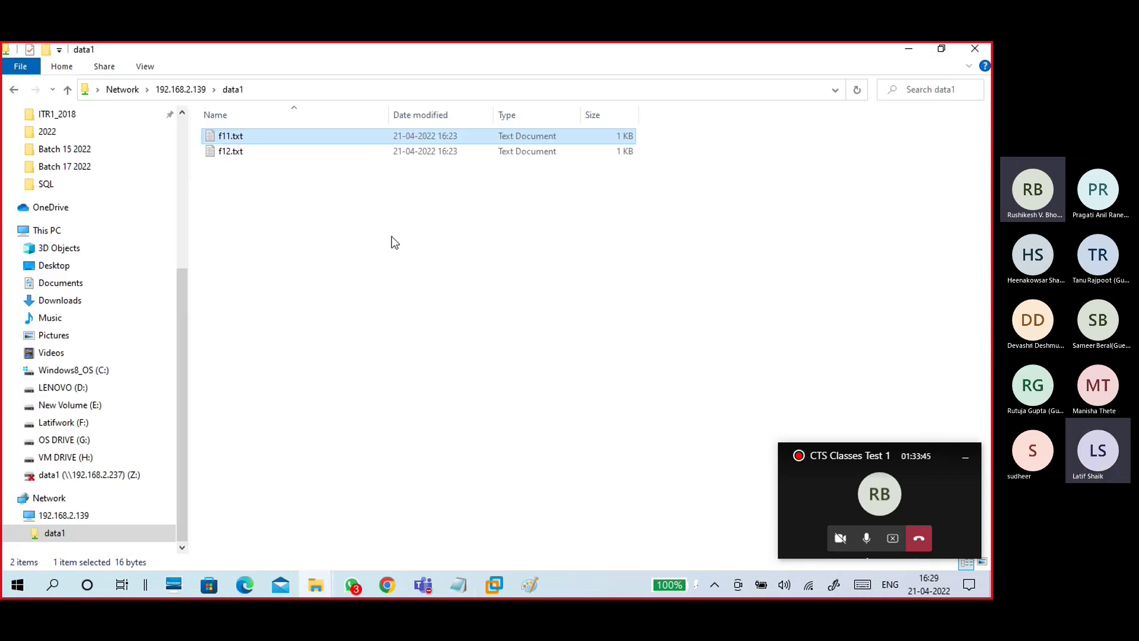
pyautogui.click(324, 586)
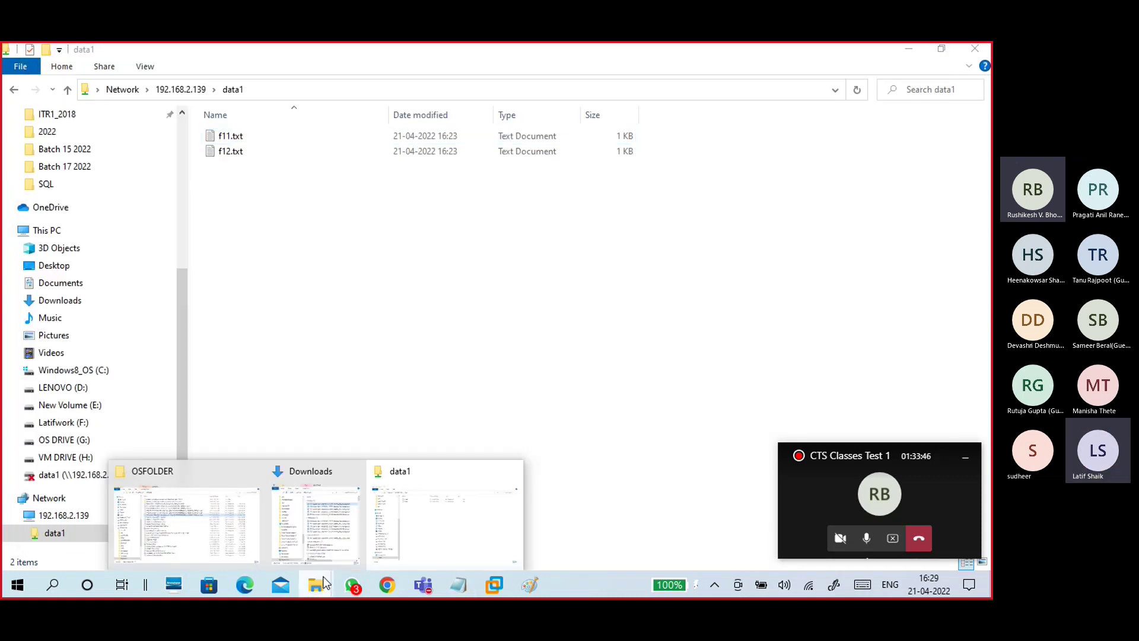
pyautogui.click(196, 548)
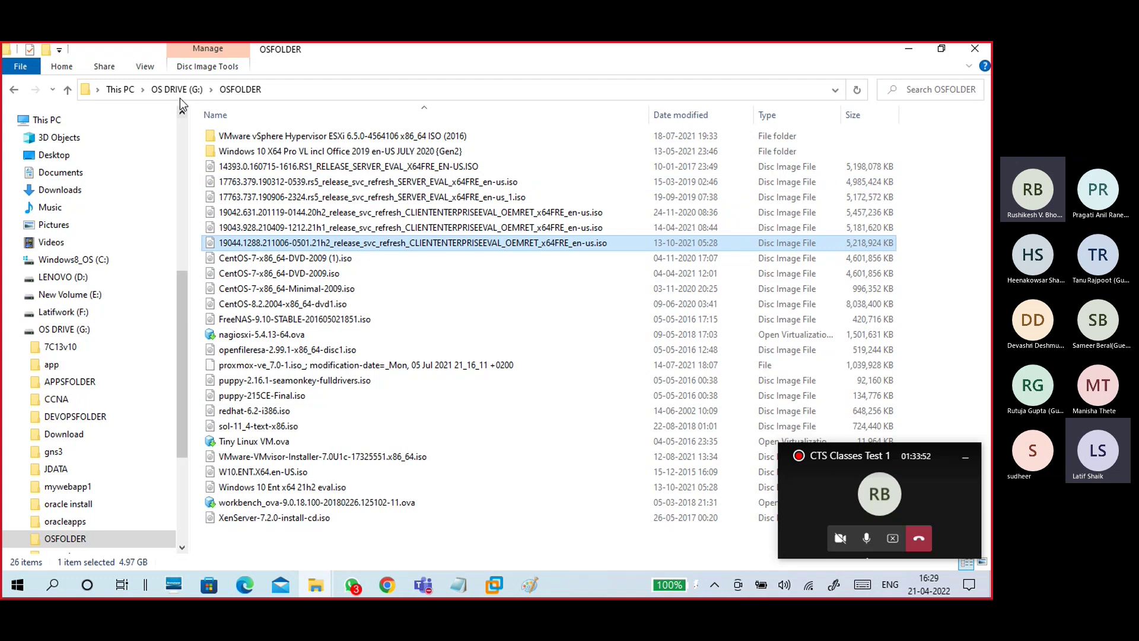
# Step: Browse to APPSFOLDER on OS DRIVE (G:) and select JavaSetup8u261.exe
pyautogui.click(176, 89)
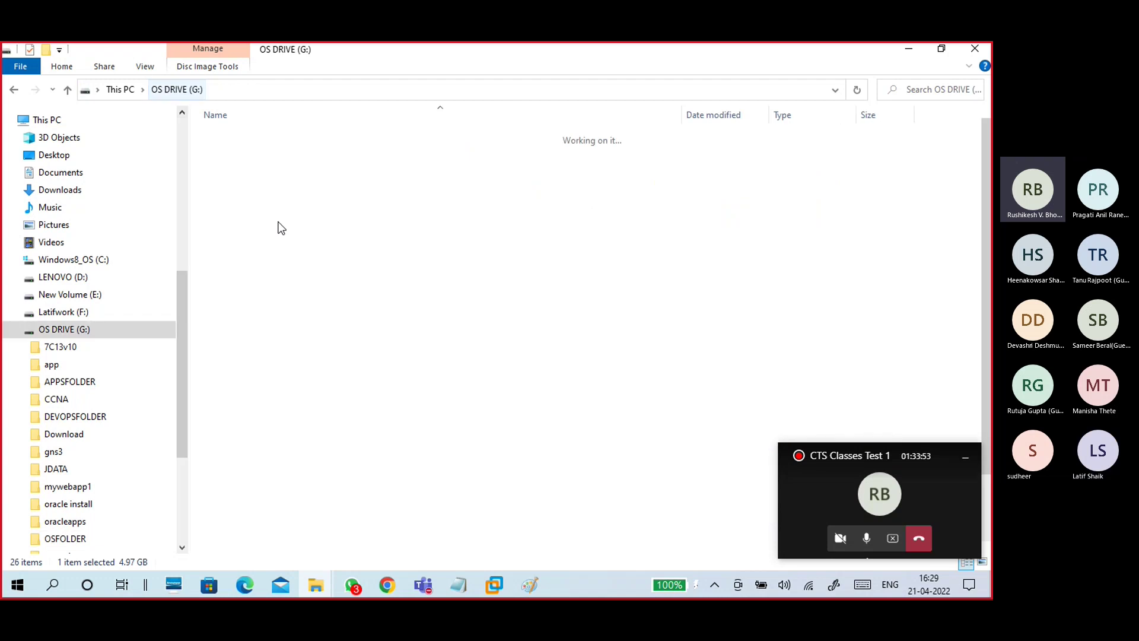
pyautogui.click(263, 169)
pyautogui.doubleClick(263, 170)
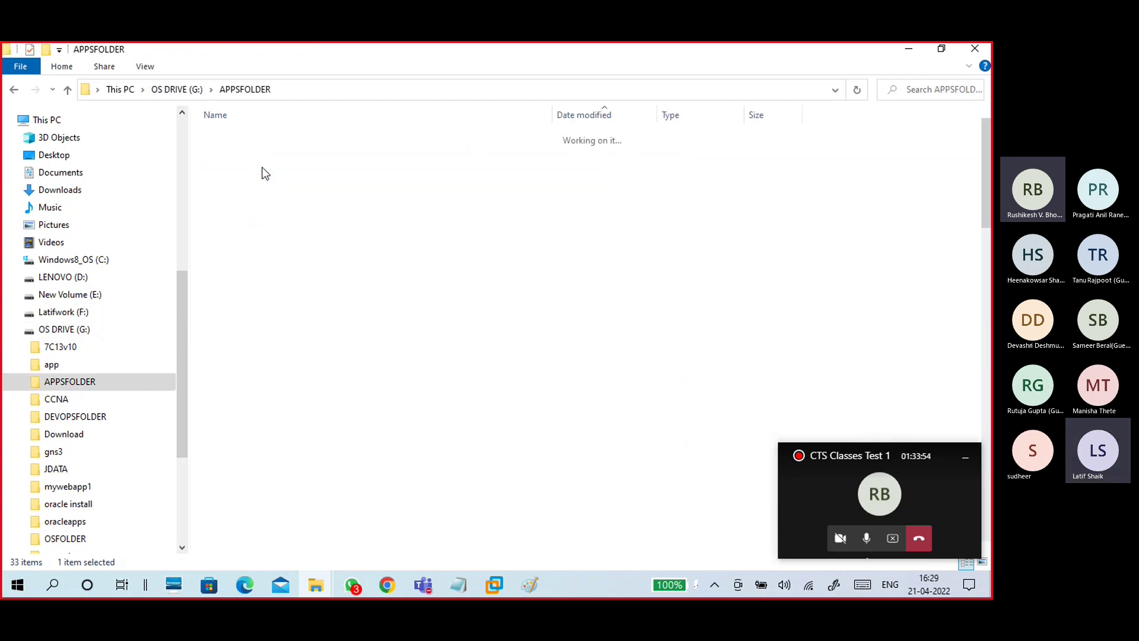
pyautogui.click(291, 322)
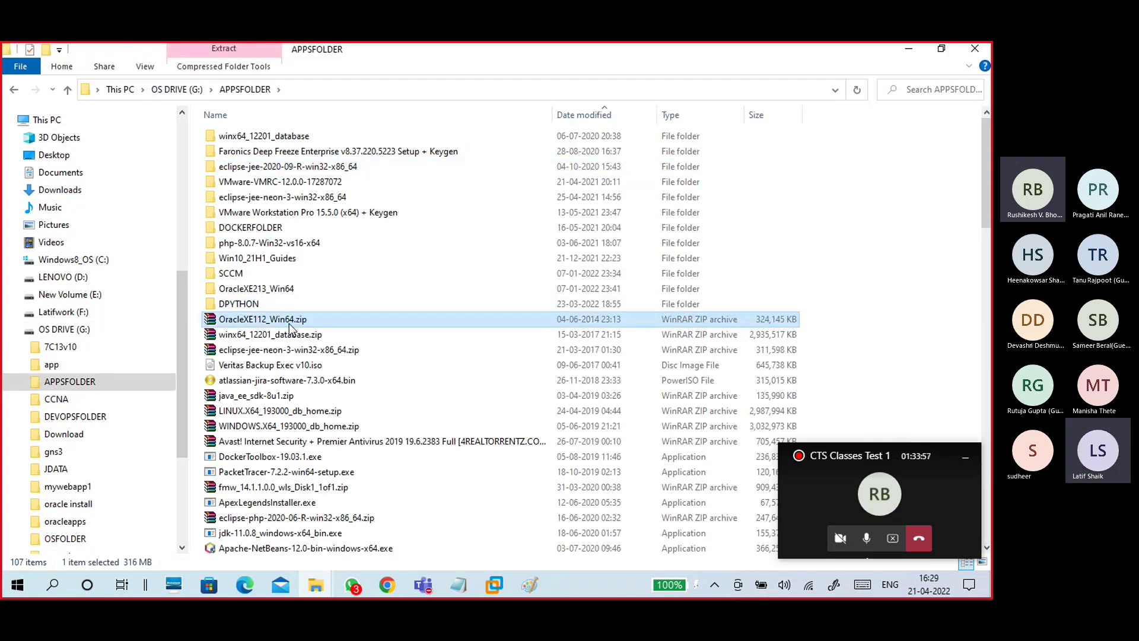
pyautogui.click(270, 324)
pyautogui.click(286, 351)
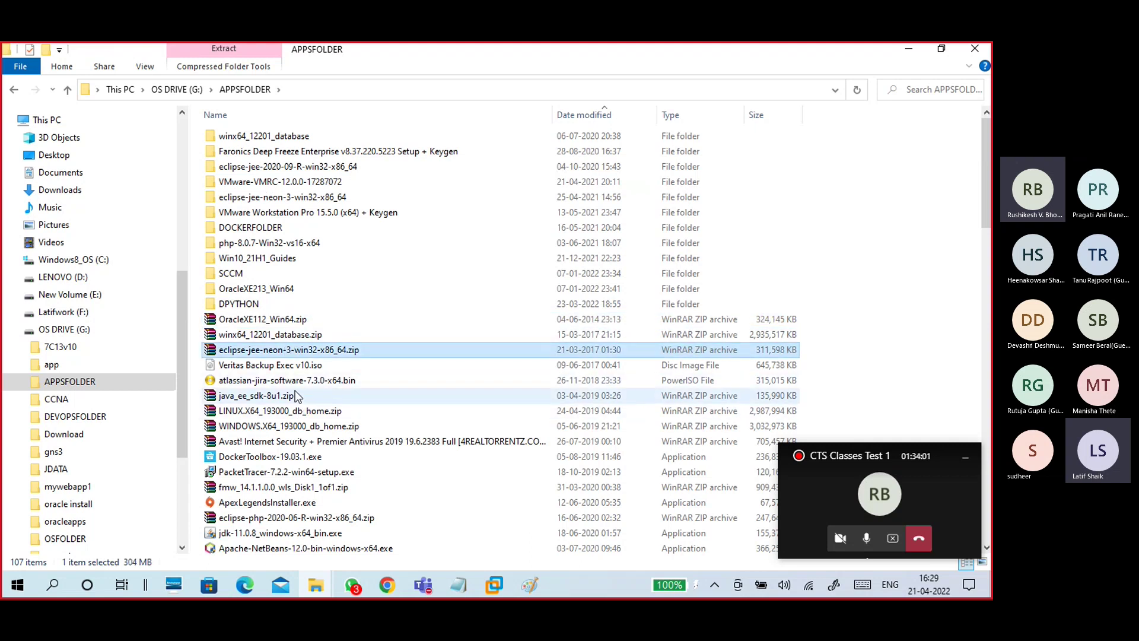
pyautogui.scroll(-4, 304, 396)
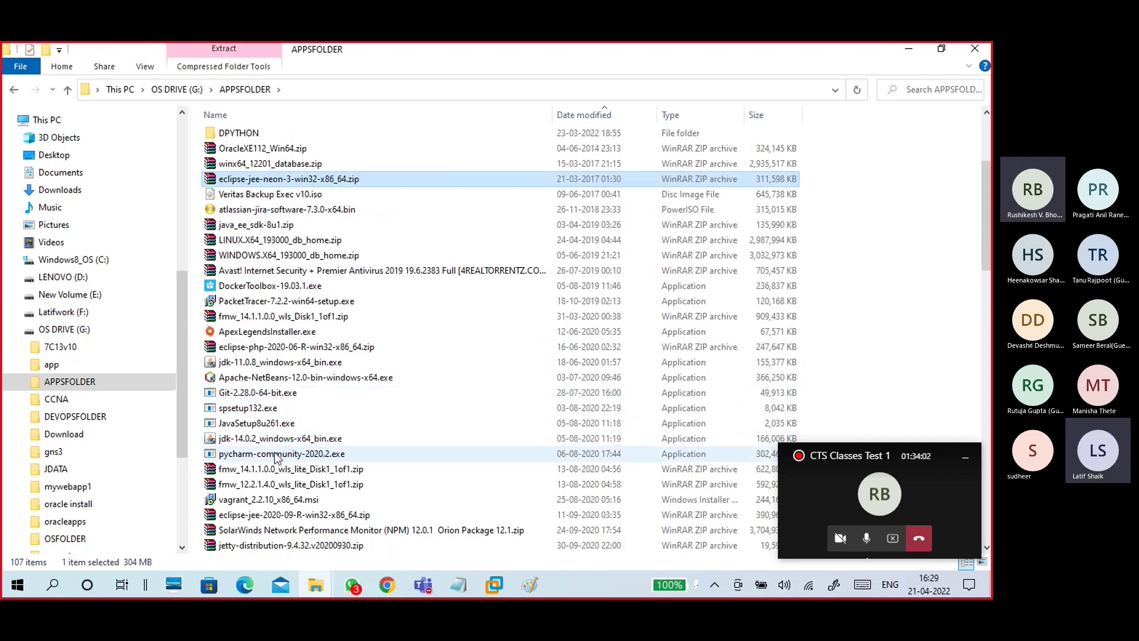
pyautogui.click(266, 424)
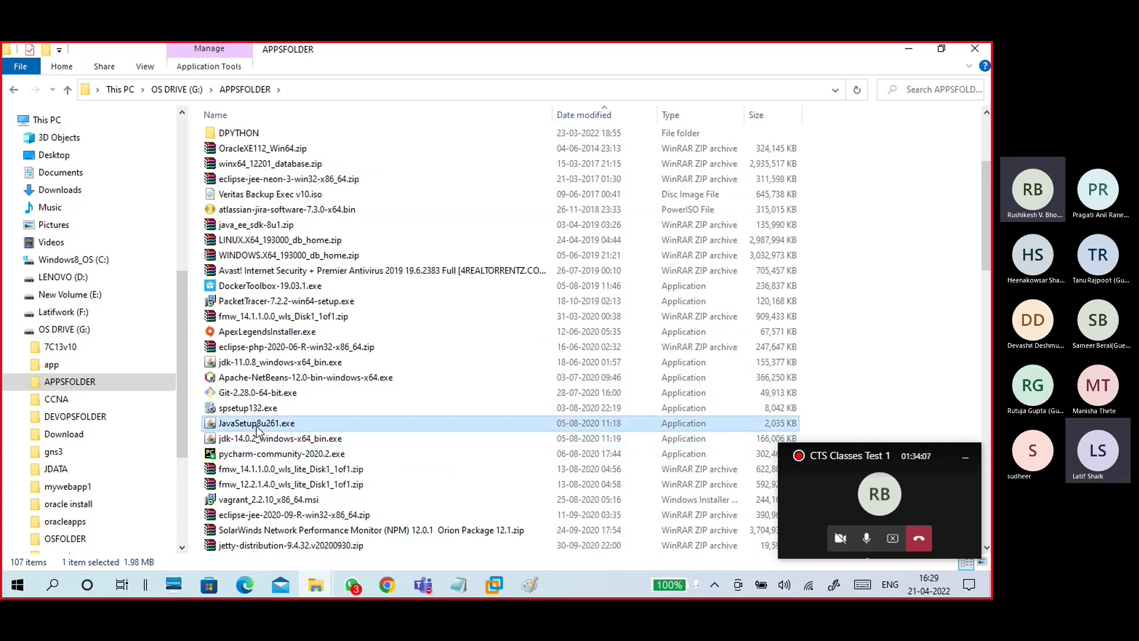
# Step: Copy JavaSetup8u261.exe into the network data1 folder, close that window, and return to VMware
pyautogui.moveTo(256, 426); pyautogui.dragTo(333, 252)
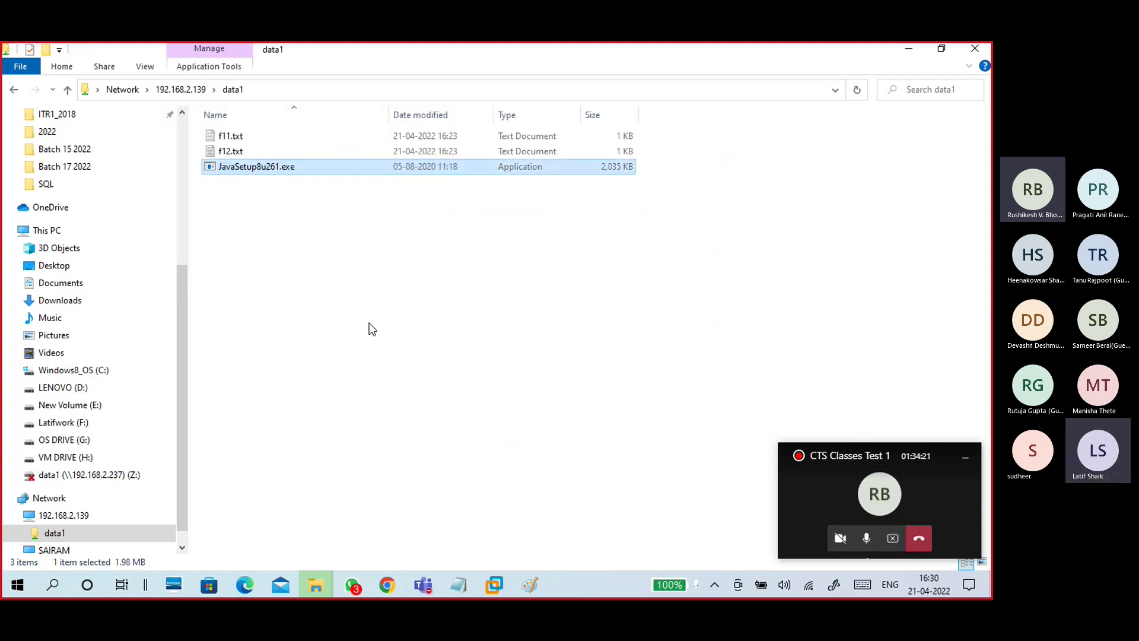
pyautogui.click(336, 232)
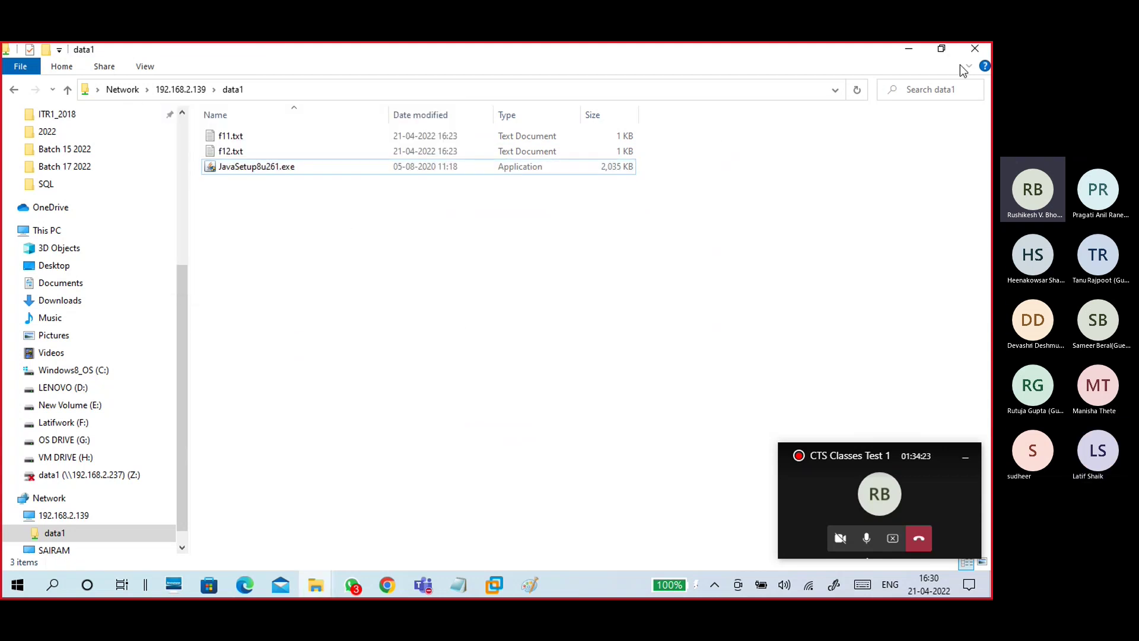
pyautogui.click(974, 48)
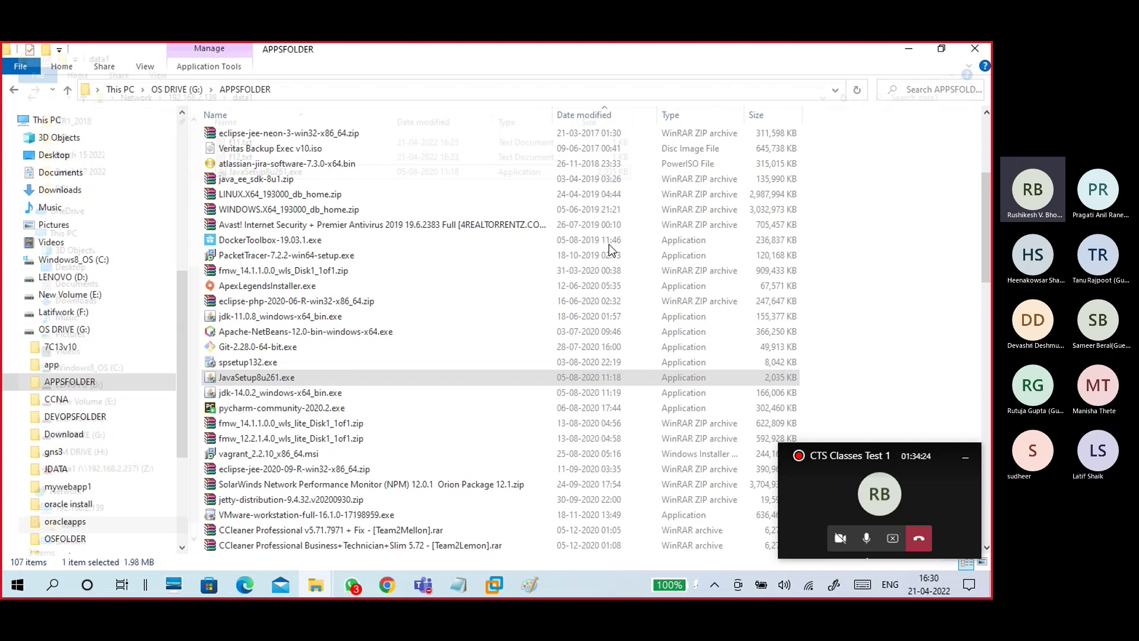
pyautogui.click(908, 48)
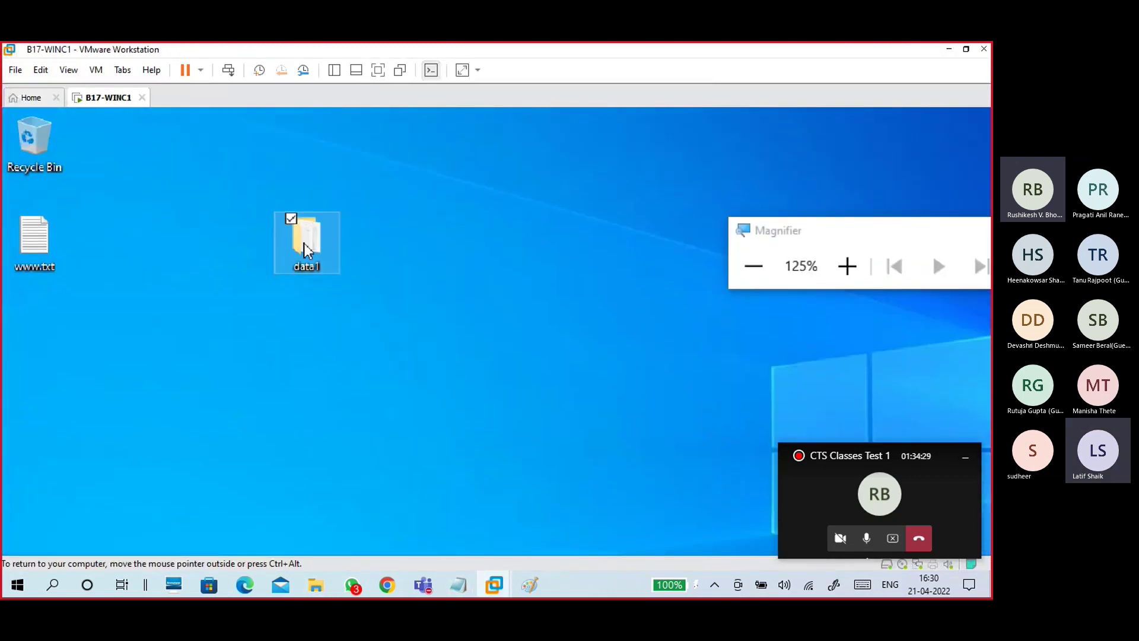
# Step: Confirm JavaSetup8u261.exe is in the guest's data1 folder, close it, and set Magnifier to 100%
pyautogui.doubleClick(305, 244)
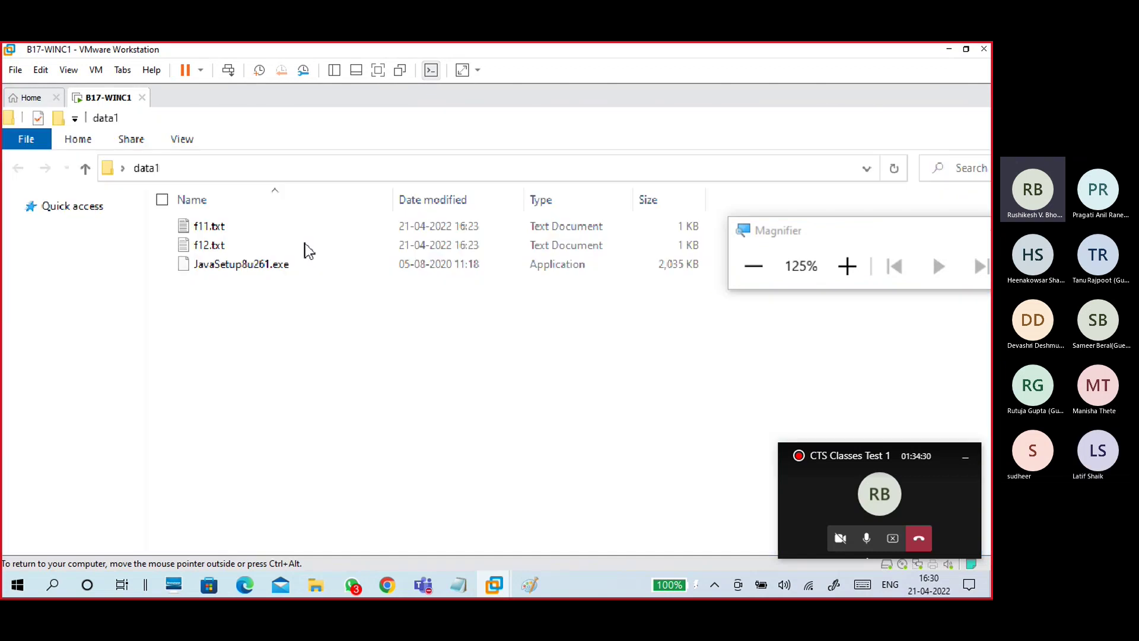
pyautogui.click(242, 266)
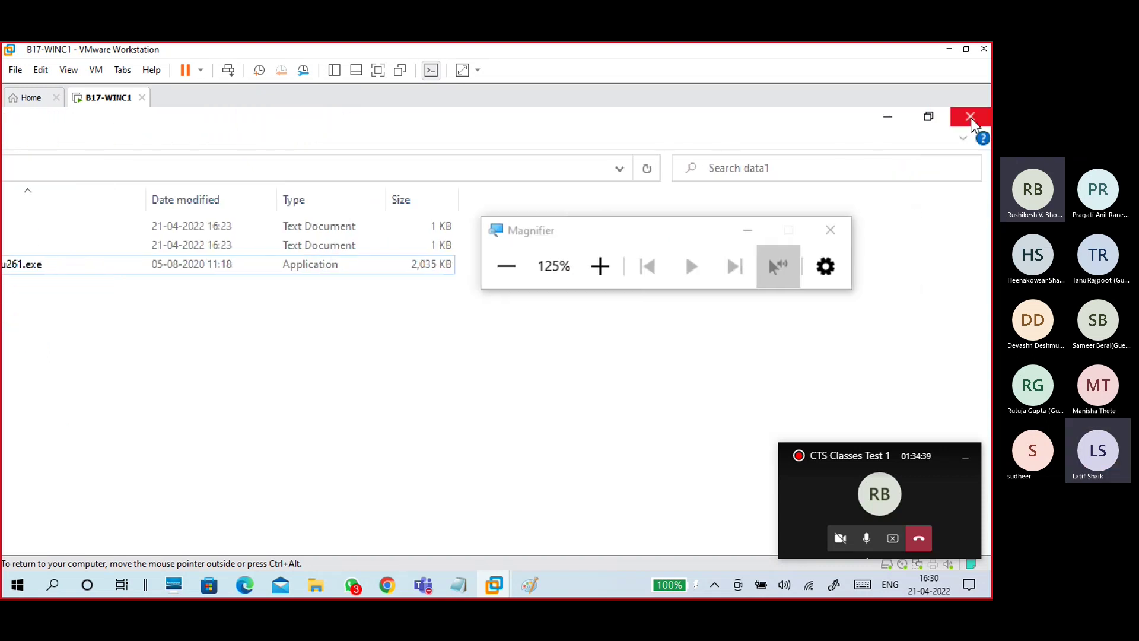
pyautogui.click(971, 123)
pyautogui.click(506, 266)
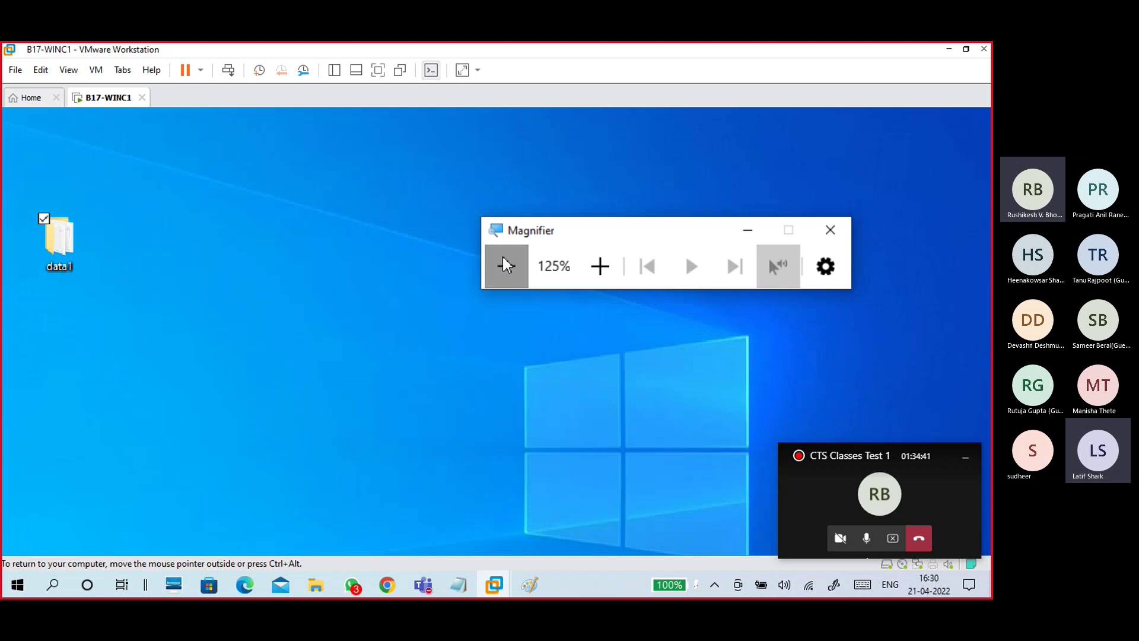
pyautogui.moveTo(650, 204); pyautogui.dragTo(773, 152)
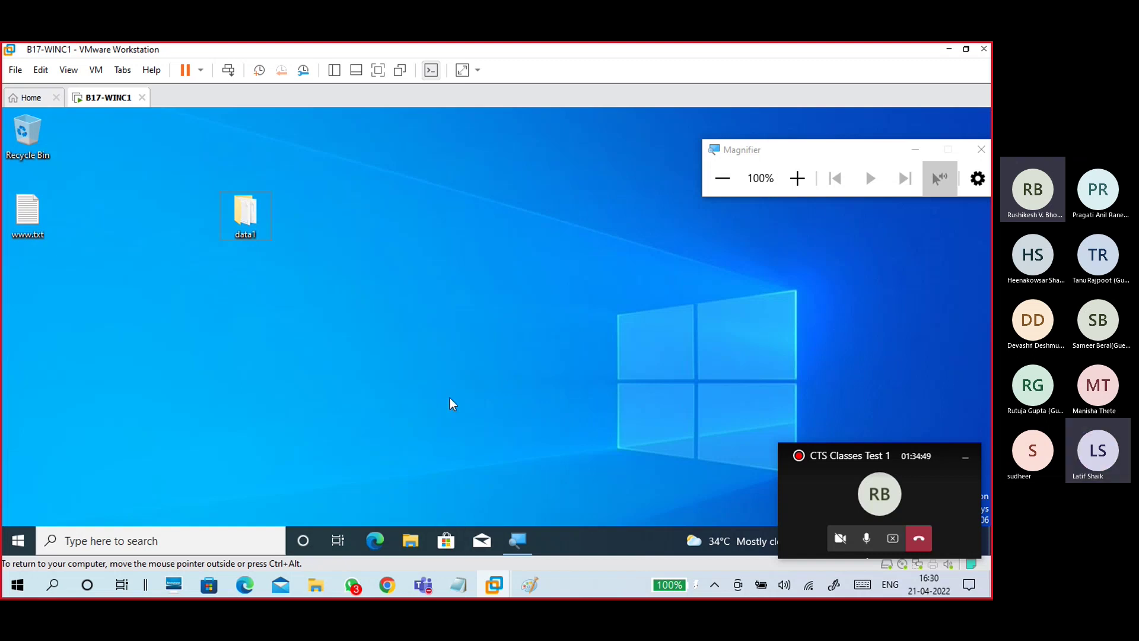
# Step: Copy the notes block from PC139 through 'close' and paste it below the '--' line
pyautogui.moveTo(459, 586)
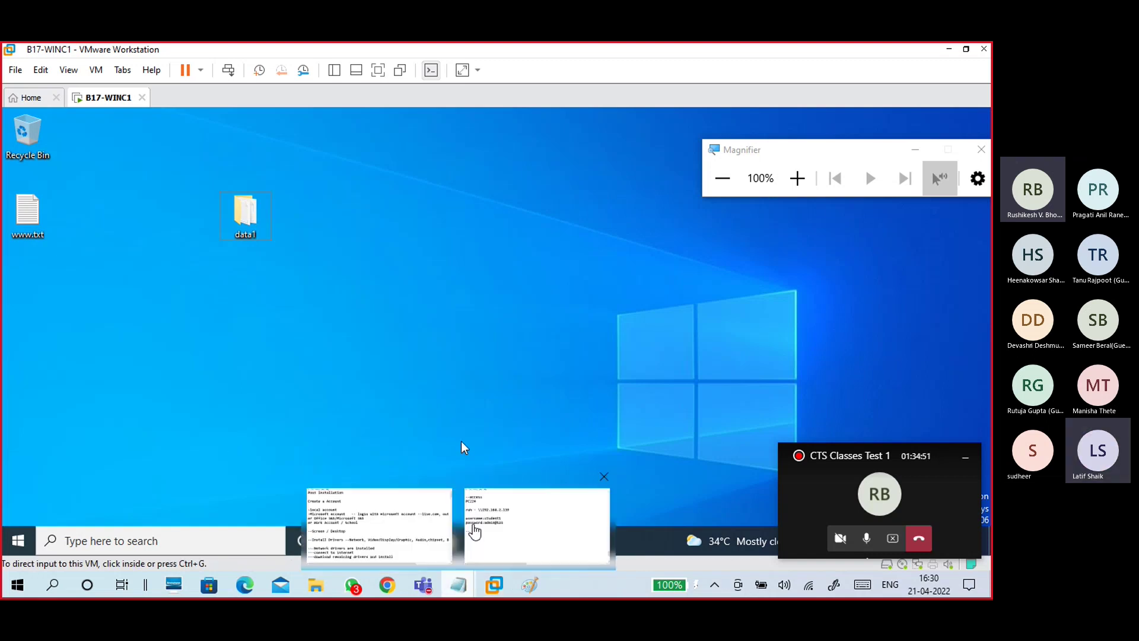
pyautogui.click(474, 531)
pyautogui.scroll(5, 311, 331)
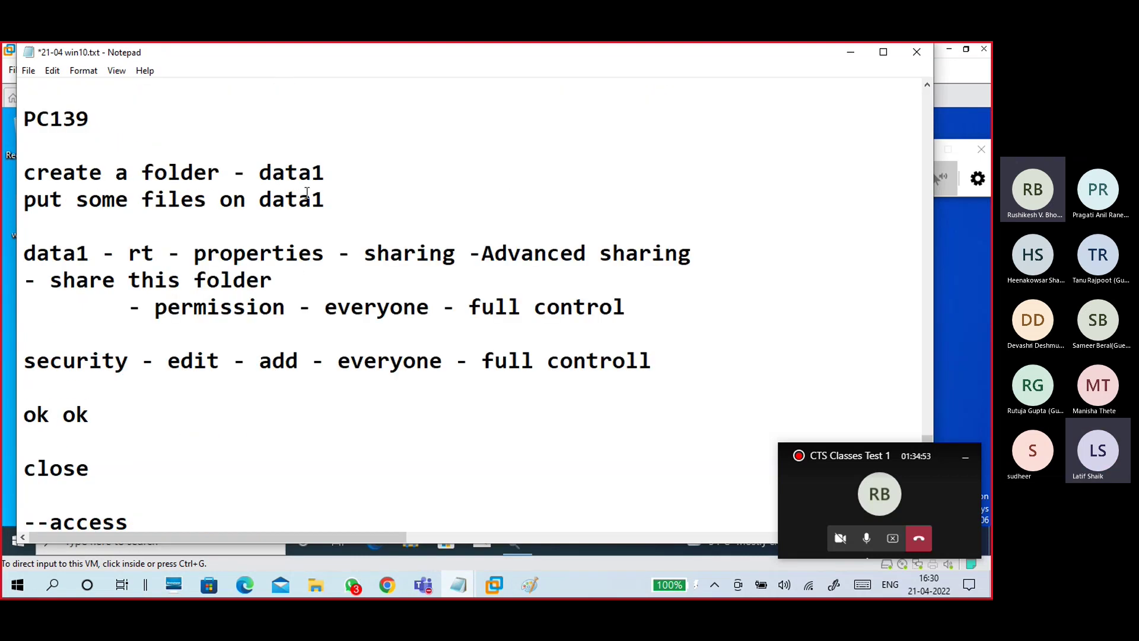
pyautogui.moveTo(320, 173); pyautogui.dragTo(272, 173)
pyautogui.click(260, 253)
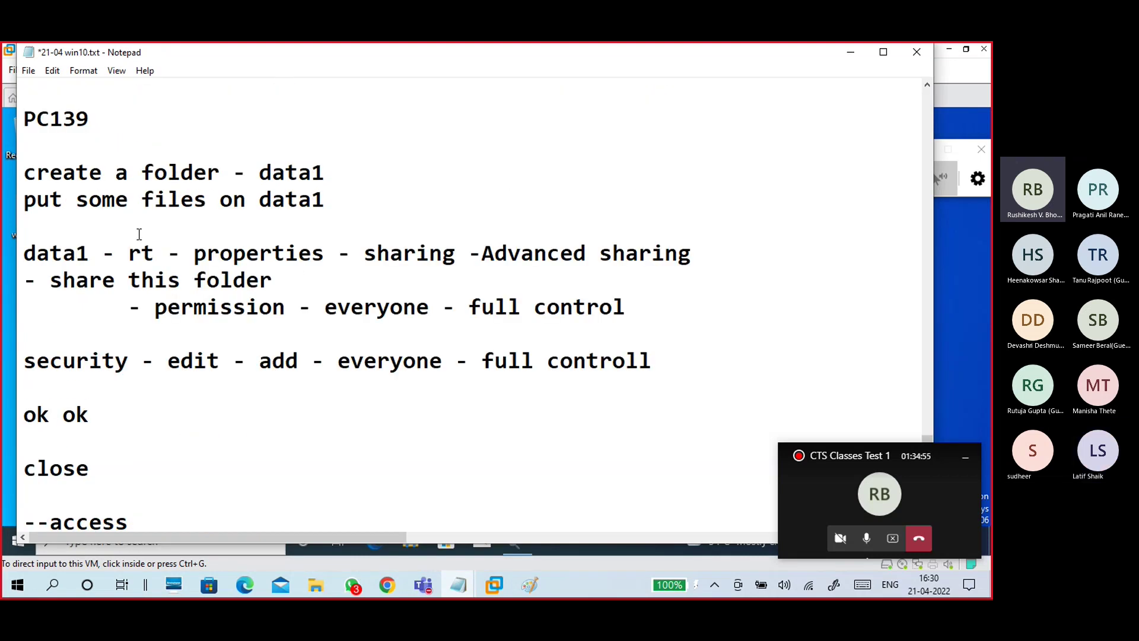
pyautogui.scroll(1, 139, 234)
pyautogui.moveTo(29, 193); pyautogui.dragTo(179, 410)
pyautogui.hotkey('ctrl', 'c')
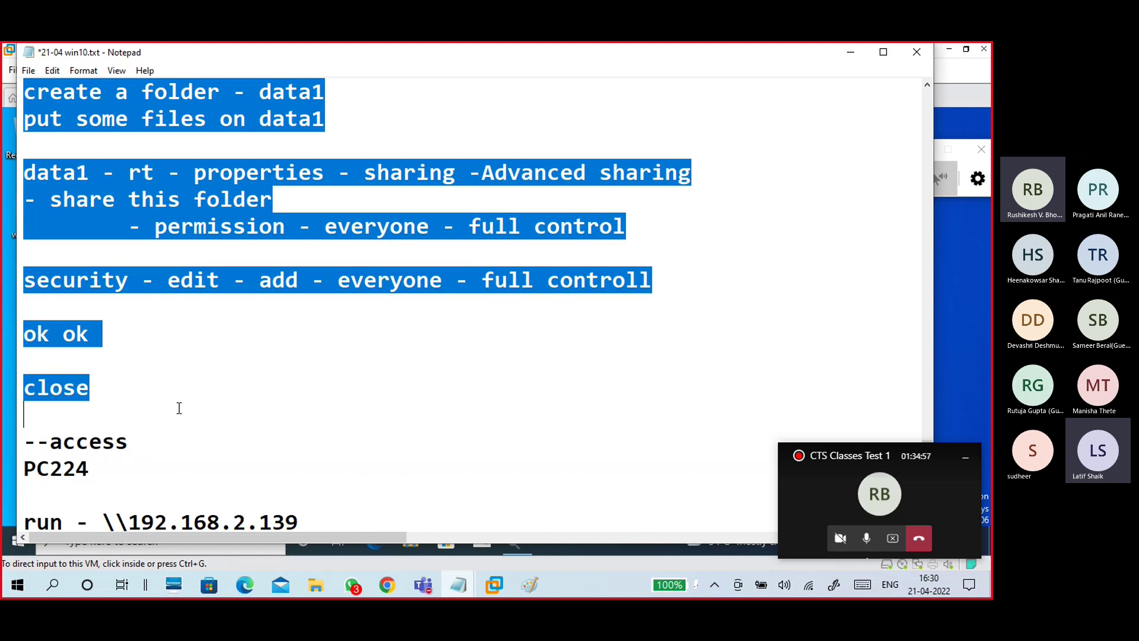
pyautogui.scroll(-5, 201, 405)
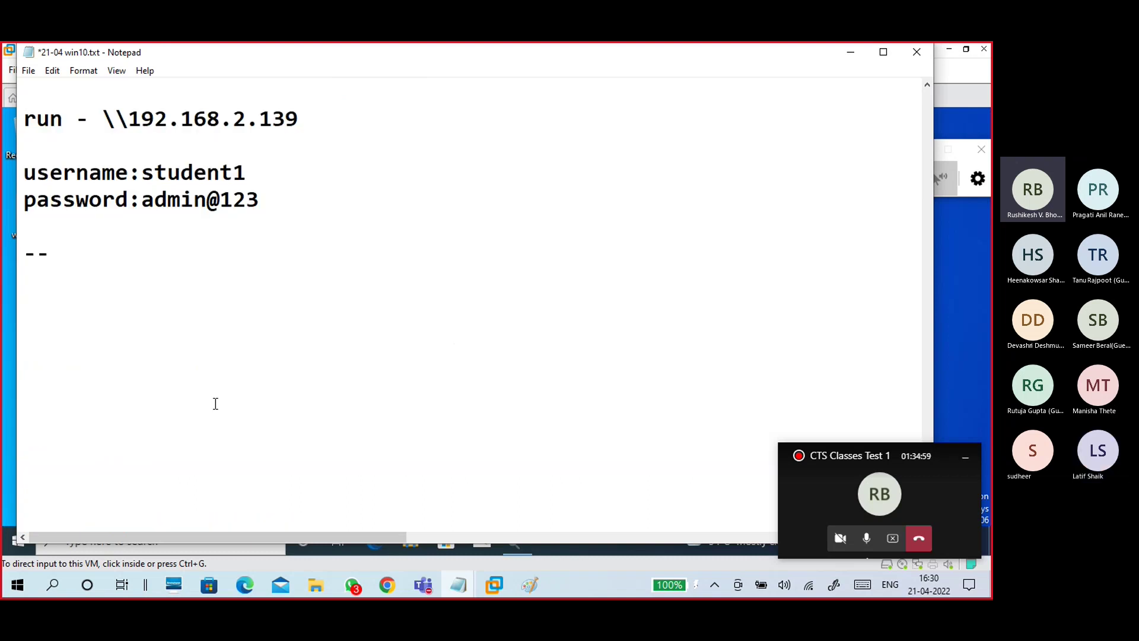
pyautogui.hotkey('ctrl', 'v')
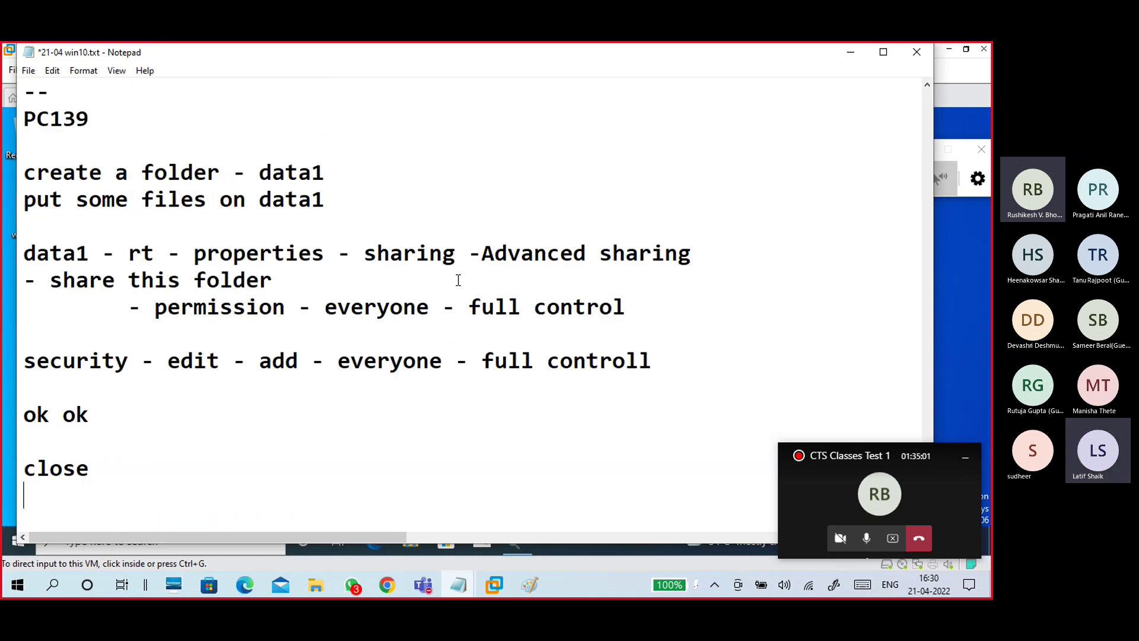
pyautogui.click(339, 162)
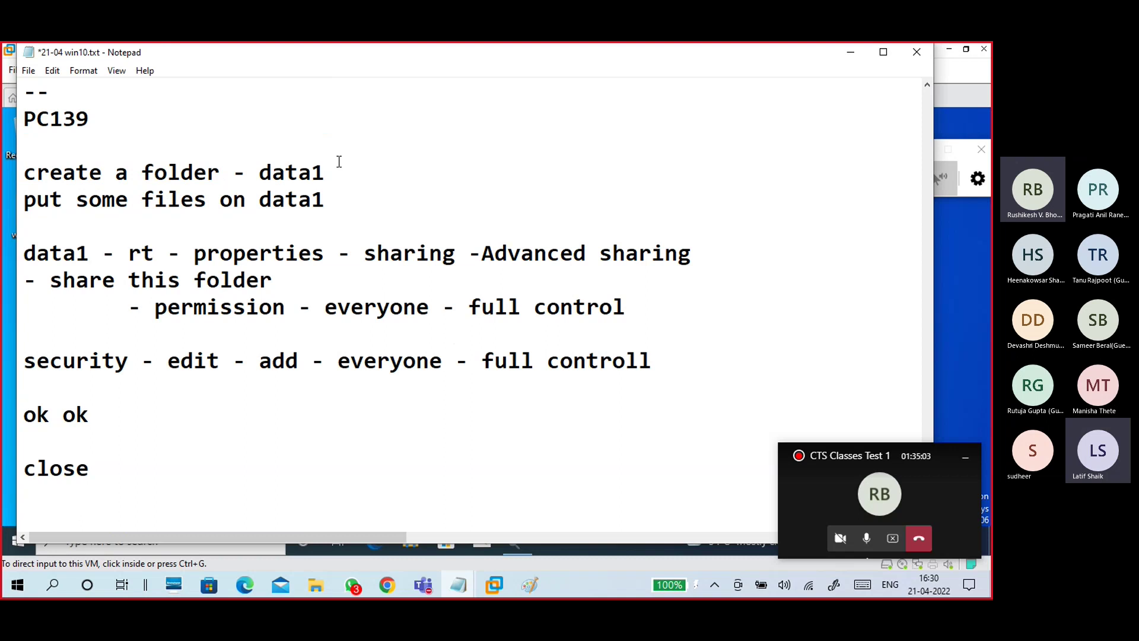
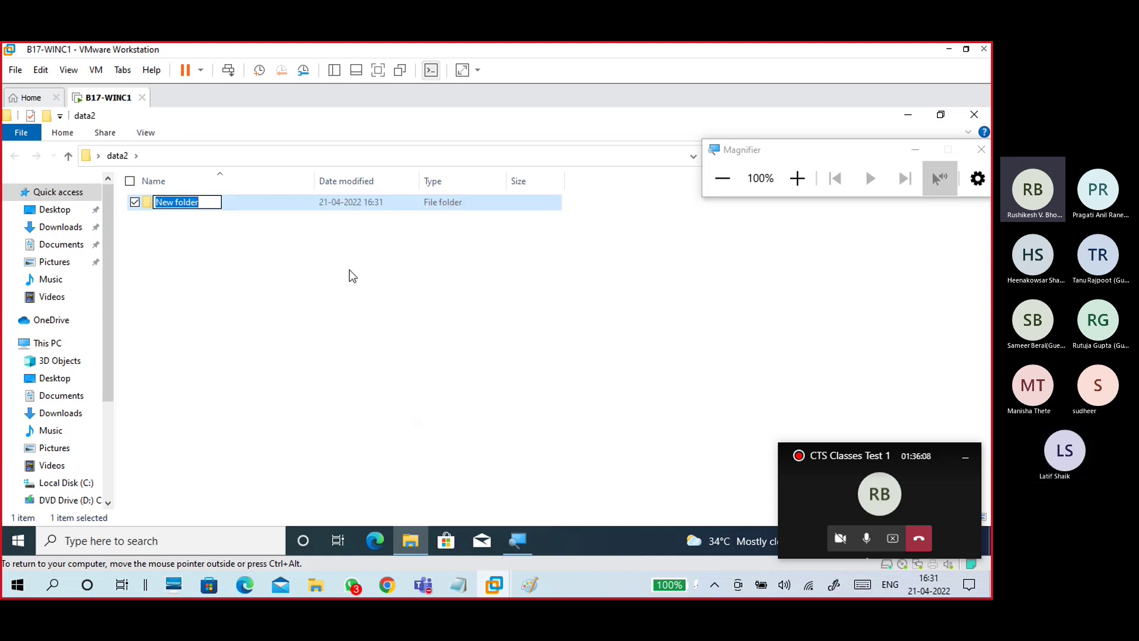
# Step: Delete the new folder in data2 and create an empty text file named F22.txt
pyautogui.press('Return')
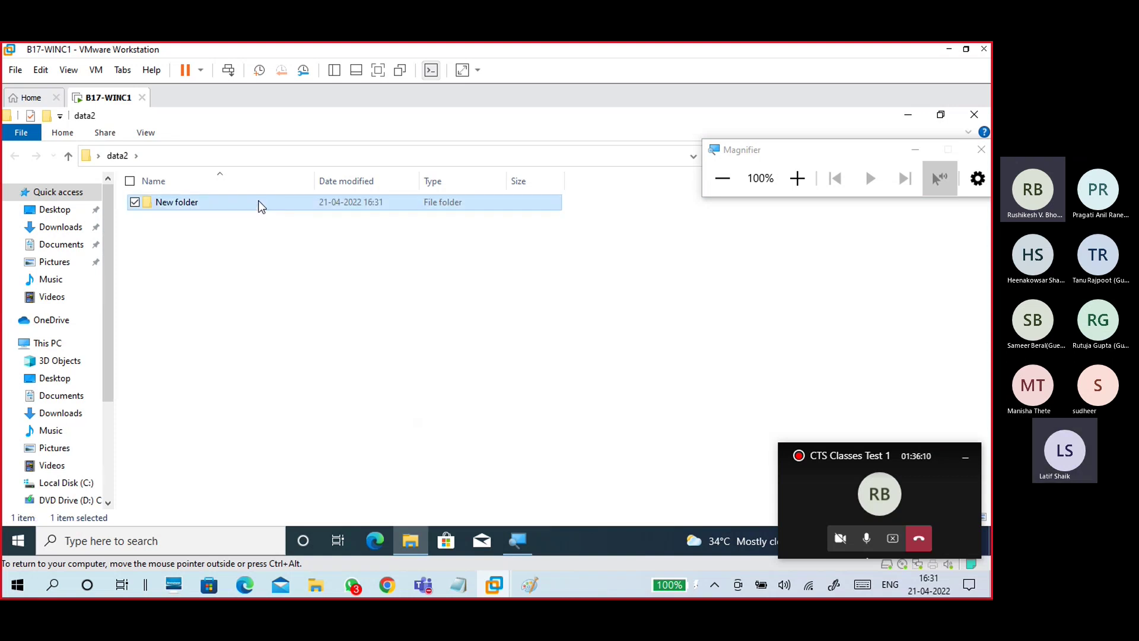
pyautogui.press('Delete')
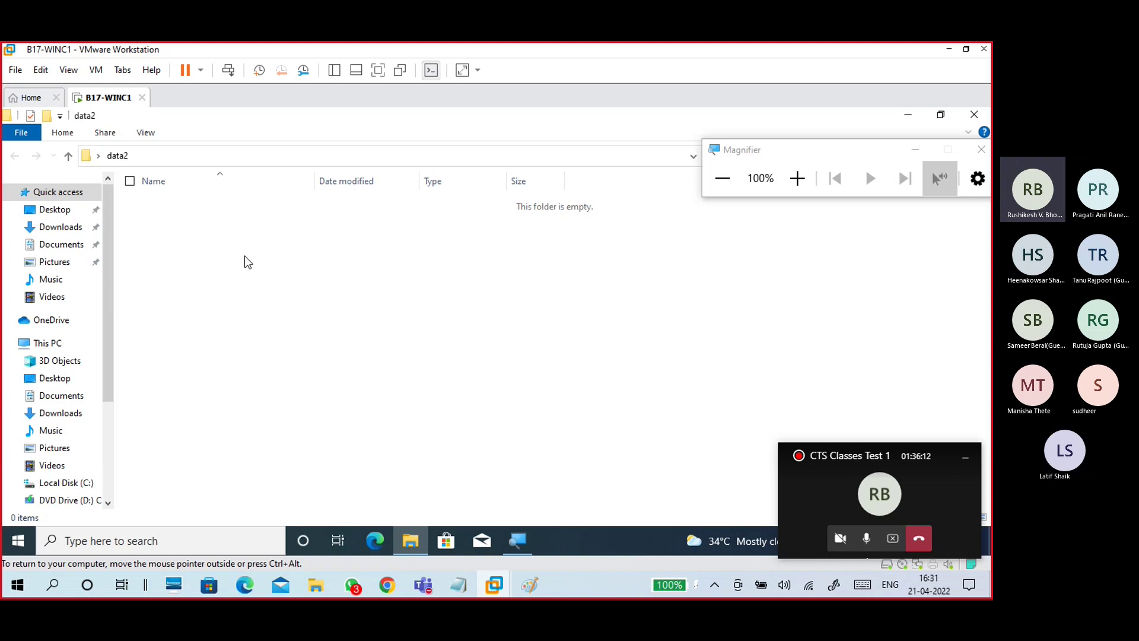
pyautogui.rightClick(244, 256)
pyautogui.moveTo(191, 432)
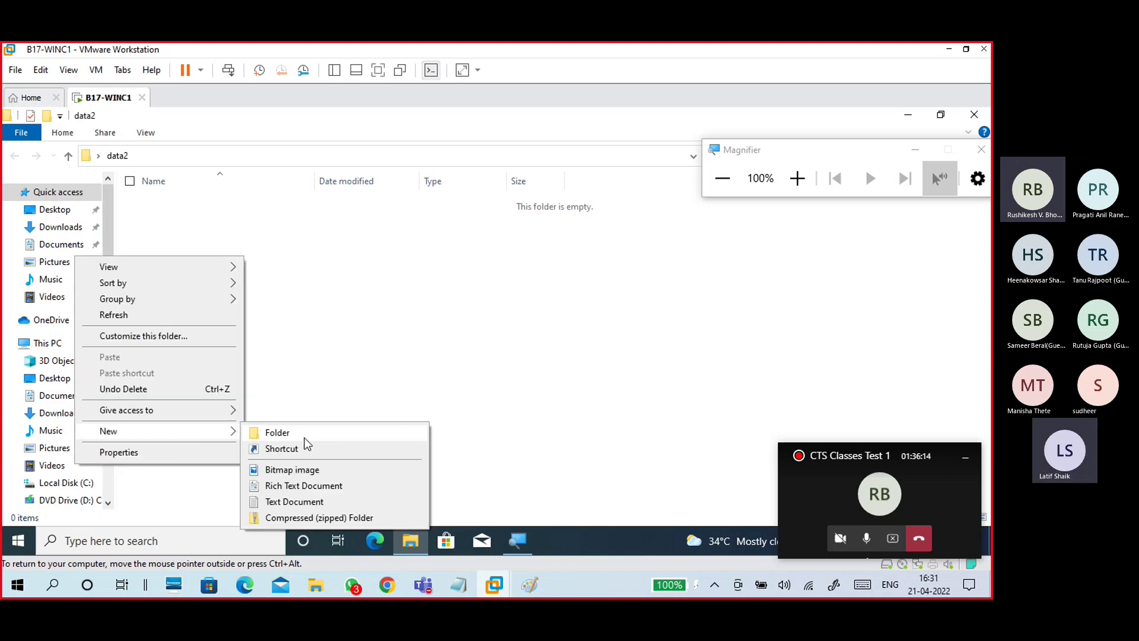
pyautogui.click(295, 502)
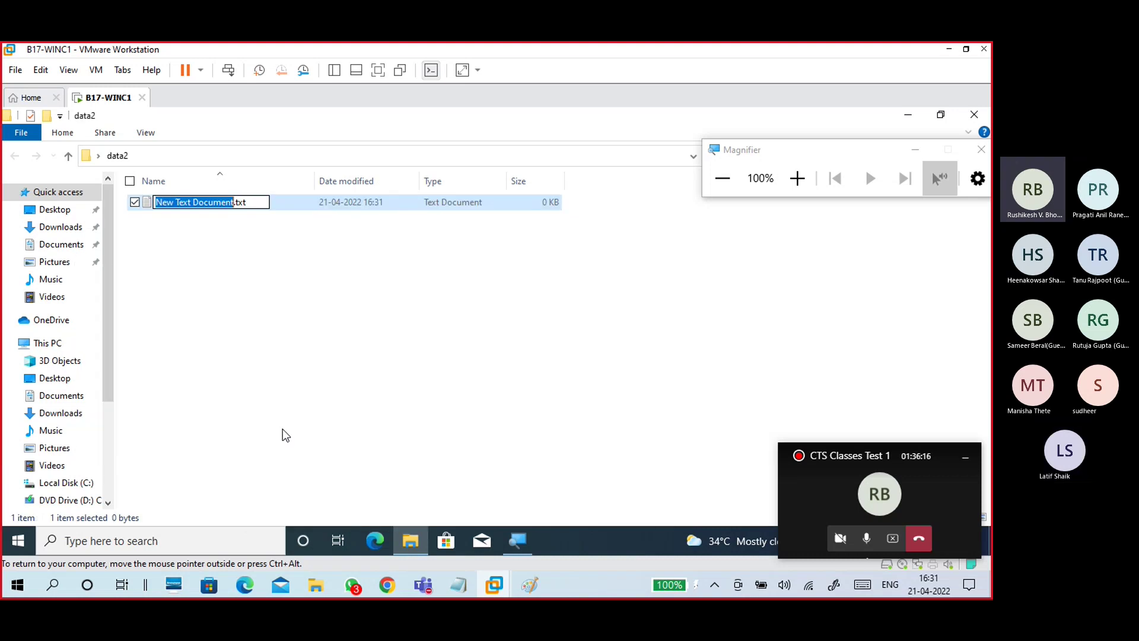
pyautogui.write('F22')
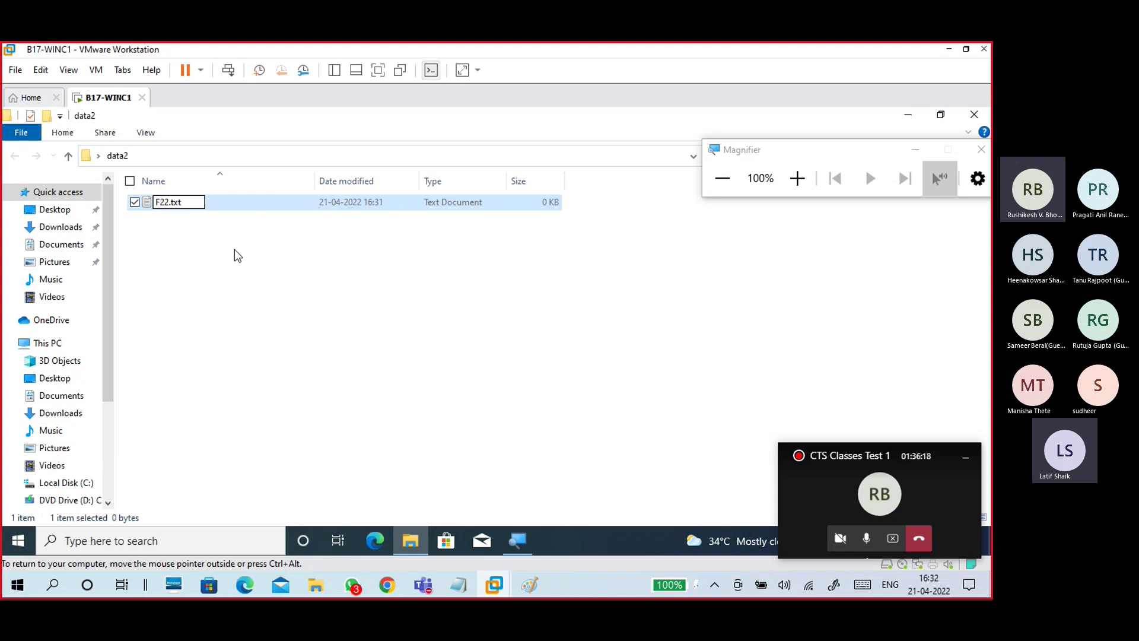
pyautogui.click(237, 255)
pyautogui.rightClick(236, 250)
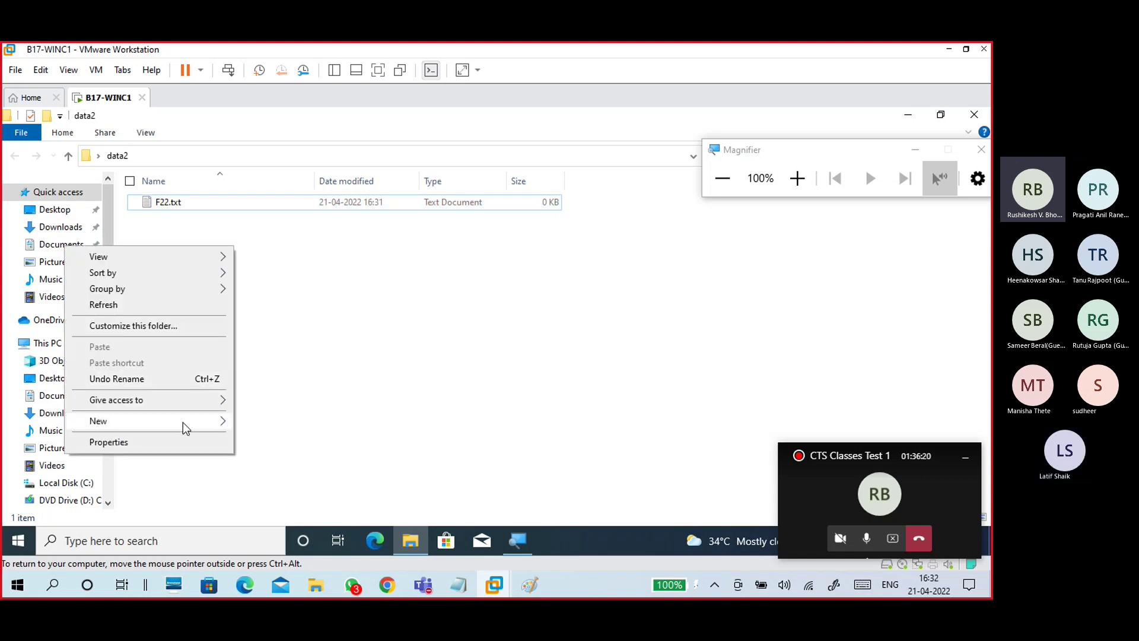
pyautogui.moveTo(185, 425)
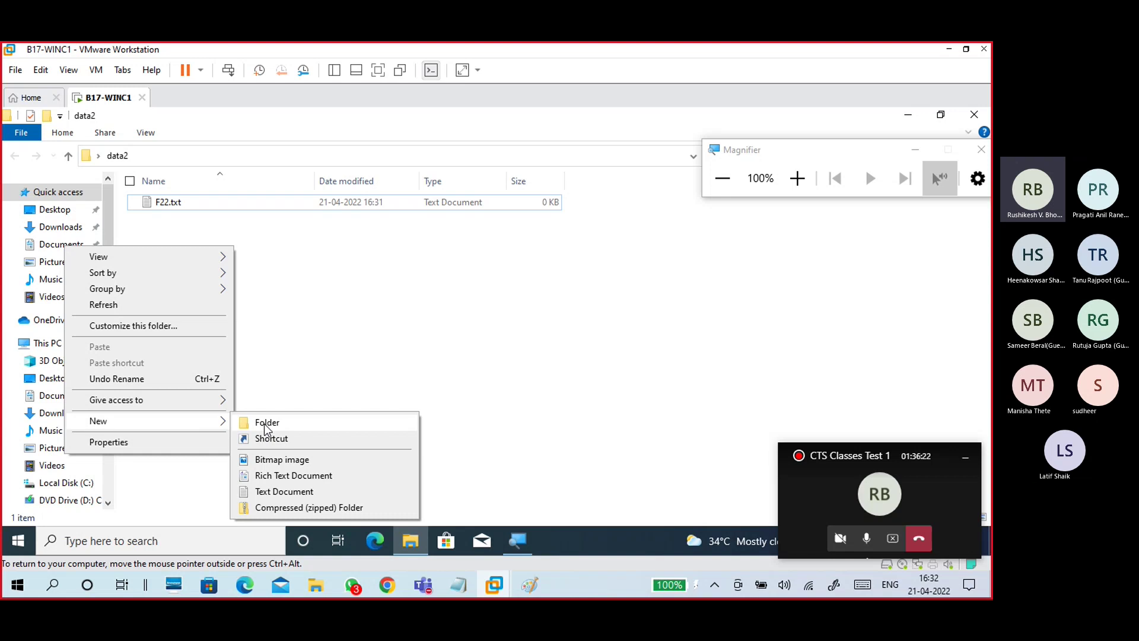
pyautogui.click(241, 242)
# Step: Write 'this is f22' into F22.txt, save it, and close Notepad and the data2 window
pyautogui.doubleClick(196, 208)
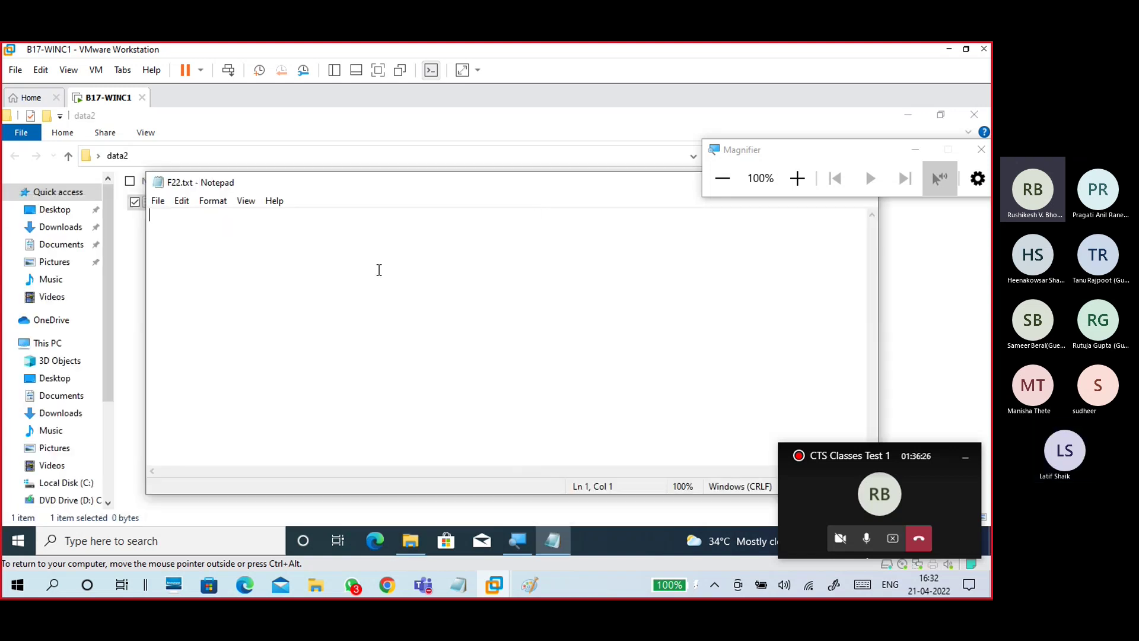
pyautogui.write('this is f22')
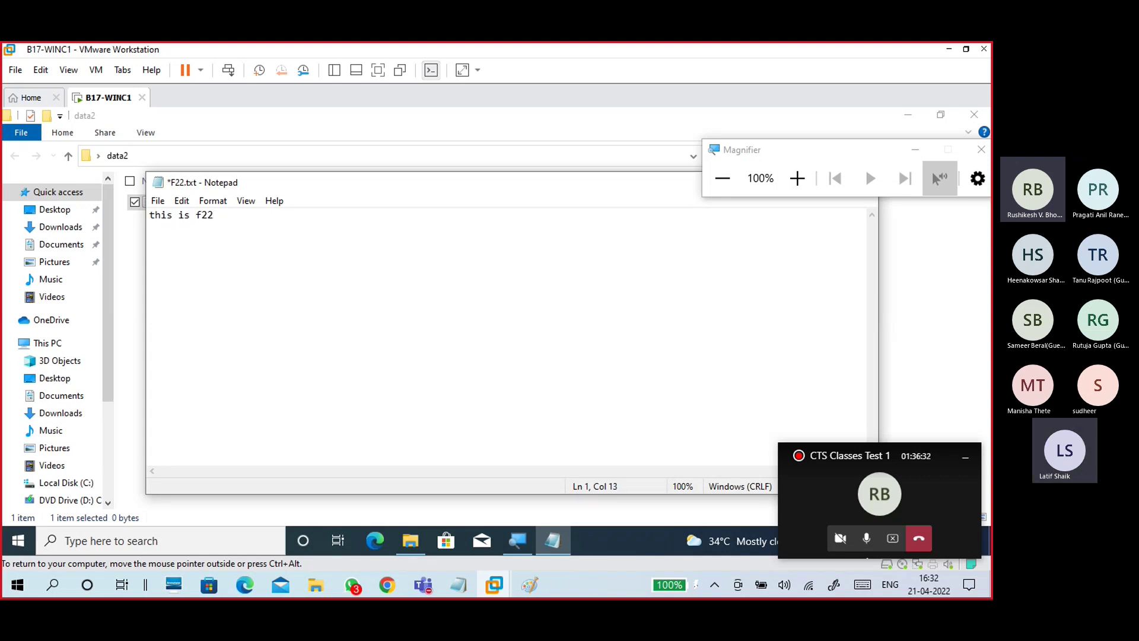
pyautogui.click(158, 200)
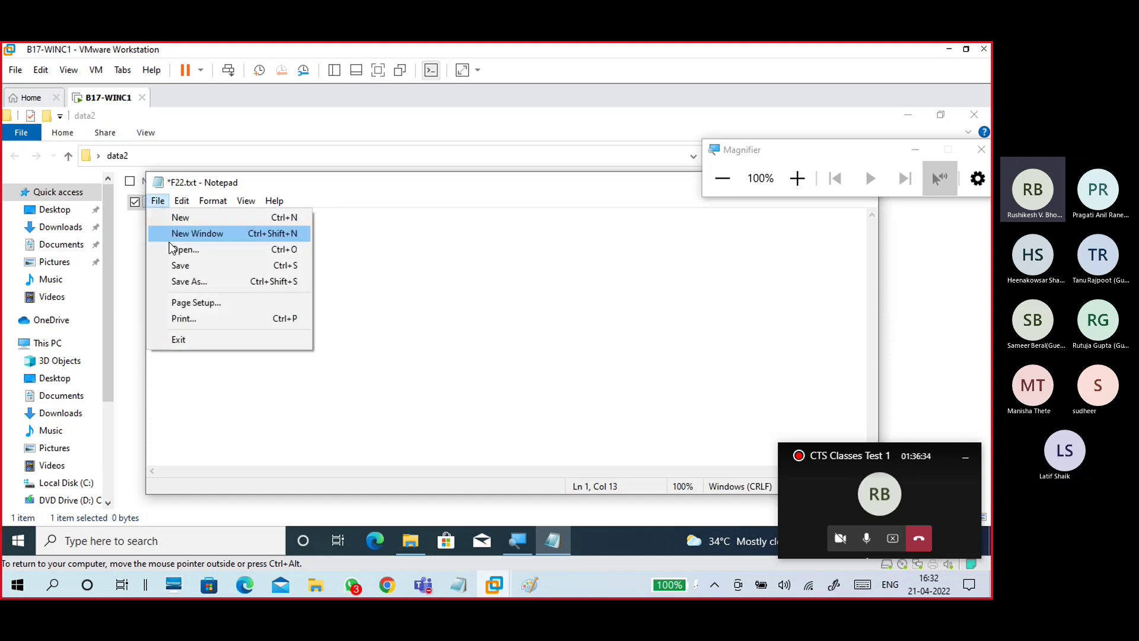
pyautogui.click(178, 265)
pyautogui.moveTo(529, 187); pyautogui.dragTo(364, 235)
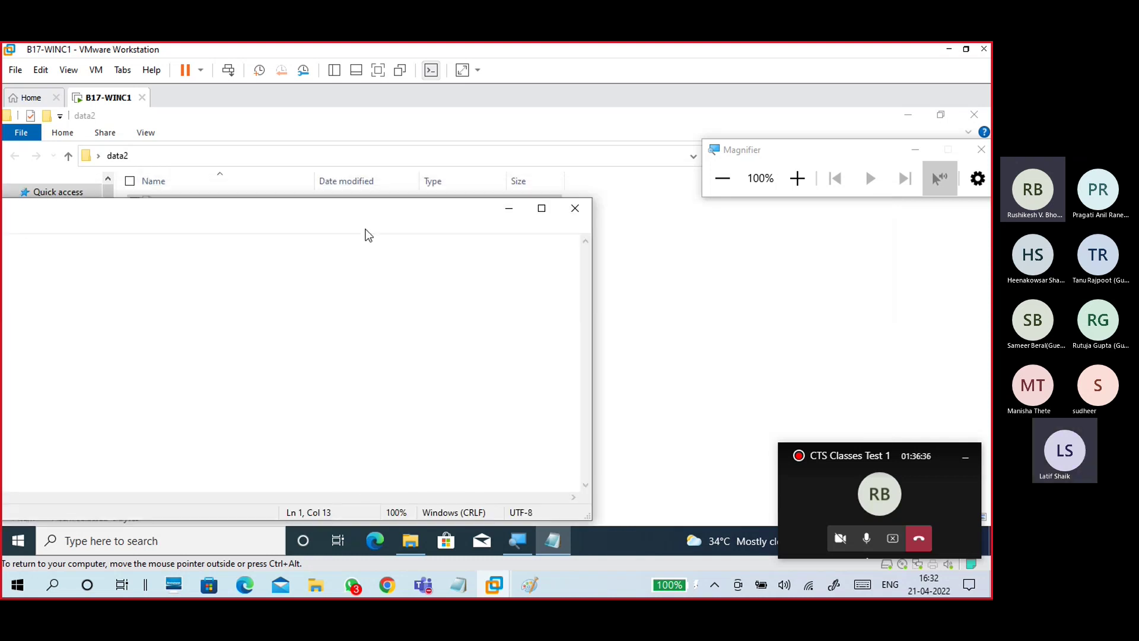
pyautogui.click(575, 208)
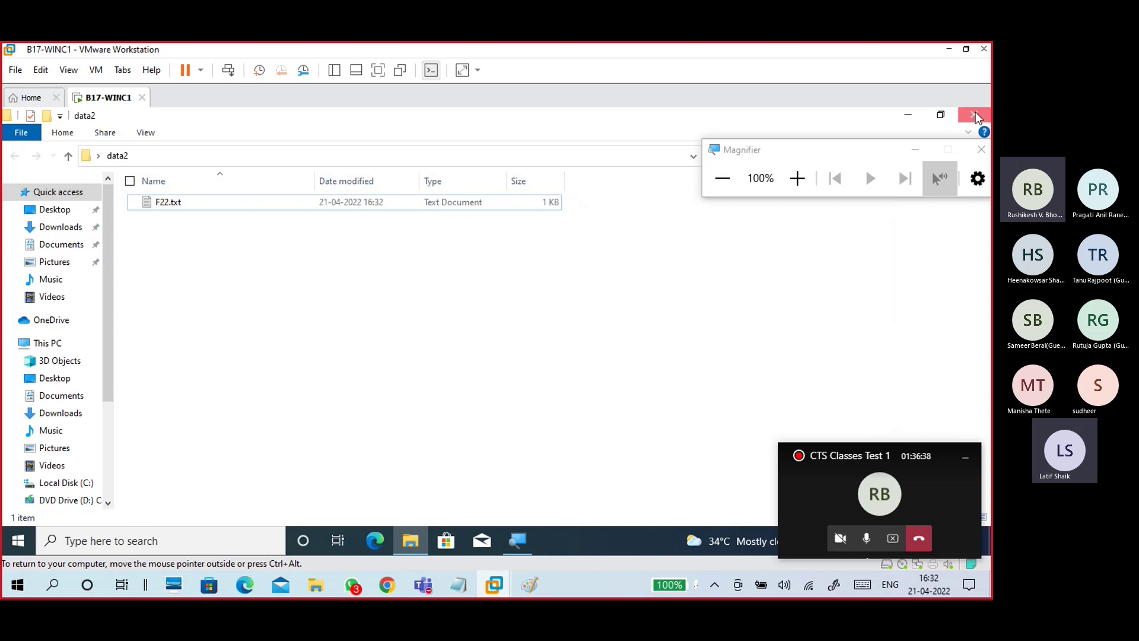
pyautogui.click(976, 117)
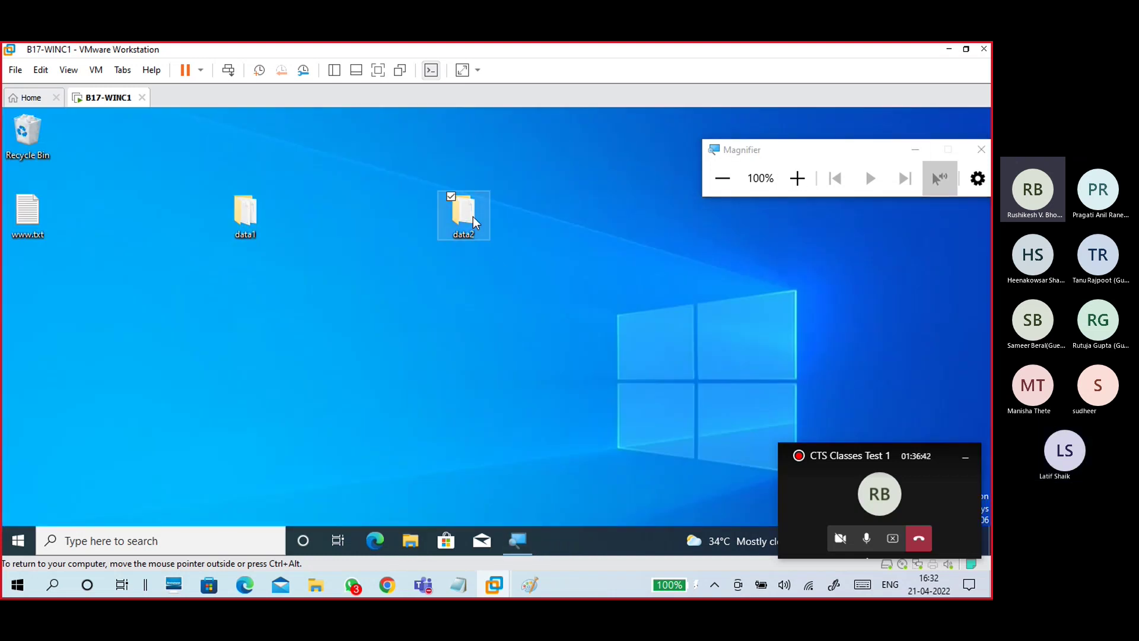
# Step: In data2's Advanced Sharing, turn on sharing and rename the share to share2
pyautogui.rightClick(474, 223)
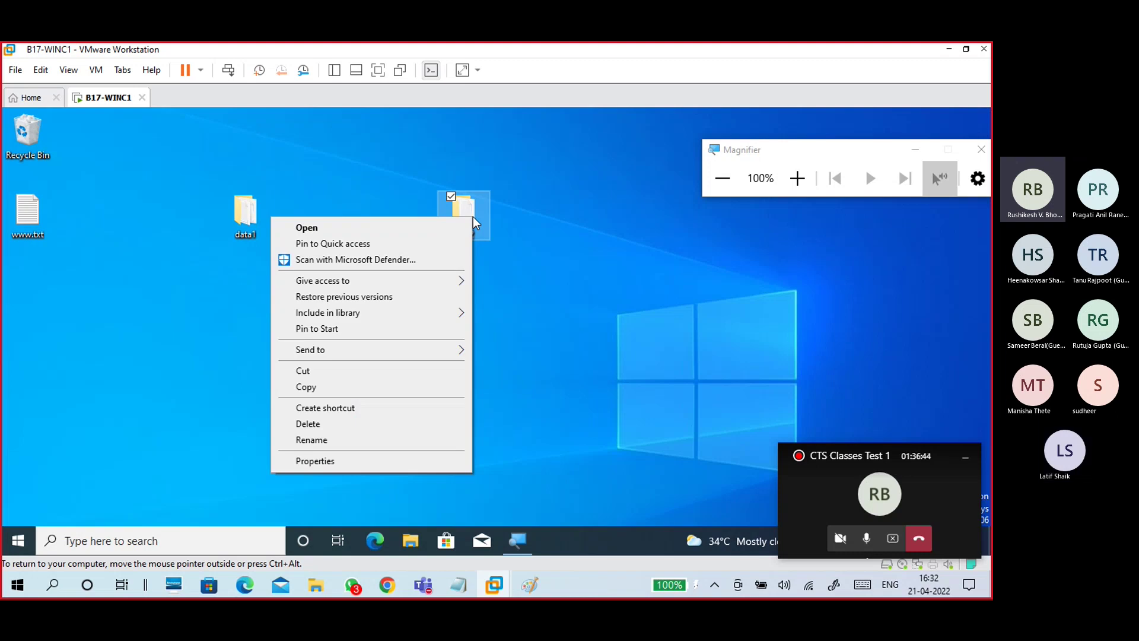
pyautogui.click(300, 464)
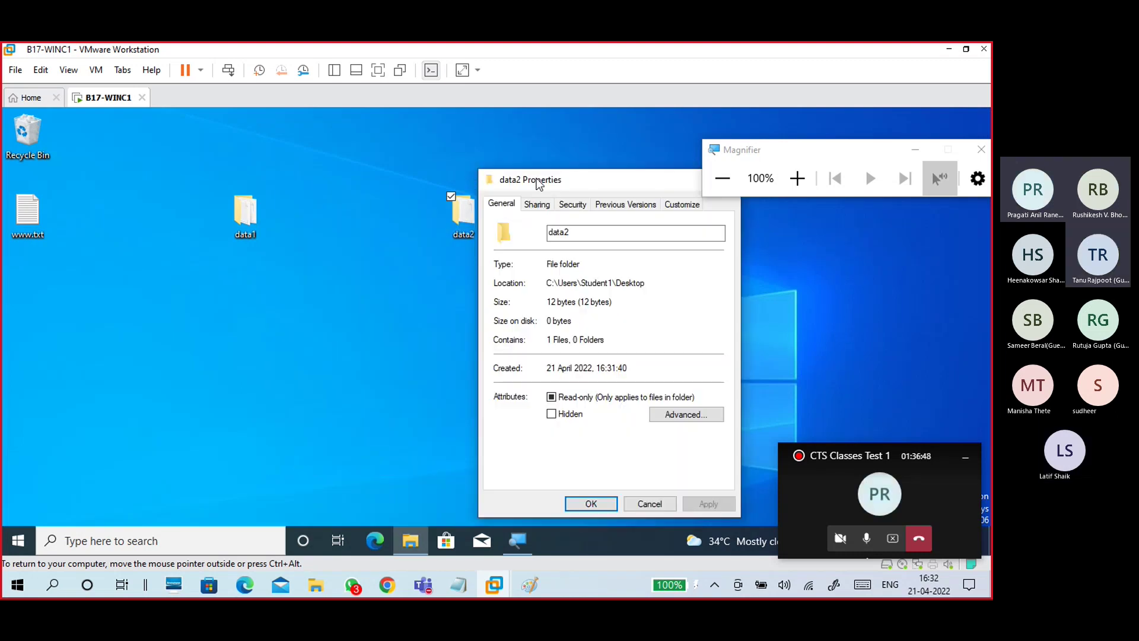
pyautogui.click(797, 177)
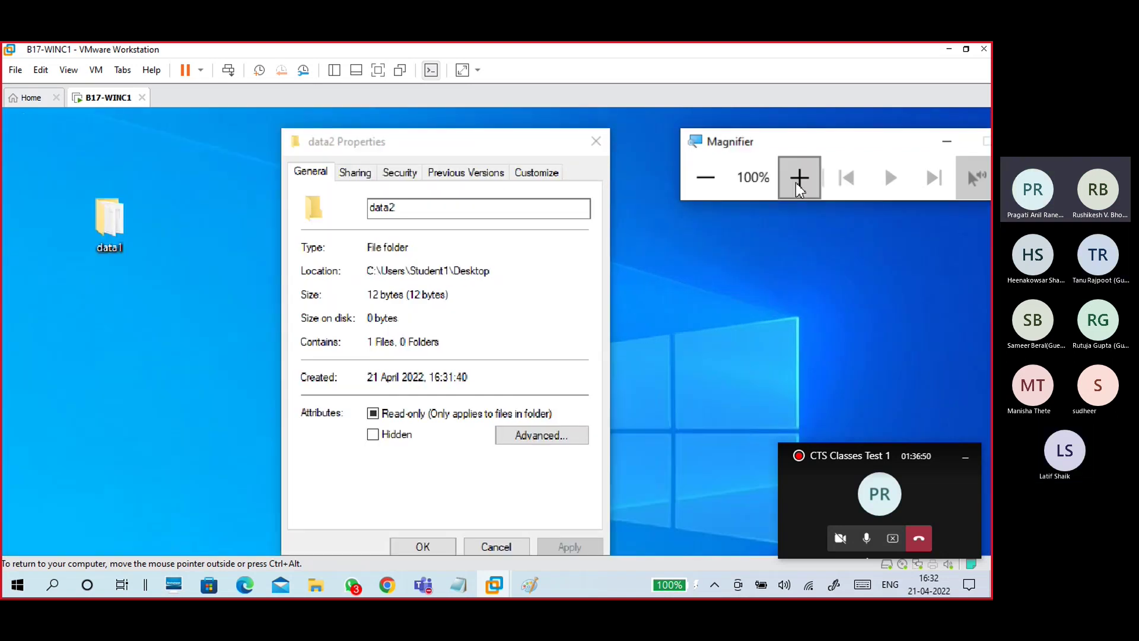
pyautogui.click(355, 174)
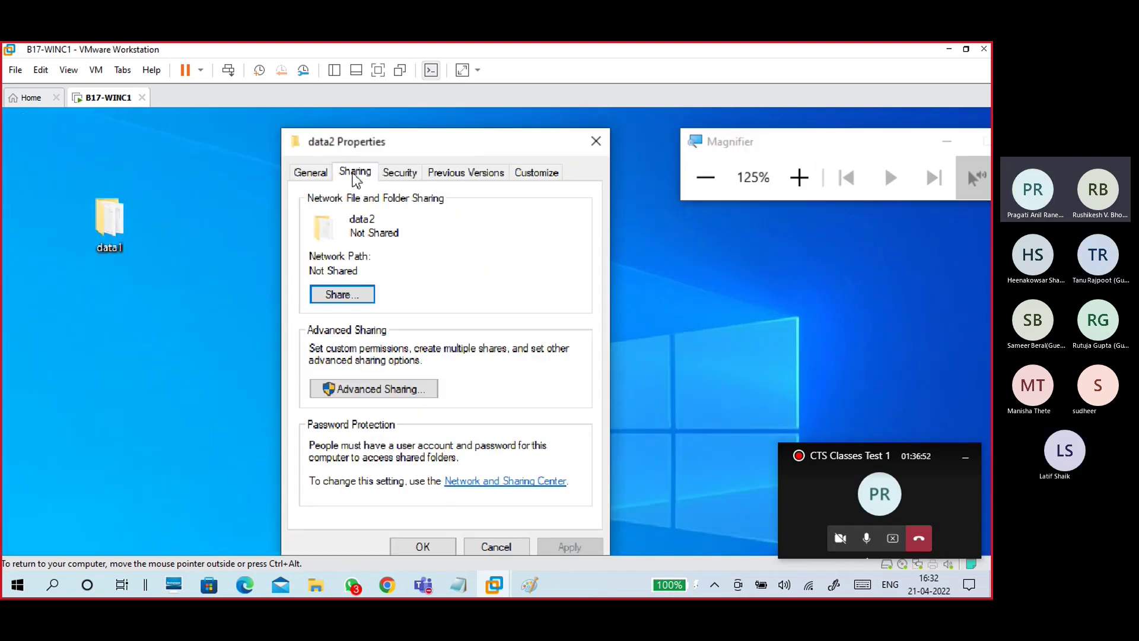
pyautogui.click(365, 391)
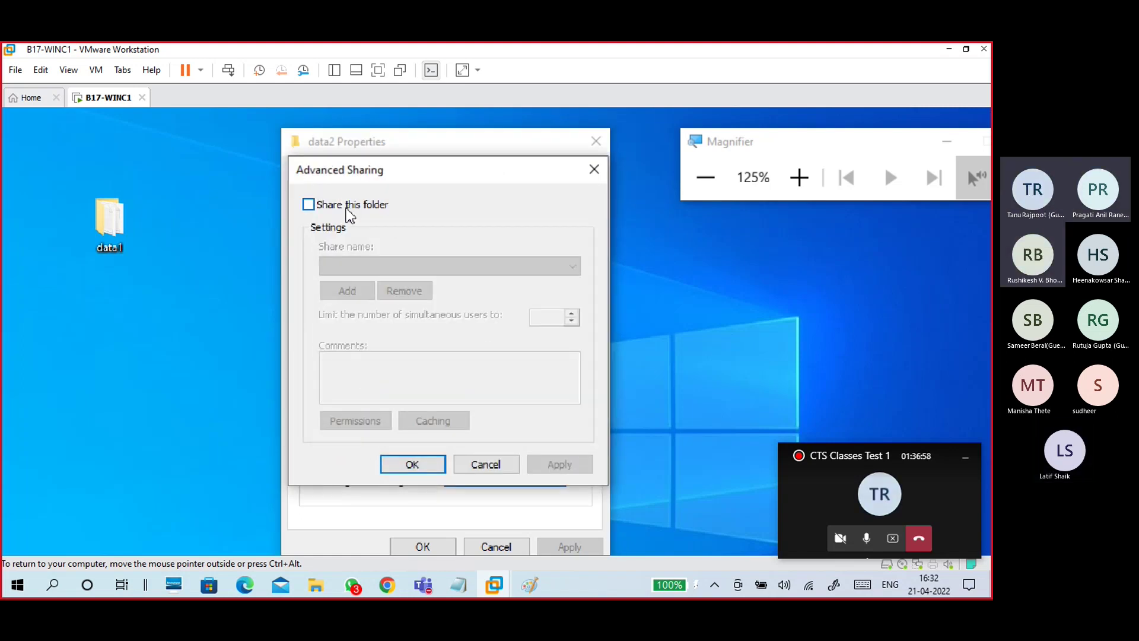
pyautogui.click(348, 209)
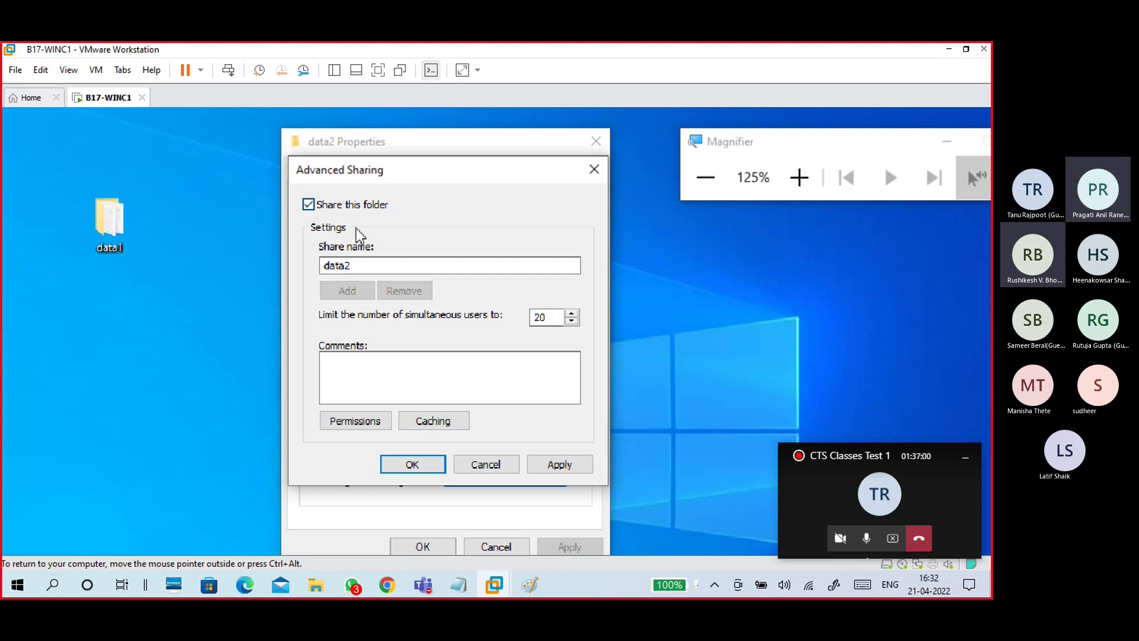
pyautogui.moveTo(368, 267); pyautogui.dragTo(311, 267)
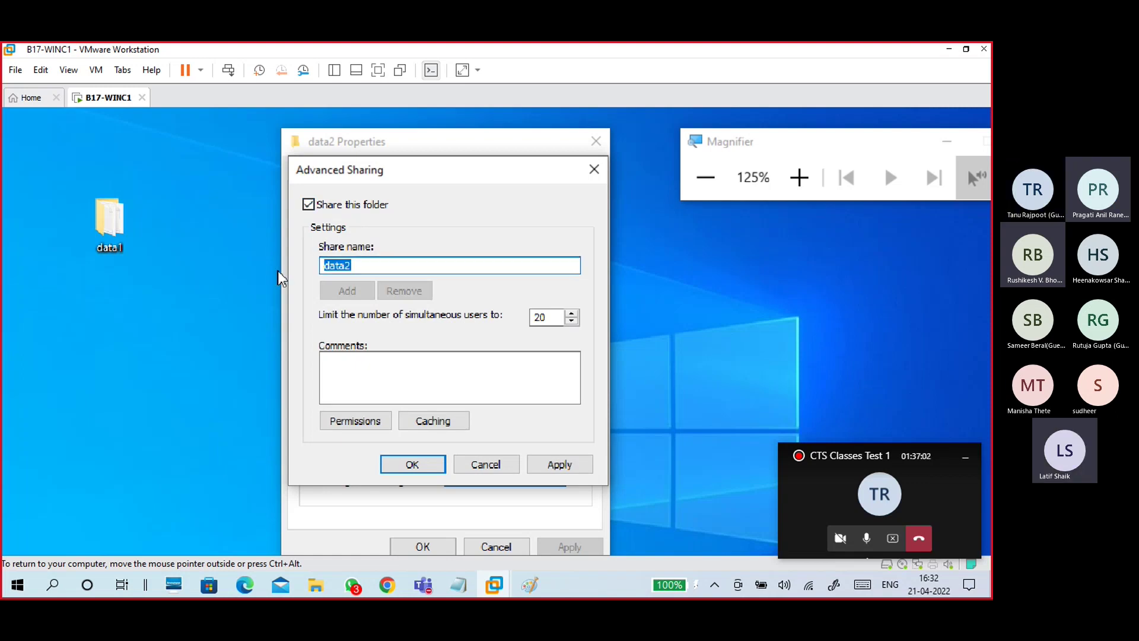
pyautogui.write('share2')
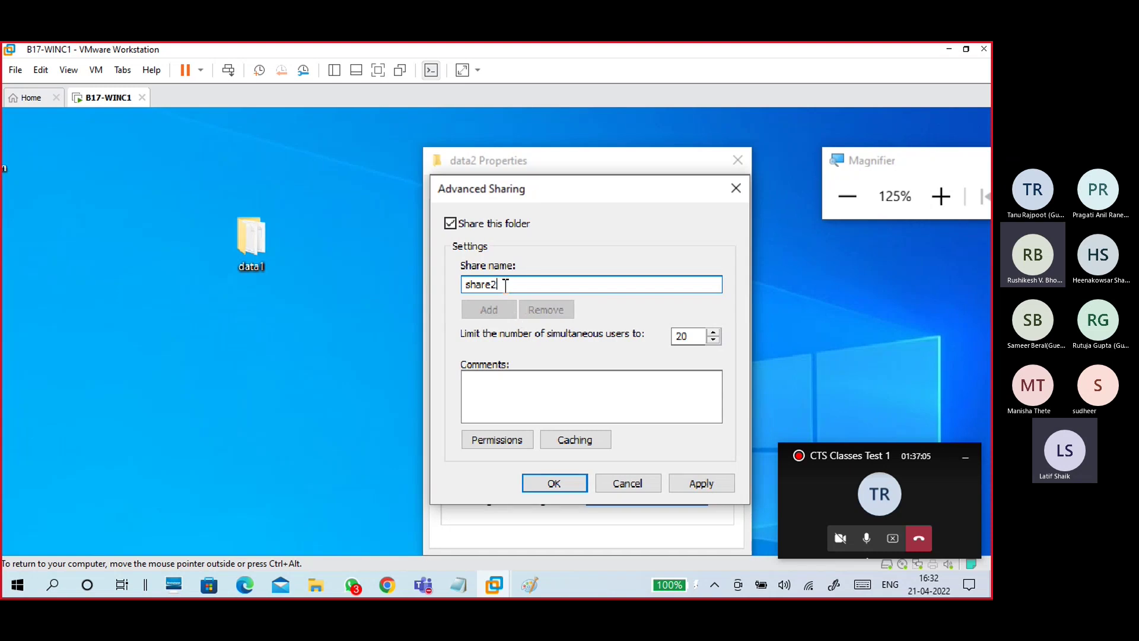
pyautogui.doubleClick(505, 286)
# Step: Allow Everyone Full Control in the share2 permissions and apply the sharing settings
pyautogui.click(486, 440)
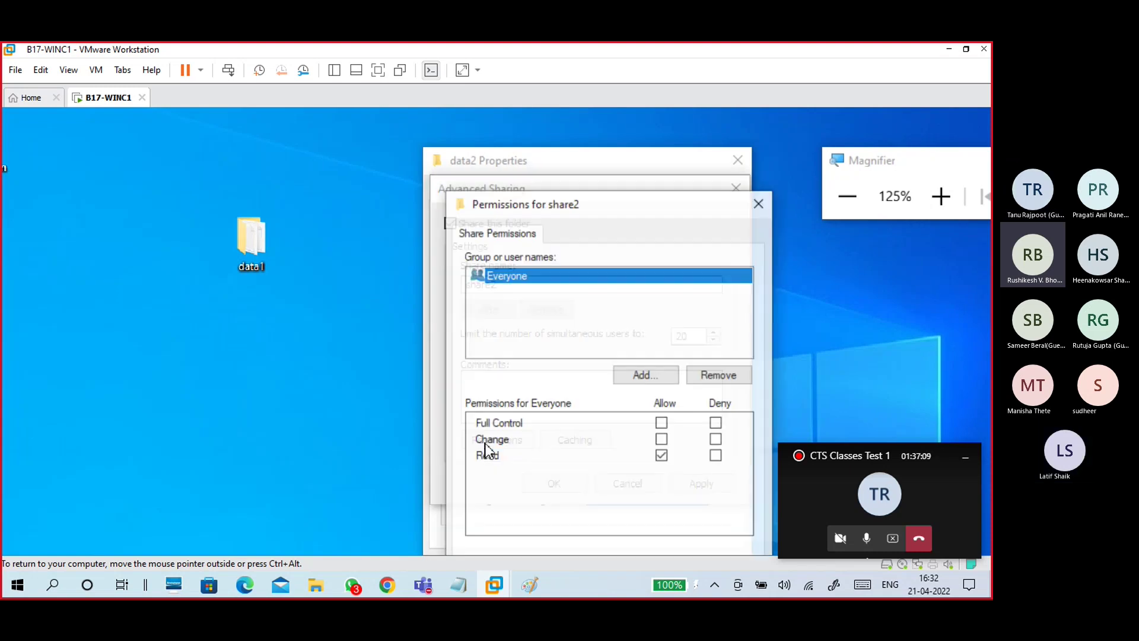
pyautogui.click(662, 424)
pyautogui.click(520, 277)
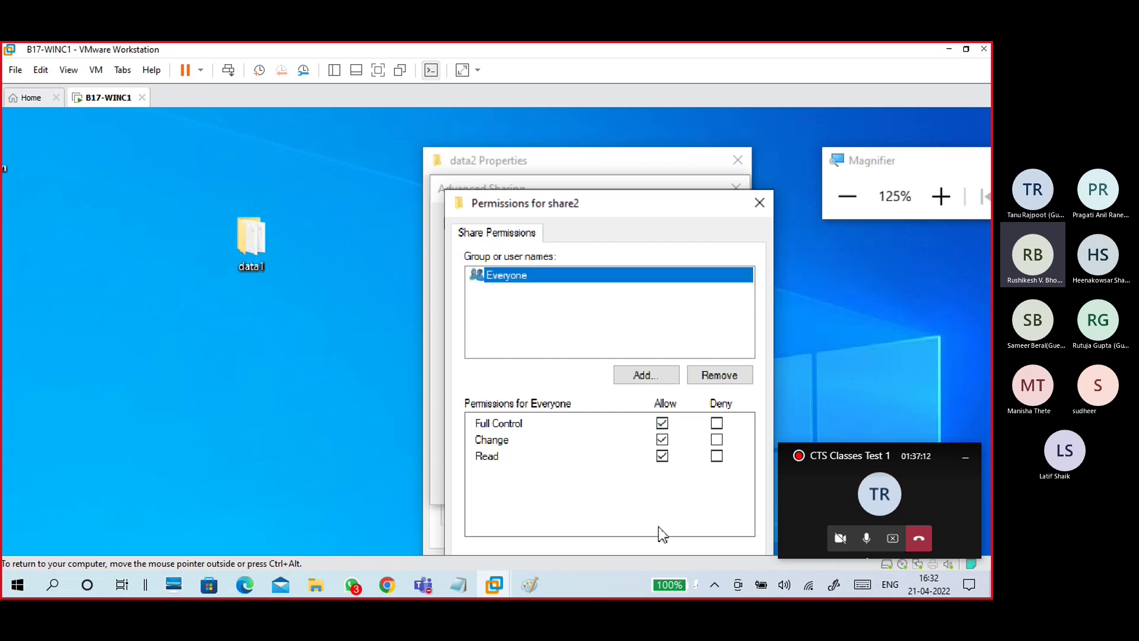
pyautogui.click(733, 466)
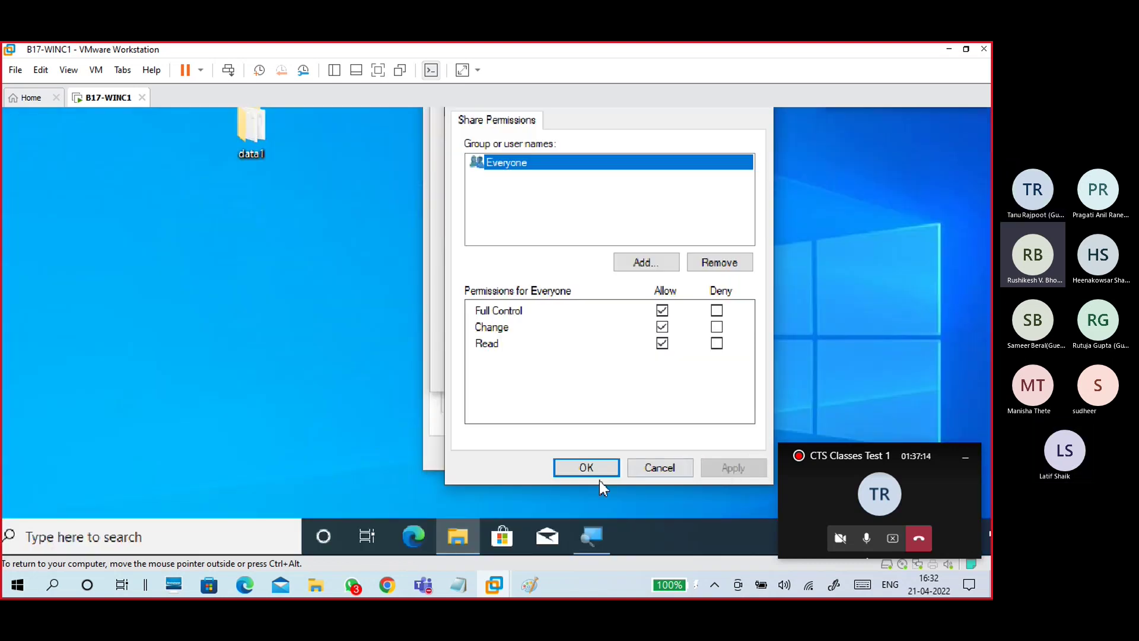
pyautogui.click(599, 475)
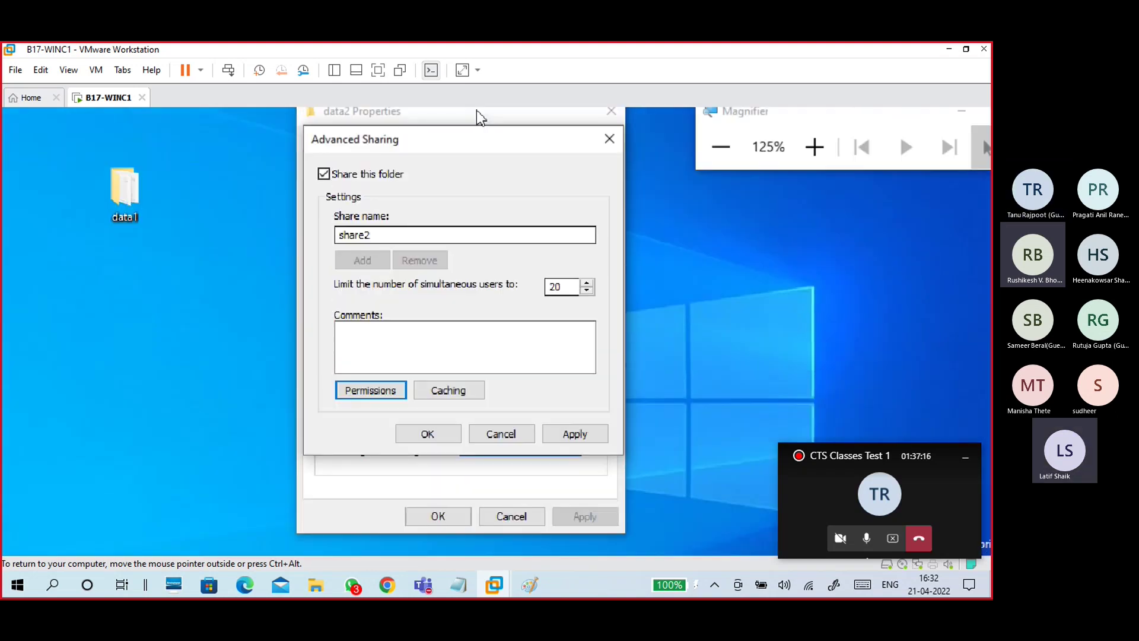
pyautogui.click(576, 472)
pyautogui.click(427, 472)
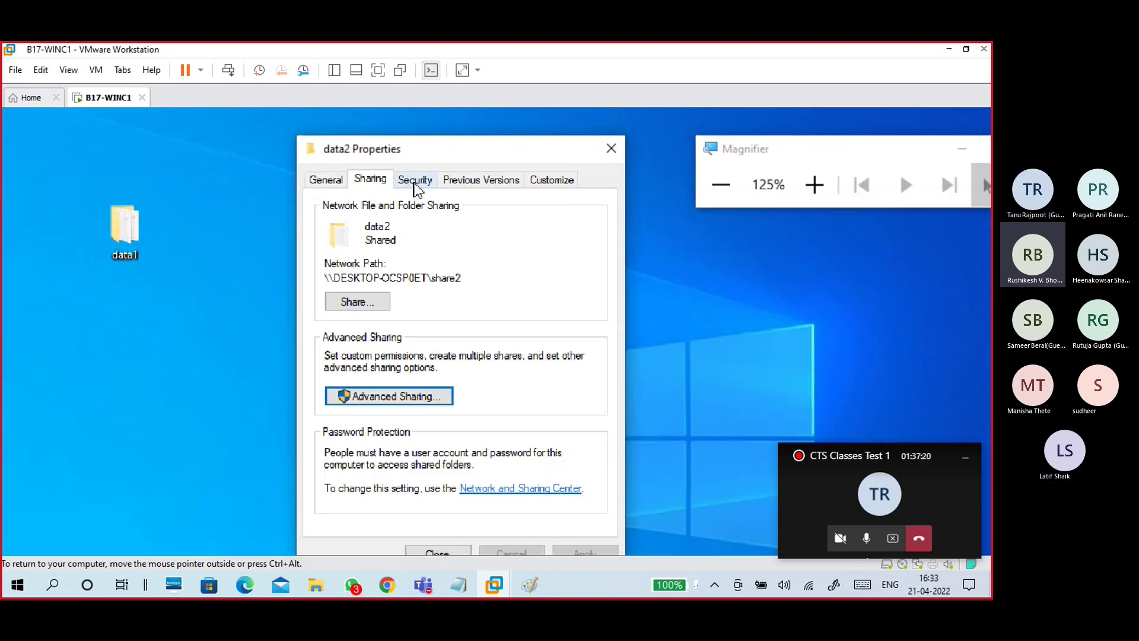
# Step: Add Everyone to data2's security permissions with Full control, then return to the Sharing tab
pyautogui.click(415, 181)
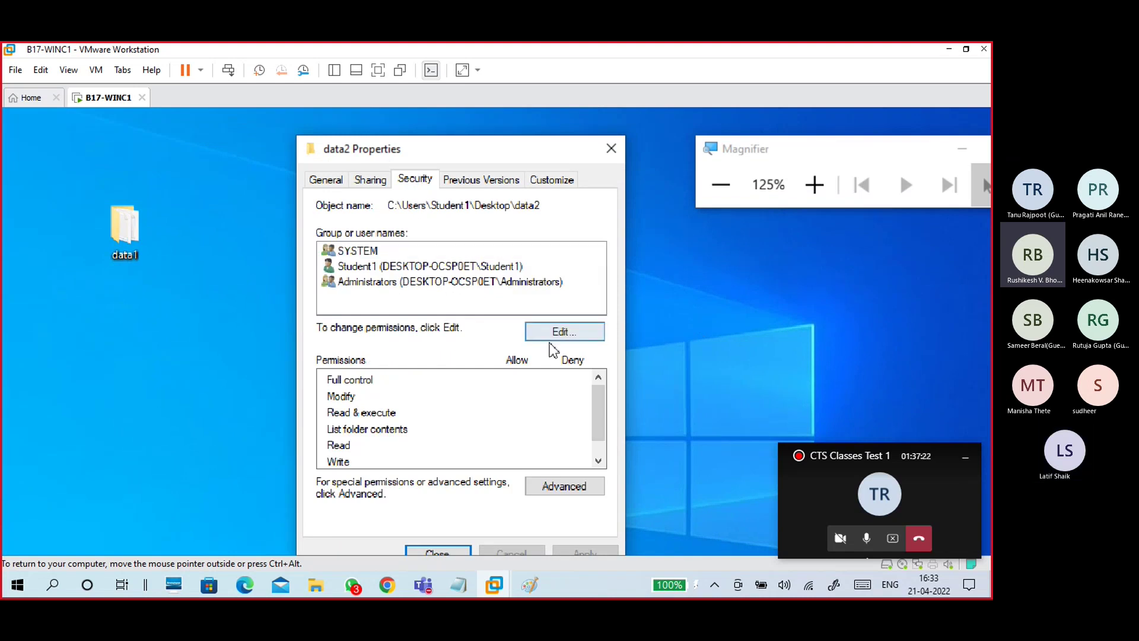
pyautogui.click(554, 331)
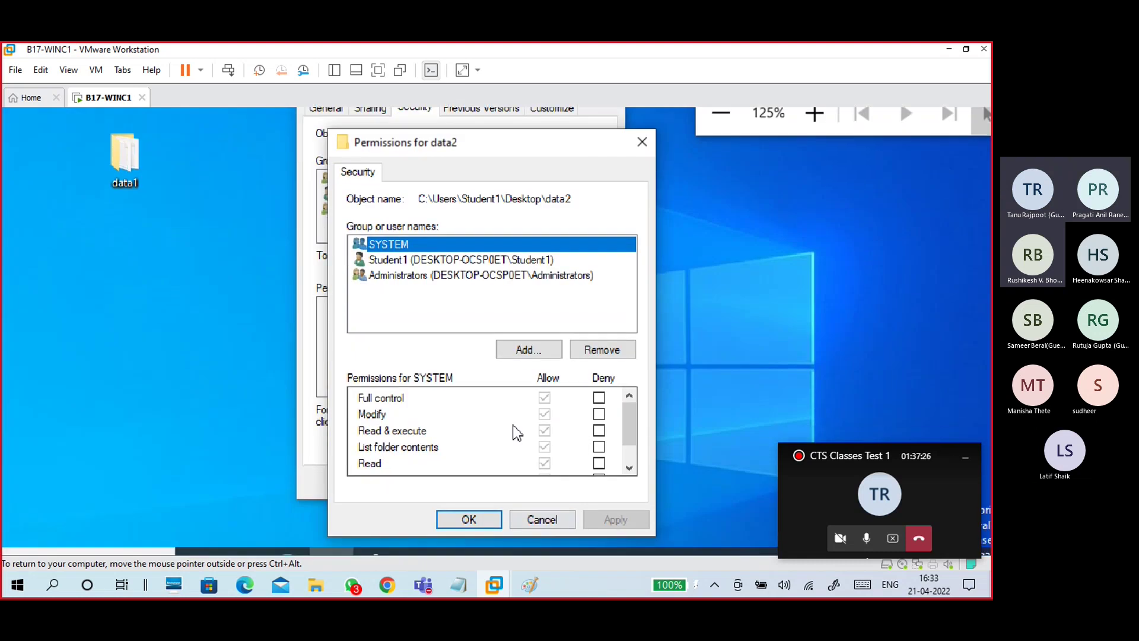
pyautogui.click(524, 353)
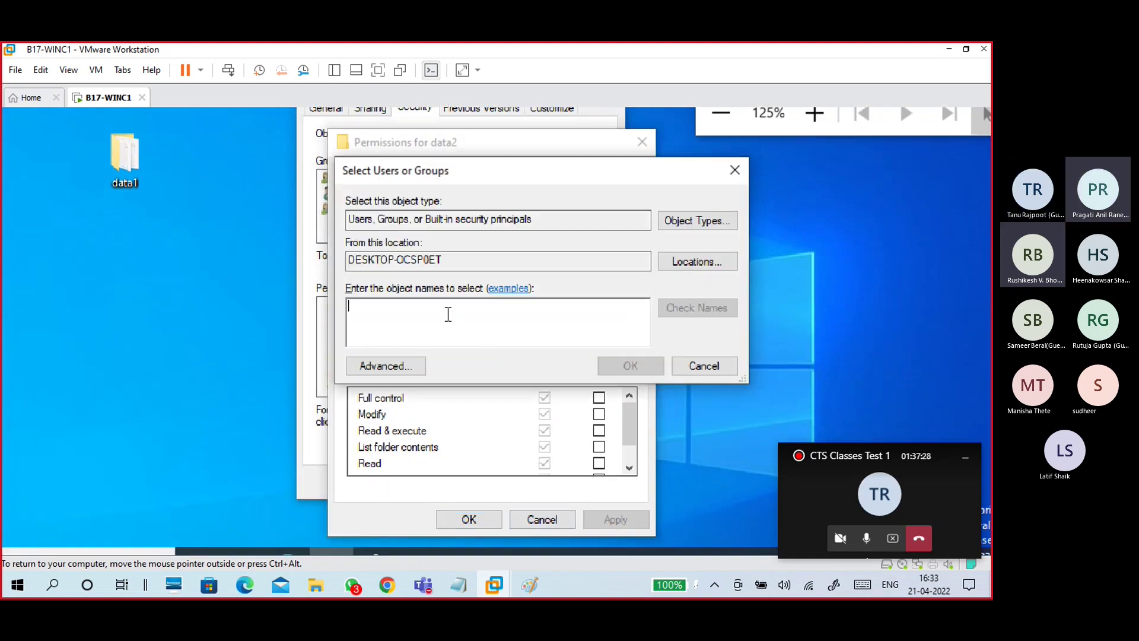
pyautogui.write('ever')
pyautogui.click(805, 337)
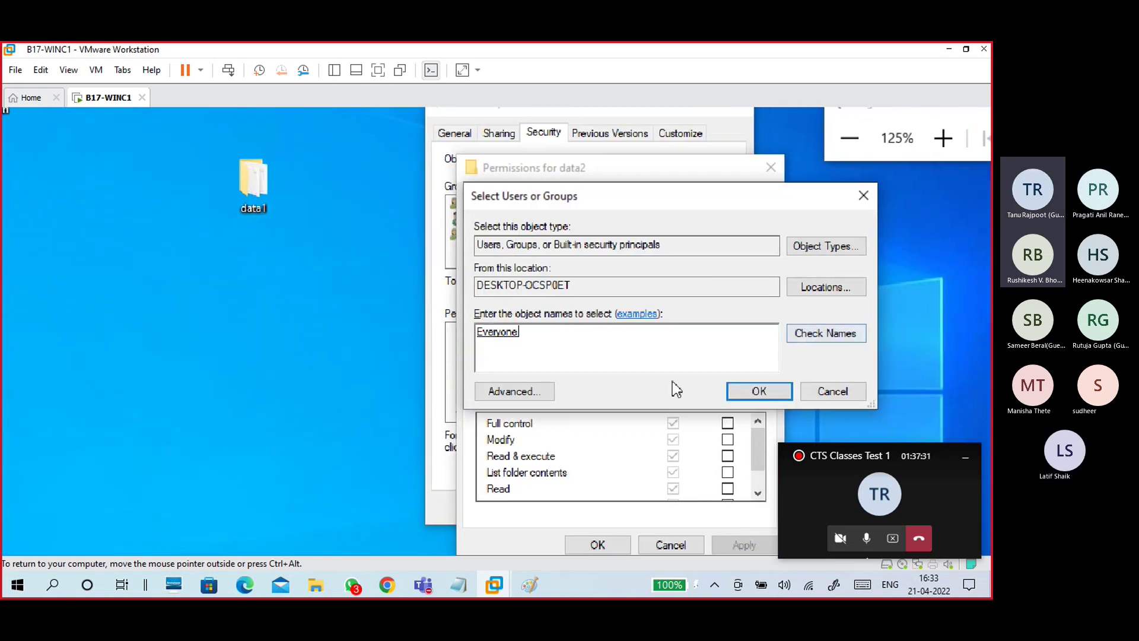
pyautogui.click(760, 392)
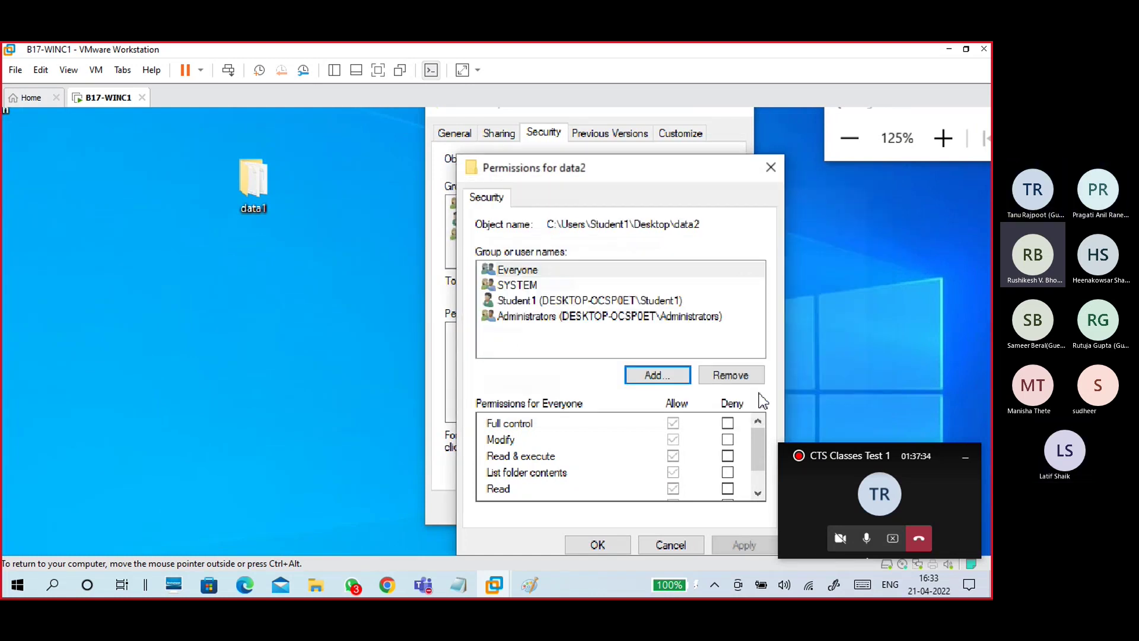
pyautogui.click(537, 272)
pyautogui.click(673, 423)
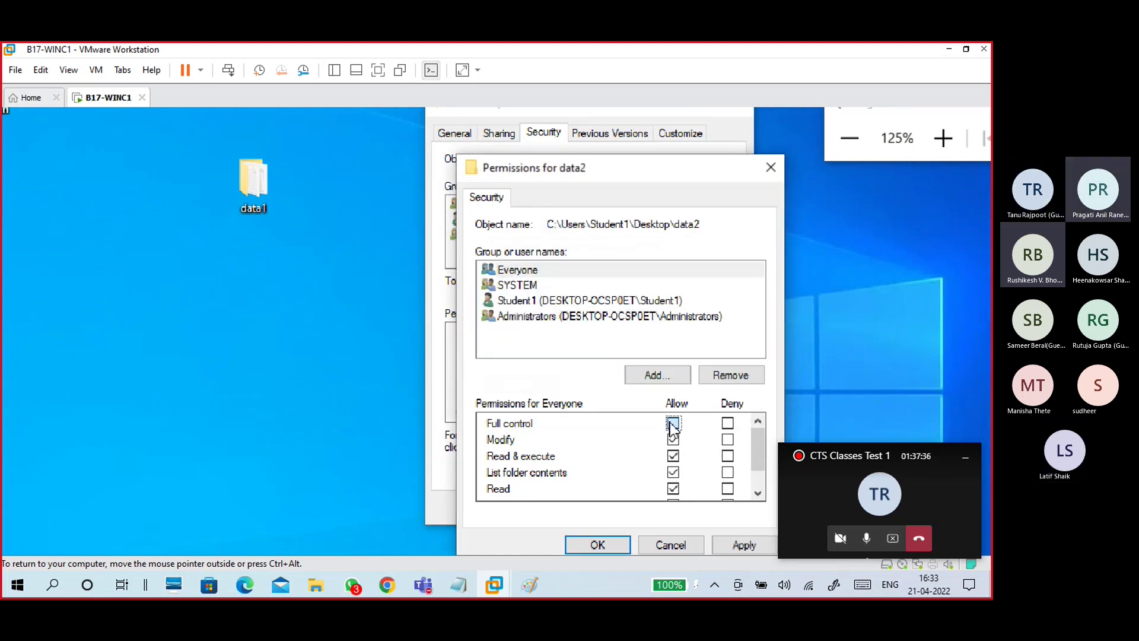
pyautogui.click(743, 490)
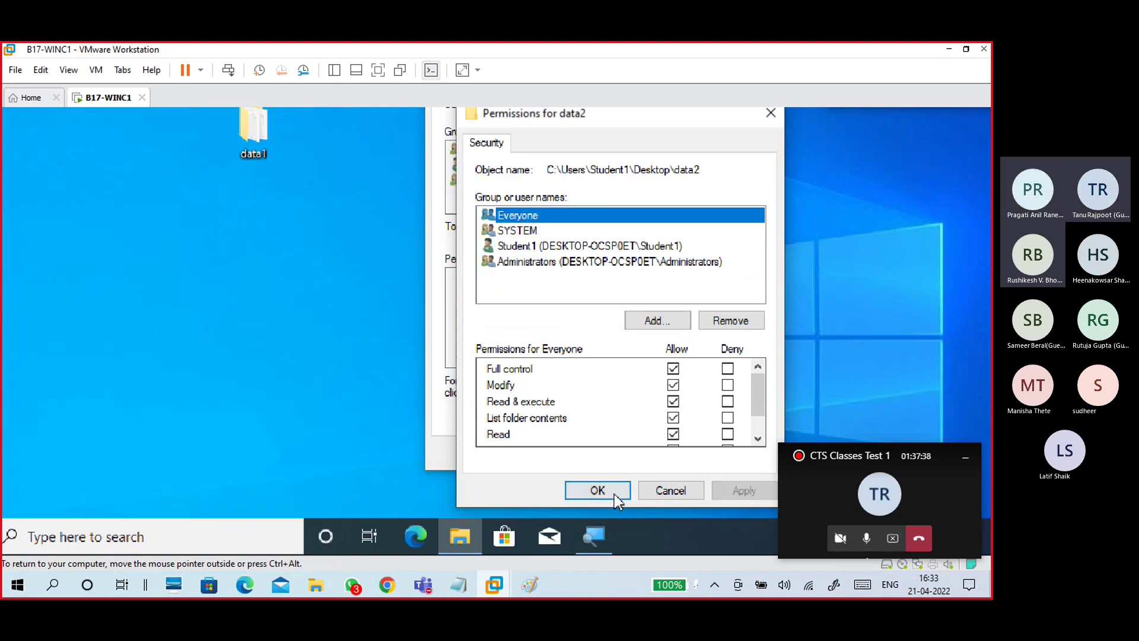
pyautogui.click(614, 493)
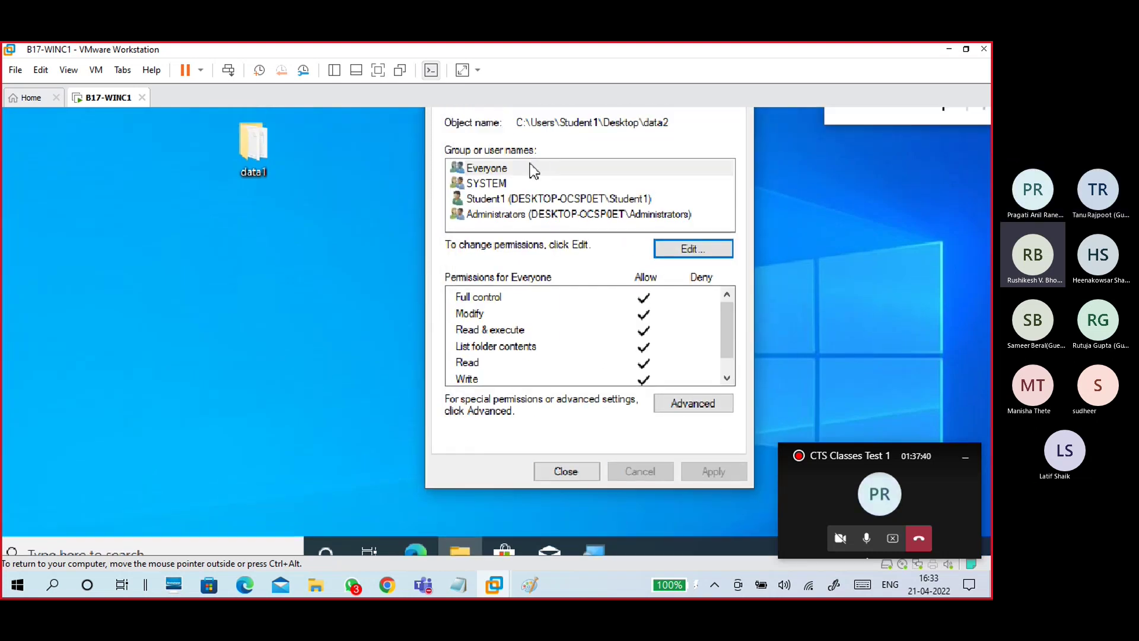
pyautogui.click(514, 172)
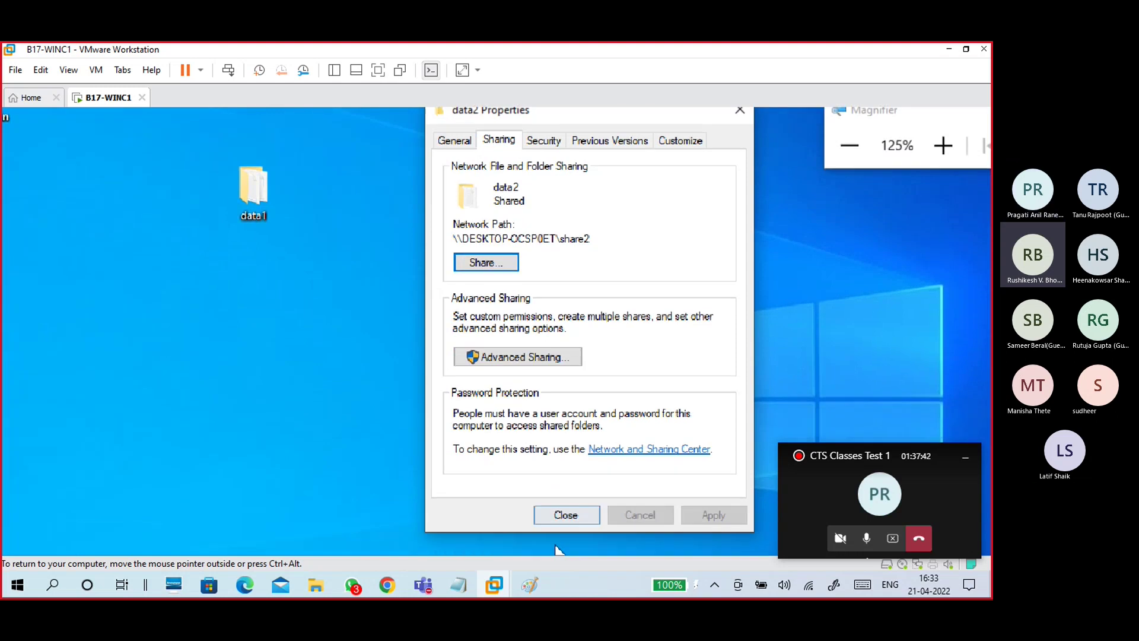
# Step: Close the data2 properties and bring up Run with \\192.168.2.139 entered
pyautogui.click(565, 510)
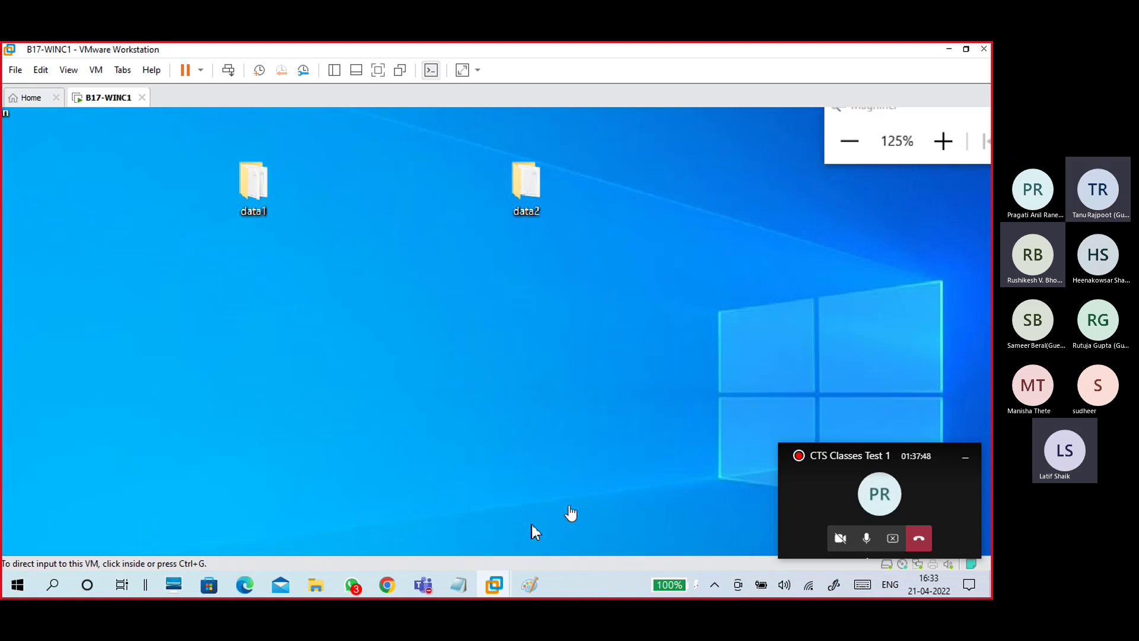
pyautogui.moveTo(315, 586)
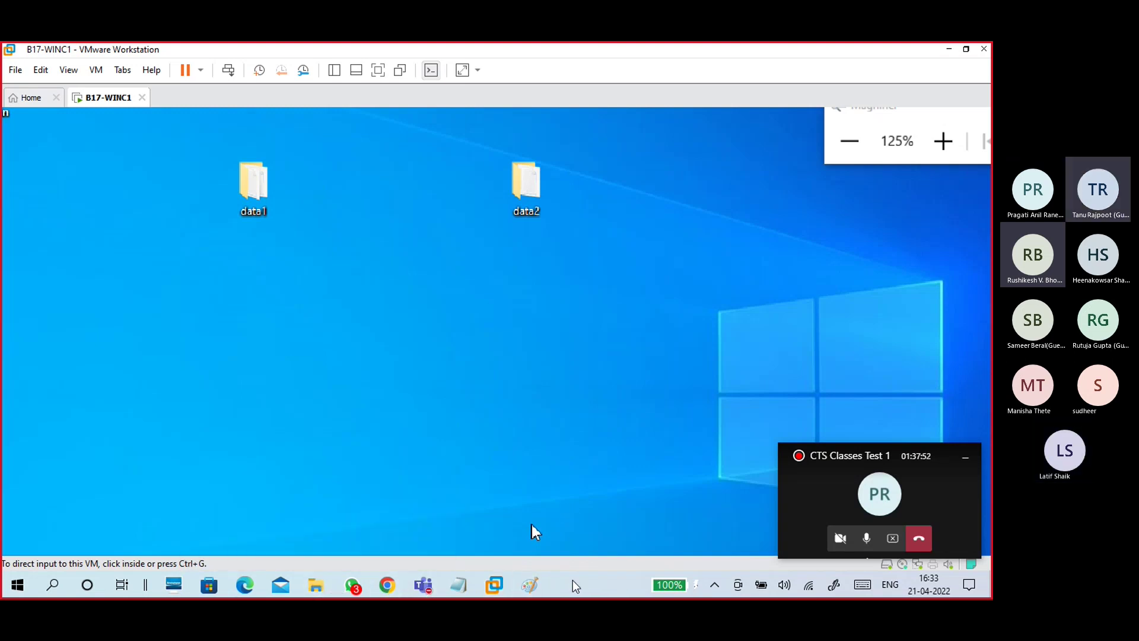
pyautogui.press('super+r')
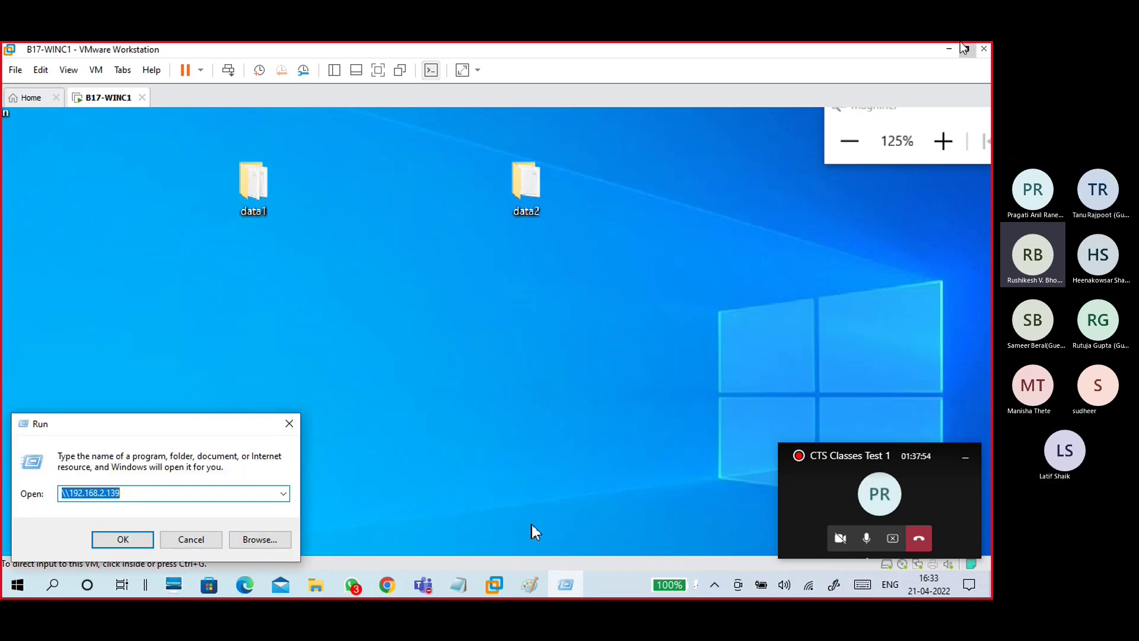
# Step: From the host, open \\192.168.2.139 and browse into the share2 share
pyautogui.click(950, 49)
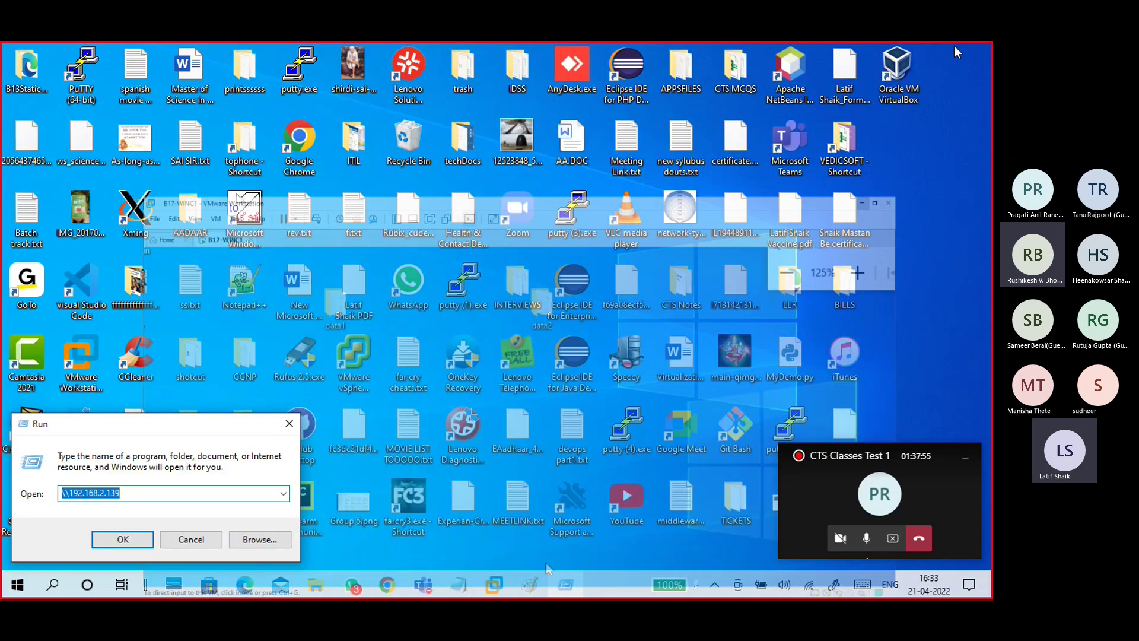
pyautogui.click(106, 492)
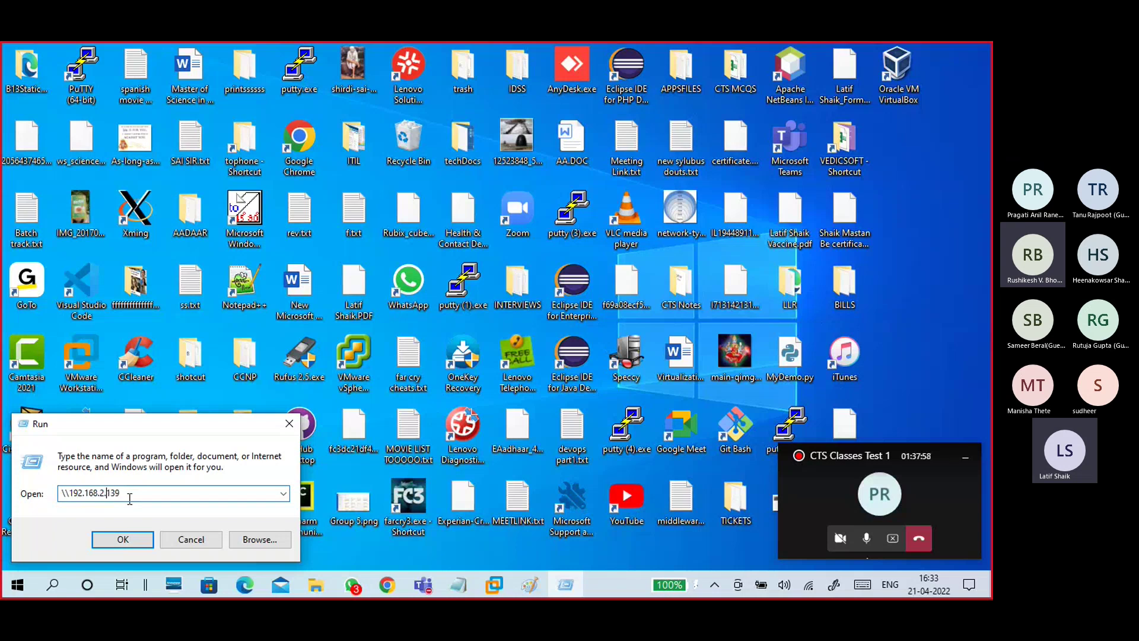
pyautogui.click(135, 543)
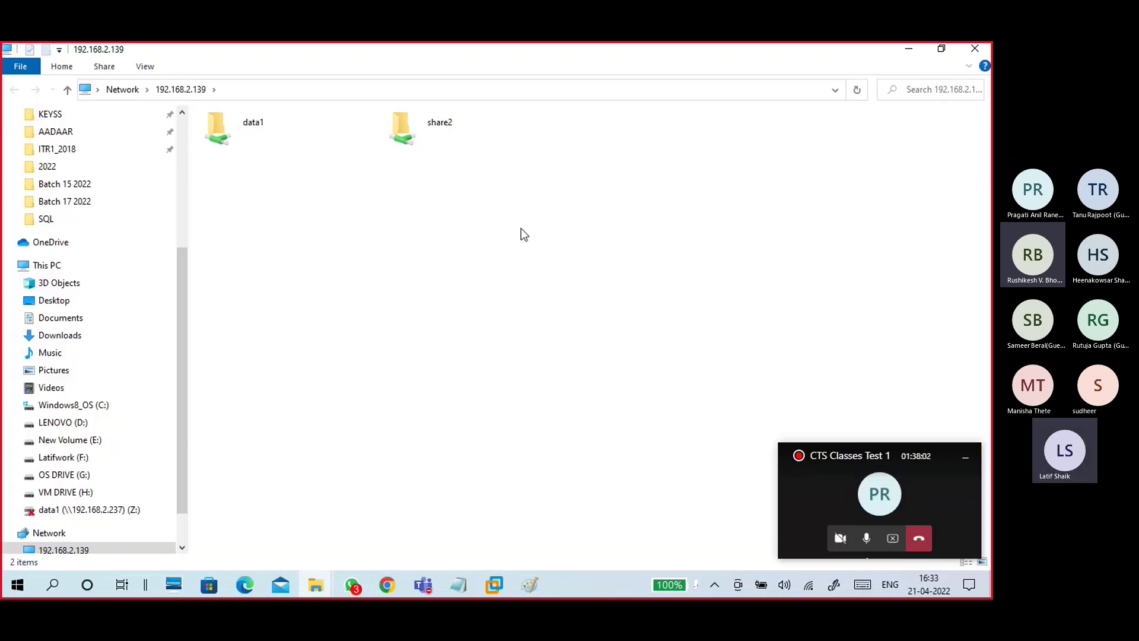
pyautogui.click(443, 130)
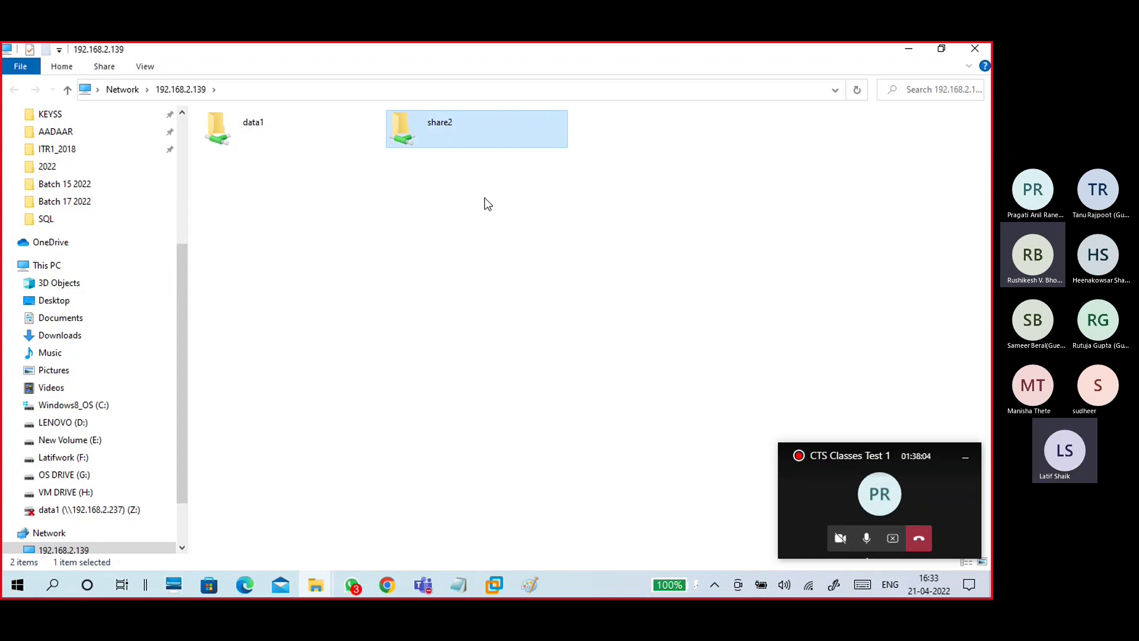
pyautogui.doubleClick(457, 137)
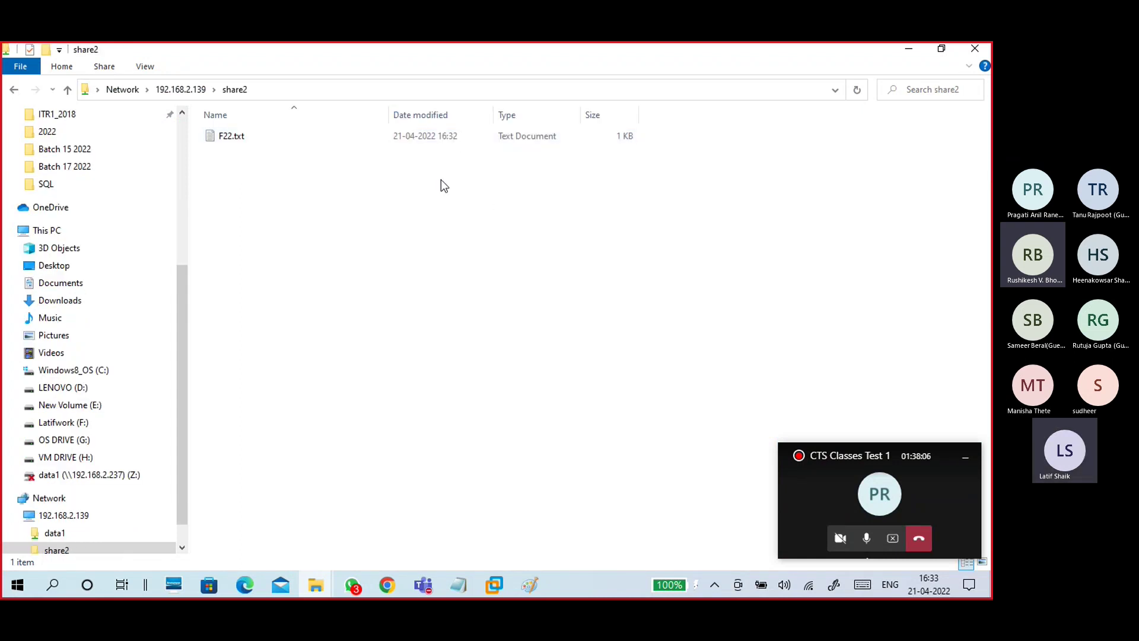
# Step: Read F22.txt ('this is f22'), go back to the share list, and minimize Explorer
pyautogui.doubleClick(226, 140)
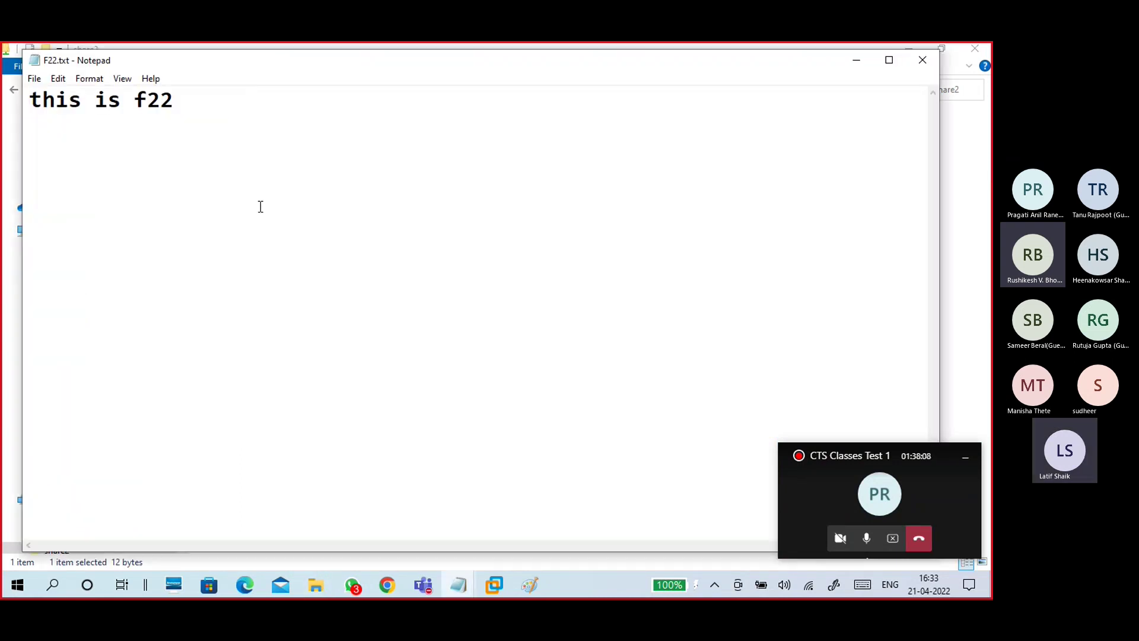
pyautogui.click(921, 60)
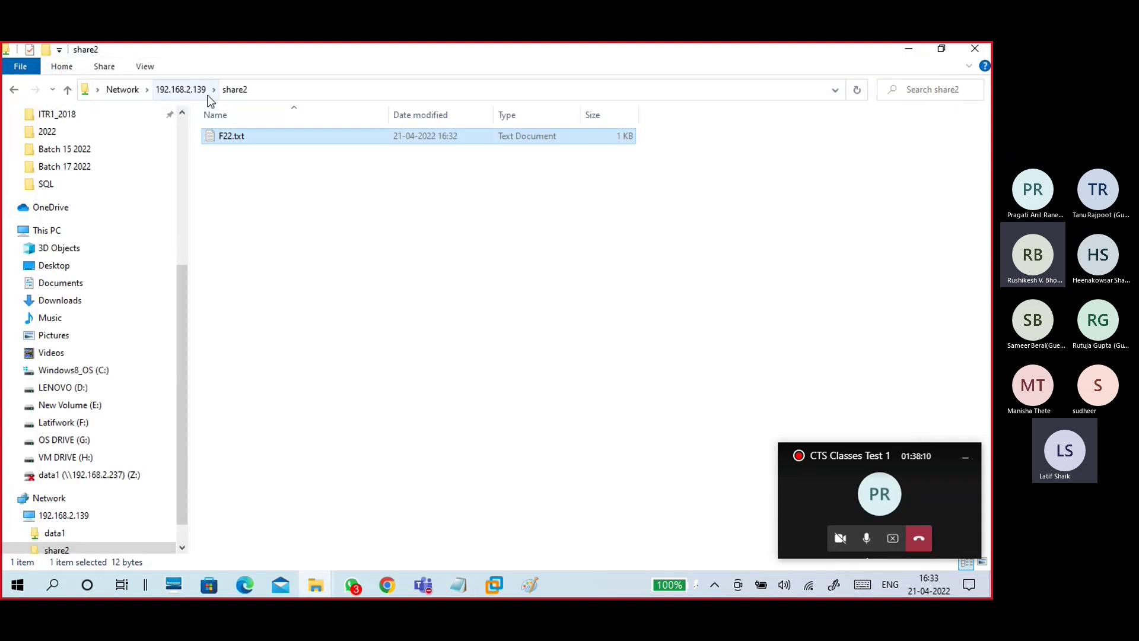
pyautogui.click(178, 89)
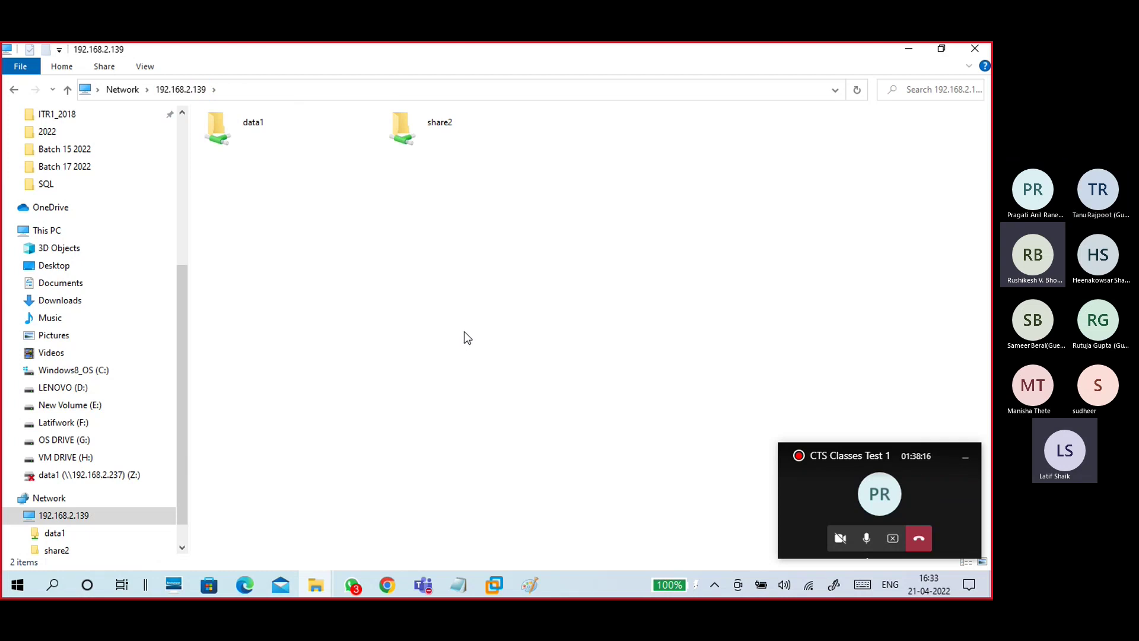
pyautogui.click(899, 54)
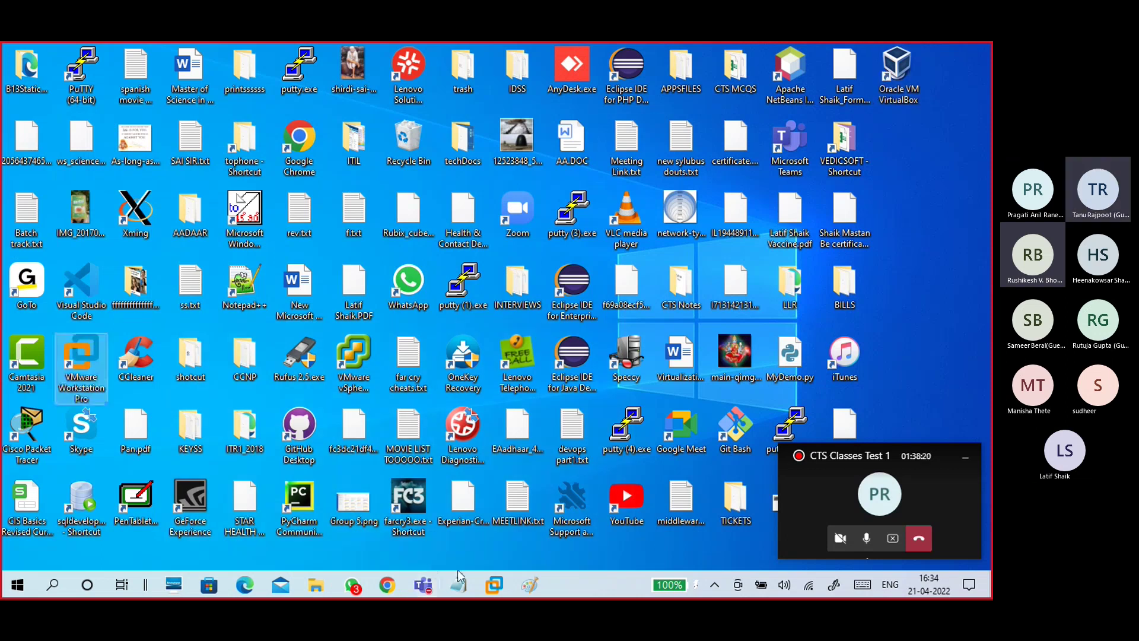
# Step: Bring the 21-04 win10.txt notes forward and review the PC139 sharing steps
pyautogui.moveTo(465, 590)
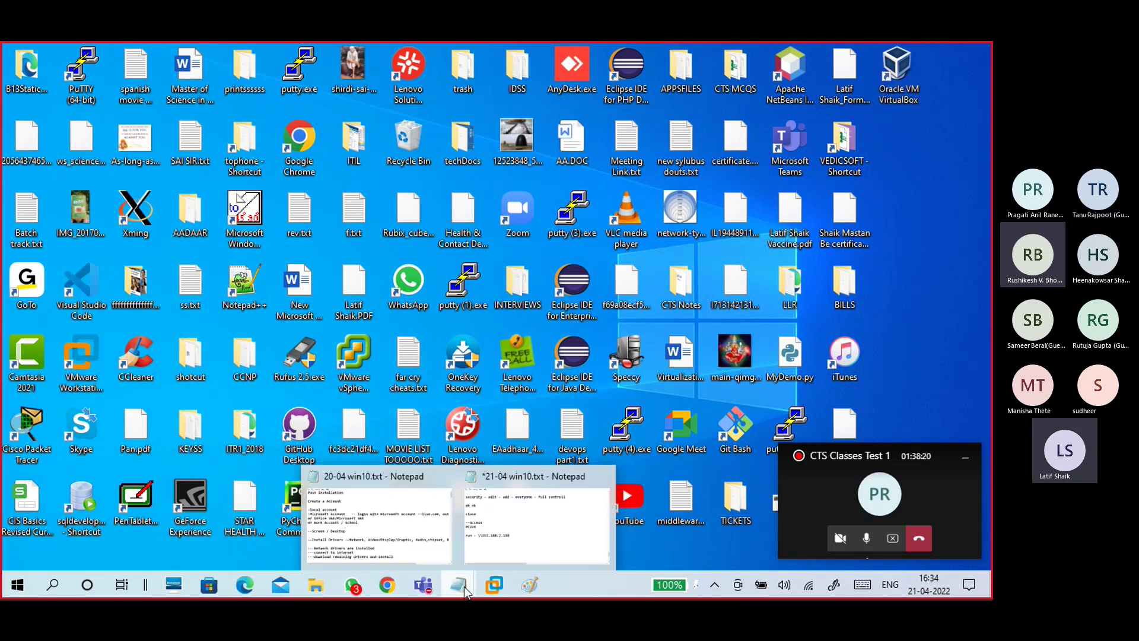
pyautogui.click(522, 510)
pyautogui.scroll(2, 431, 358)
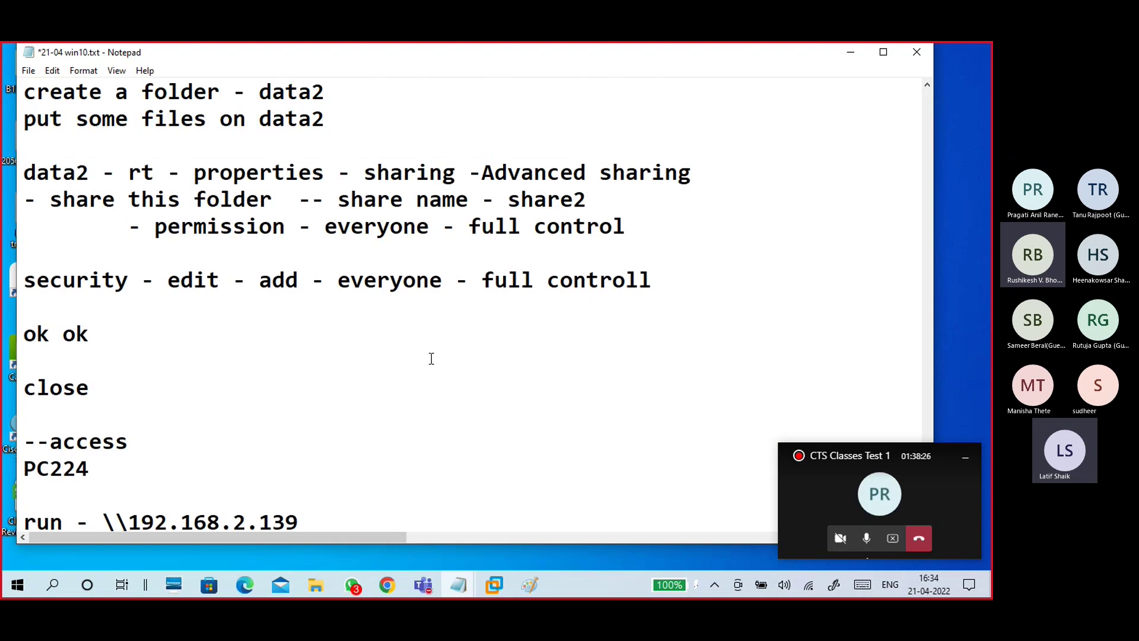
pyautogui.scroll(-3, 432, 359)
pyautogui.moveTo(365, 296); pyautogui.dragTo(27, 287)
pyautogui.scroll(6, 130, 279)
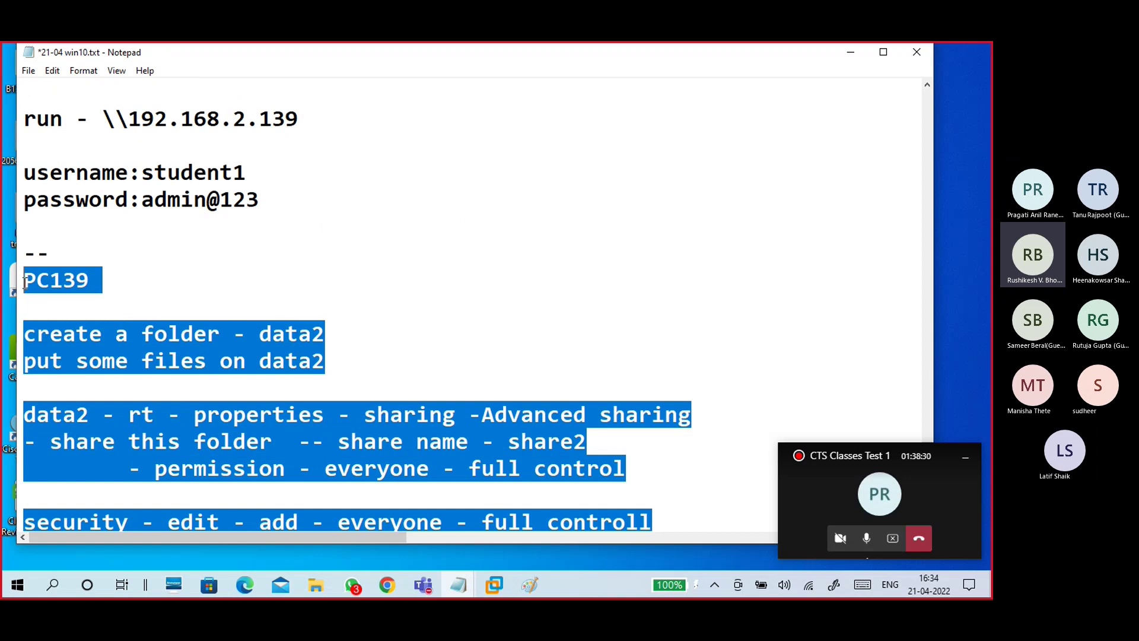
pyautogui.scroll(-5, 298, 372)
pyautogui.click(189, 330)
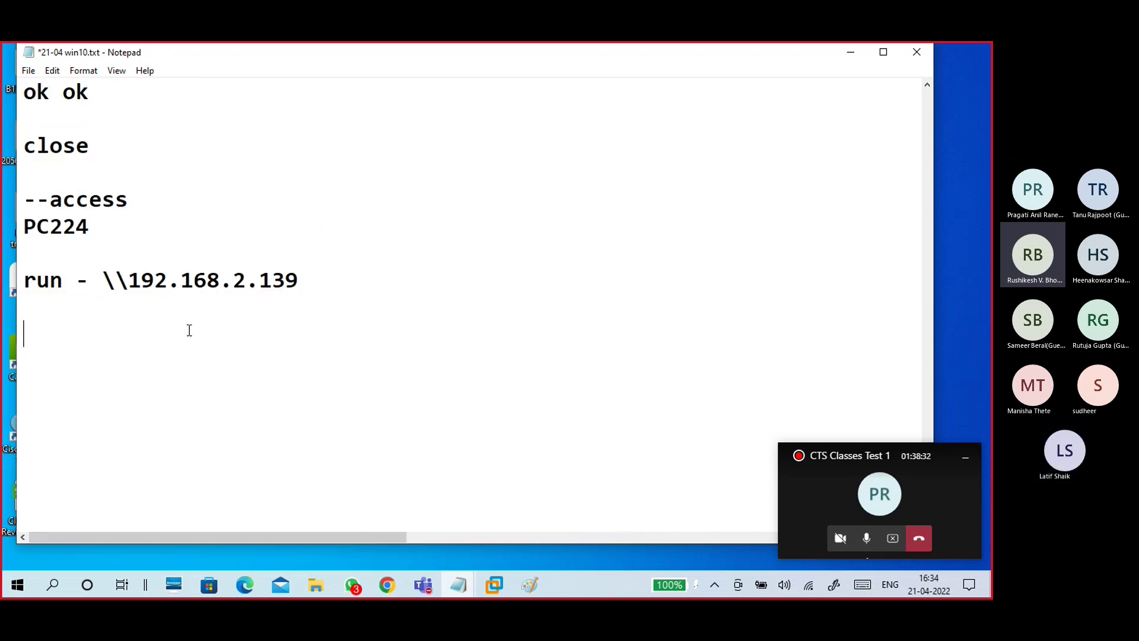
pyautogui.write('----')
pyautogui.hotkey('ctrl', 'z')
pyautogui.scroll(2, 350, 297)
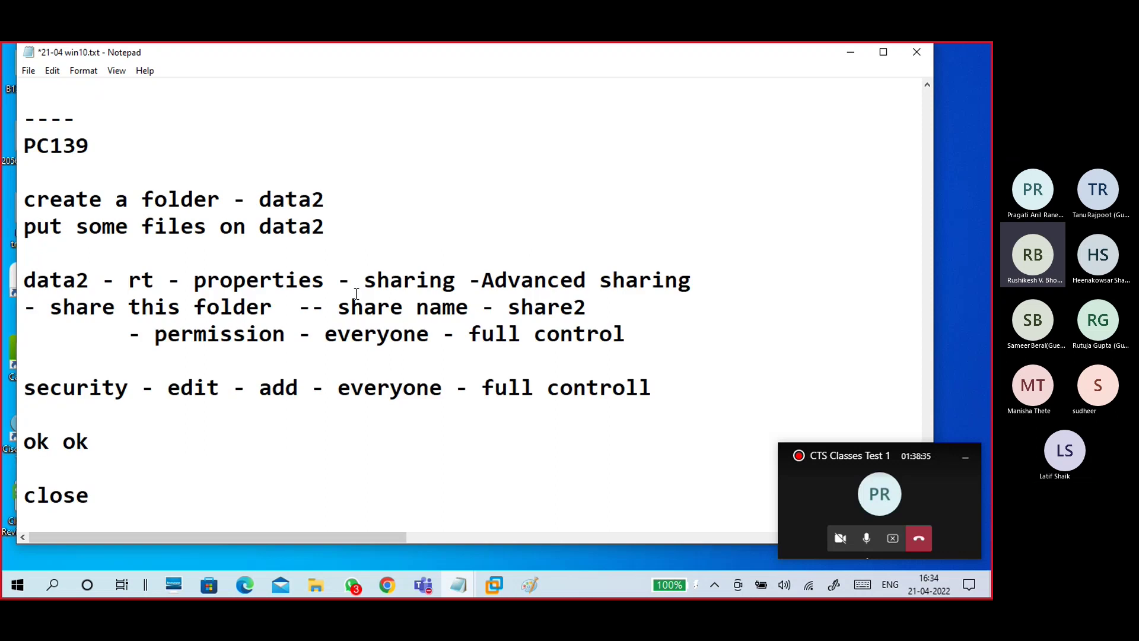
# Step: Change data2 to data3 in the notes and the share name share2 to share3$
pyautogui.click(338, 201)
pyautogui.press('BackSpace')
pyautogui.write('3')
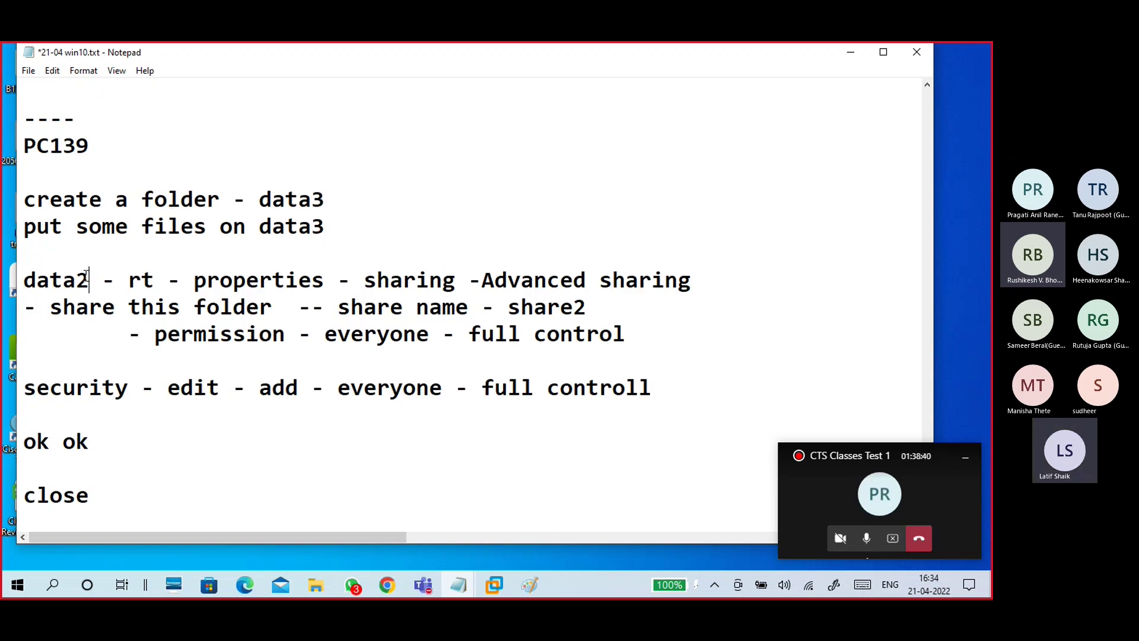
pyautogui.click(89, 279)
pyautogui.press('BackSpace')
pyautogui.write('3')
pyautogui.moveTo(586, 307); pyautogui.dragTo(505, 306)
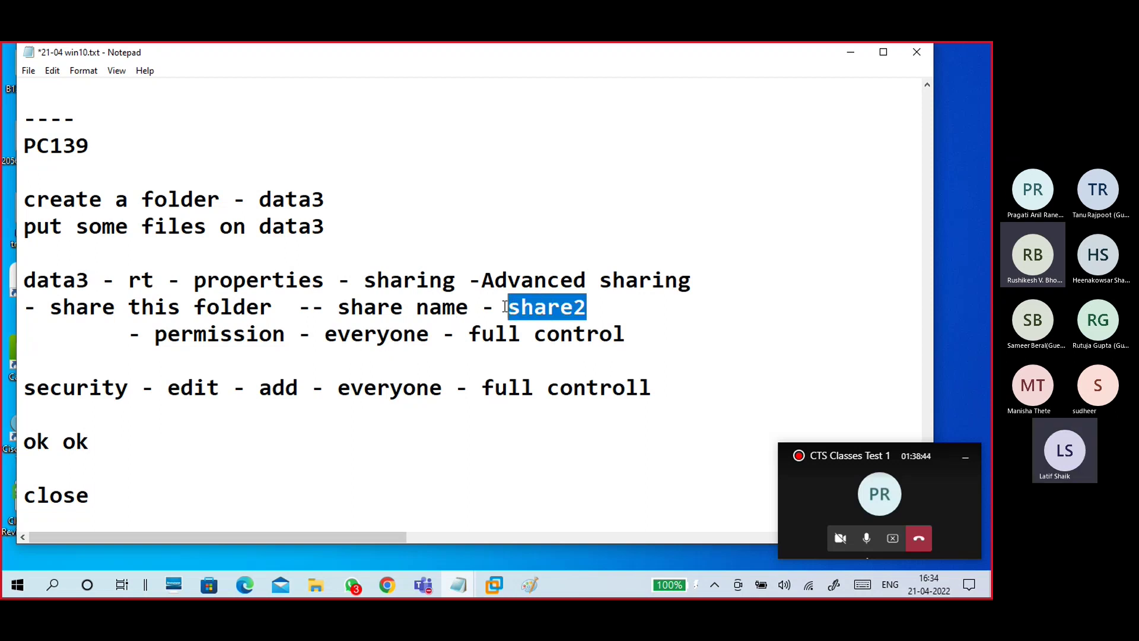
pyautogui.write('shar')
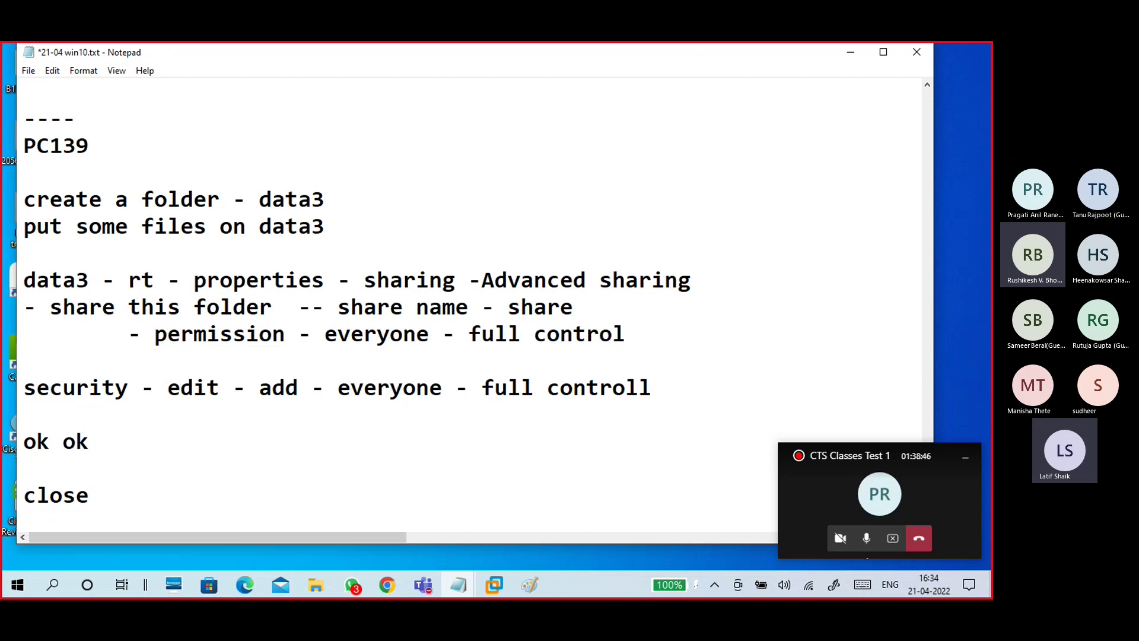
pyautogui.write('e3$')
pyautogui.moveTo(587, 306); pyautogui.dragTo(511, 303)
pyautogui.click(612, 318)
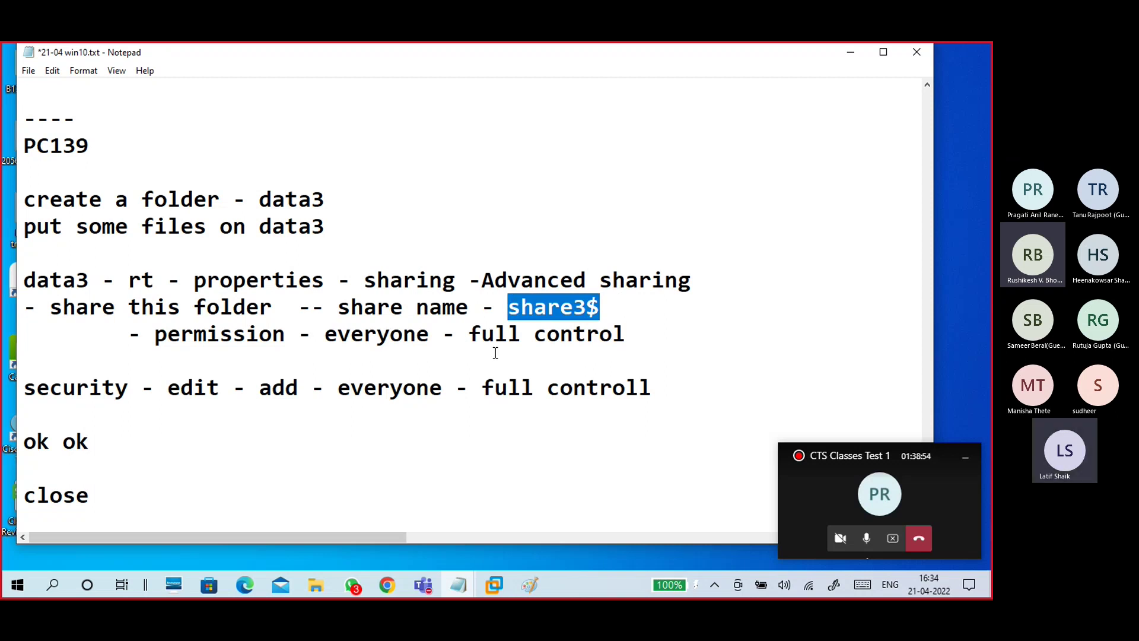
pyautogui.scroll(-3, 495, 353)
pyautogui.click(339, 394)
pyautogui.scroll(-1, 378, 354)
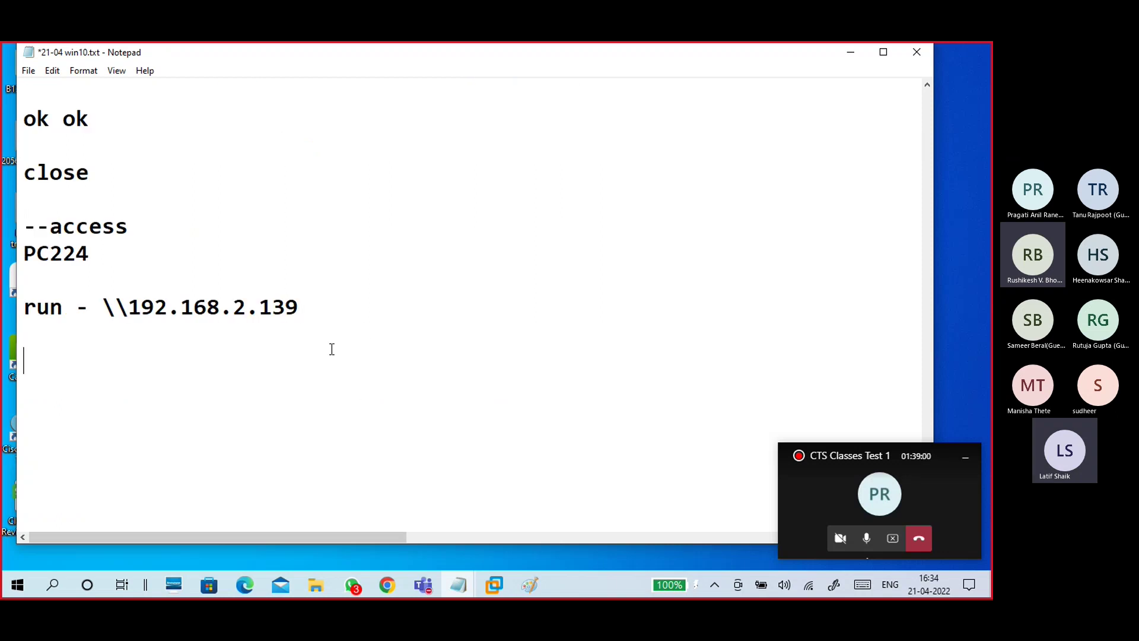
# Step: Switch back to the VM and create a desktop folder named data3
pyautogui.click(849, 54)
pyautogui.click(495, 585)
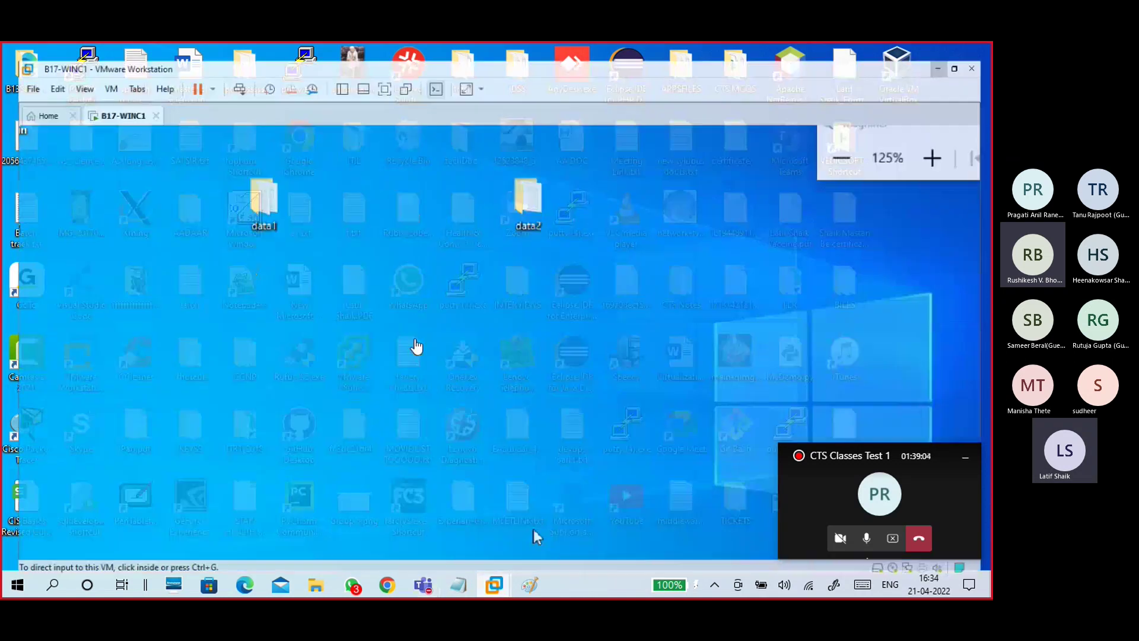
pyautogui.rightClick(191, 277)
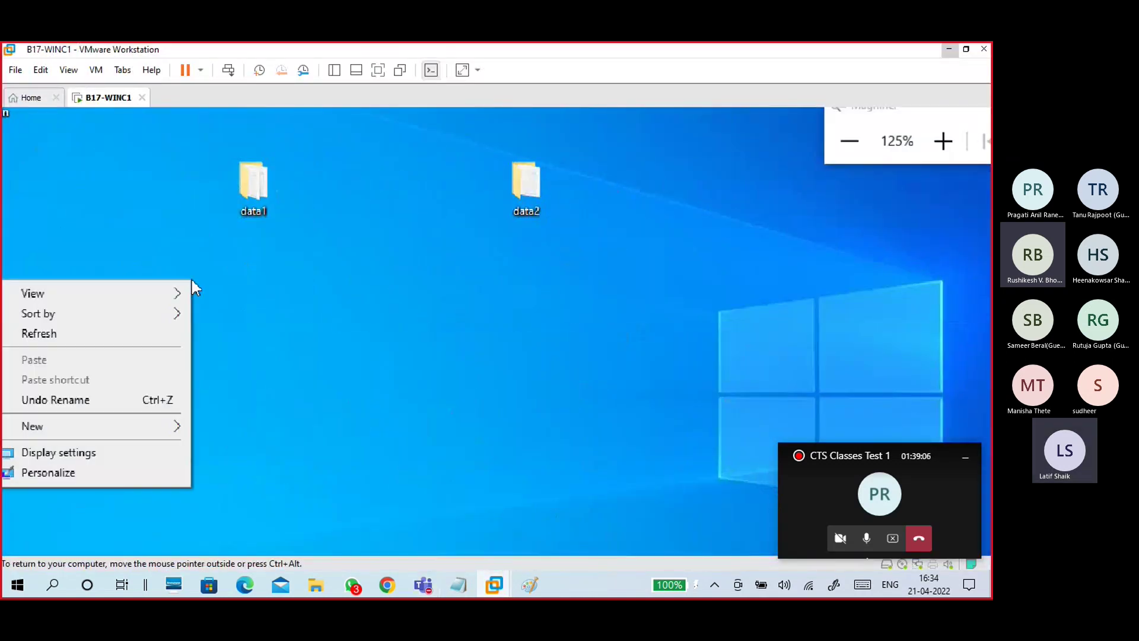
pyautogui.moveTo(122, 433)
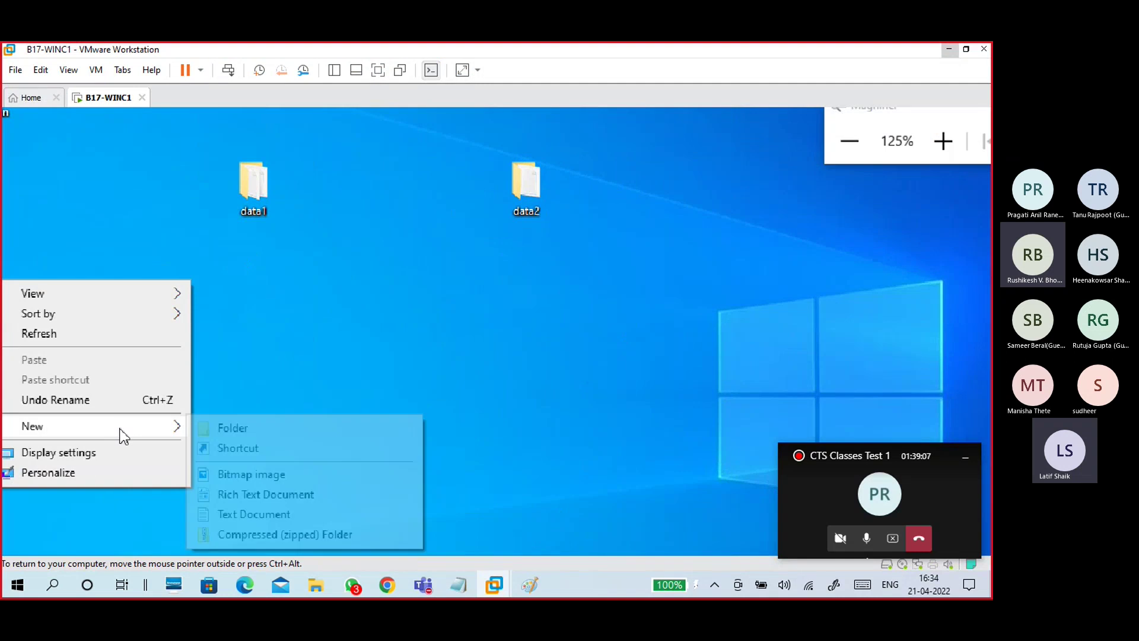
pyautogui.click(231, 427)
pyautogui.write('data')
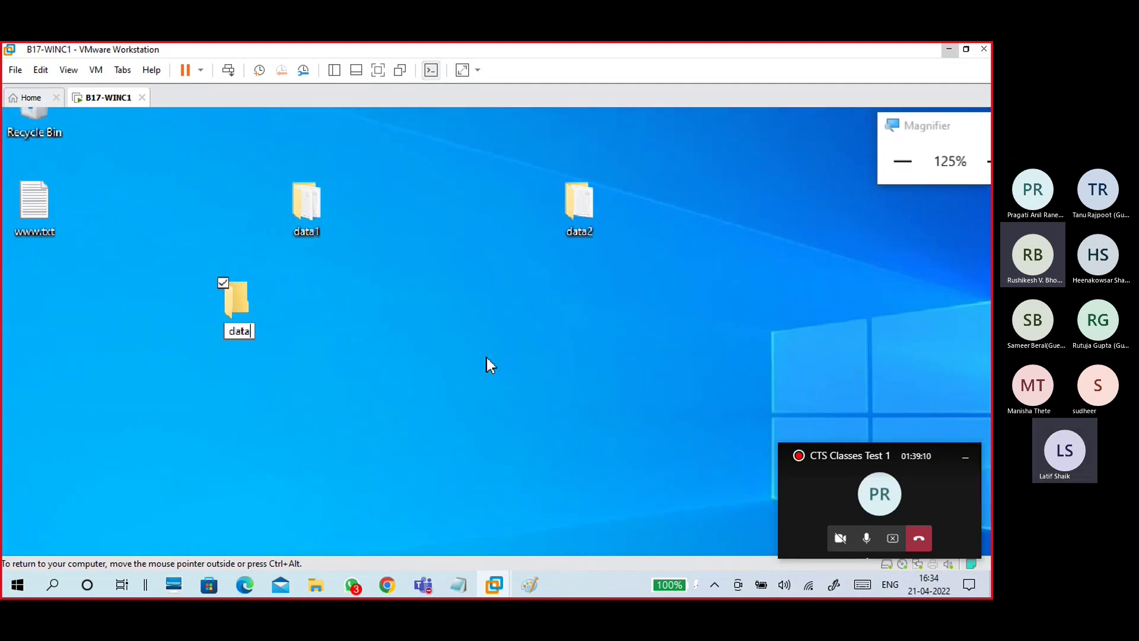
pyautogui.write('3')
pyautogui.press('Return')
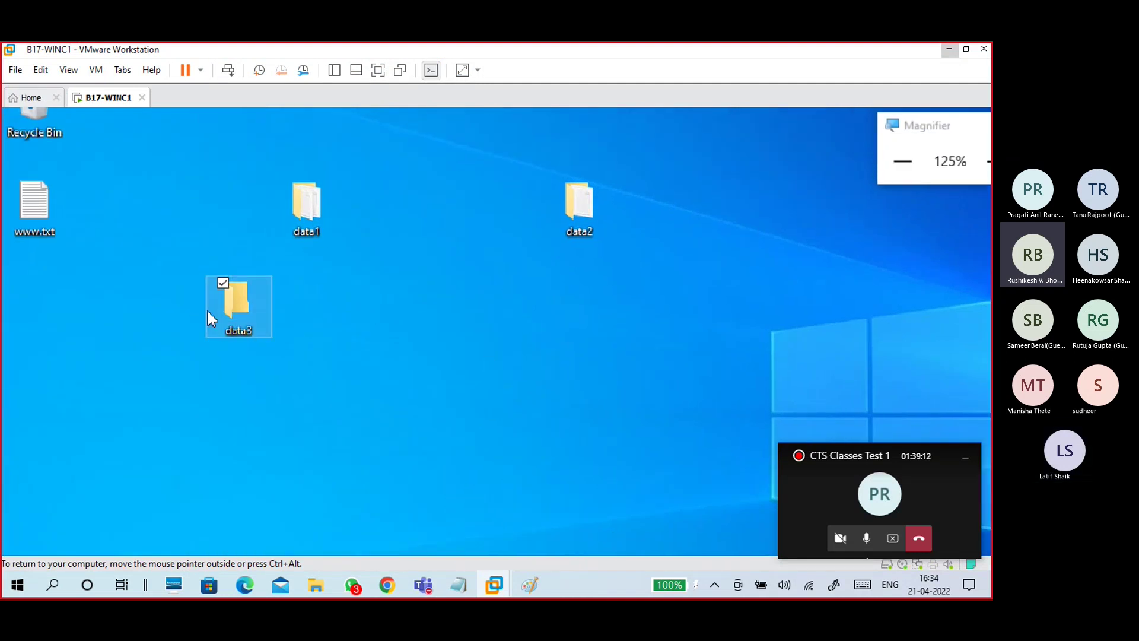
# Step: Inside data3, create an empty text file named f33.txt
pyautogui.doubleClick(243, 305)
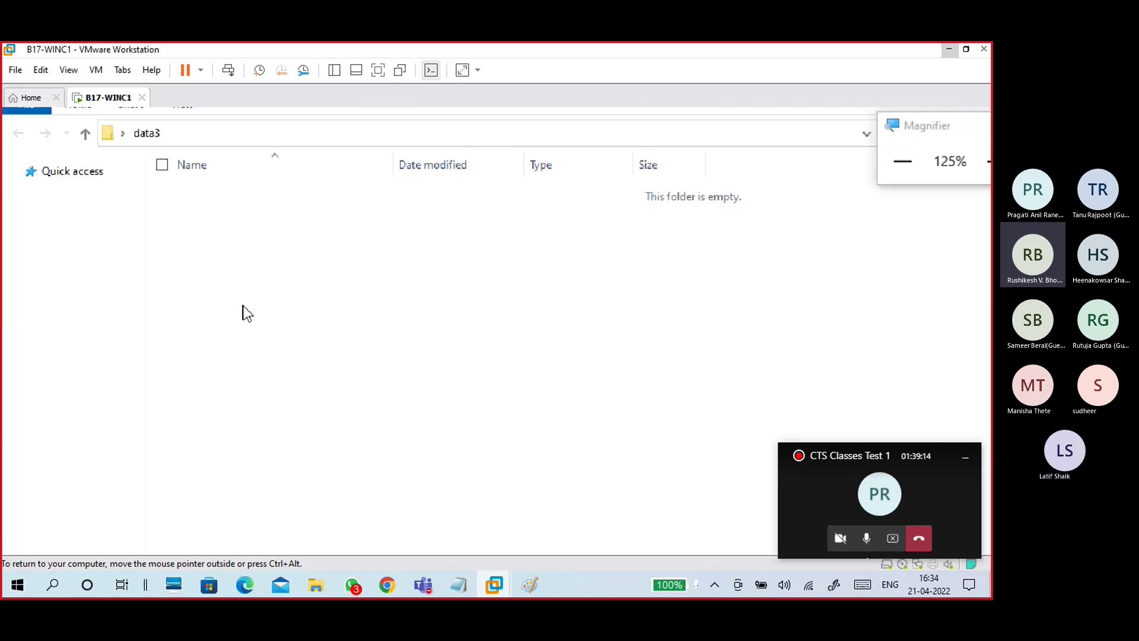
pyautogui.rightClick(253, 270)
pyautogui.moveTo(204, 484)
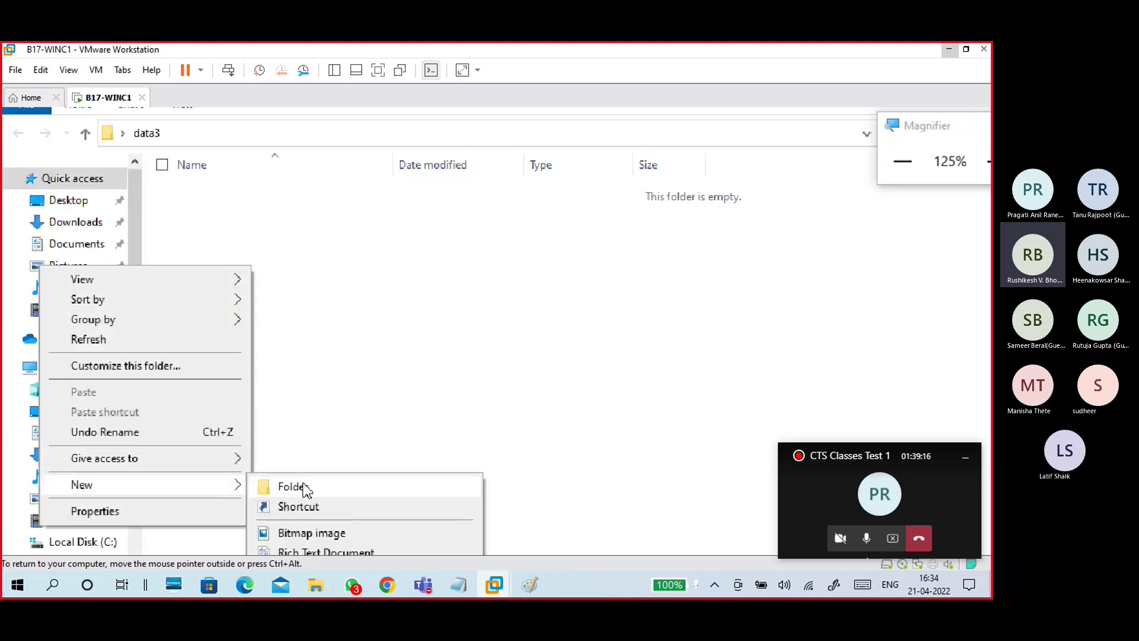
pyautogui.click(314, 498)
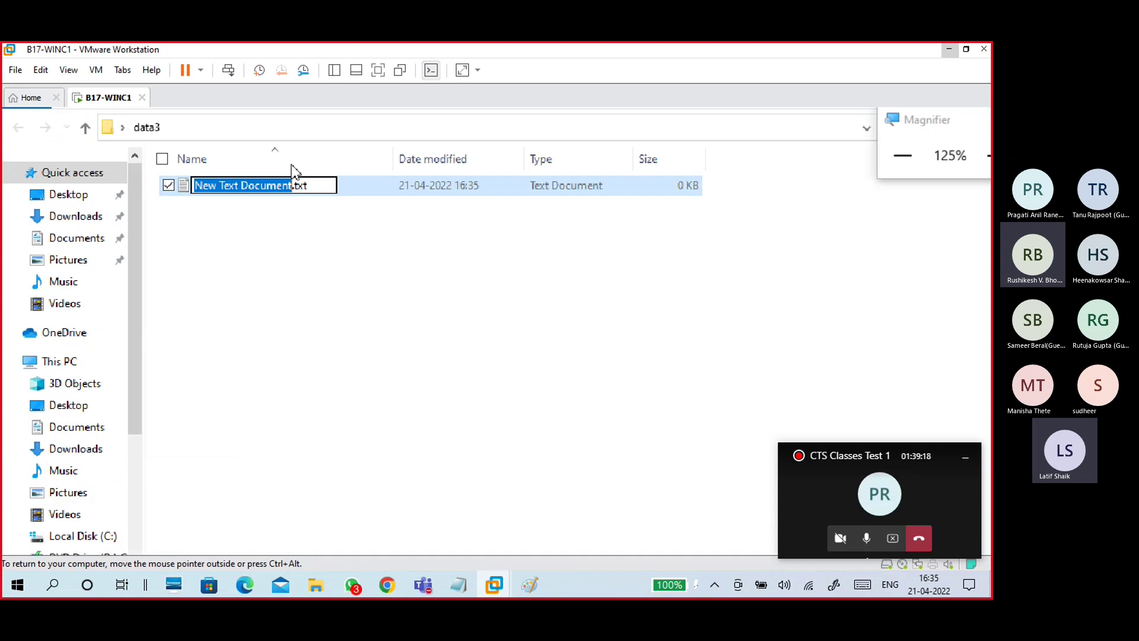
pyautogui.write('f')
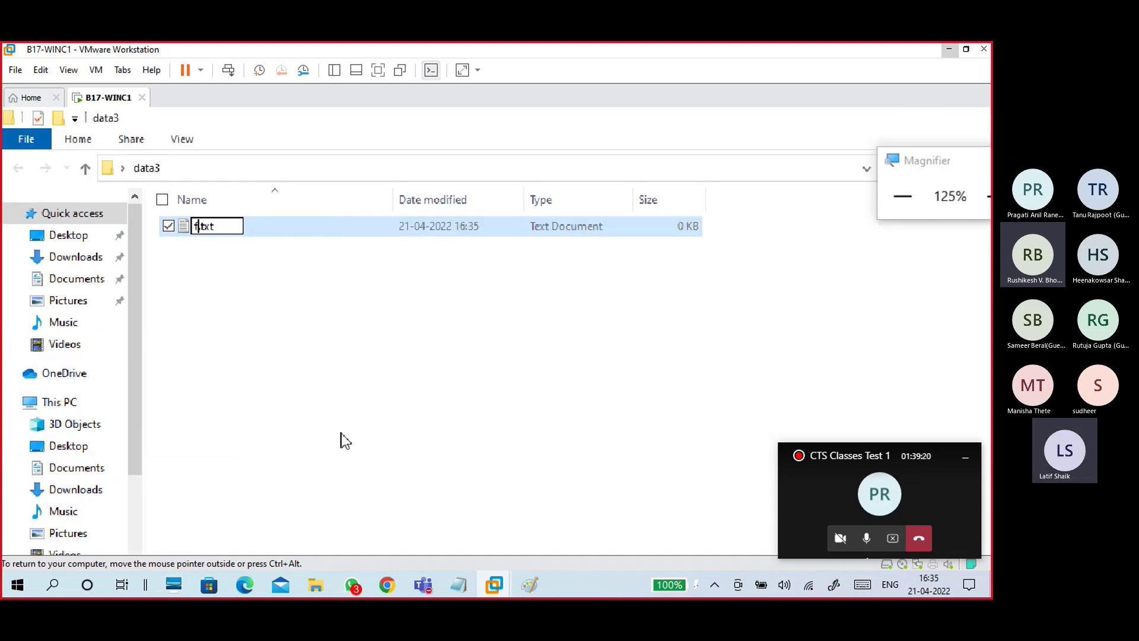
pyautogui.write('33')
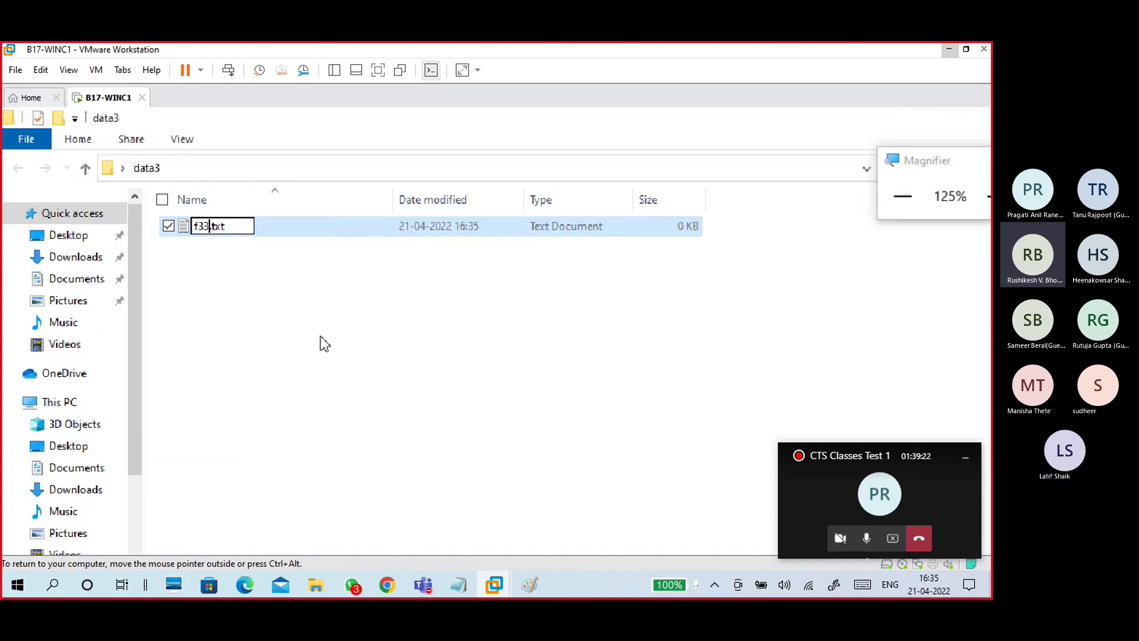
pyautogui.click(320, 336)
# Step: Type 'this is f33' into f33.txt, save it, and exit Notepad
pyautogui.doubleClick(255, 233)
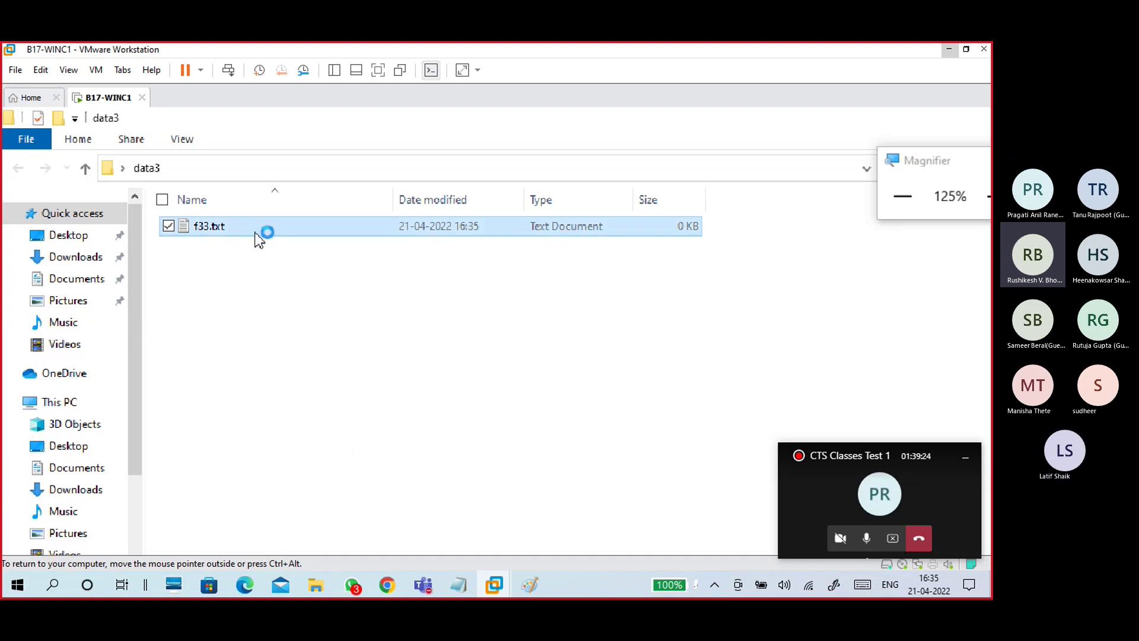
pyautogui.doubleClick(277, 227)
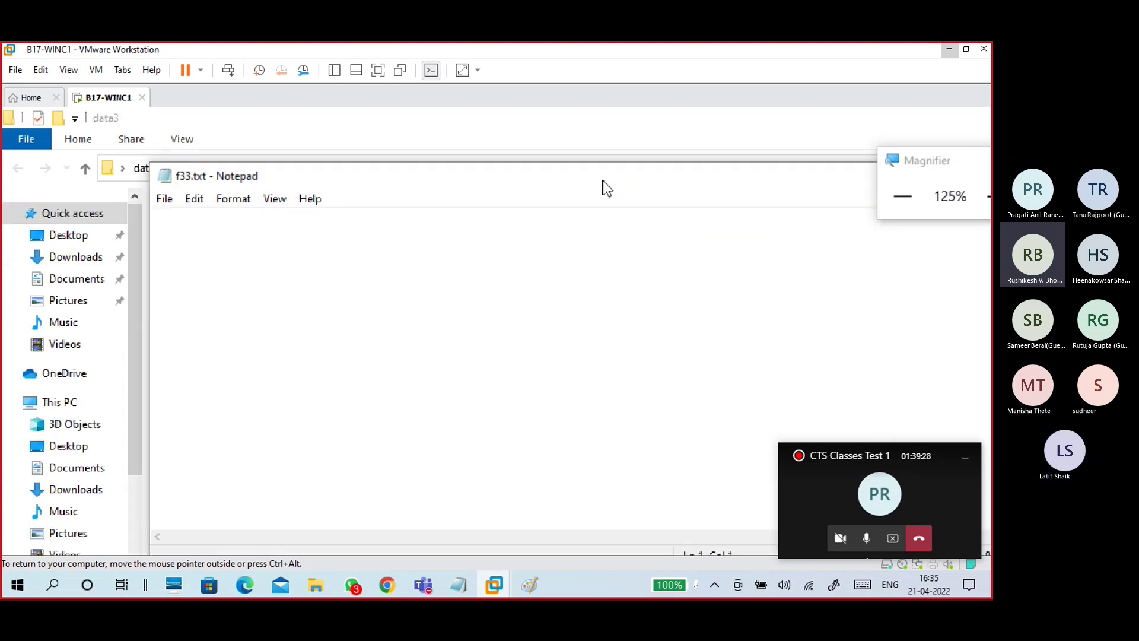
pyautogui.write('this is f33')
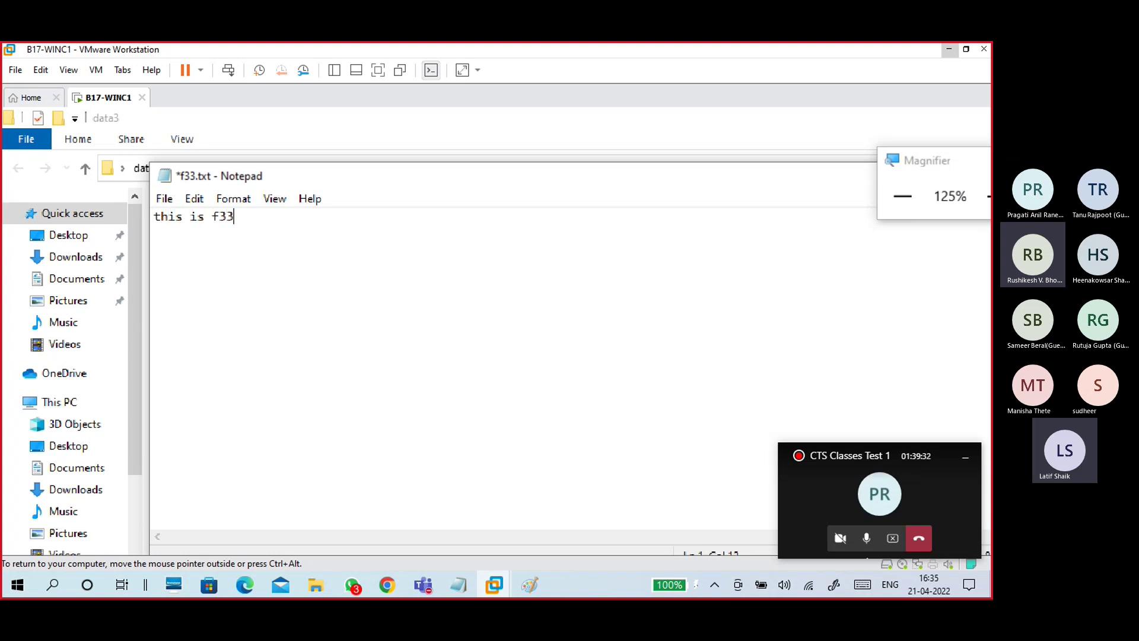
pyautogui.click(162, 197)
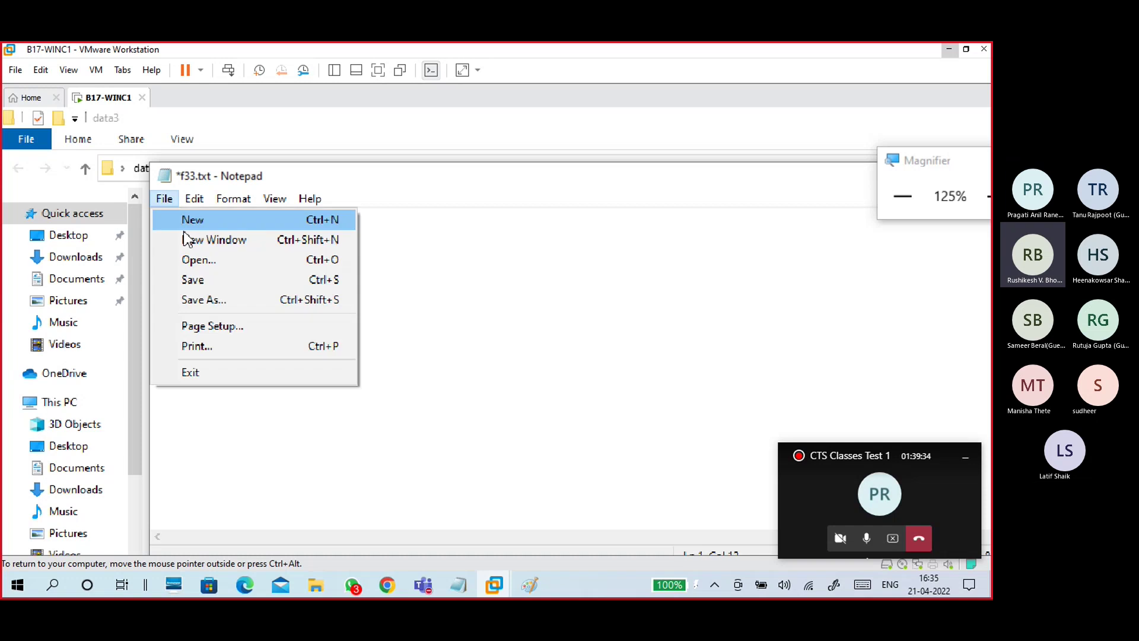
pyautogui.click(191, 288)
pyautogui.click(163, 197)
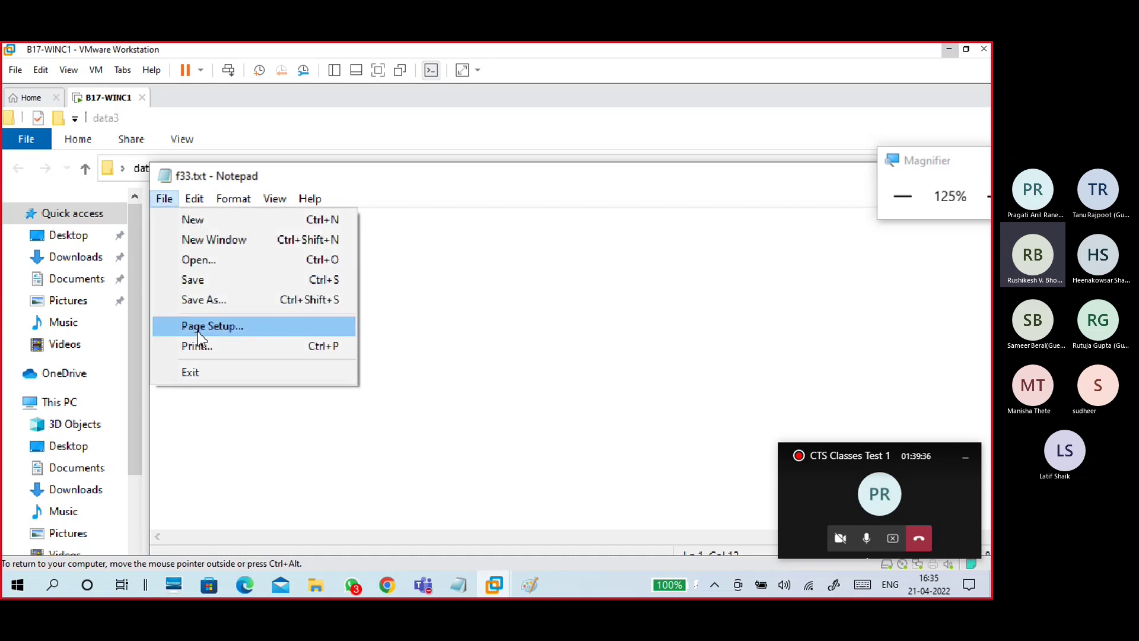
pyautogui.click(202, 372)
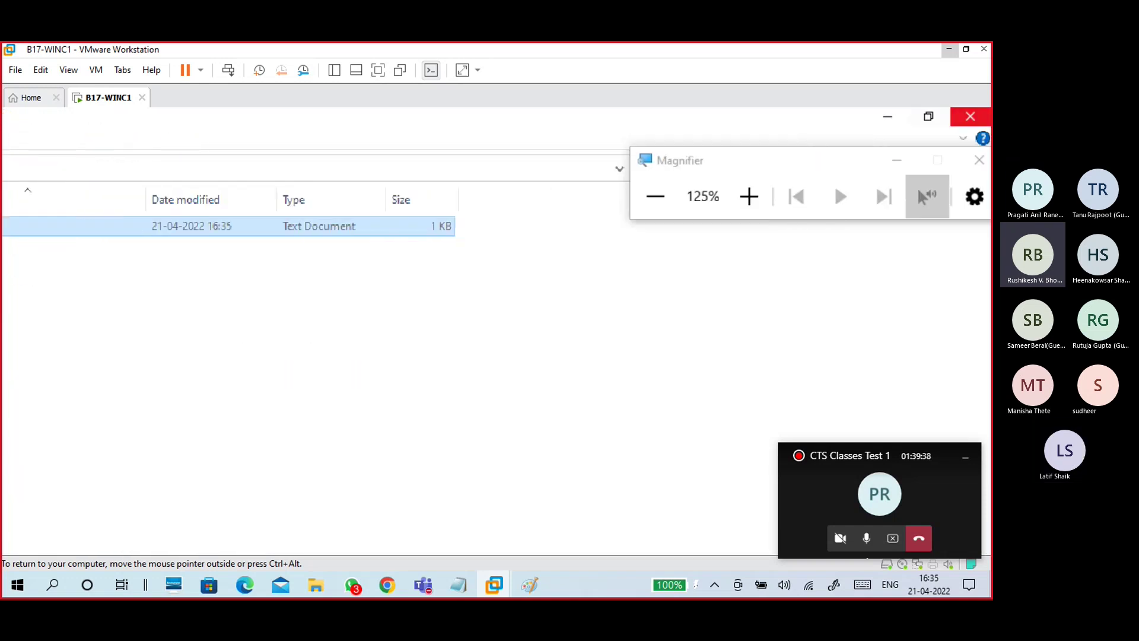
# Step: Set magnification to 100%, close the leftover Notepad, and reopen f33.txt to verify its text
pyautogui.click(973, 119)
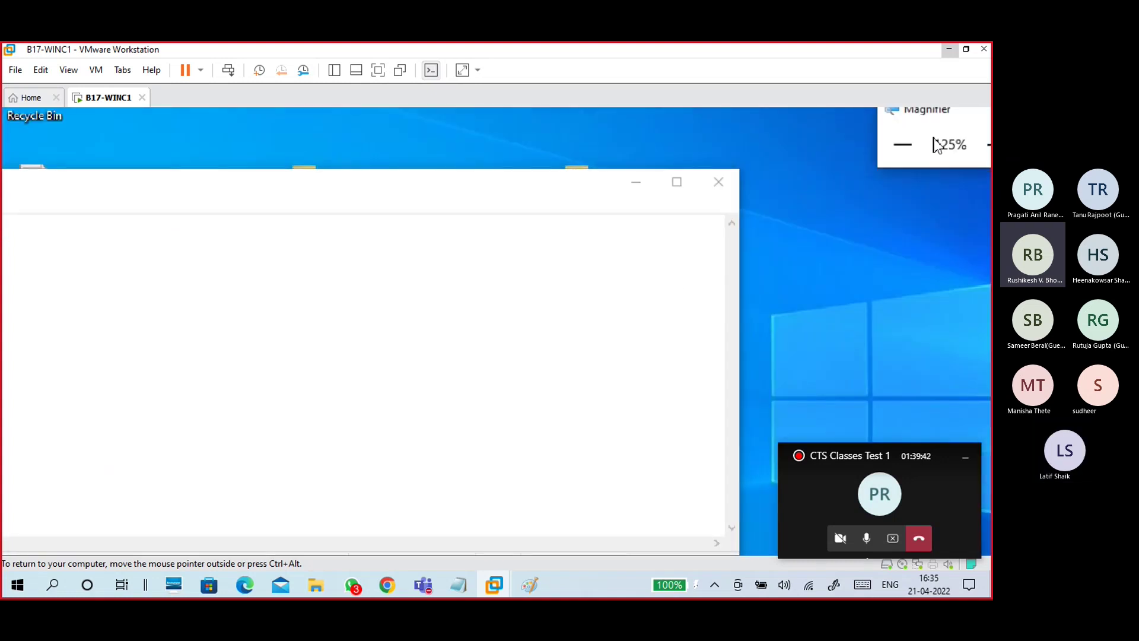
pyautogui.click(903, 144)
pyautogui.click(285, 238)
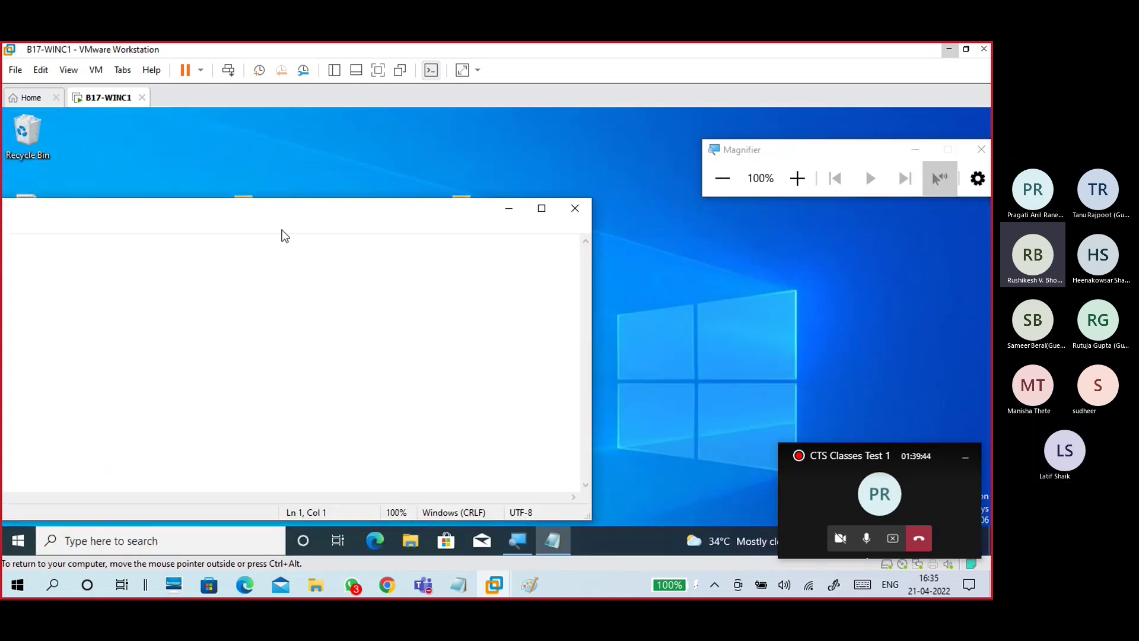
pyautogui.moveTo(276, 221)
pyautogui.mouseDown()
pyautogui.moveTo(483, 216)
pyautogui.moveTo(424, 228)
pyautogui.mouseUp()
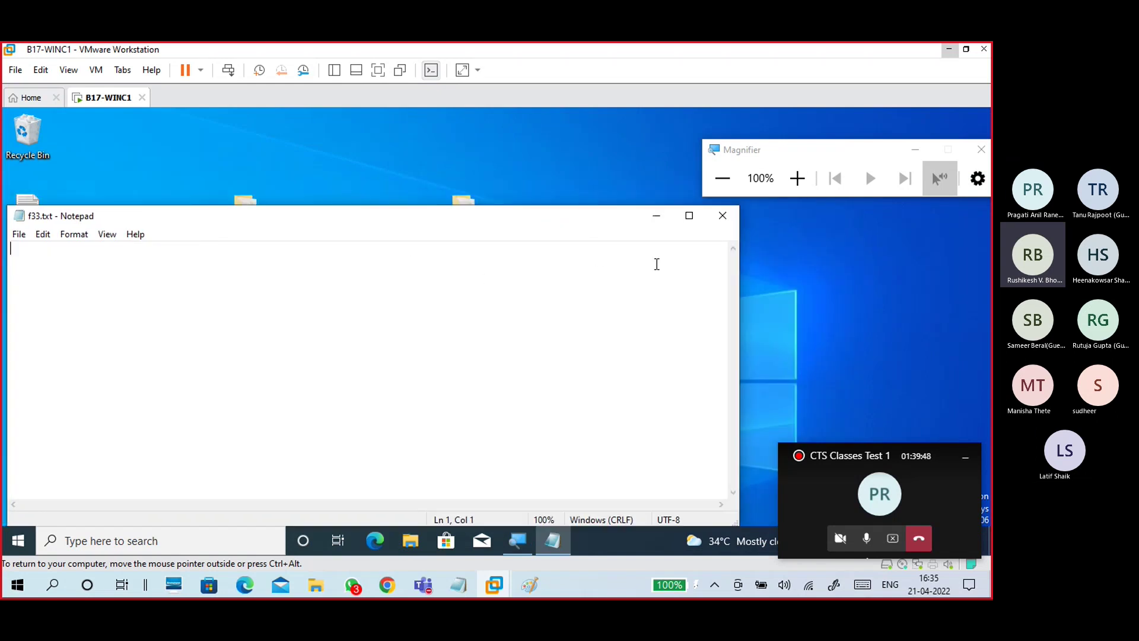
pyautogui.click(722, 215)
pyautogui.doubleClick(209, 297)
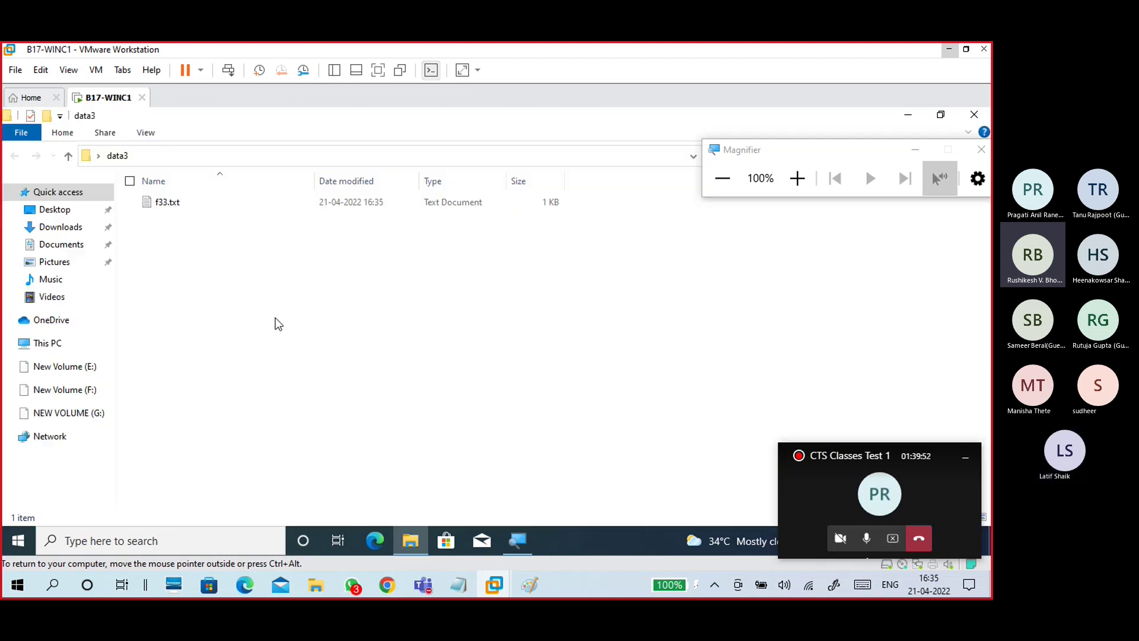
pyautogui.doubleClick(202, 202)
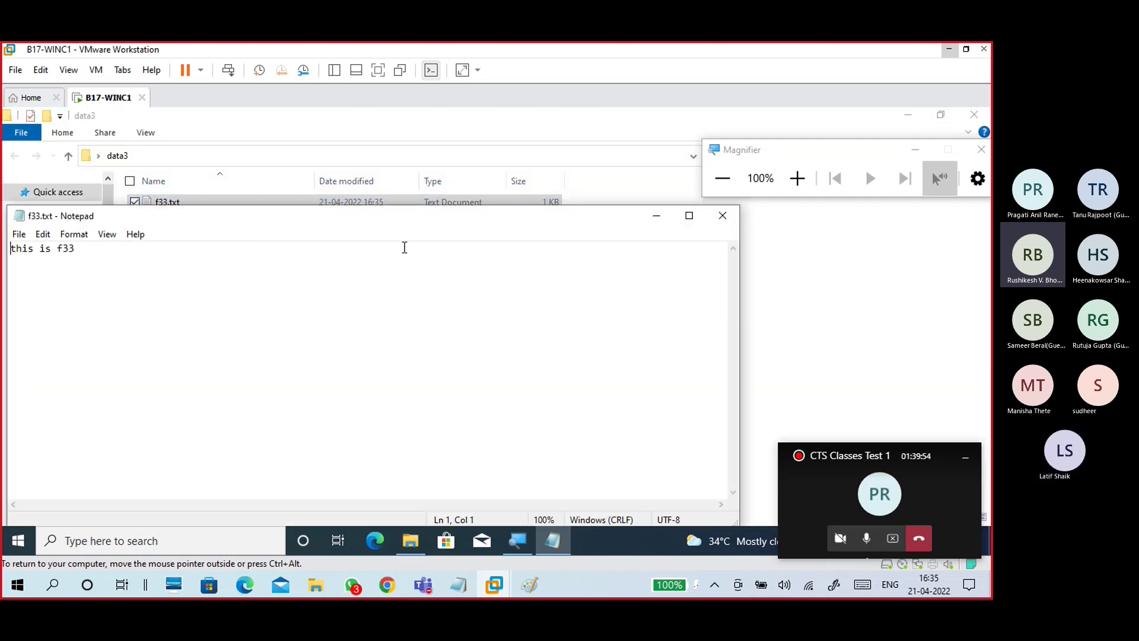
pyautogui.click(723, 215)
pyautogui.click(974, 114)
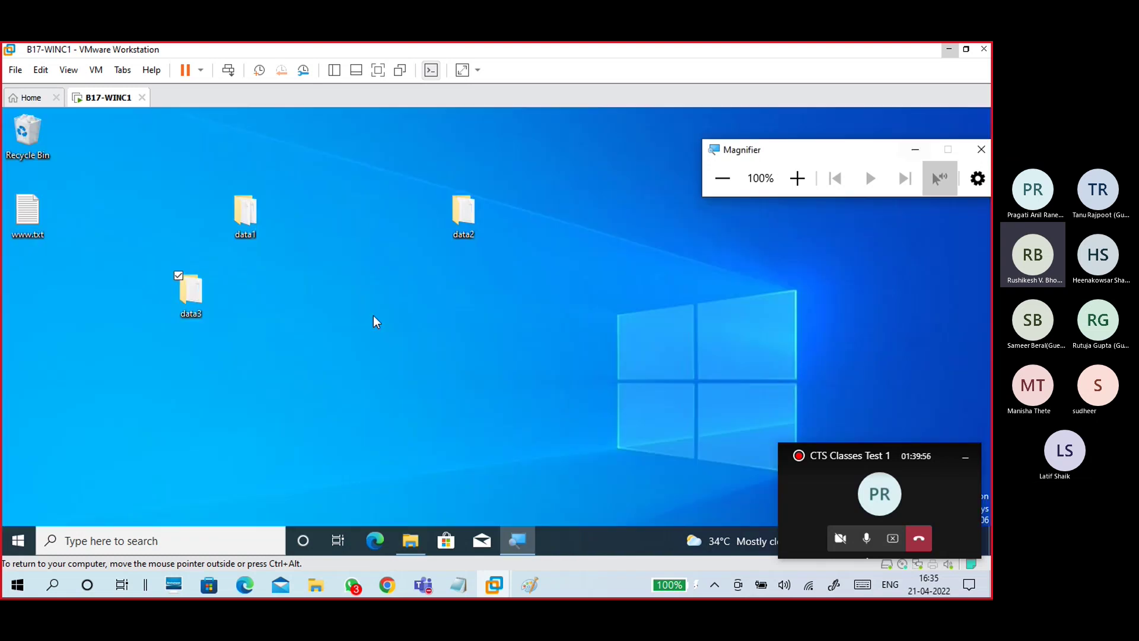
pyautogui.click(327, 331)
pyautogui.click(186, 297)
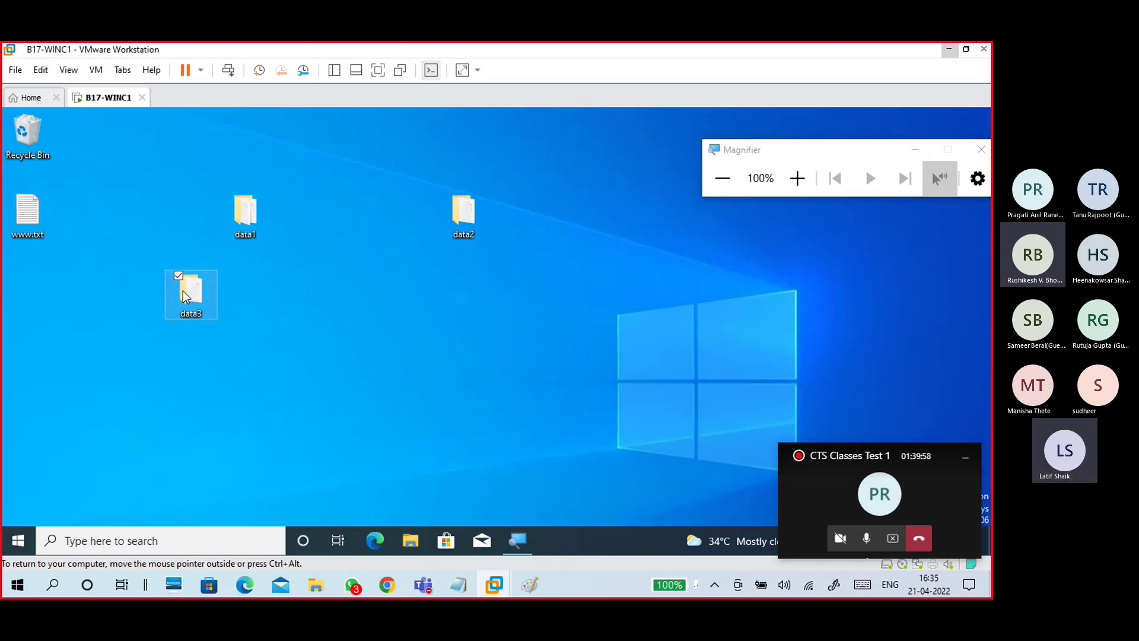
# Step: In data3's Advanced Sharing, turn on sharing with the share name share3$
pyautogui.rightClick(186, 296)
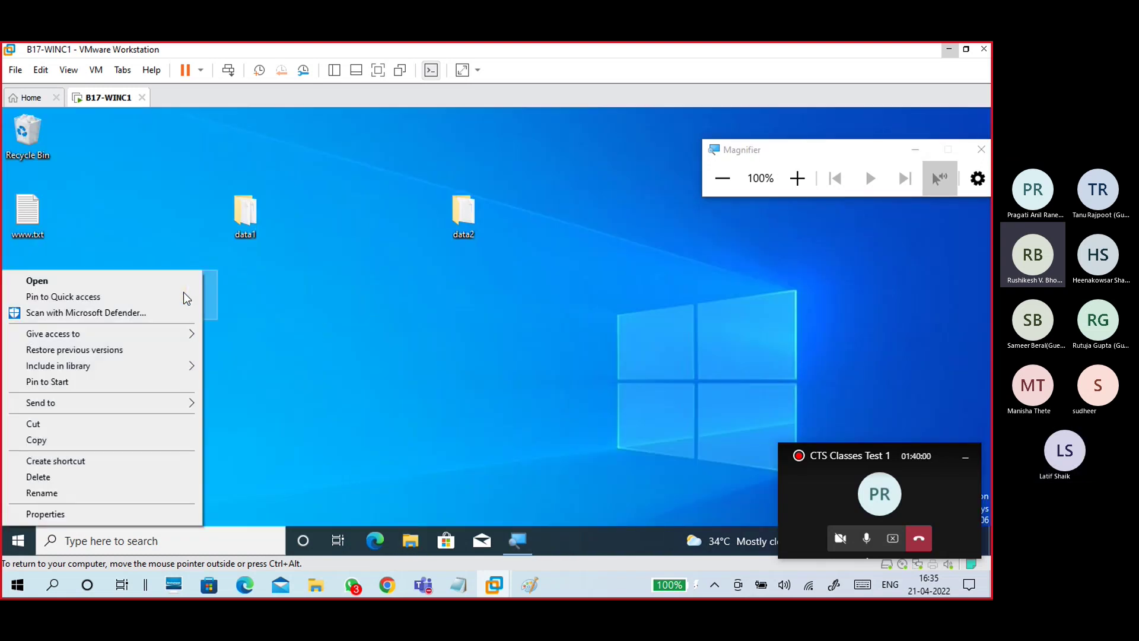
pyautogui.click(797, 178)
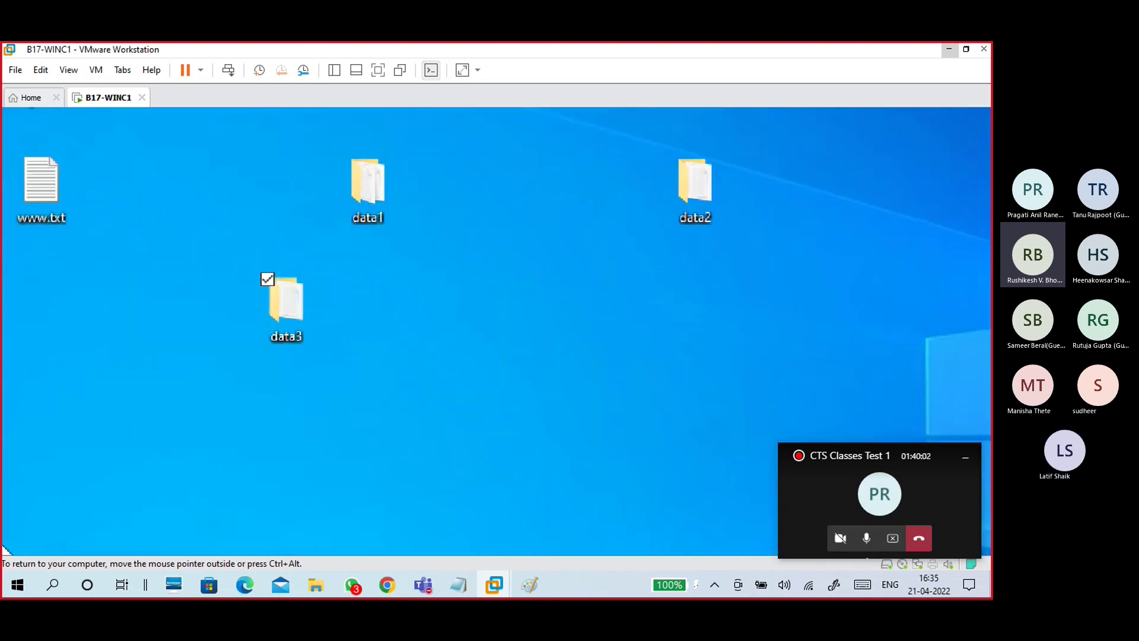
pyautogui.rightClick(294, 311)
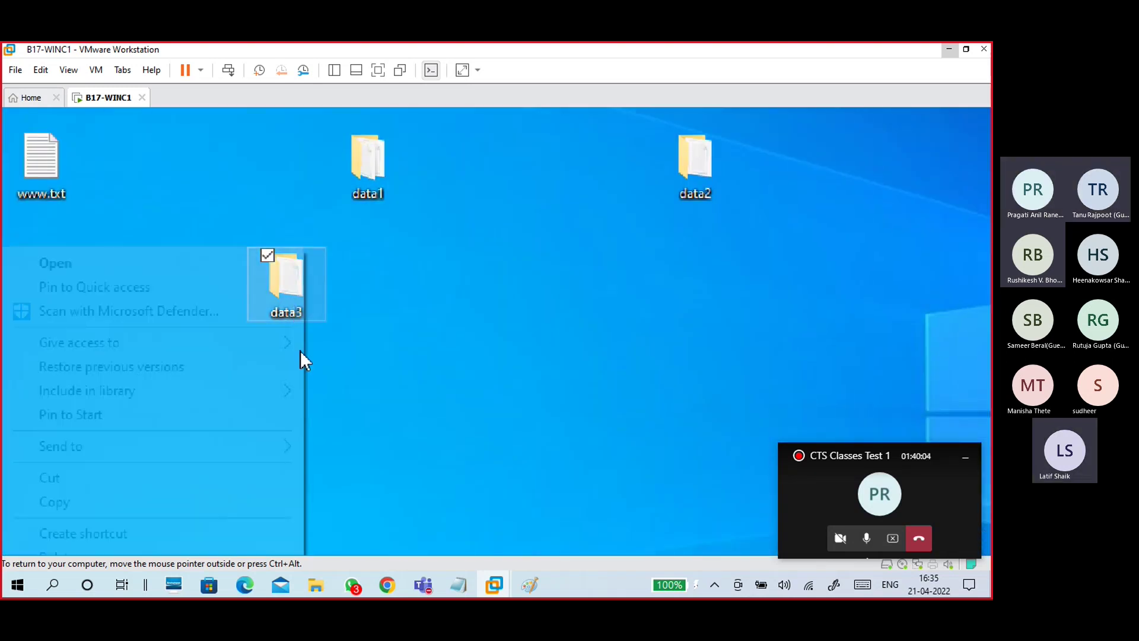
pyautogui.click(91, 497)
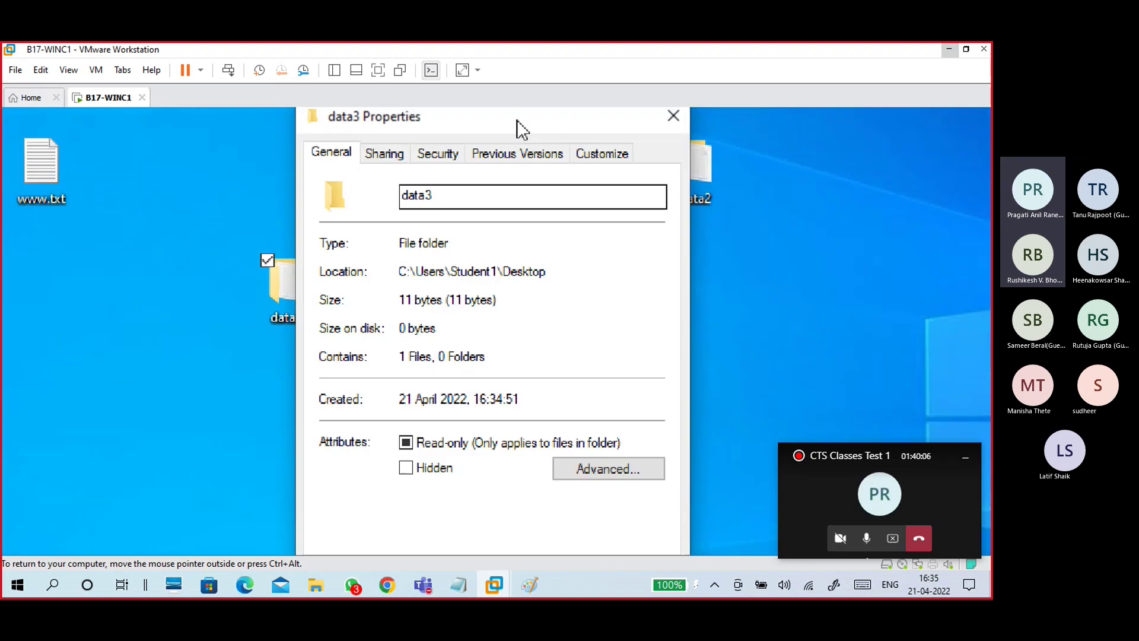
pyautogui.click(385, 206)
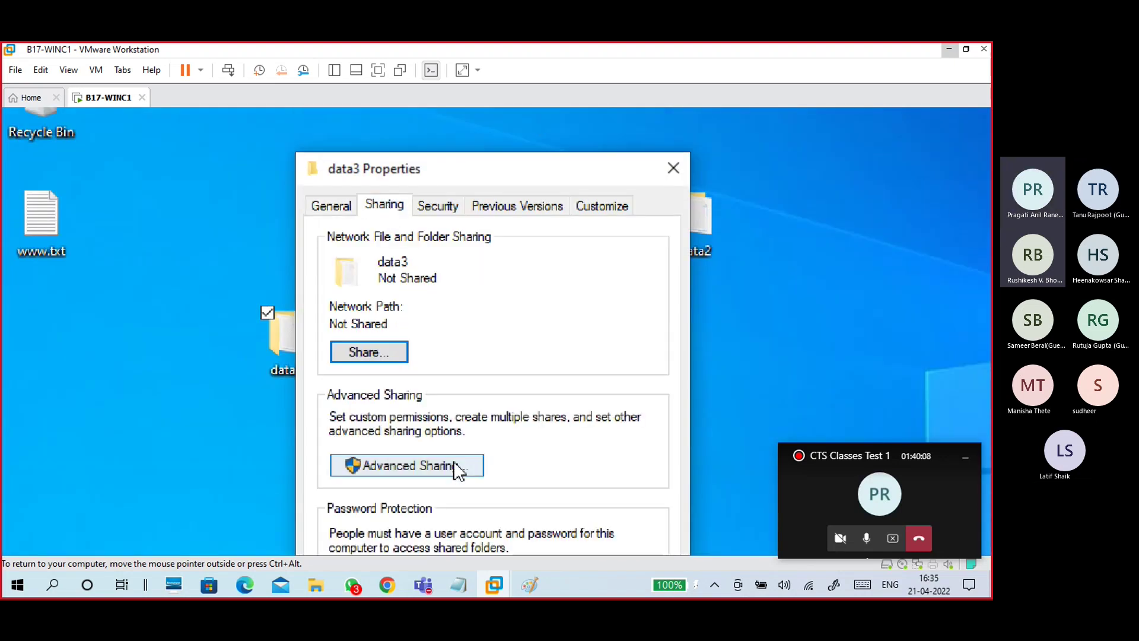
pyautogui.click(459, 468)
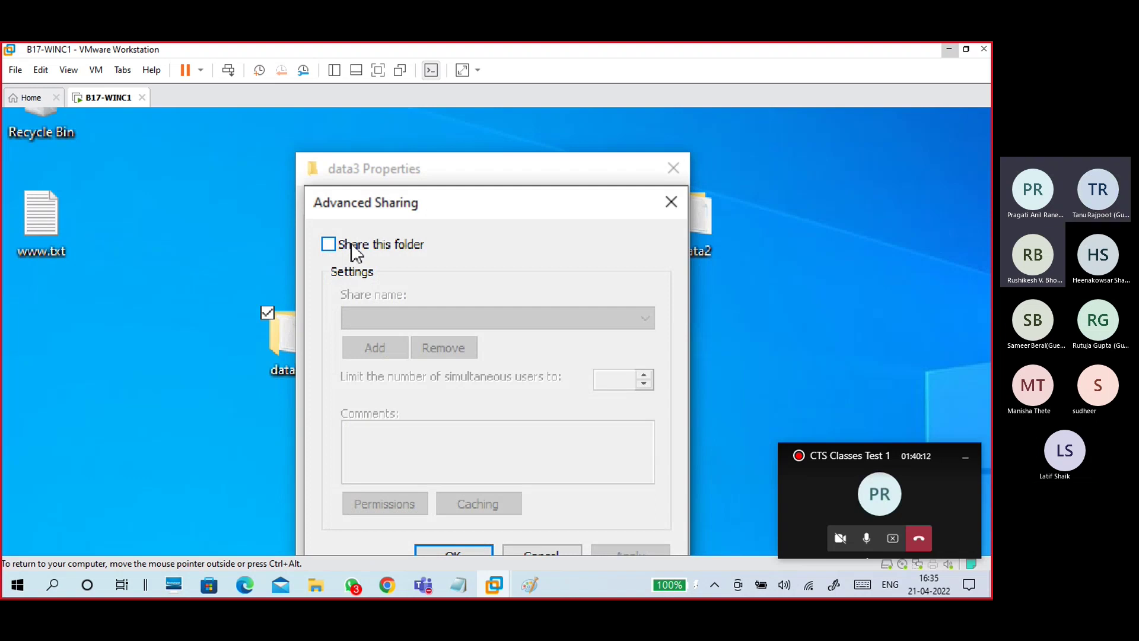
pyautogui.click(355, 252)
pyautogui.moveTo(380, 318); pyautogui.dragTo(311, 317)
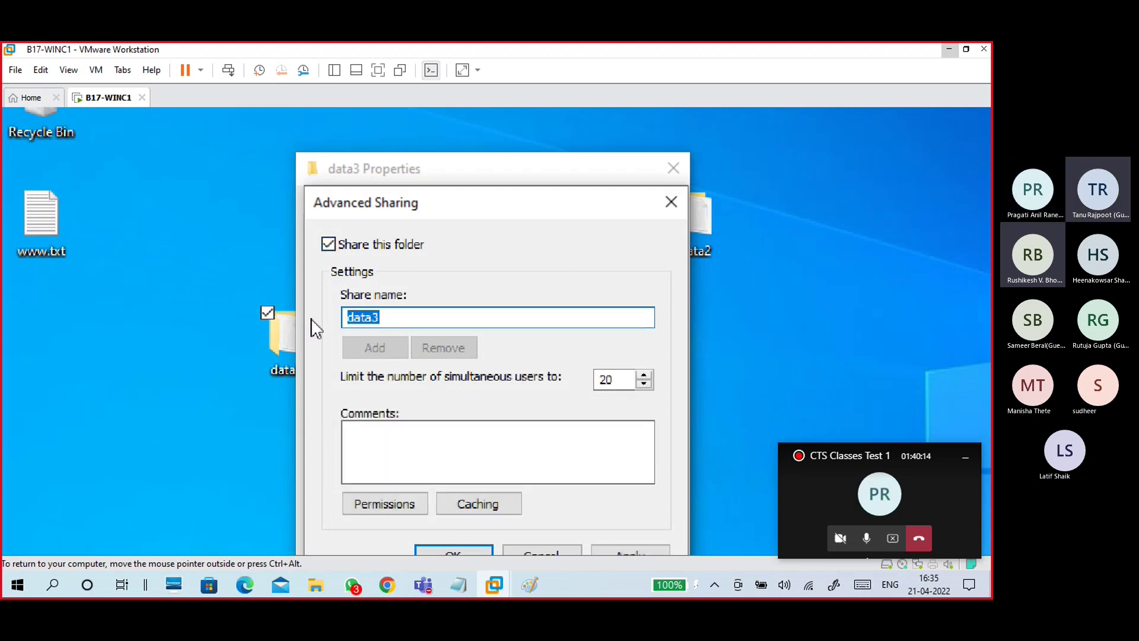
pyautogui.write('share3$')
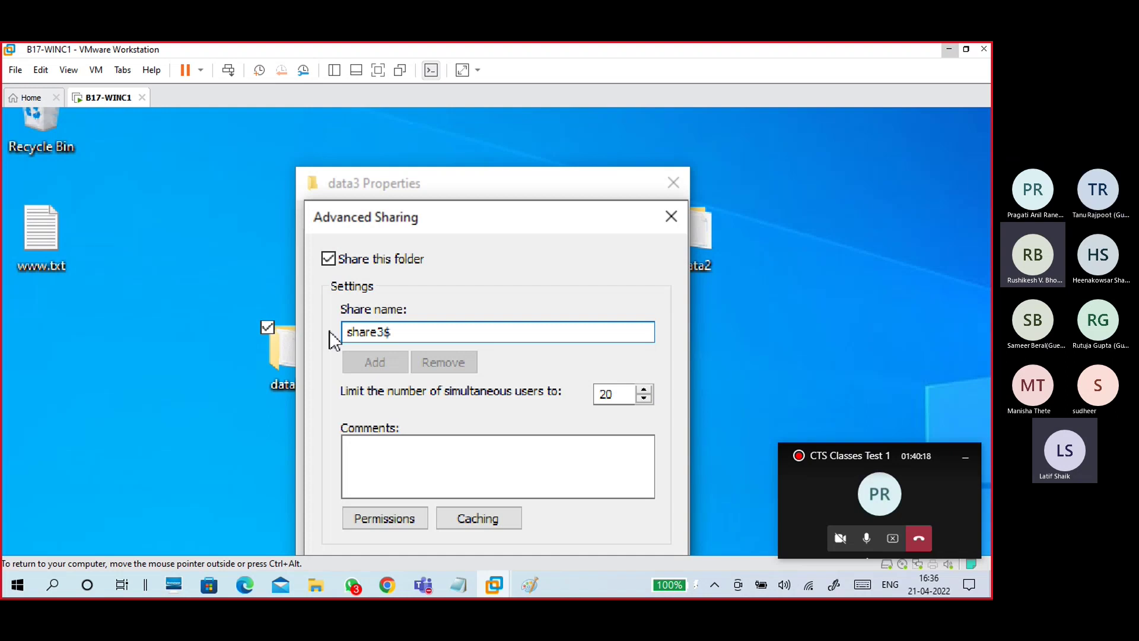
pyautogui.moveTo(393, 330); pyautogui.dragTo(285, 344)
pyautogui.click(402, 332)
pyautogui.moveTo(393, 168); pyautogui.dragTo(284, 175)
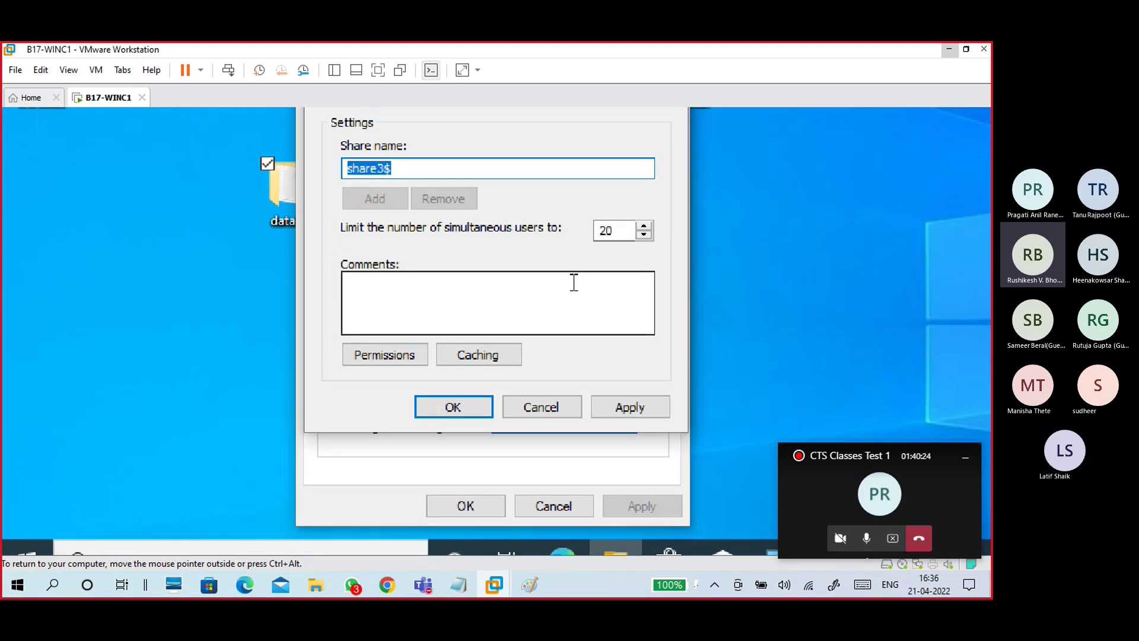
# Step: Allow Everyone Full Control on share3$ and apply the sharing settings
pyautogui.click(366, 356)
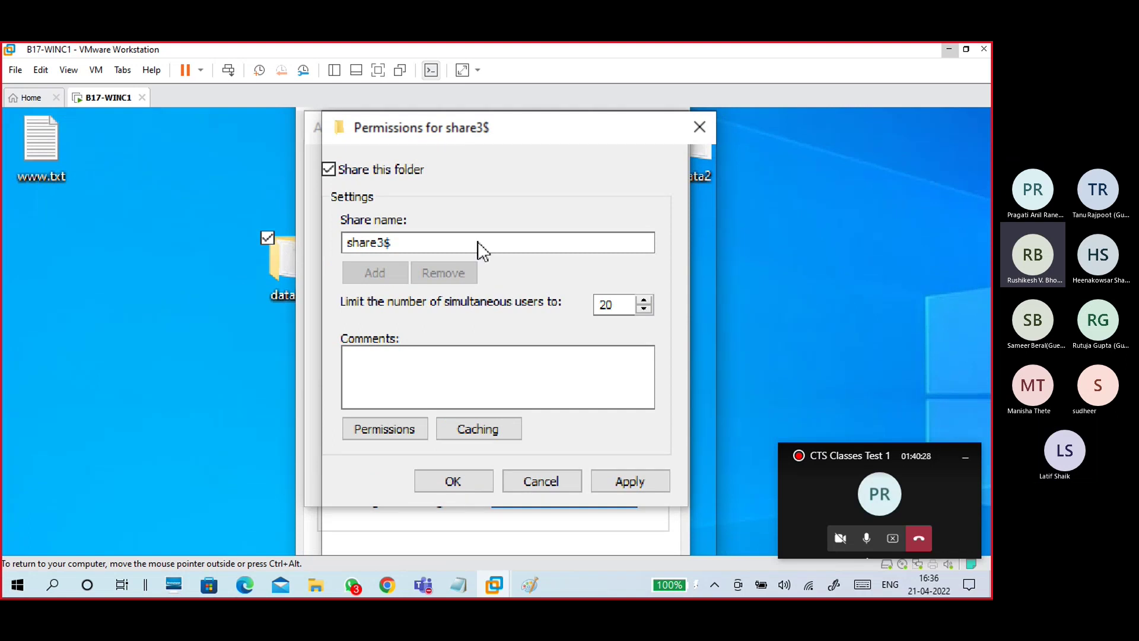
pyautogui.click(583, 391)
pyautogui.click(668, 478)
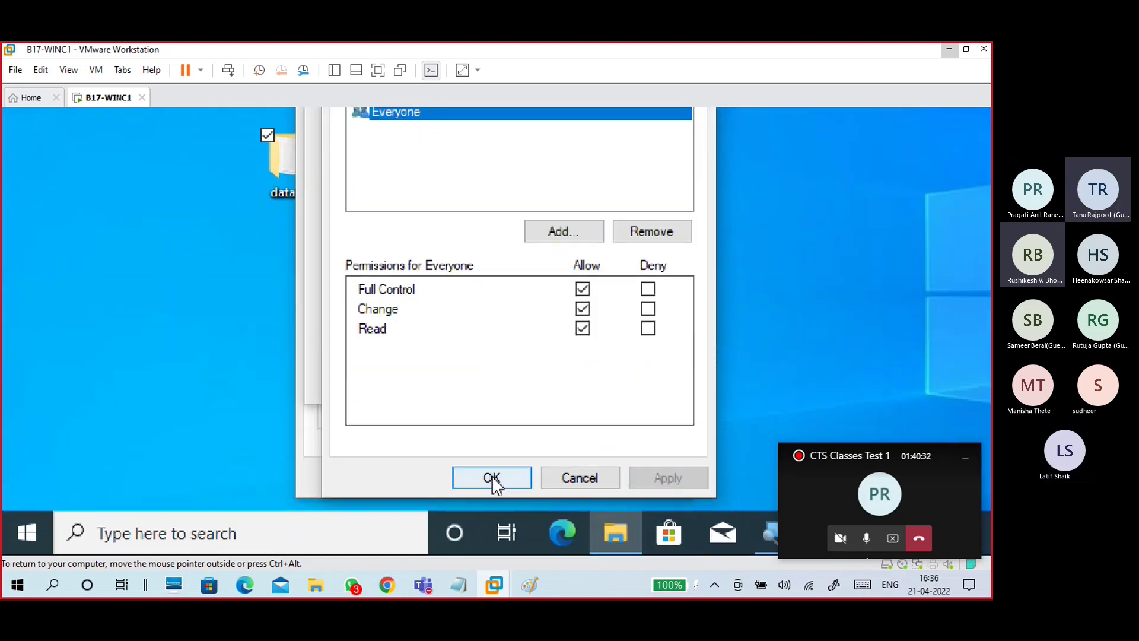
pyautogui.click(490, 478)
pyautogui.click(627, 381)
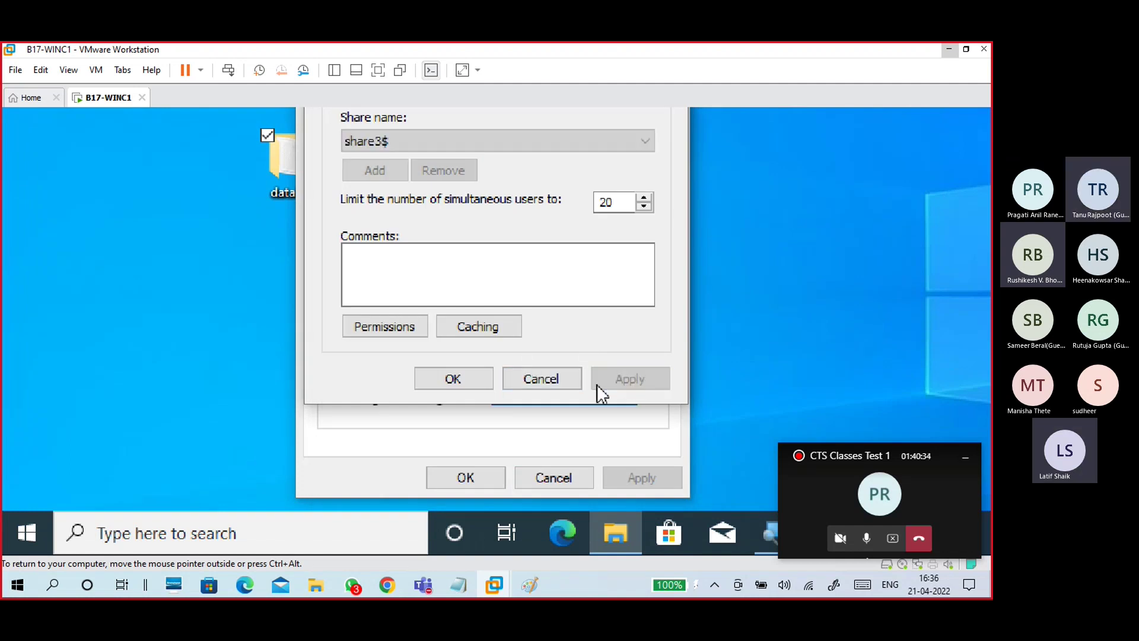
pyautogui.click(438, 383)
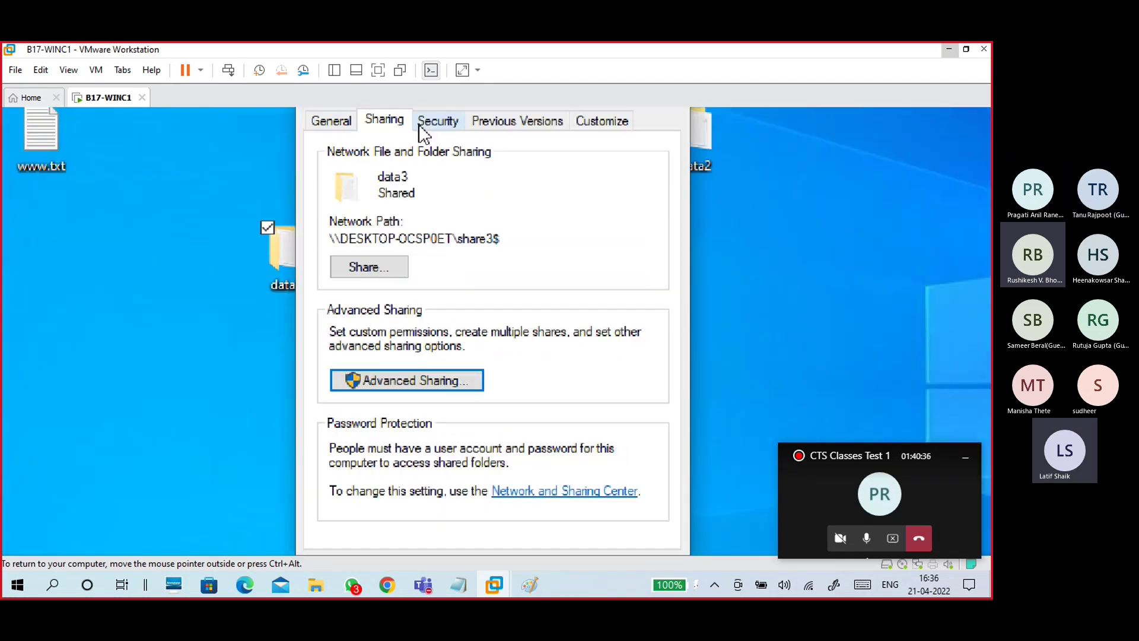
# Step: Add Everyone with default read rights to the data3 folder's Security permissions and close Properties
pyautogui.click(436, 144)
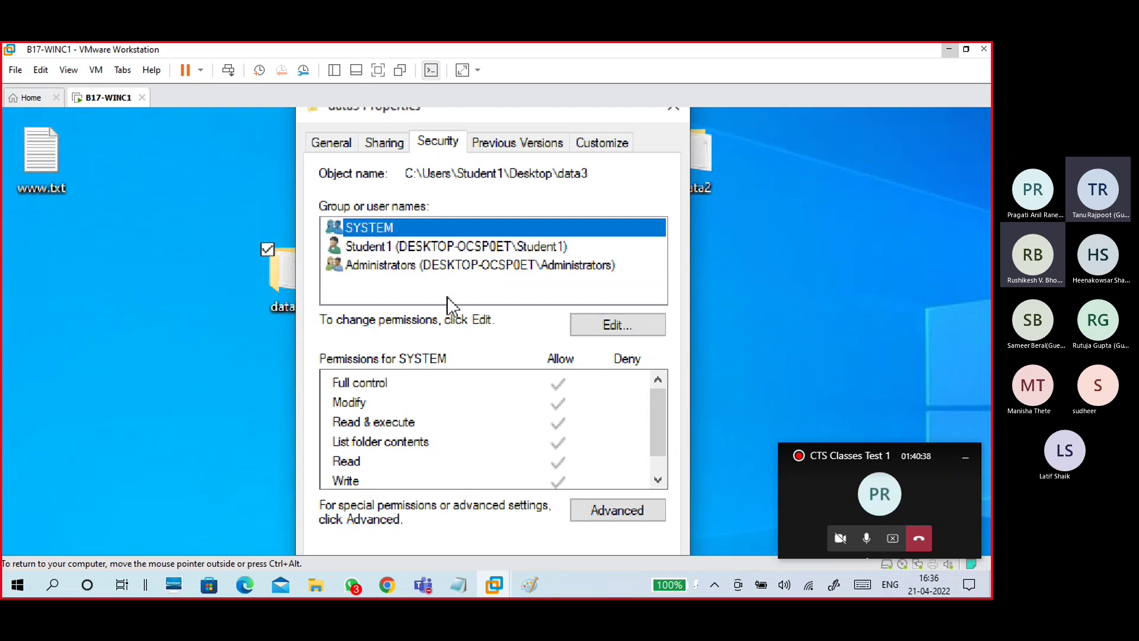
pyautogui.click(615, 326)
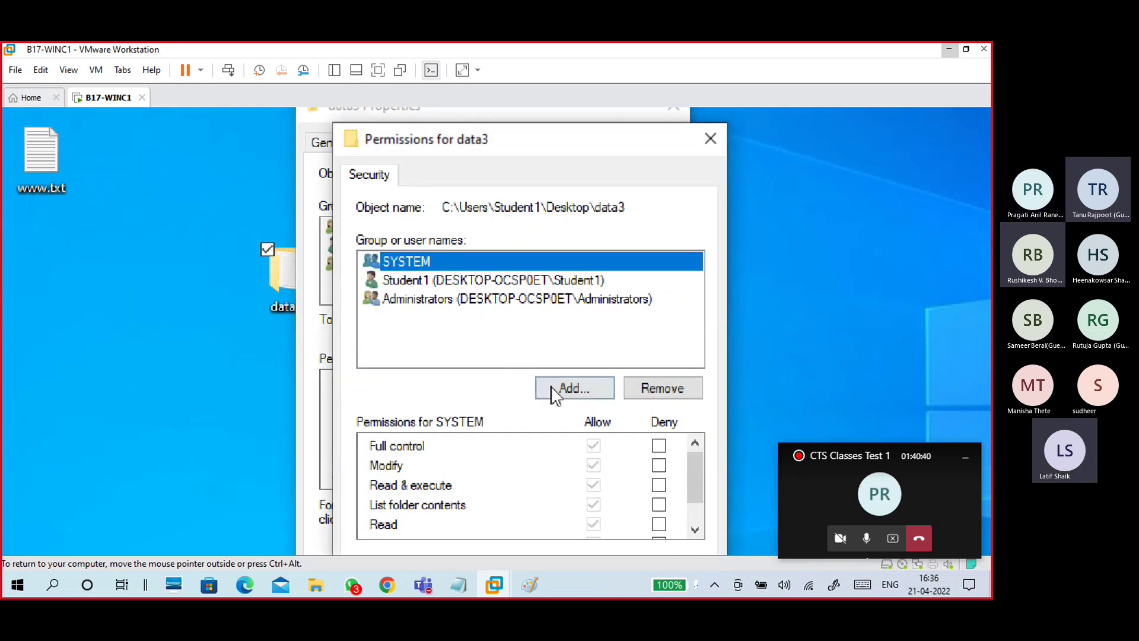
pyautogui.click(568, 386)
pyautogui.write('ever')
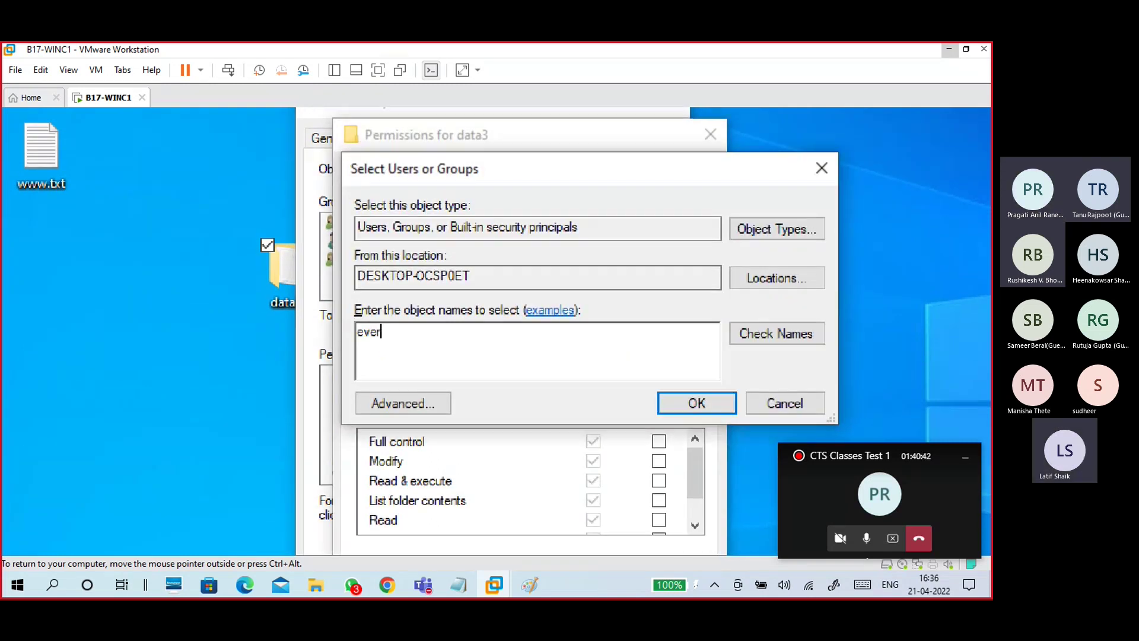
pyautogui.write('yon')
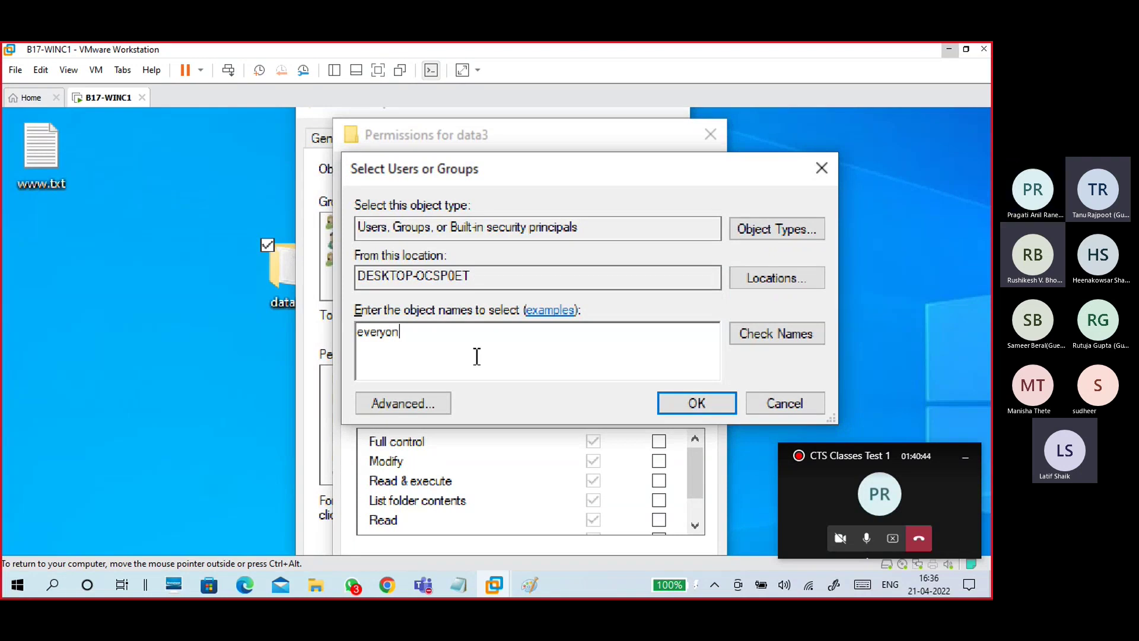
pyautogui.write('e')
pyautogui.click(786, 332)
pyautogui.click(697, 403)
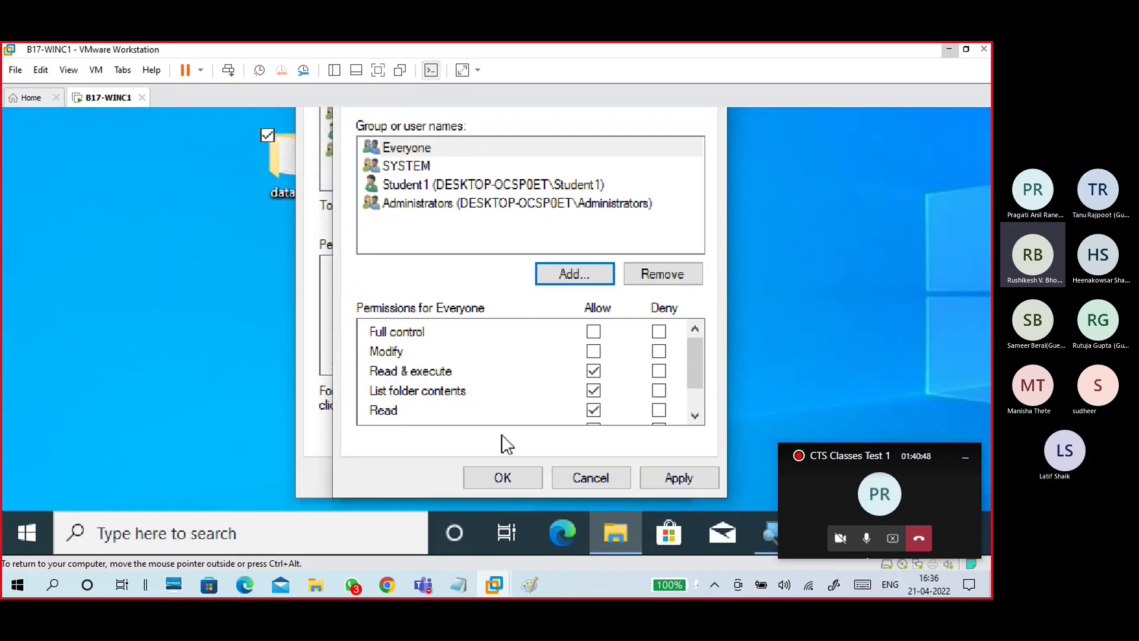
pyautogui.click(504, 478)
pyautogui.click(490, 474)
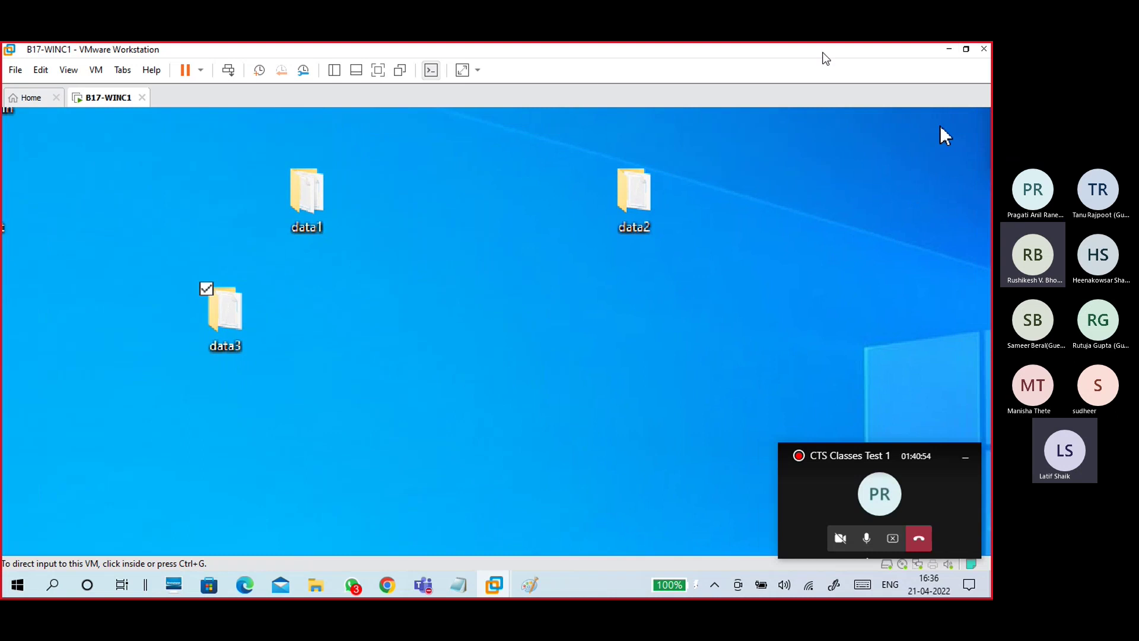
# Step: From the host, open \\192.168.2.139 in a maximized File Explorer window
pyautogui.click(949, 48)
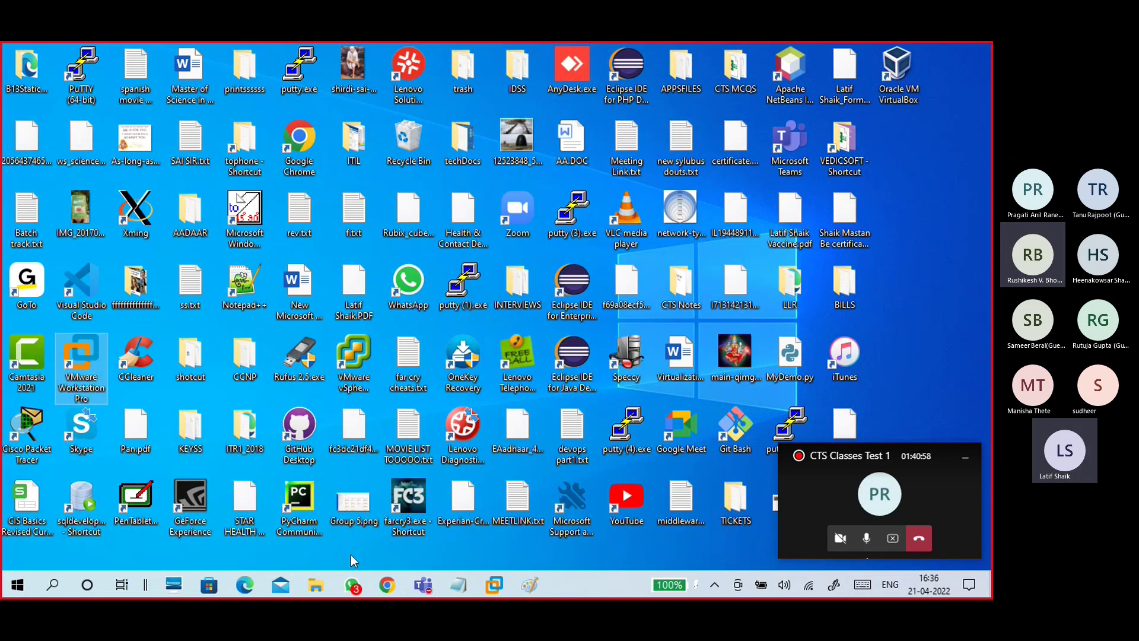
pyautogui.press('super+r')
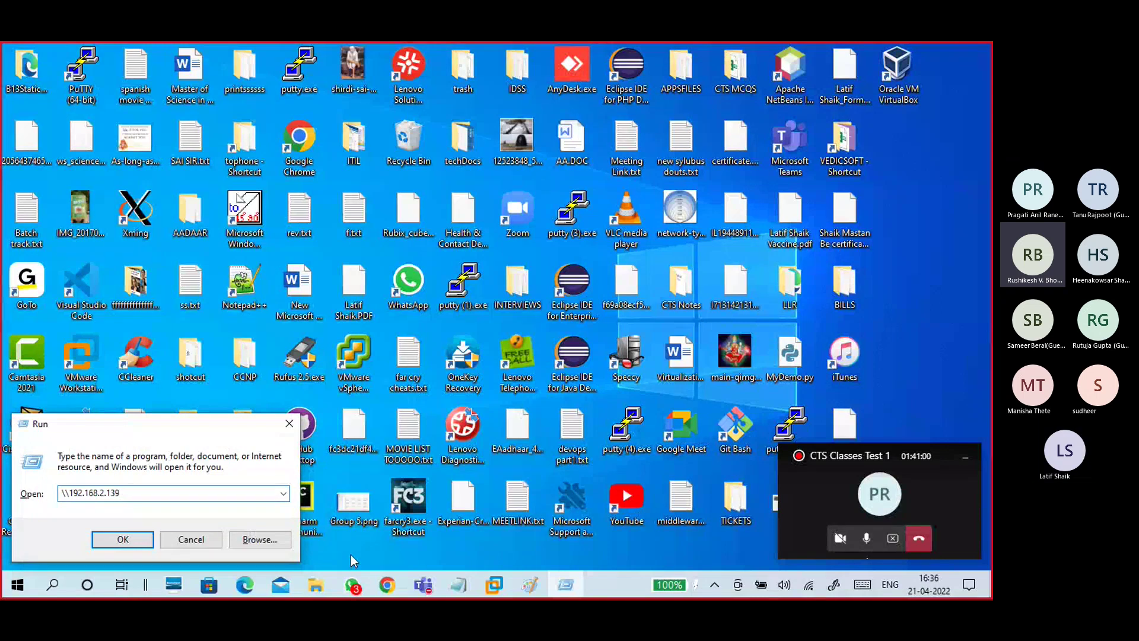
pyautogui.press('Return')
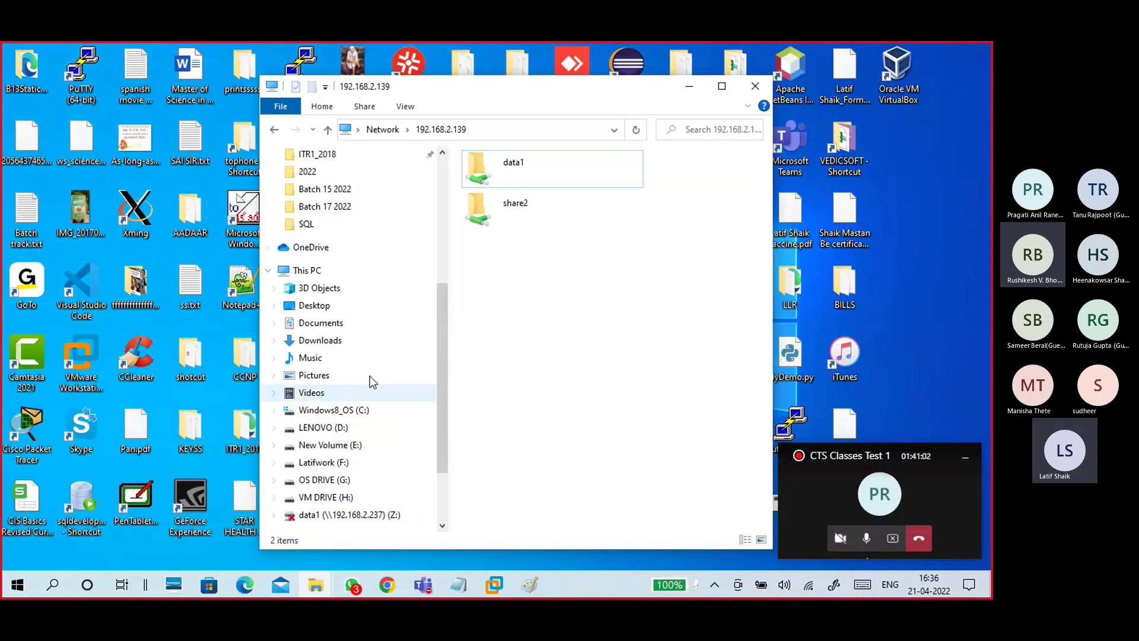
pyautogui.click(722, 86)
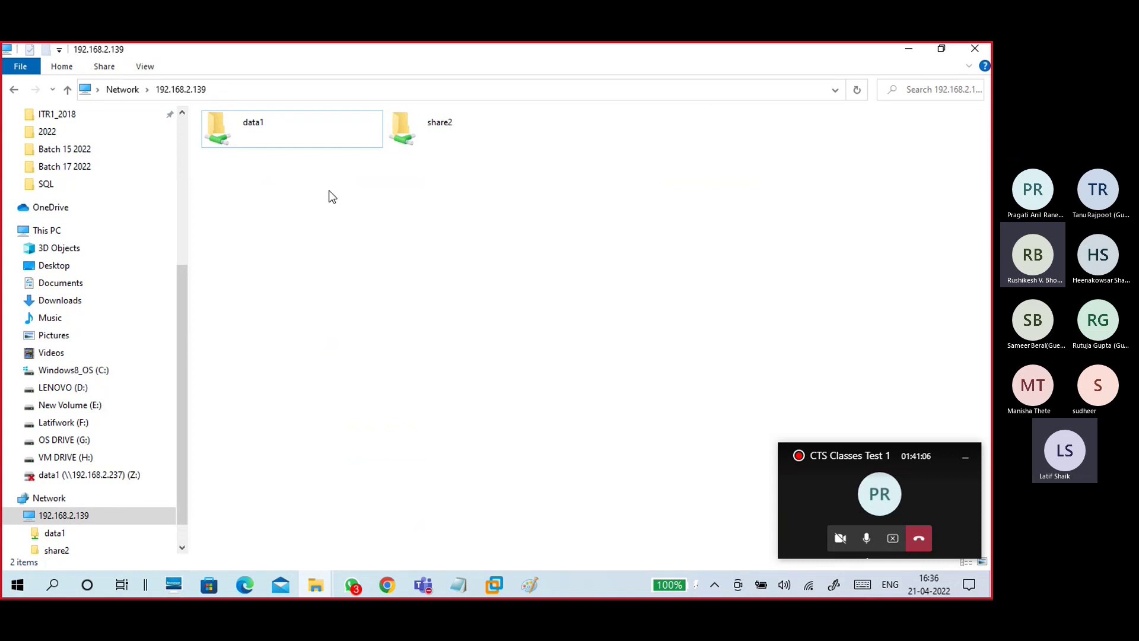
# Step: Inspect the only listed shares, data1 and share2, then close the window
pyautogui.click(480, 134)
pyautogui.click(288, 146)
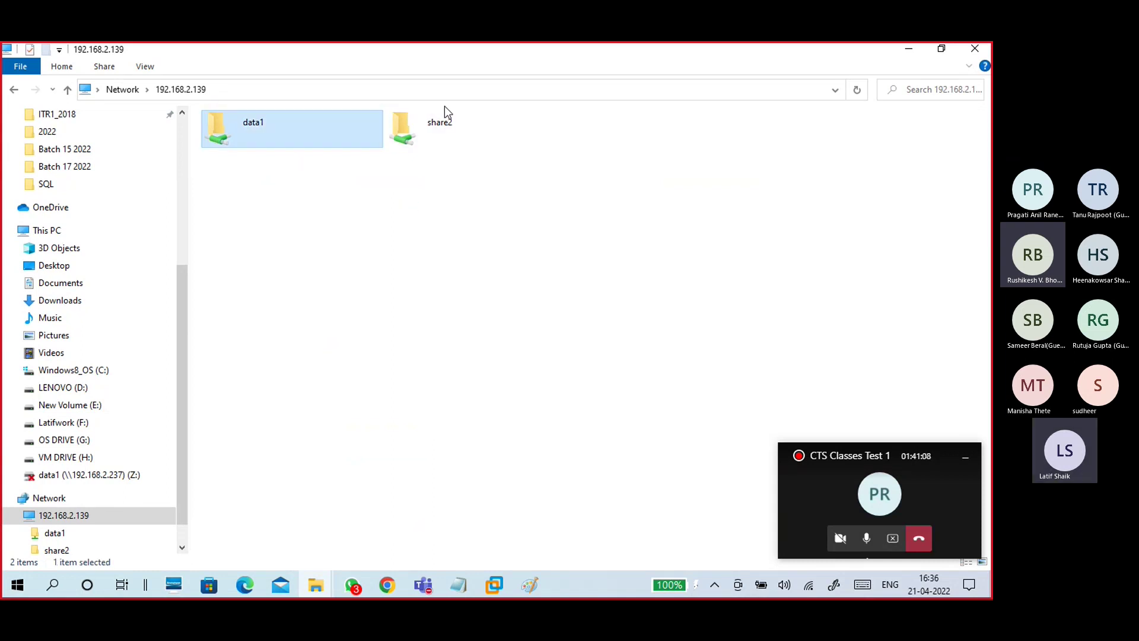
pyautogui.click(464, 123)
pyautogui.click(301, 149)
pyautogui.click(290, 145)
pyautogui.click(500, 188)
pyautogui.click(485, 137)
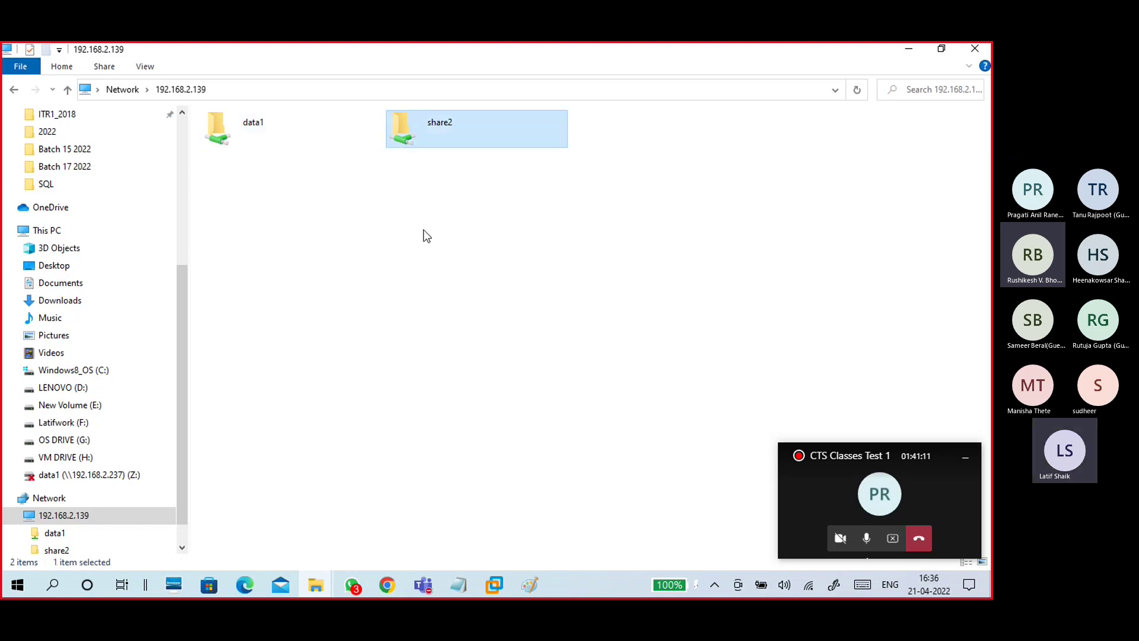
pyautogui.click(302, 135)
pyautogui.click(472, 137)
pyautogui.click(487, 277)
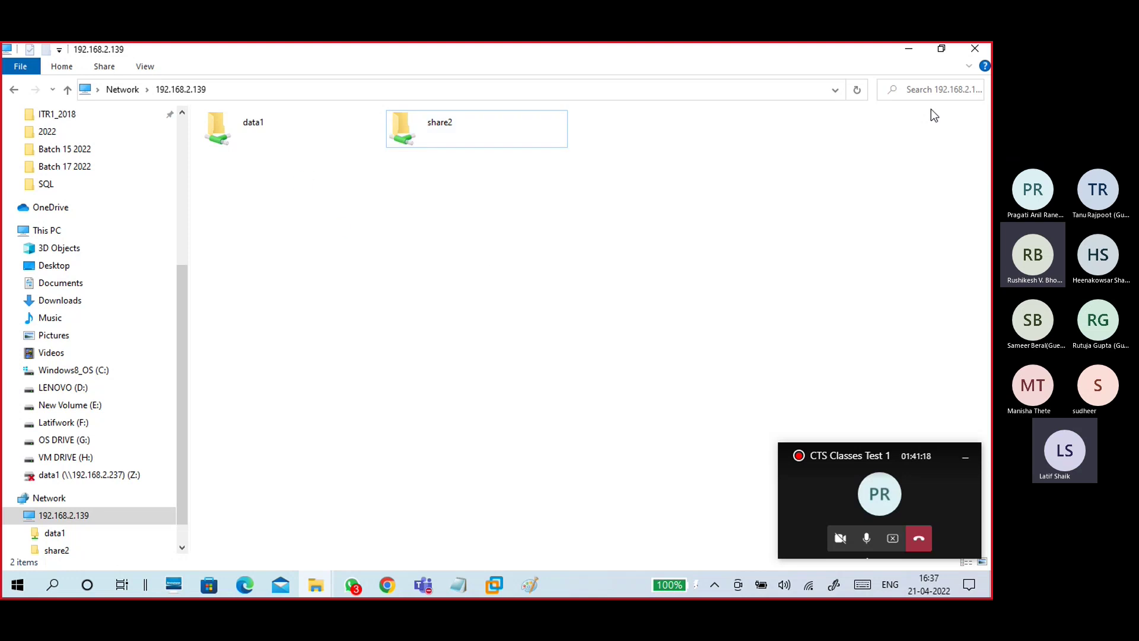
pyautogui.click(964, 57)
# Step: Open the hidden \\192.168.2.139\share3$ share and view its file f33.txt
pyautogui.press('super+r')
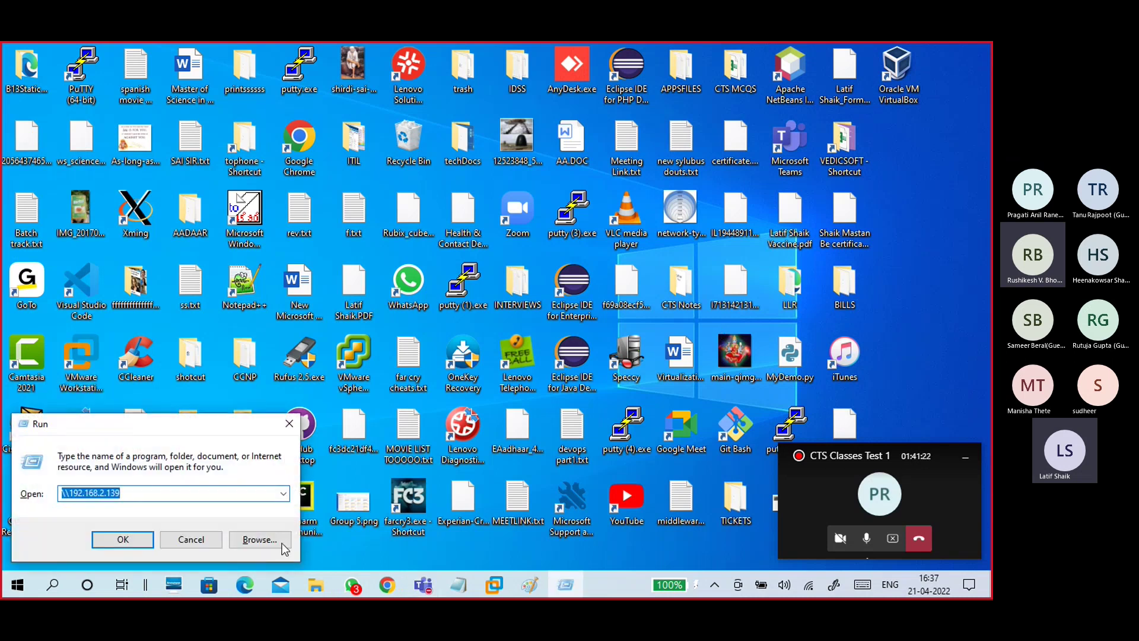
pyautogui.moveTo(170, 423); pyautogui.dragTo(642, 187)
pyautogui.click(612, 256)
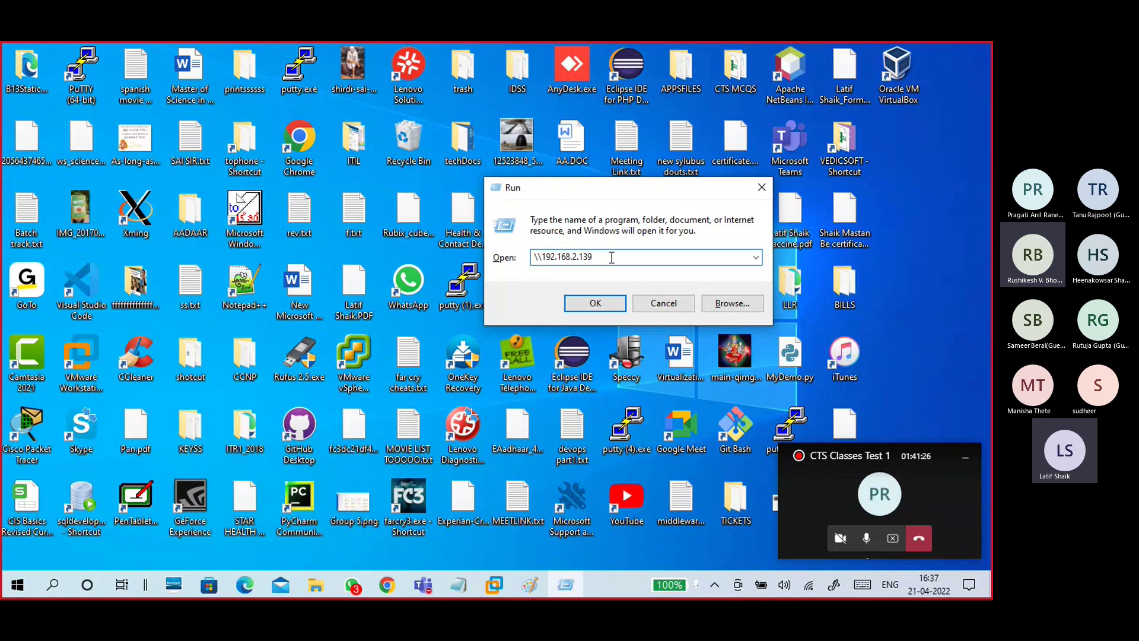
pyautogui.write('\\share')
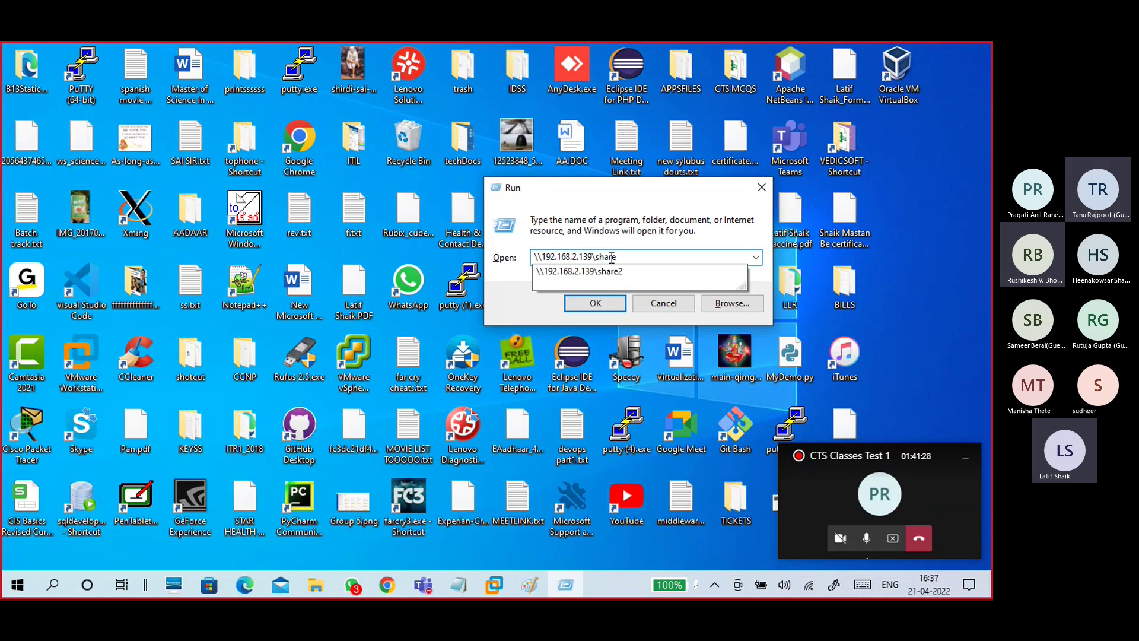
pyautogui.write('3$')
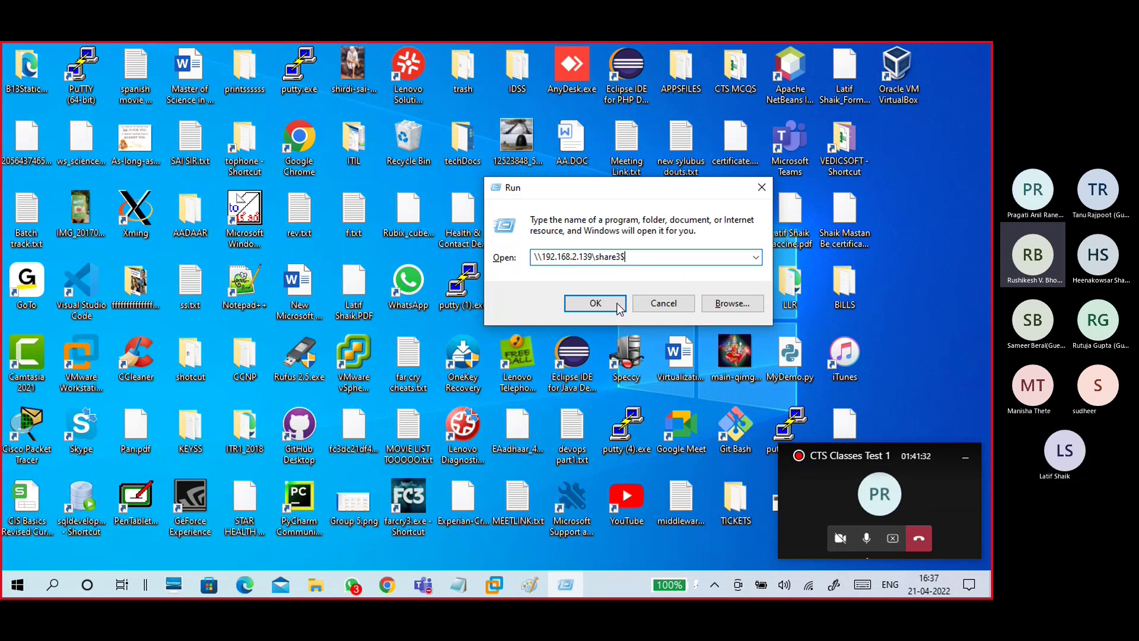
pyautogui.click(595, 303)
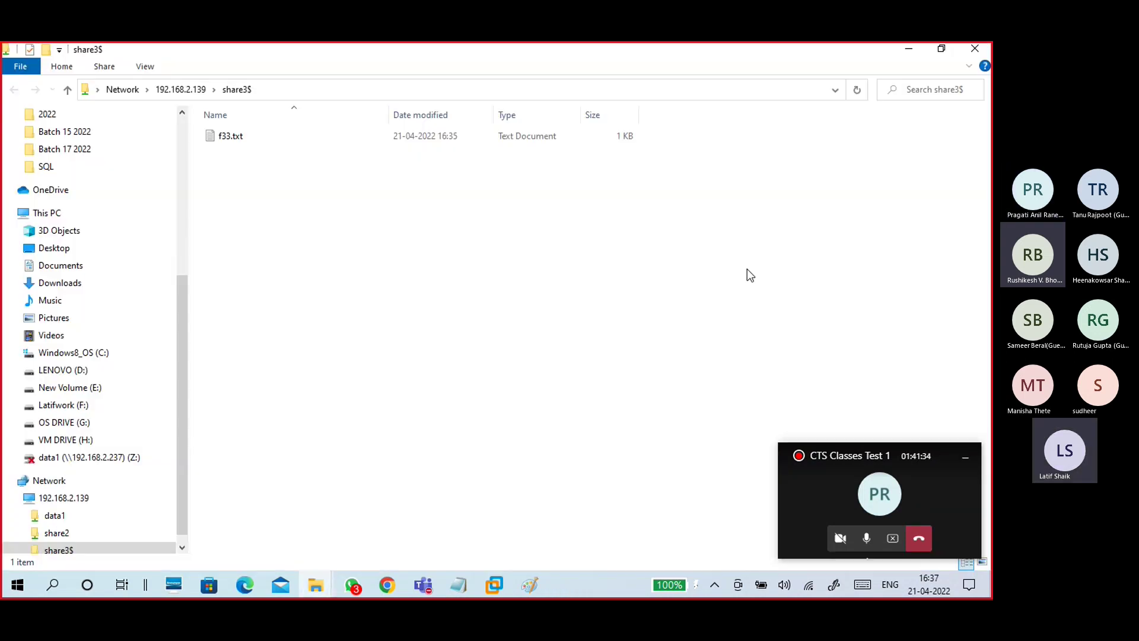
pyautogui.click(234, 137)
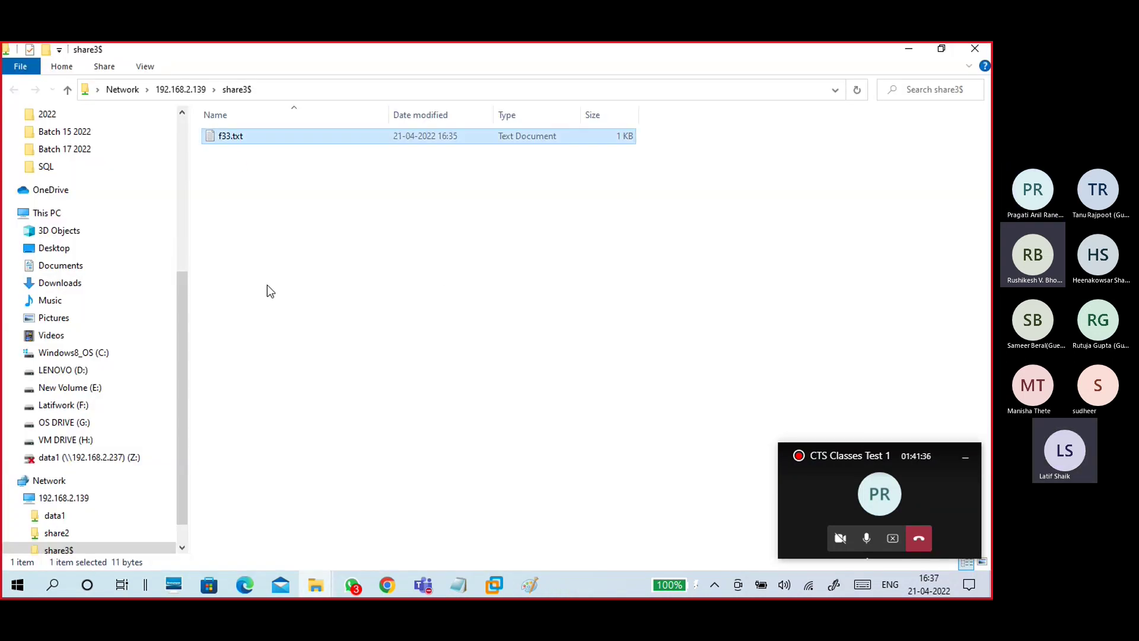
pyautogui.doubleClick(233, 142)
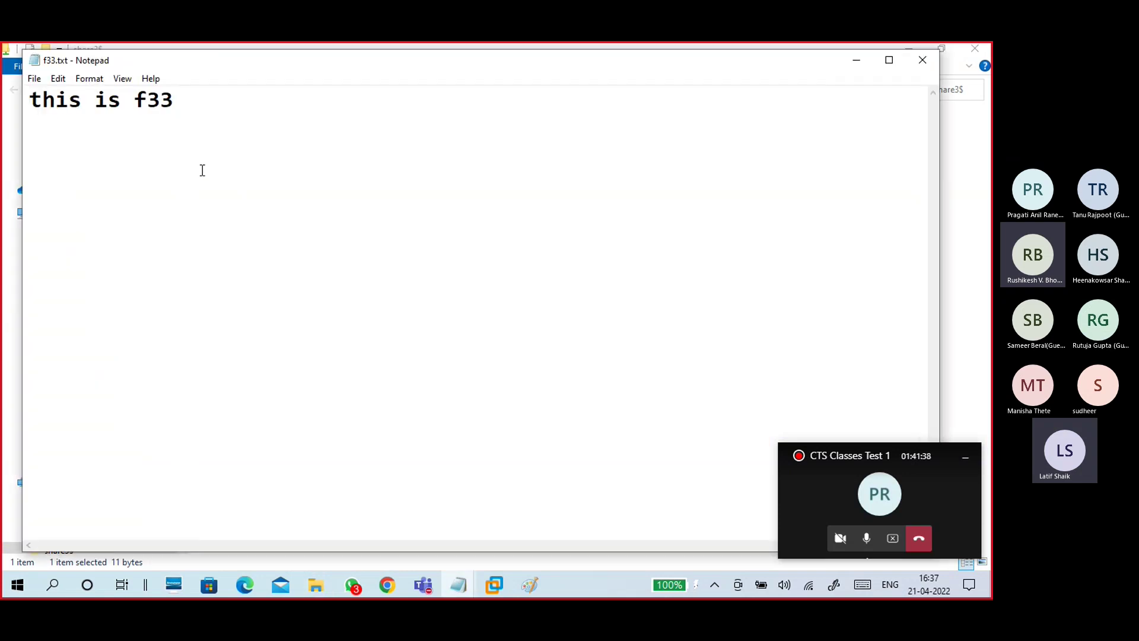
pyautogui.click(922, 60)
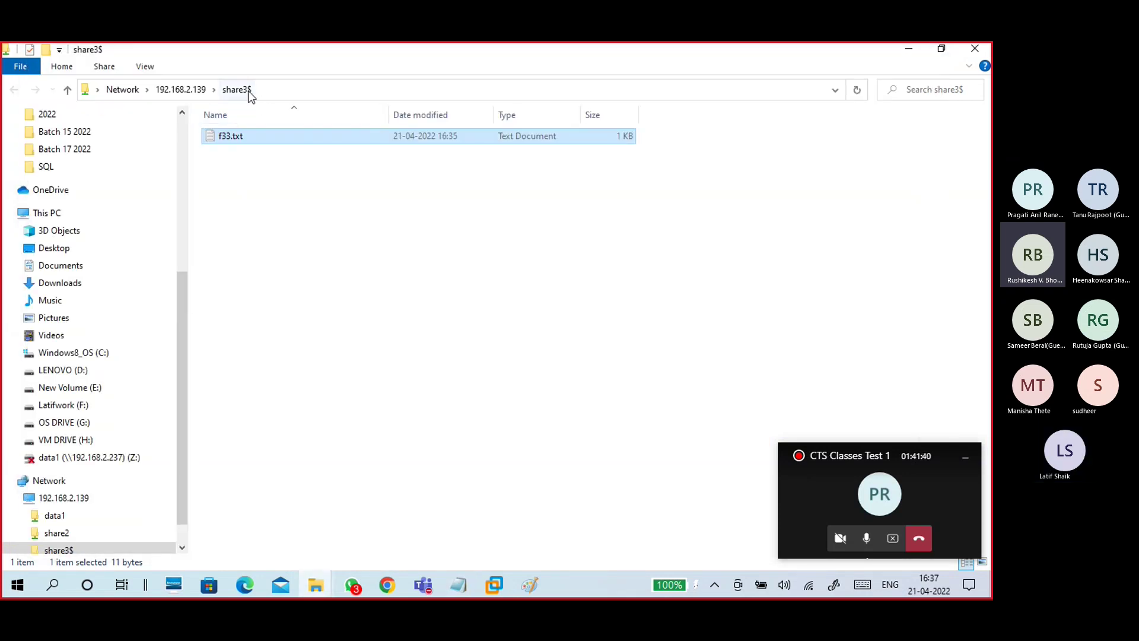
pyautogui.click(322, 259)
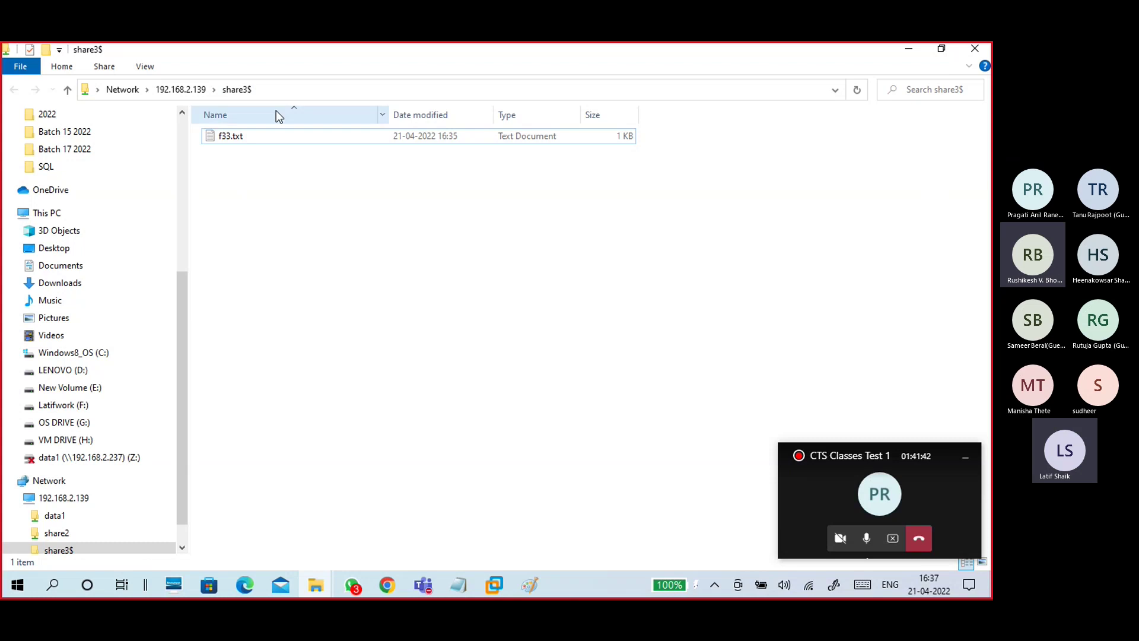
# Step: Remove share3$ from the address to return to the 192.168.2.139 share list
pyautogui.click(276, 94)
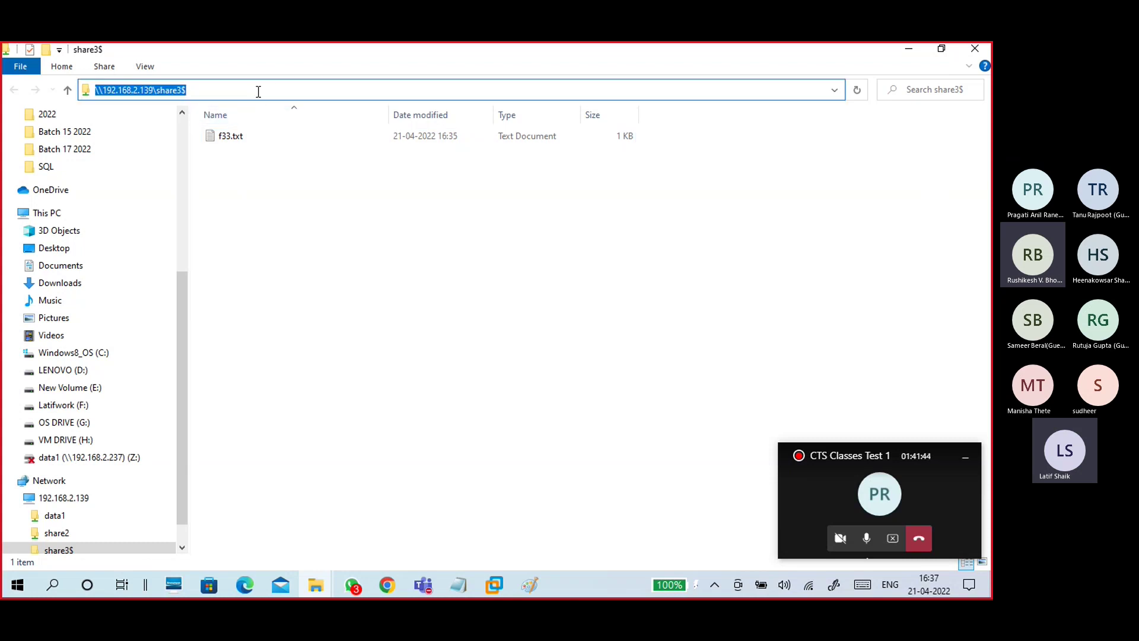
pyautogui.click(259, 92)
pyautogui.moveTo(180, 84); pyautogui.dragTo(161, 85)
pyautogui.press('BackSpace')
pyautogui.press('BackSpace')
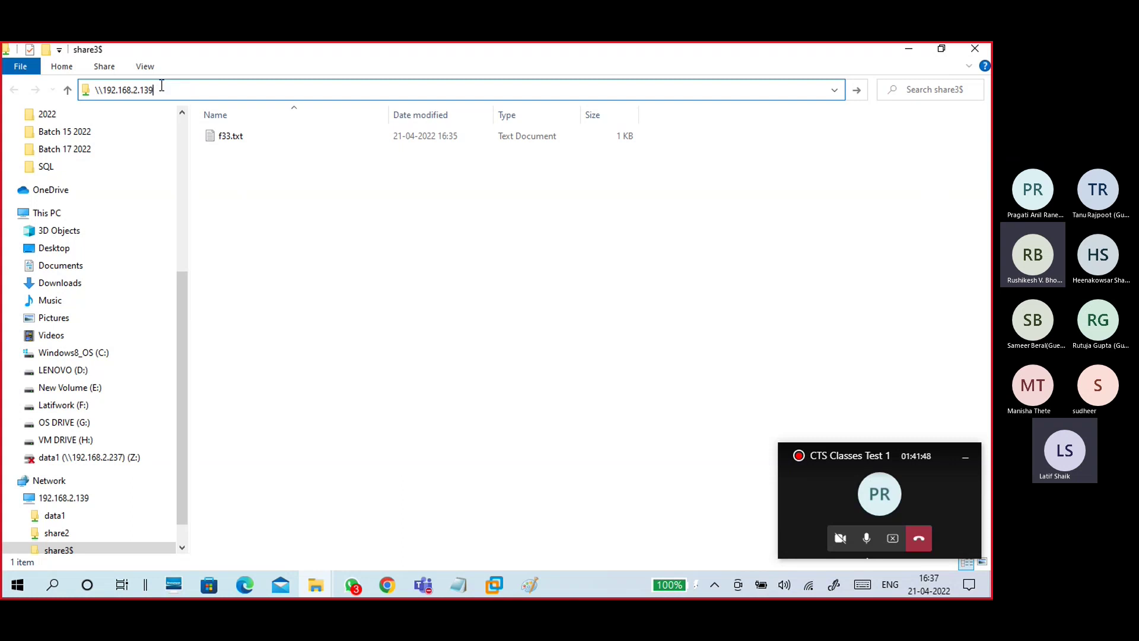
pyautogui.press('Return')
# Step: Reopen the hidden share by appending \share3$ to the address bar path
pyautogui.click(241, 137)
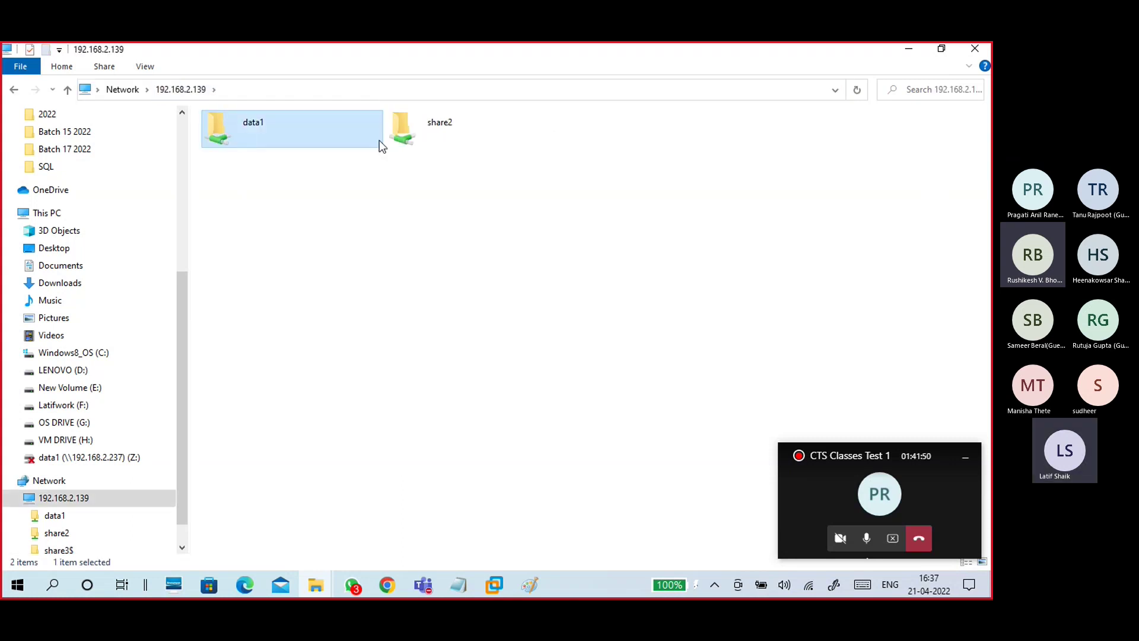
pyautogui.press('Right')
pyautogui.click(259, 90)
pyautogui.click(260, 90)
pyautogui.write('\\share3')
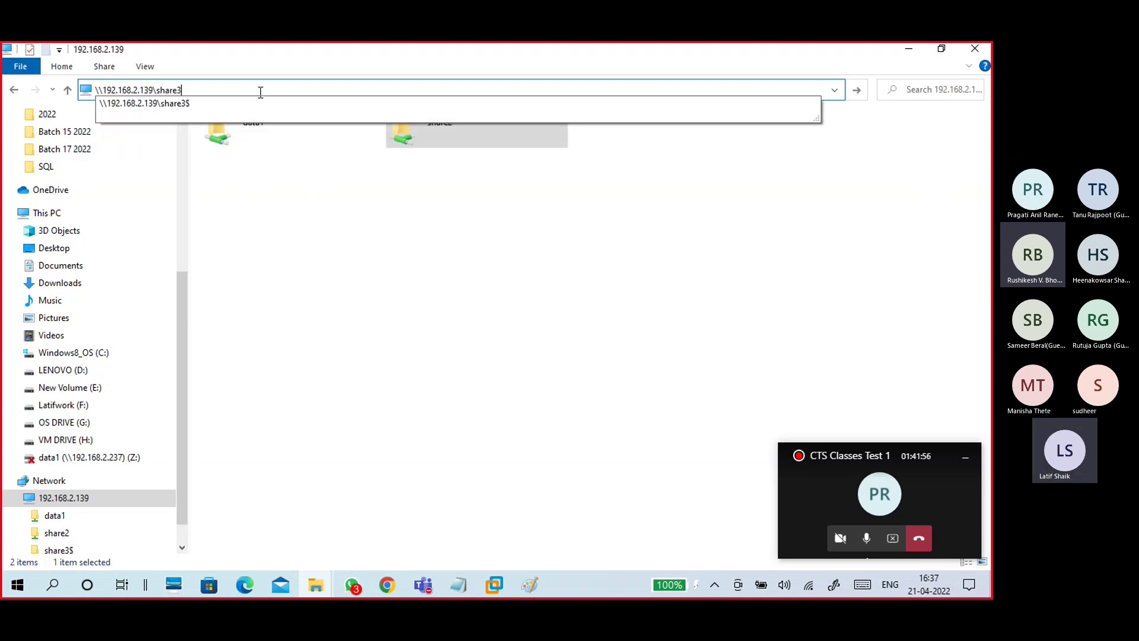
pyautogui.write('$')
pyautogui.press('Return')
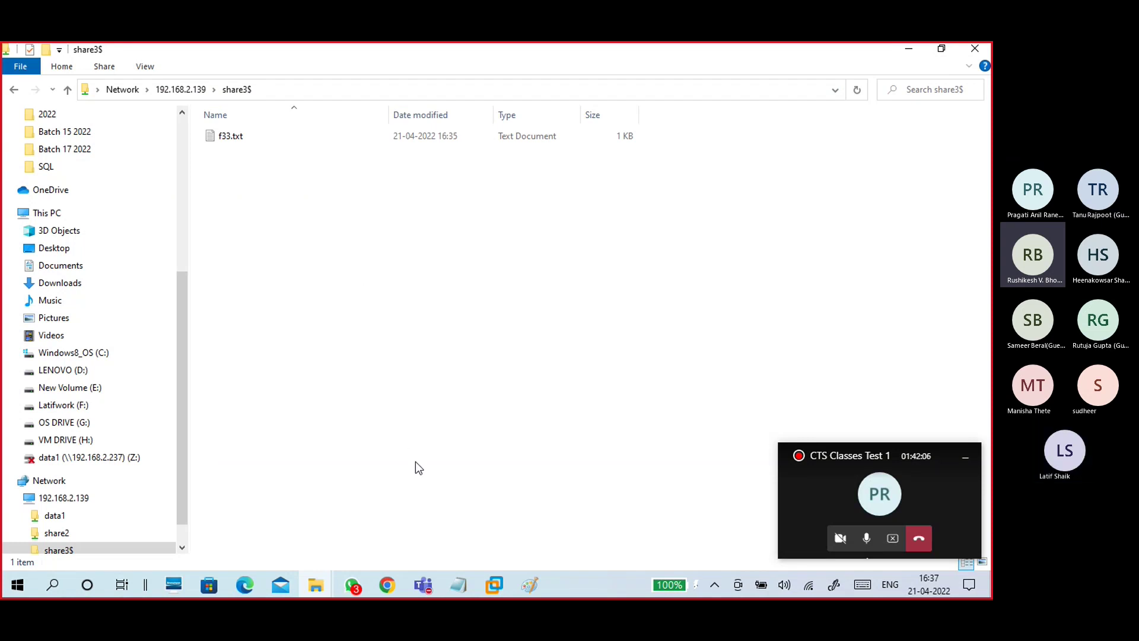
# Step: In the 21-04 win10 notes, add 'run - \\192.168.2.139\share3$' followed by a dashed separator
pyautogui.moveTo(463, 586)
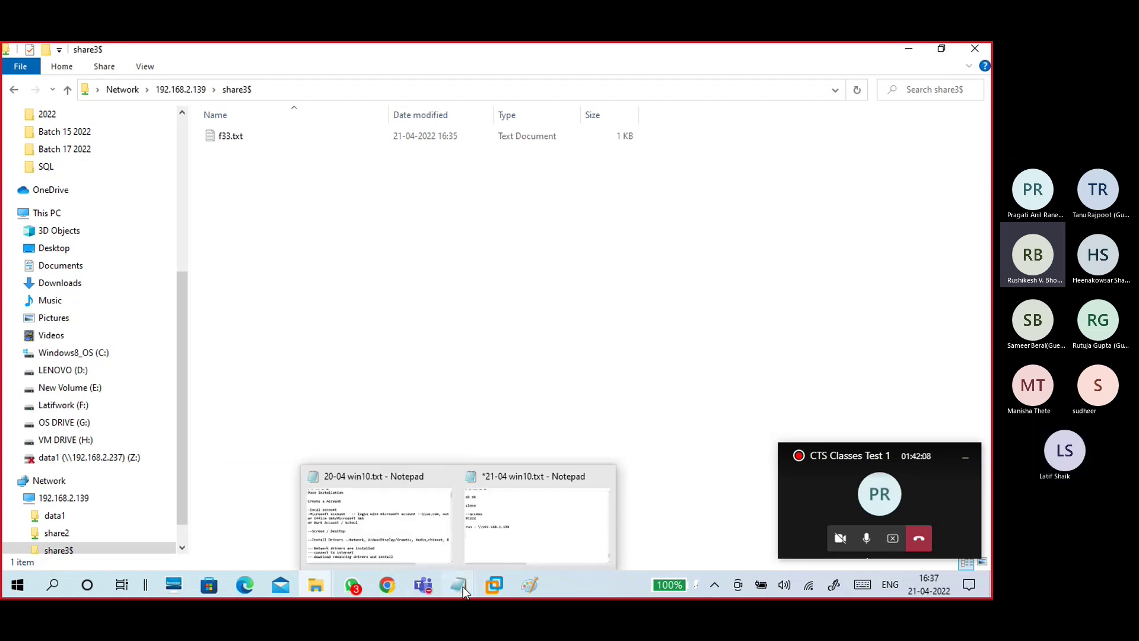
pyautogui.click(468, 547)
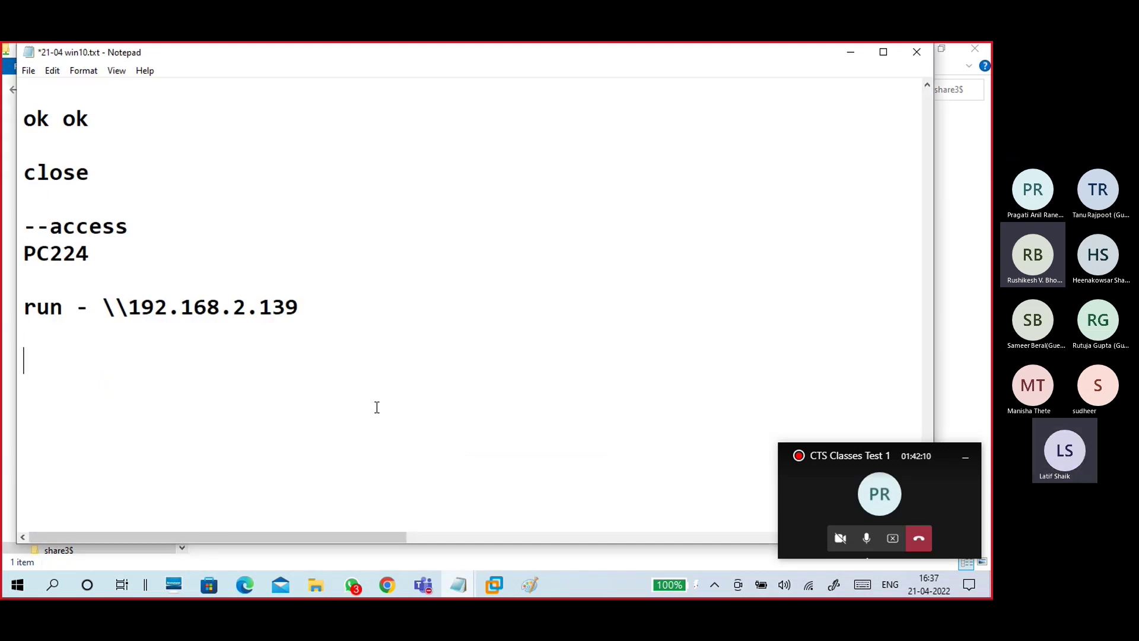
pyautogui.write('run - \\\\192.1')
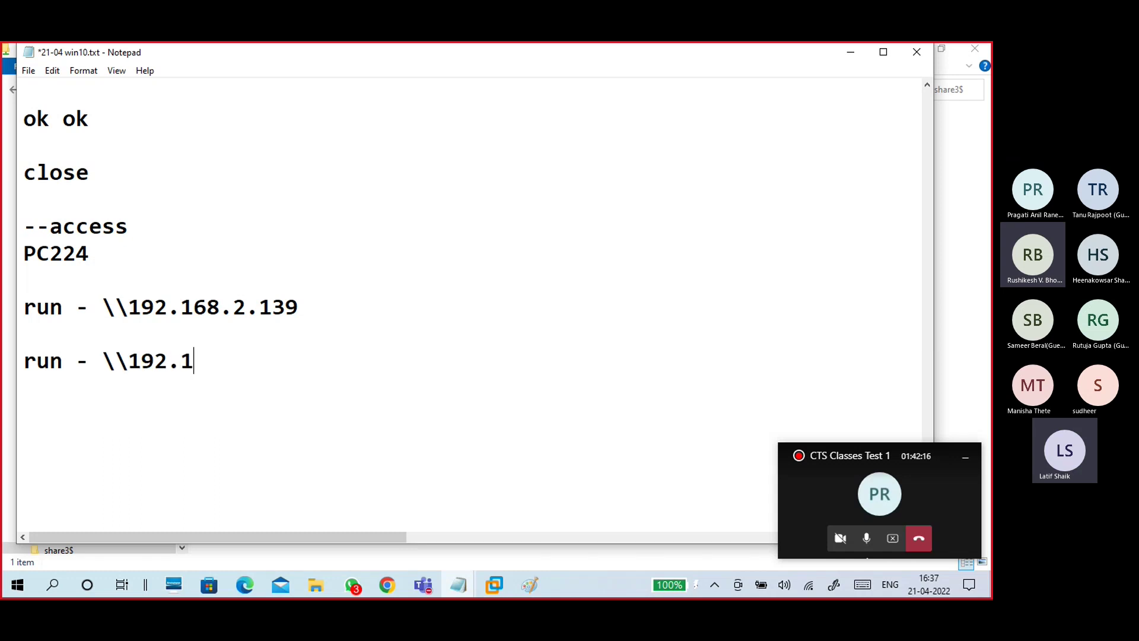
pyautogui.write('68.2.1')
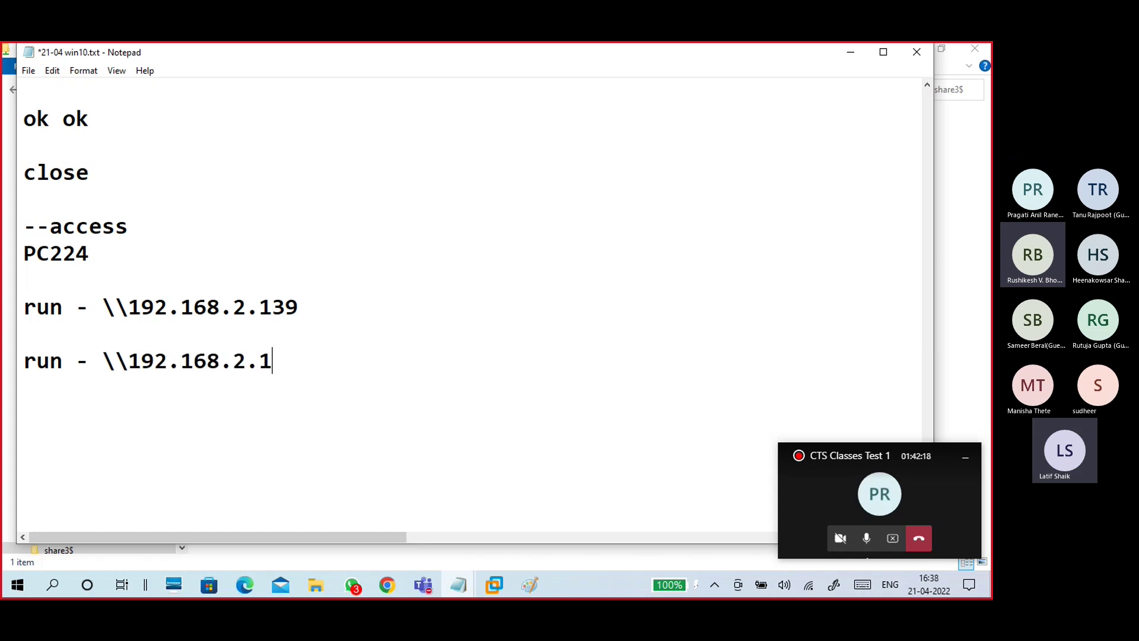
pyautogui.write('39')
pyautogui.write(']')
pyautogui.write('\\share')
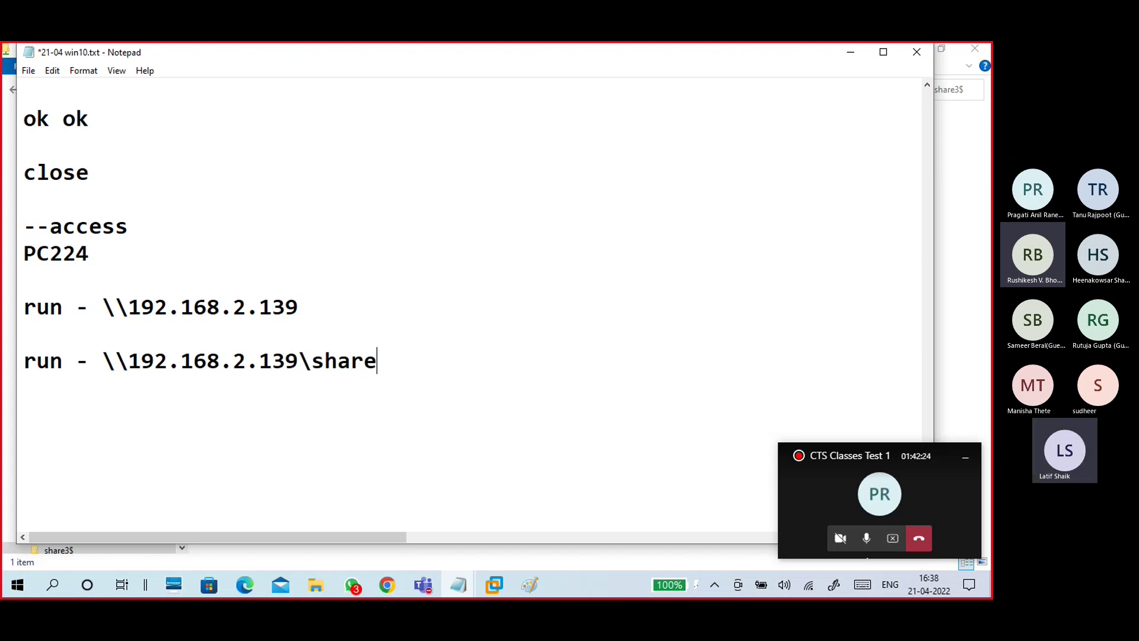
pyautogui.write('3$')
pyautogui.write('------------------')
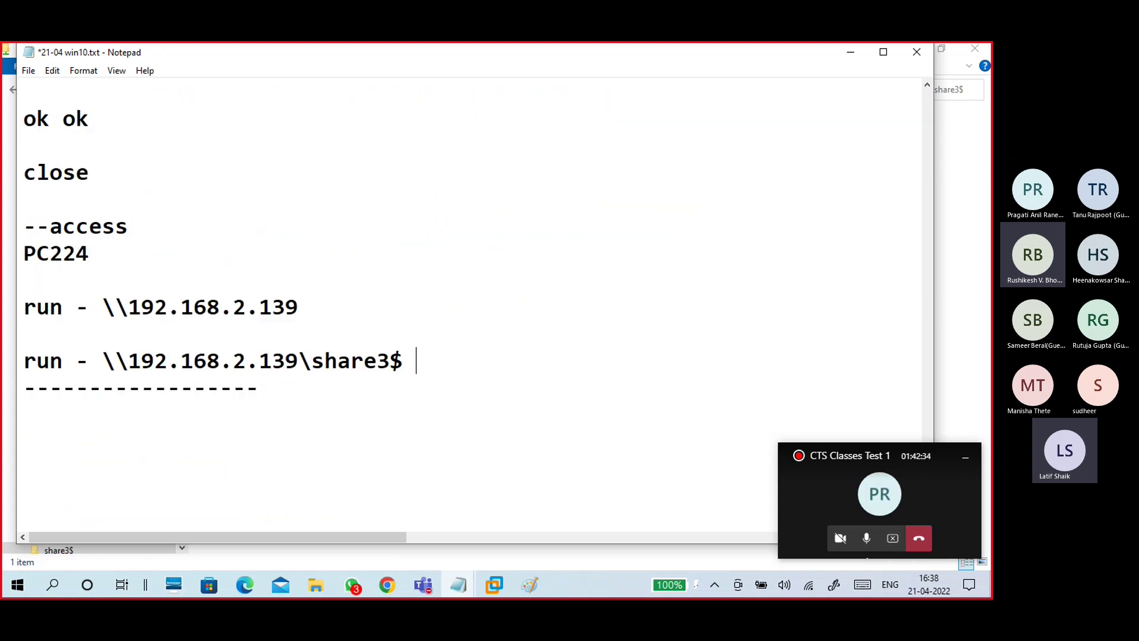
# Step: Mark share3$ as '( administrative share)' and review the notes
pyautogui.scroll(3, 600, 286)
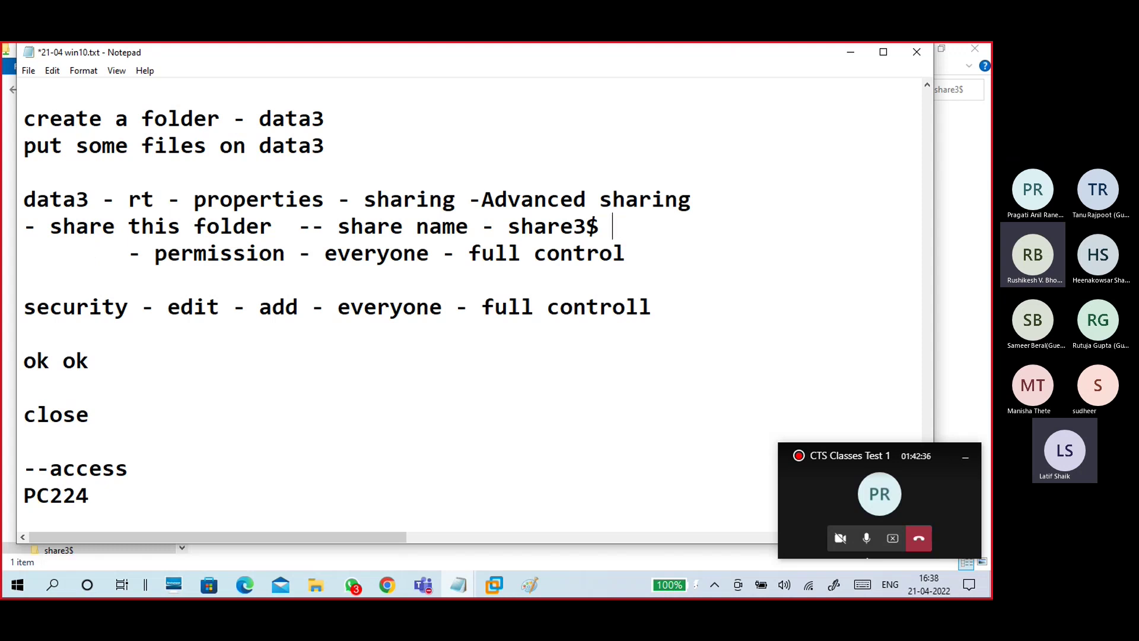
pyautogui.write('( admin')
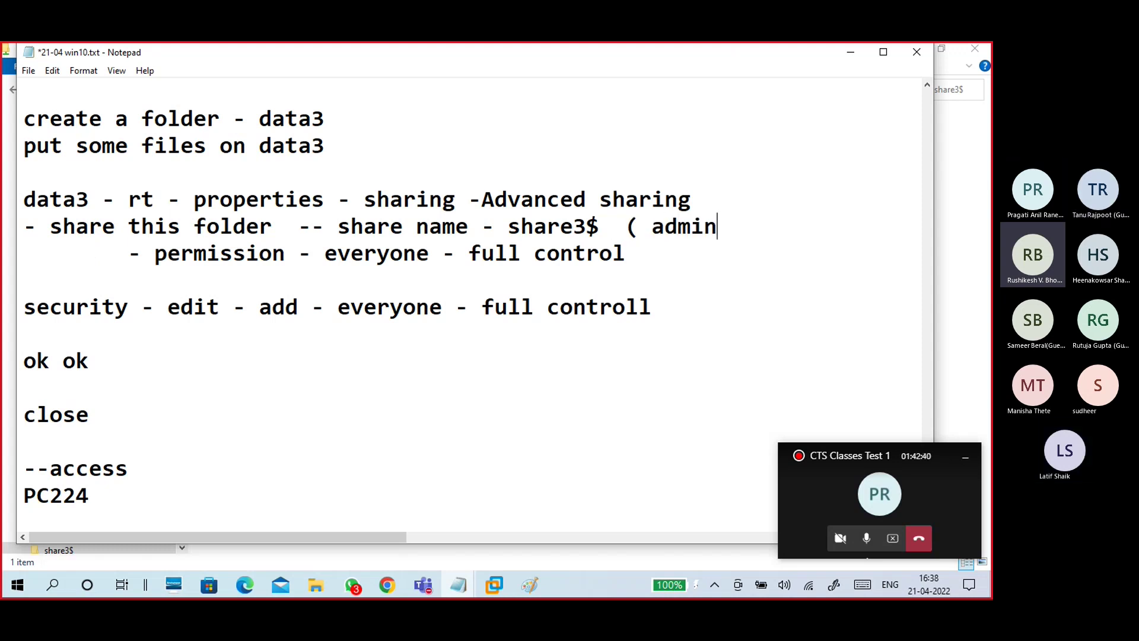
pyautogui.write('istrat')
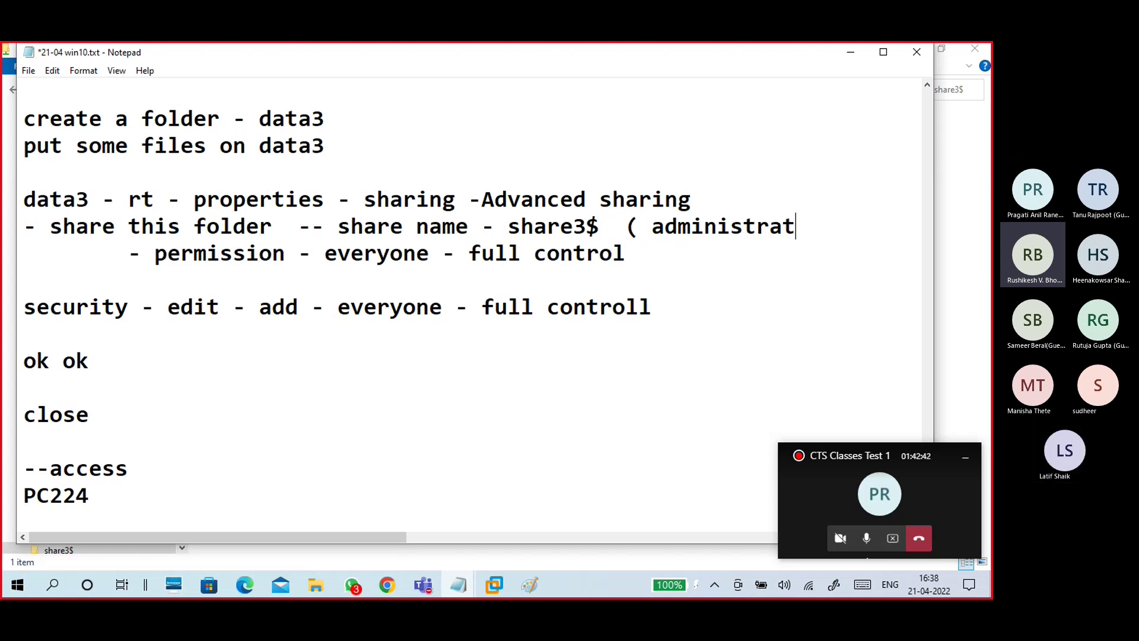
pyautogui.write('ive share')
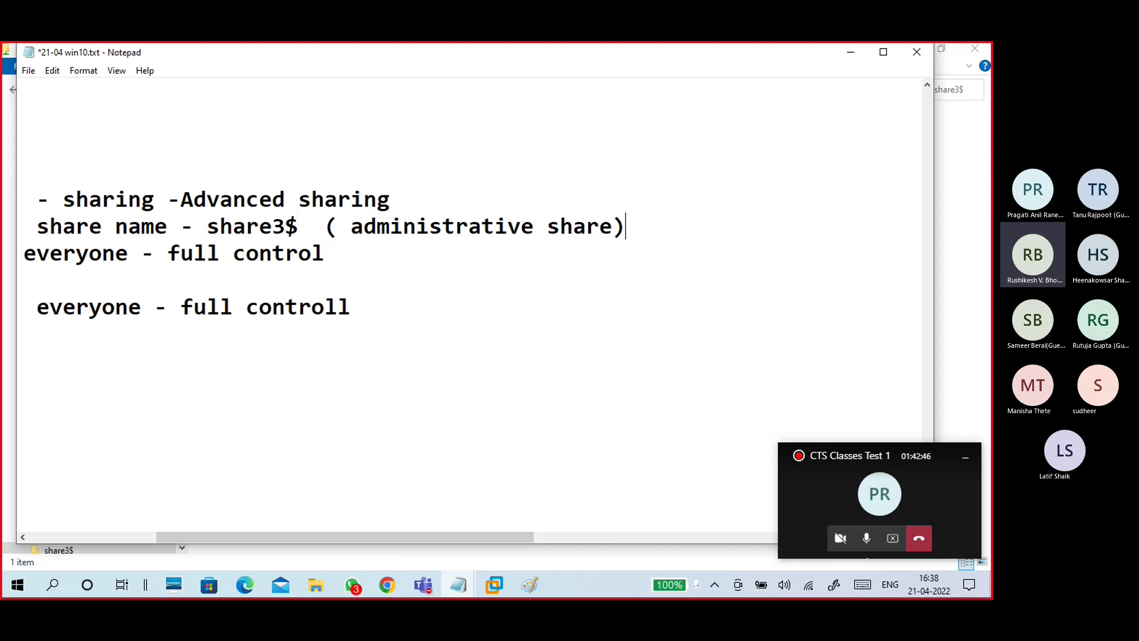
pyautogui.moveTo(457, 533); pyautogui.dragTo(323, 543)
pyautogui.scroll(2, 347, 420)
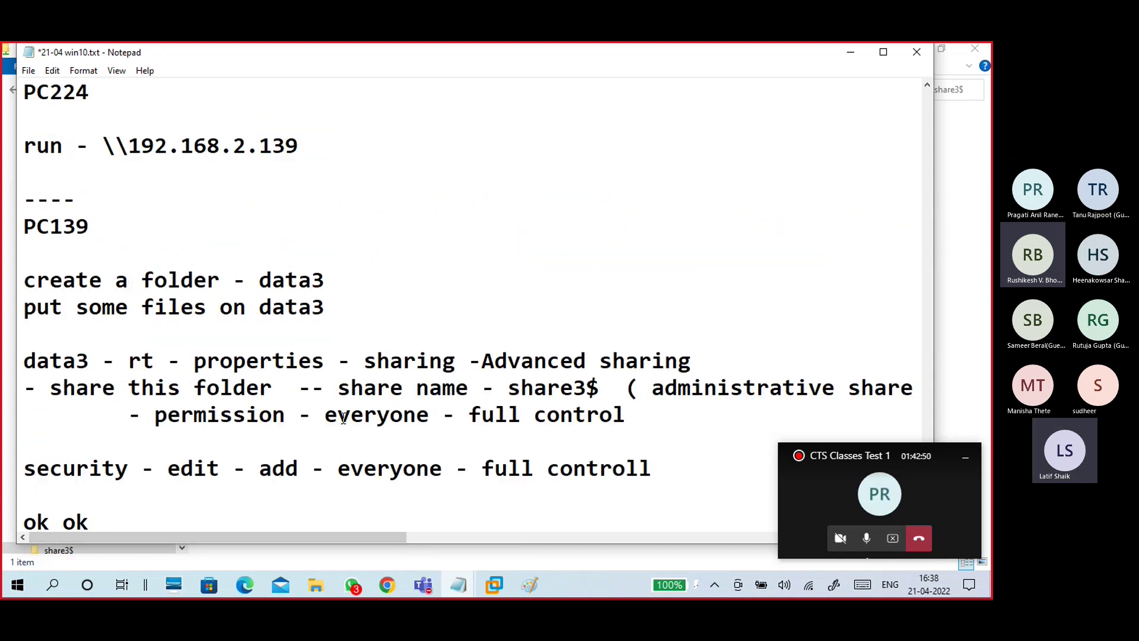
pyautogui.scroll(-5, 343, 417)
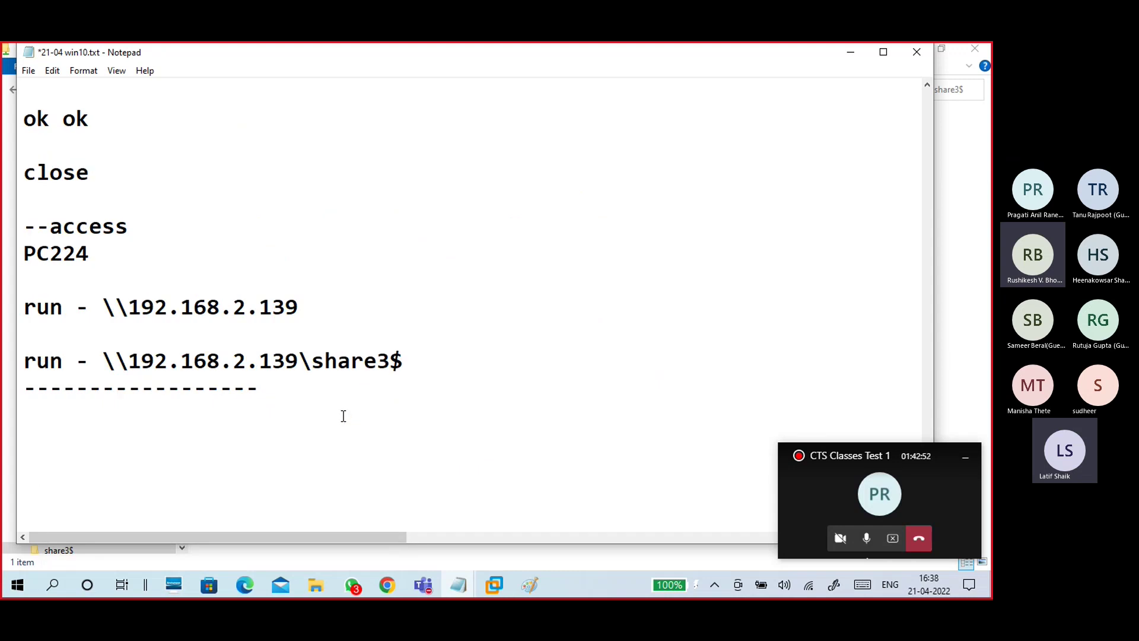
pyautogui.scroll(-2, 342, 414)
pyautogui.click(261, 255)
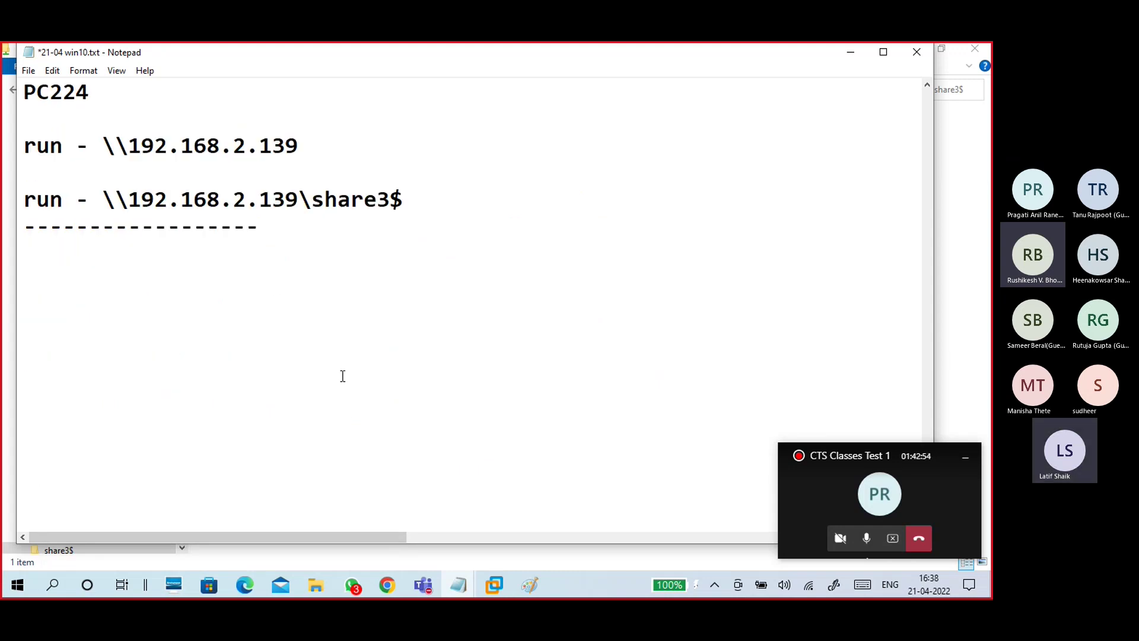
pyautogui.scroll(13, 399, 457)
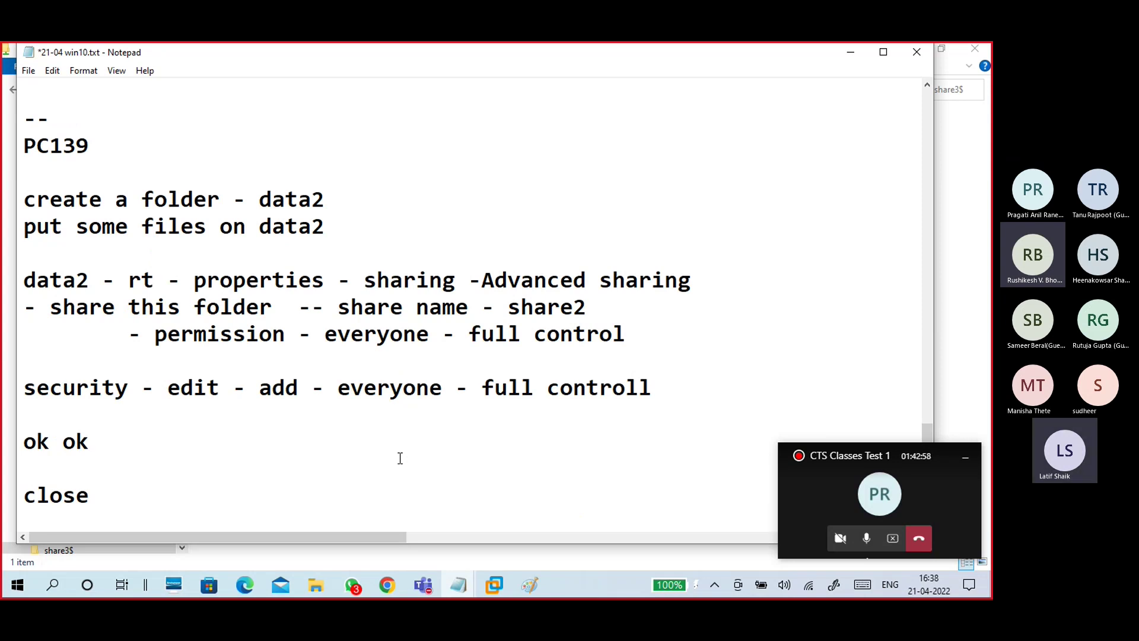
pyautogui.scroll(-6, 400, 457)
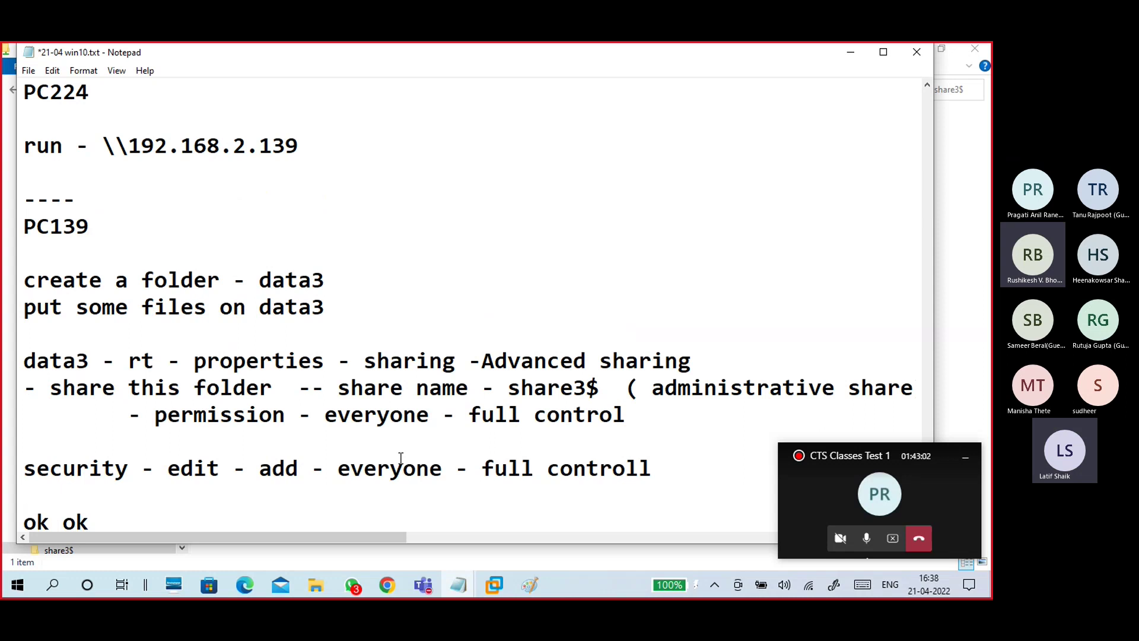
pyautogui.scroll(6, 401, 458)
pyautogui.scroll(5, 401, 457)
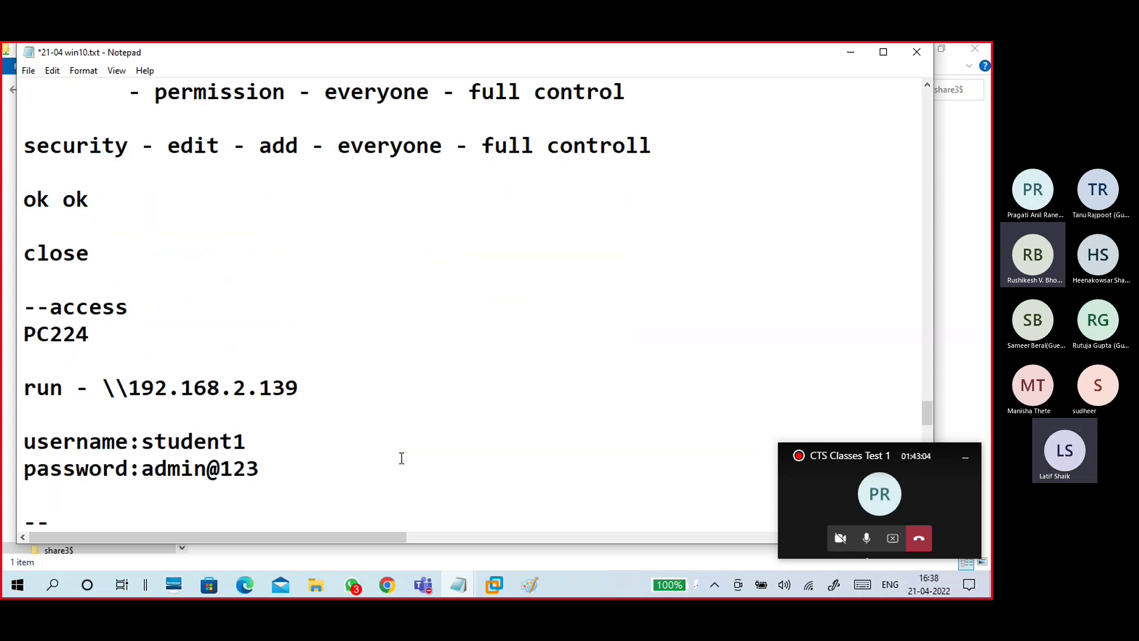
pyautogui.scroll(-6, 402, 455)
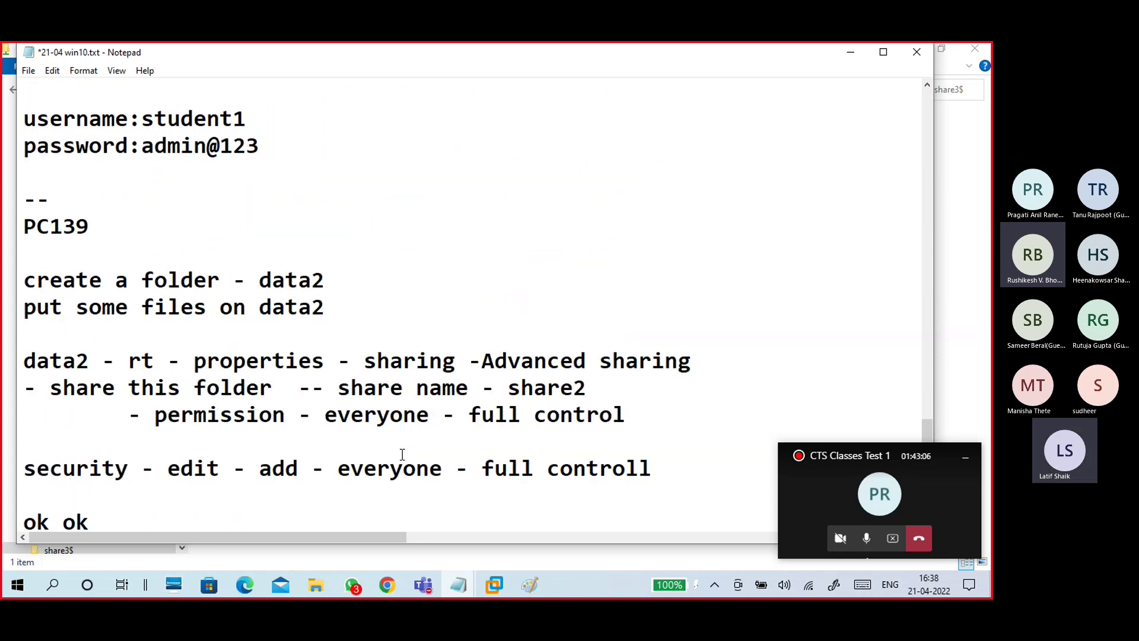
pyautogui.scroll(-4, 402, 454)
pyautogui.scroll(-9, 402, 454)
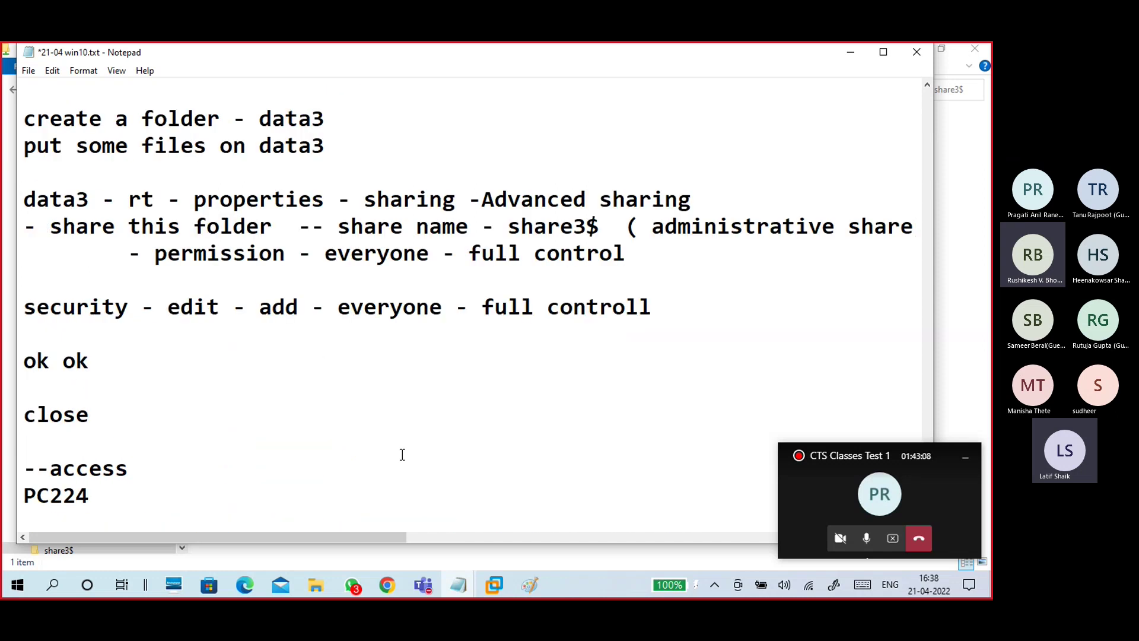
pyautogui.scroll(2, 402, 455)
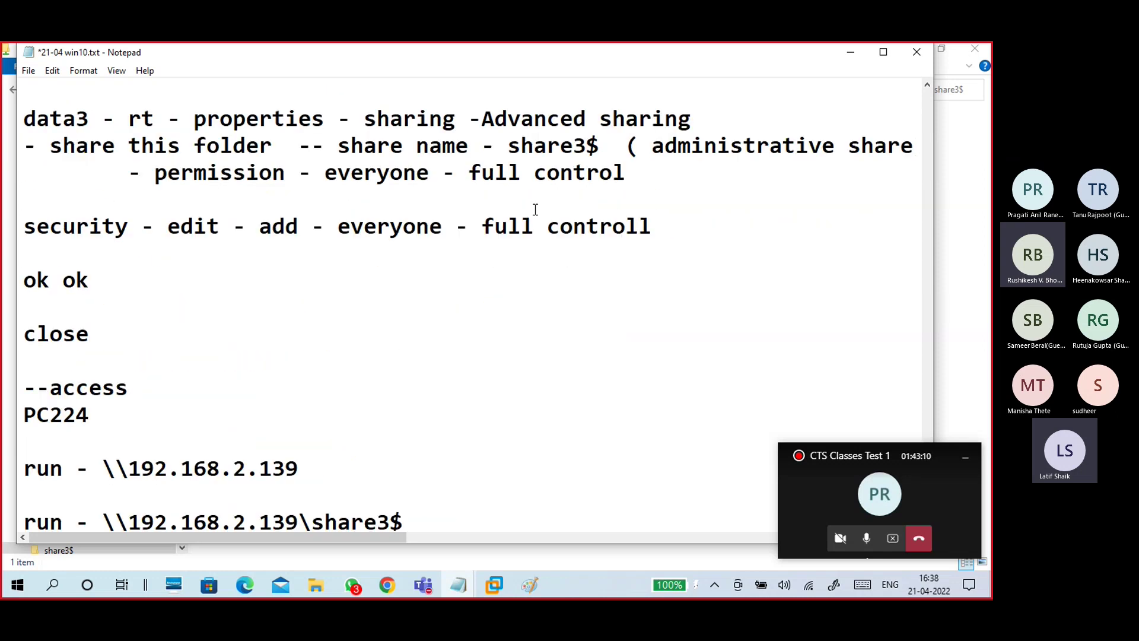
pyautogui.moveTo(509, 146); pyautogui.dragTo(605, 142)
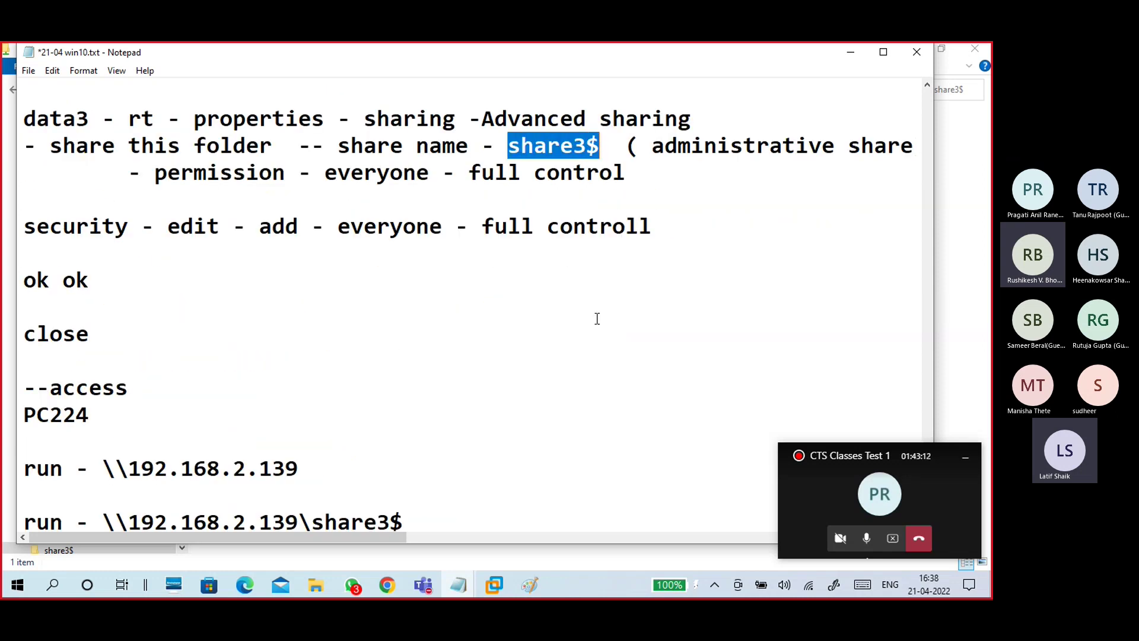
pyautogui.scroll(-2, 596, 318)
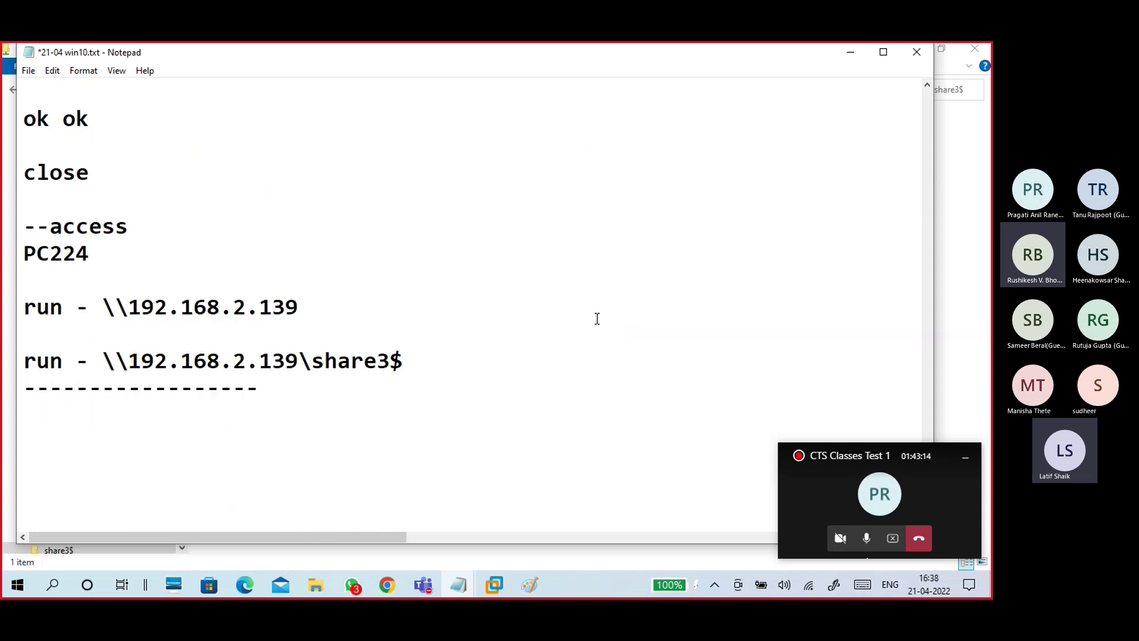
pyautogui.click(457, 402)
pyautogui.scroll(-4, 454, 395)
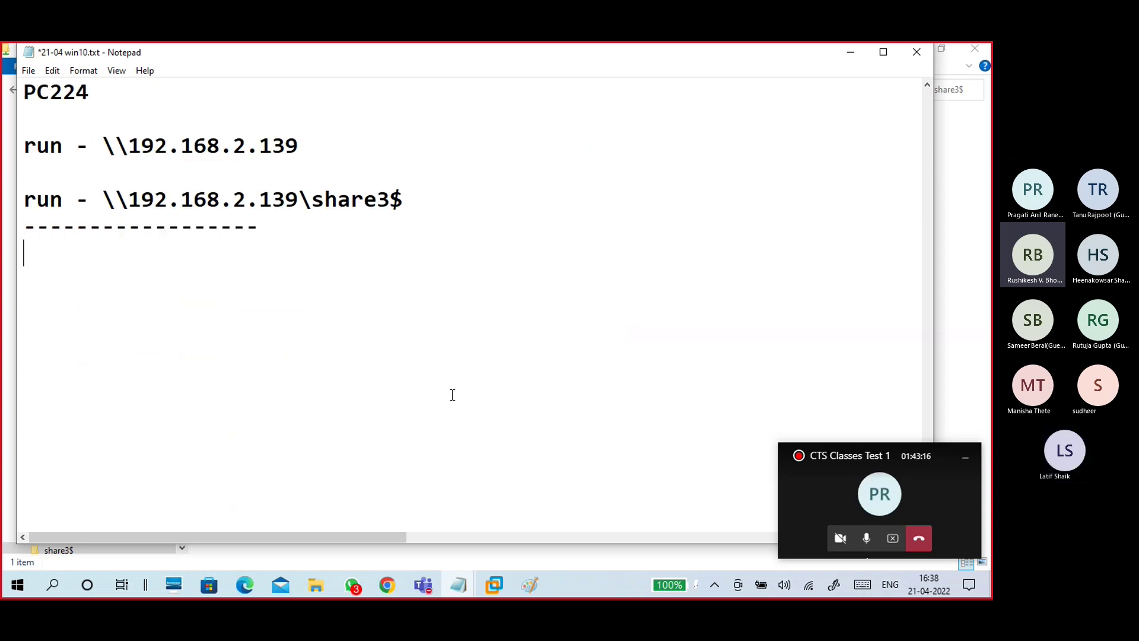
pyautogui.scroll(1, 450, 379)
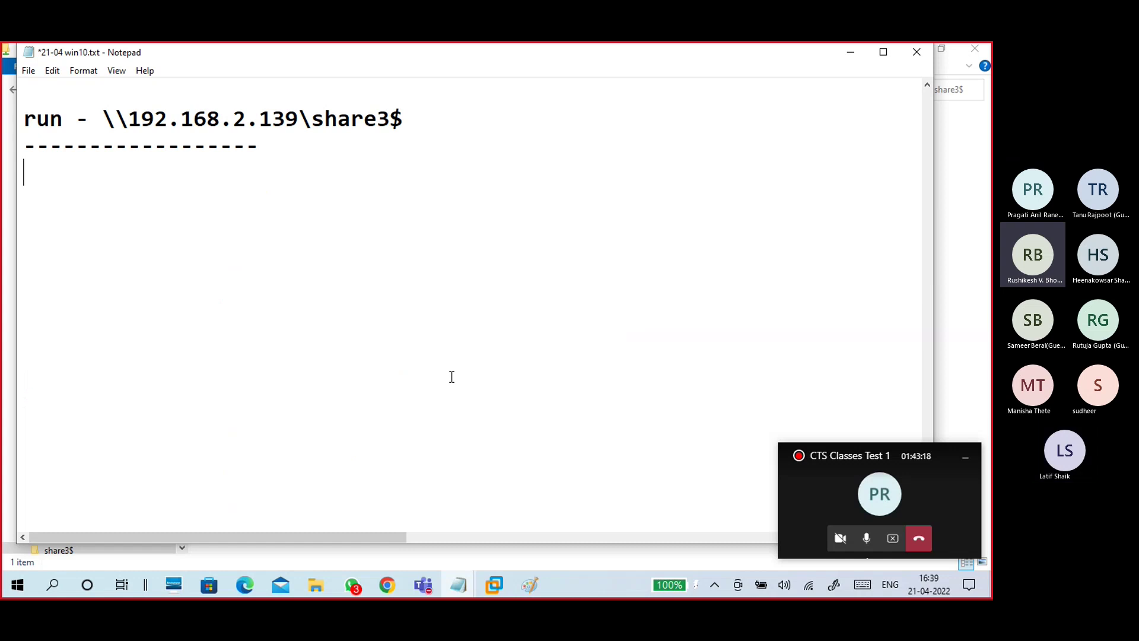
# Step: Write the heading 'Map network drive' below the dashes, trimming 'Mapped' to 'Map'
pyautogui.write('Mapped ')
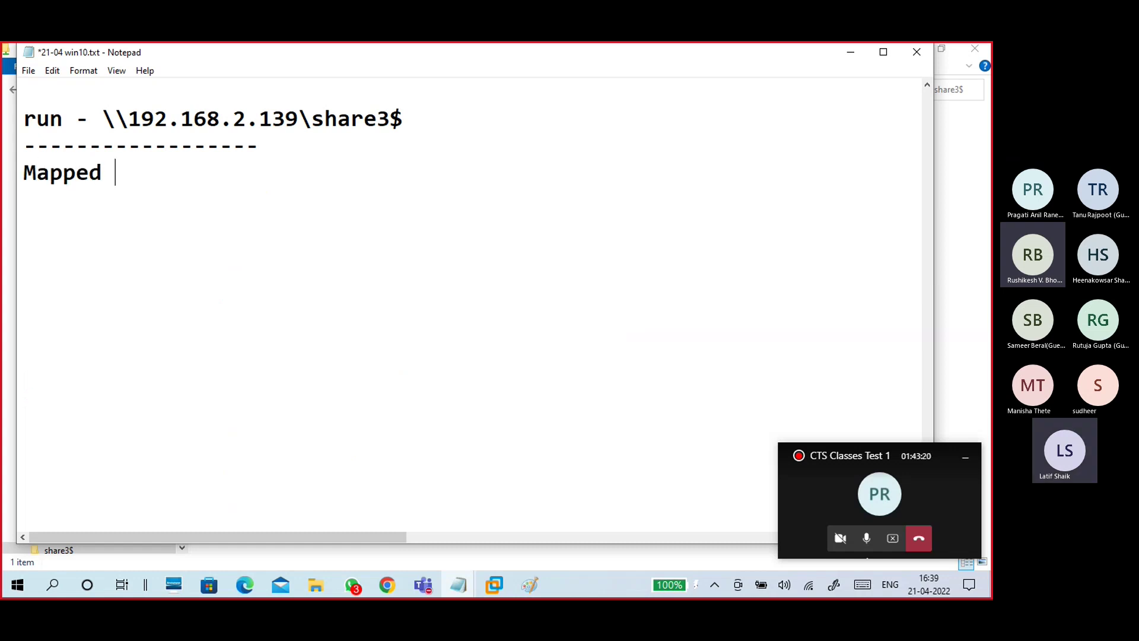
pyautogui.write('network drive')
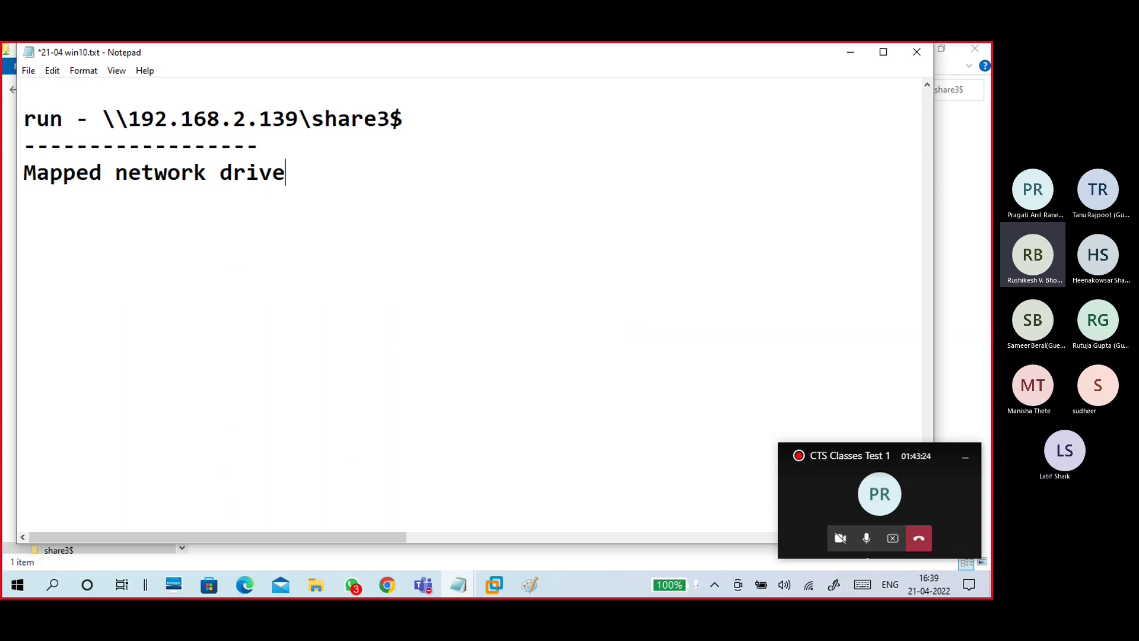
pyautogui.click(104, 177)
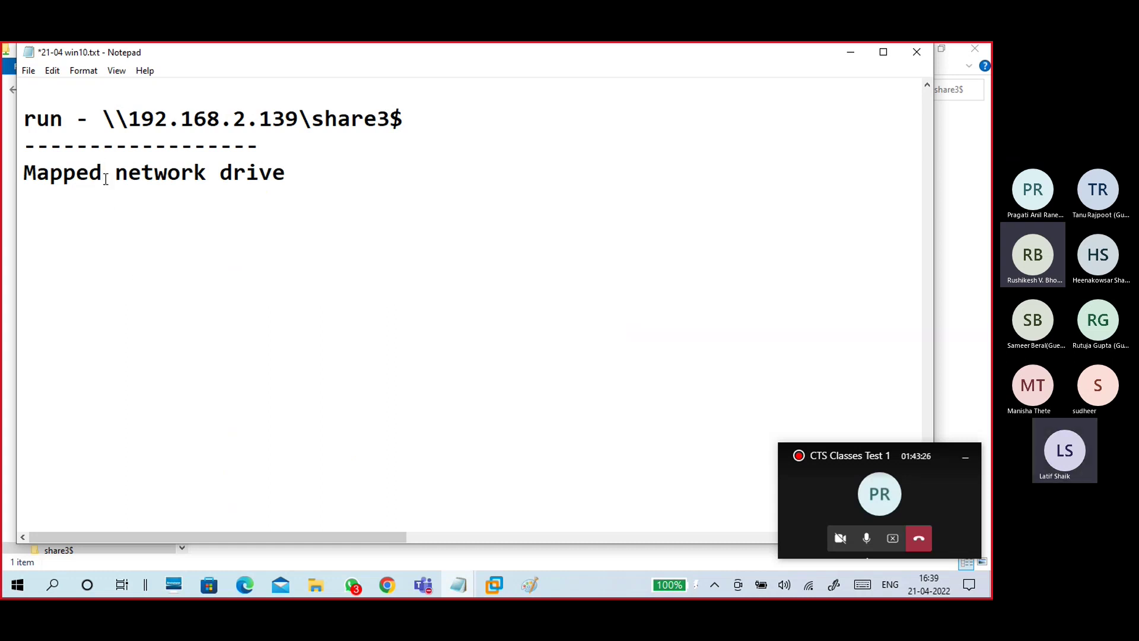
pyautogui.press('BackSpace')
pyautogui.press('BackSpace')
pyautogui.press('BackSpace')
pyautogui.click(139, 225)
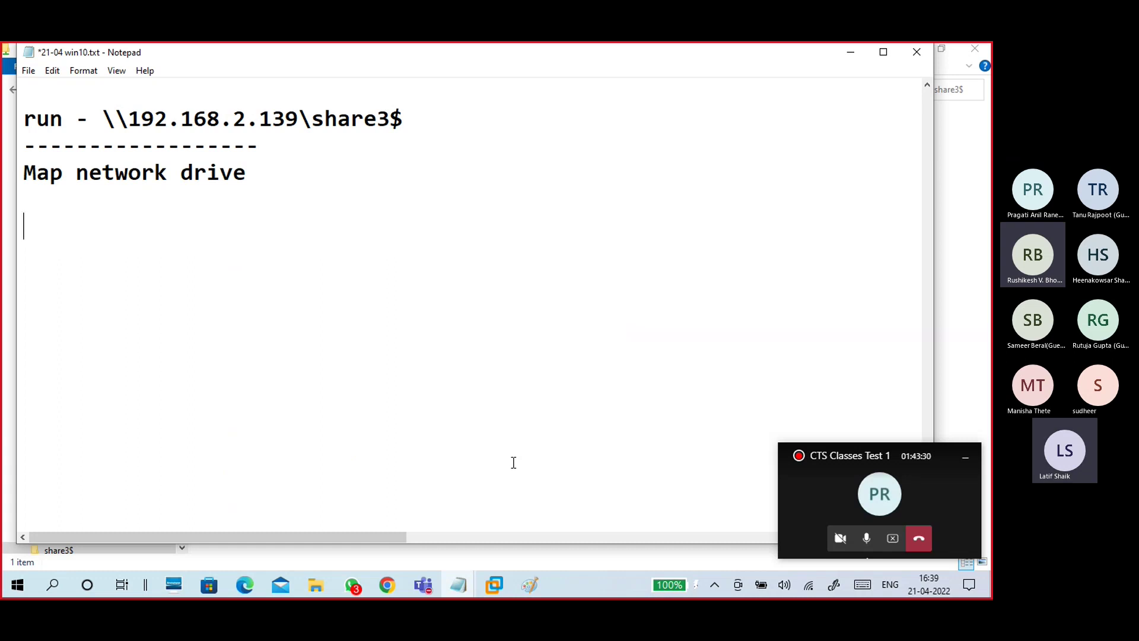
# Step: Open the share list of \\192.168.2.139 from the Run prompt
pyautogui.press('super+r')
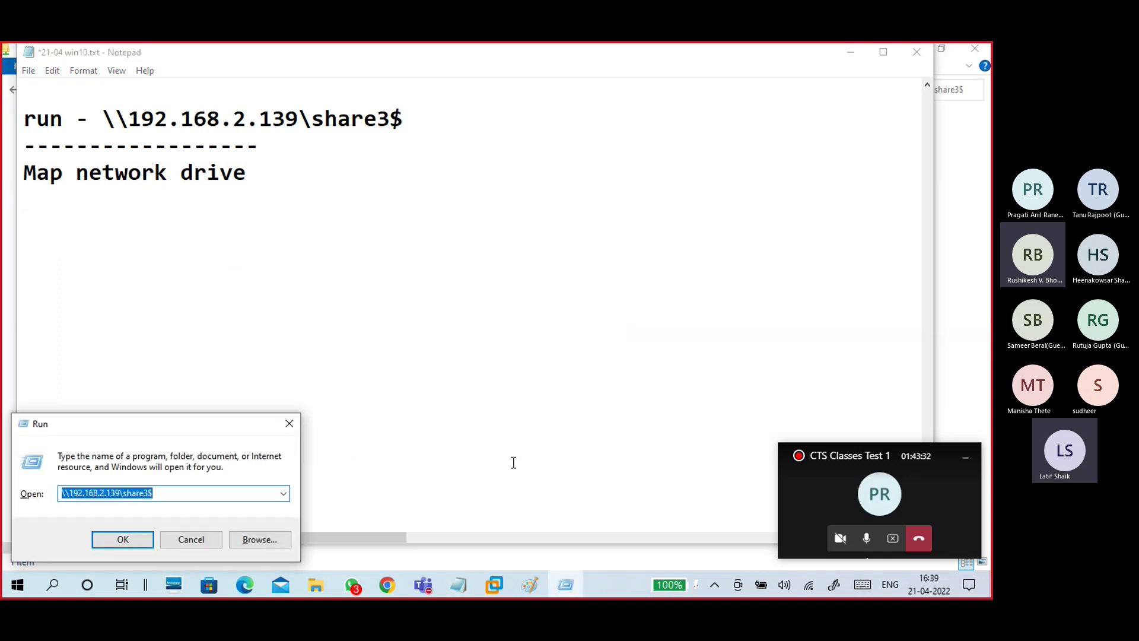
pyautogui.press('End')
pyautogui.press('BackSpace')
pyautogui.press('BackSpace')
pyautogui.press('BackSpace')
pyautogui.press('BackSpace')
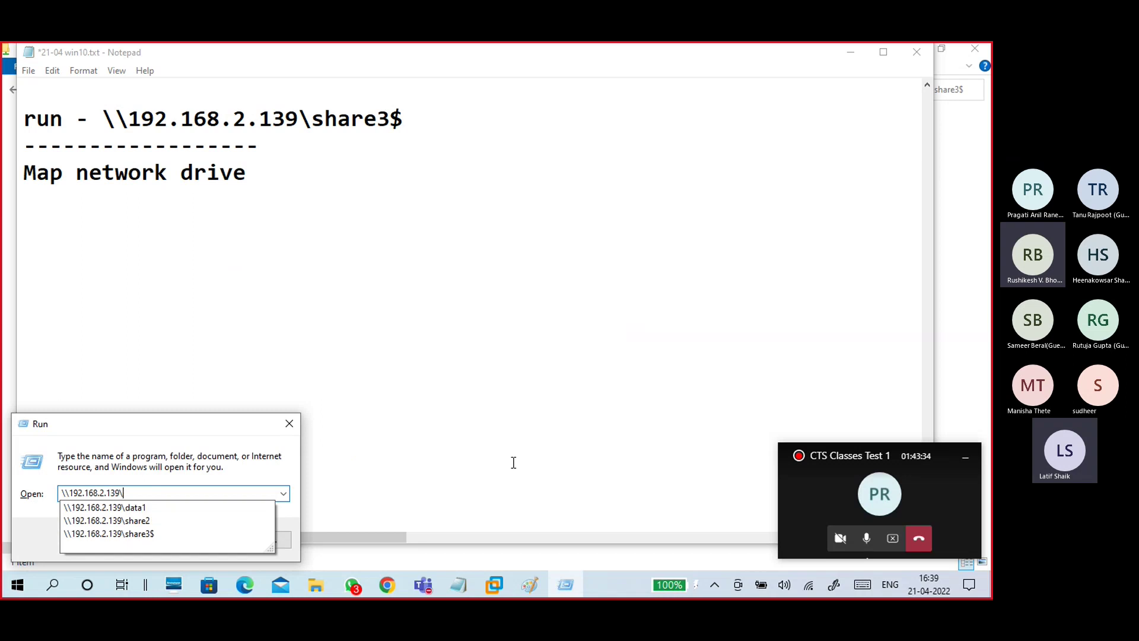
pyautogui.press('Return')
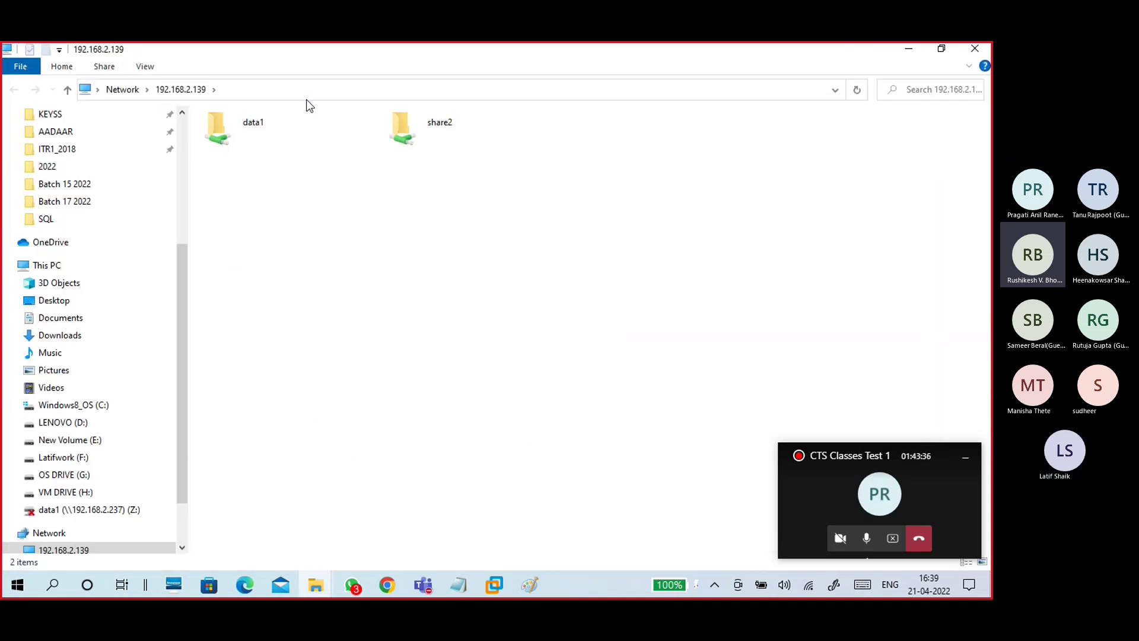
# Step: Look inside data1 and share2, then go to This PC
pyautogui.doubleClick(310, 133)
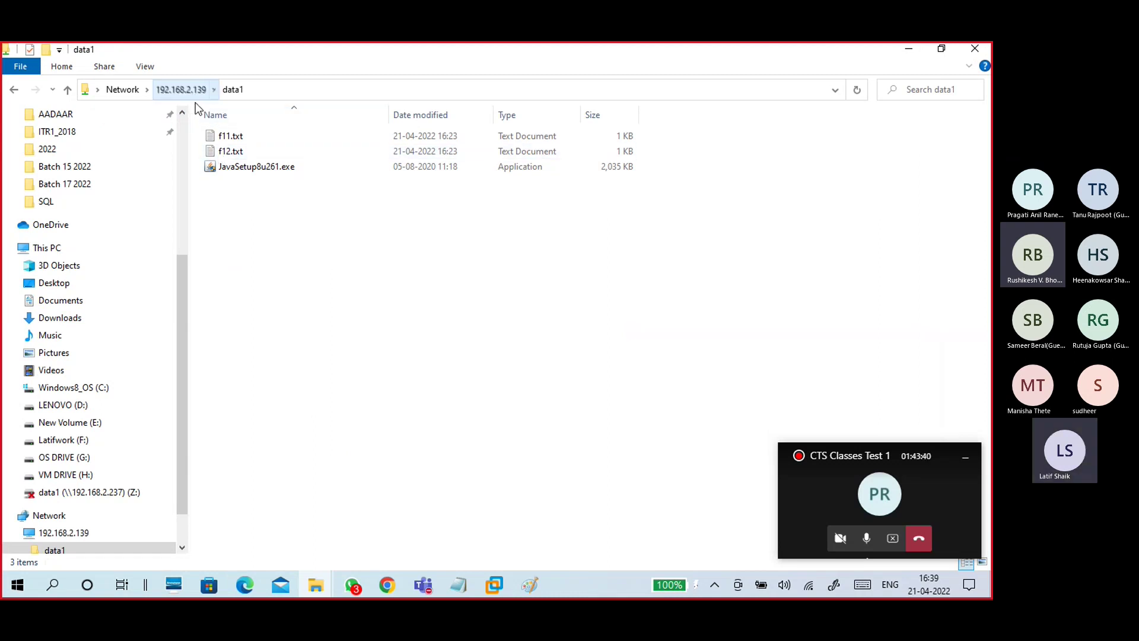
pyautogui.press('BackSpace')
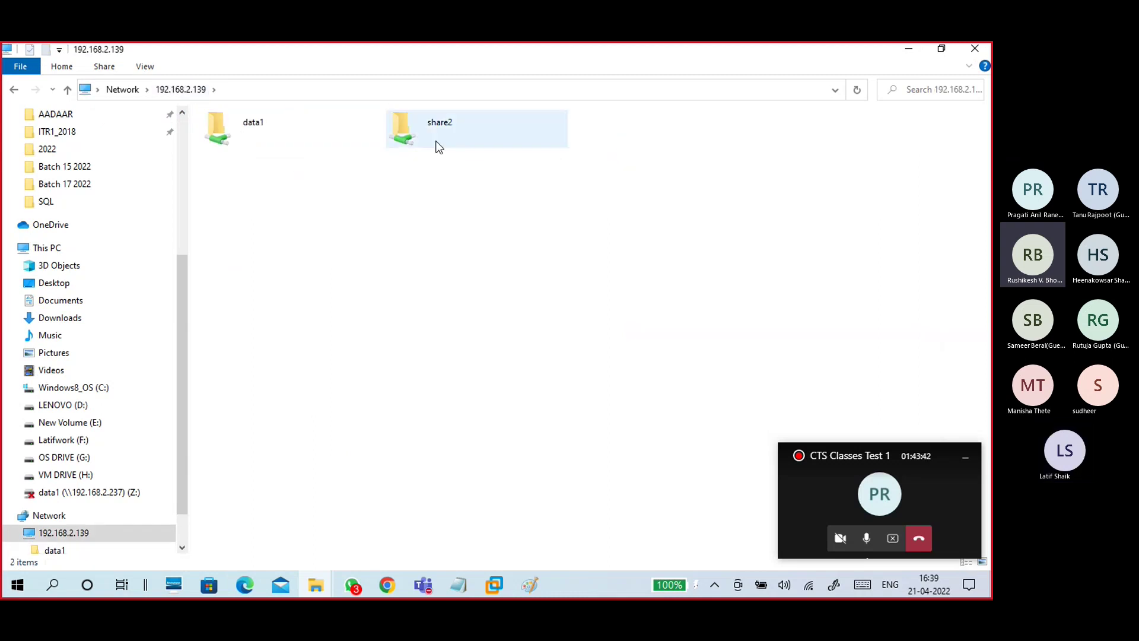
pyautogui.doubleClick(436, 142)
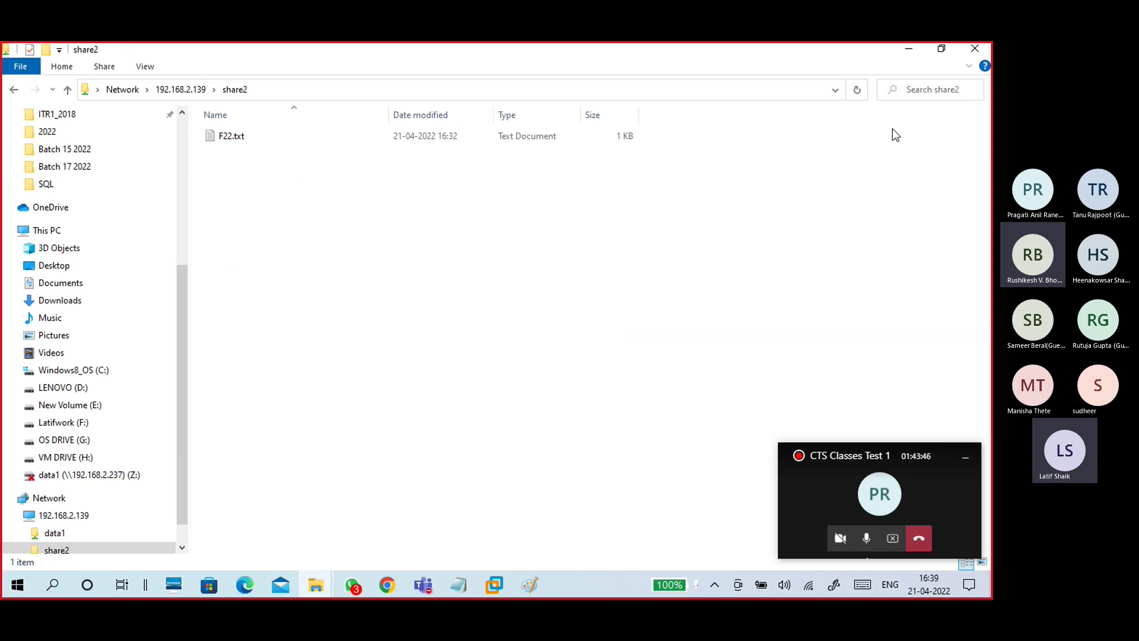
pyautogui.click(60, 235)
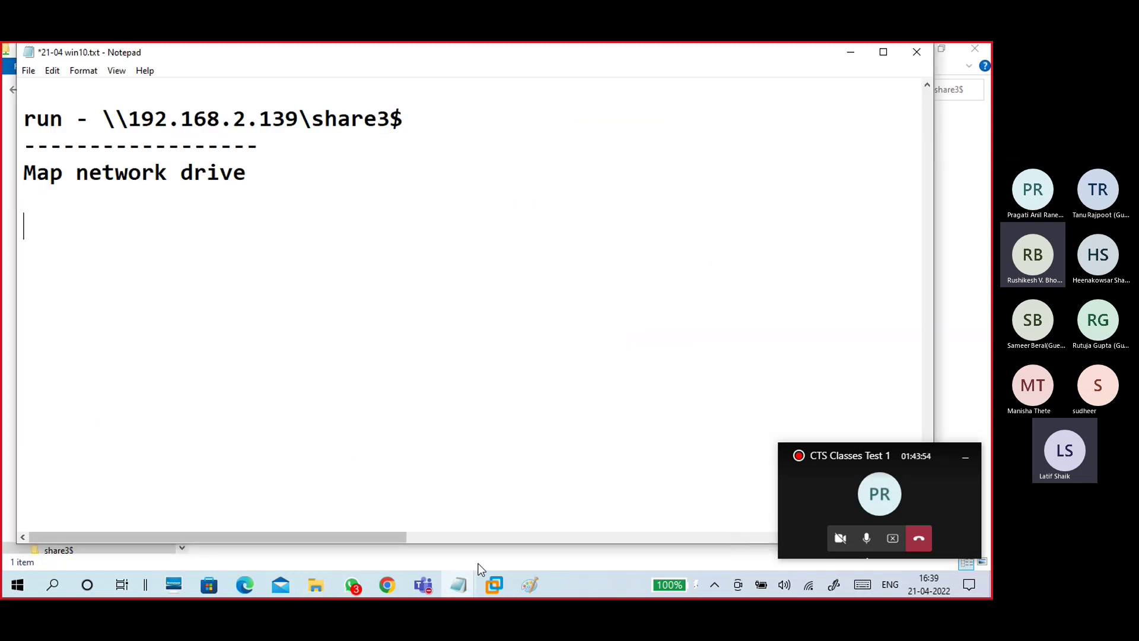
# Step: Handwrite a share label in the PC139 box and a drive label in PC224
pyautogui.click(524, 586)
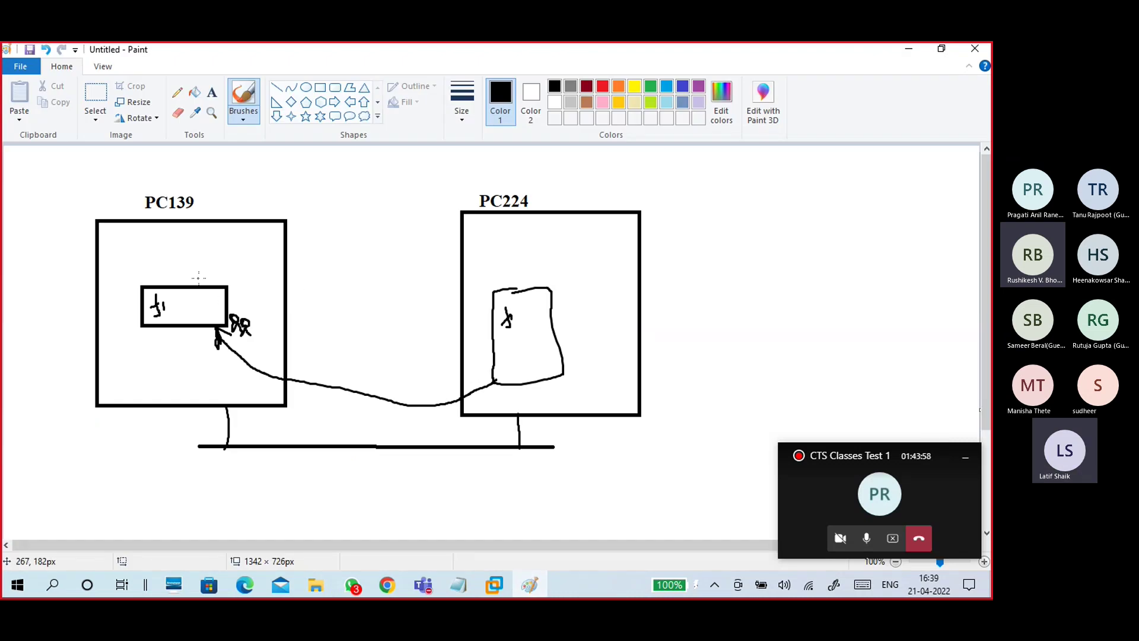
pyautogui.moveTo(199, 277)
pyautogui.mouseDown()
pyautogui.moveTo(208, 260)
pyautogui.moveTo(214, 268)
pyautogui.moveTo(236, 254)
pyautogui.mouseUp()
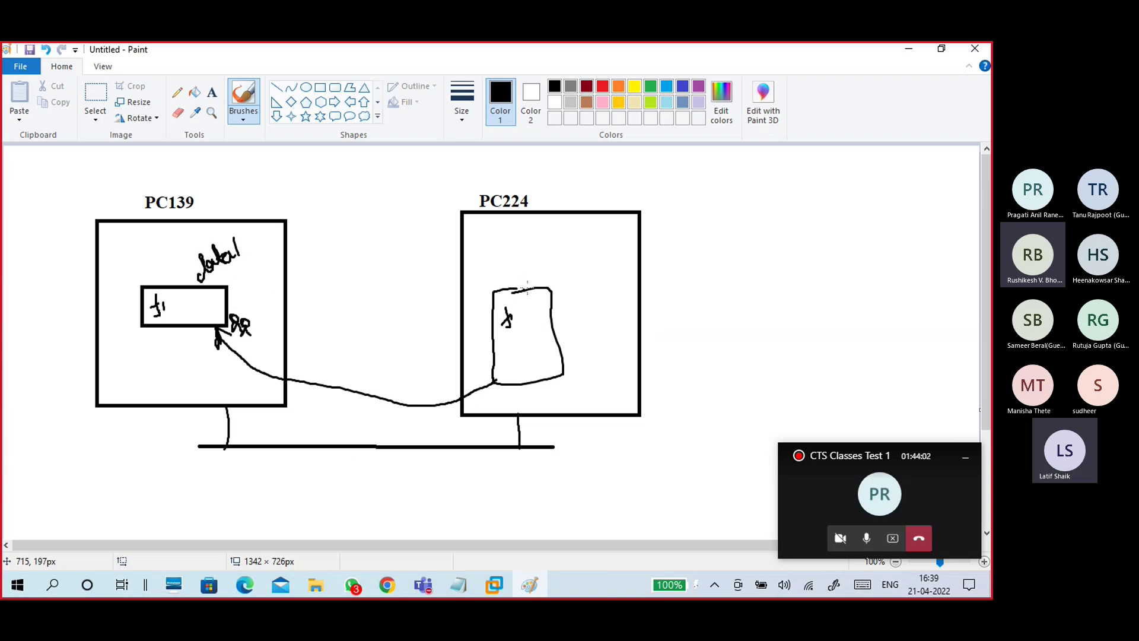
pyautogui.moveTo(485, 236)
pyautogui.mouseDown()
pyautogui.moveTo(487, 249)
pyautogui.moveTo(522, 229)
pyautogui.mouseUp()
pyautogui.moveTo(572, 256); pyautogui.dragTo(568, 272)
pyautogui.moveTo(596, 249); pyautogui.dragTo(630, 231)
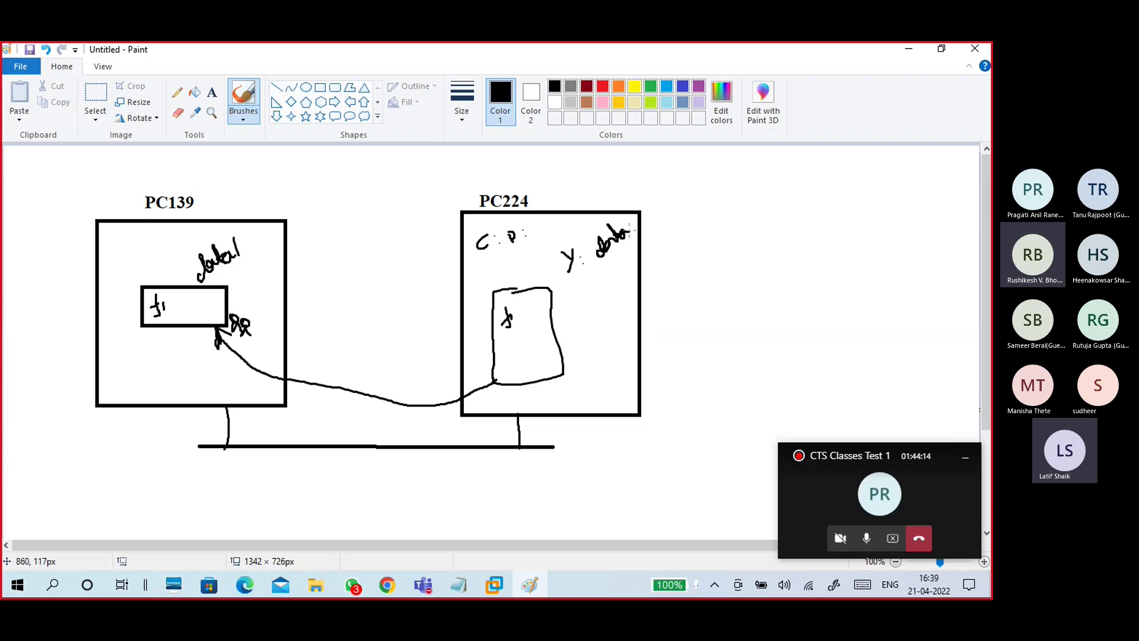
# Step: Draw arrows, circle the PC139 share label and link it to PC224, then minimize Paint
pyautogui.moveTo(229, 274); pyautogui.dragTo(221, 298)
pyautogui.moveTo(630, 257); pyautogui.dragTo(640, 241)
pyautogui.moveTo(617, 284); pyautogui.dragTo(616, 267)
pyautogui.moveTo(608, 277); pyautogui.dragTo(623, 274)
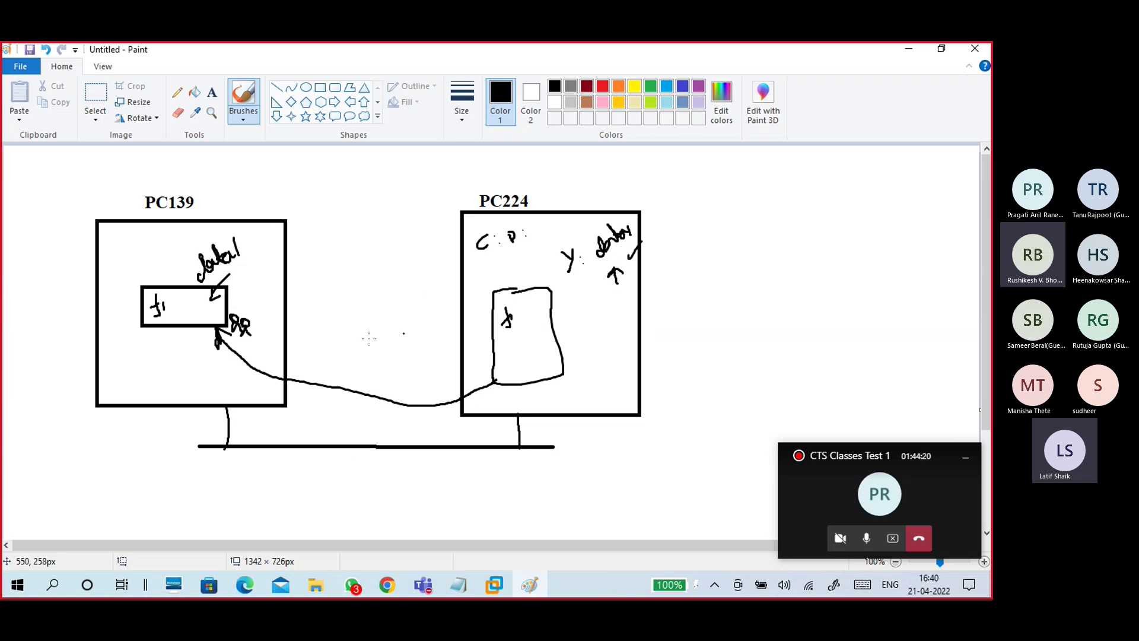
pyautogui.moveTo(177, 325); pyautogui.dragTo(193, 306)
pyautogui.moveTo(220, 233)
pyautogui.mouseDown()
pyautogui.moveTo(201, 287)
pyautogui.moveTo(243, 229)
pyautogui.moveTo(209, 230)
pyautogui.mouseUp()
pyautogui.moveTo(266, 264)
pyautogui.mouseDown()
pyautogui.moveTo(345, 208)
pyautogui.moveTo(587, 172)
pyautogui.moveTo(620, 202)
pyautogui.moveTo(586, 253)
pyautogui.moveTo(649, 228)
pyautogui.moveTo(623, 209)
pyautogui.mouseUp()
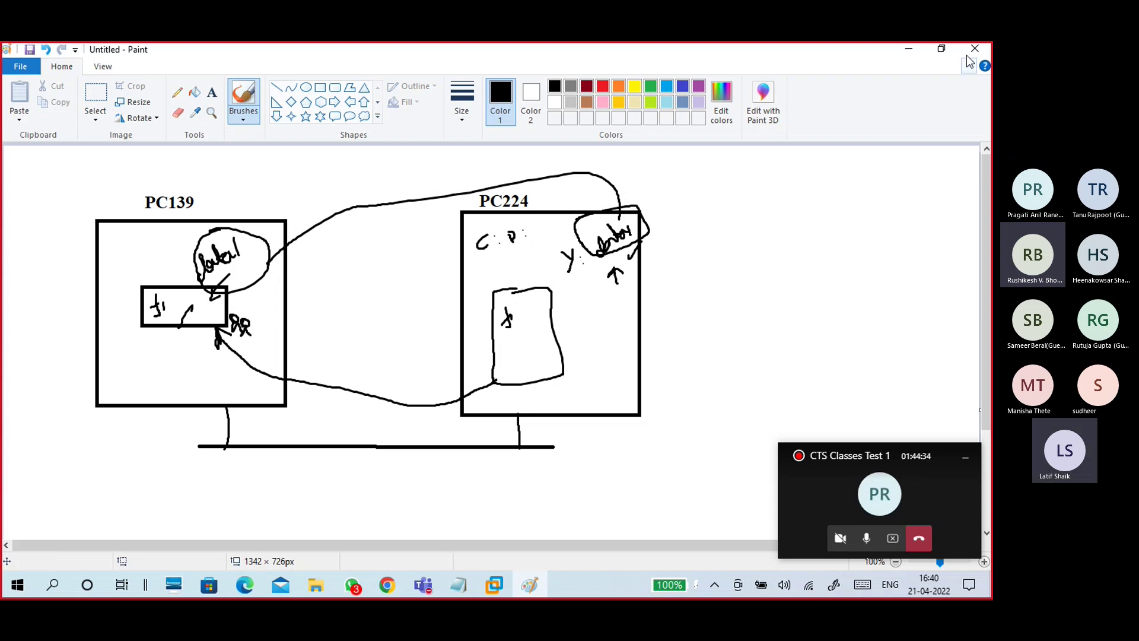
pyautogui.click(917, 52)
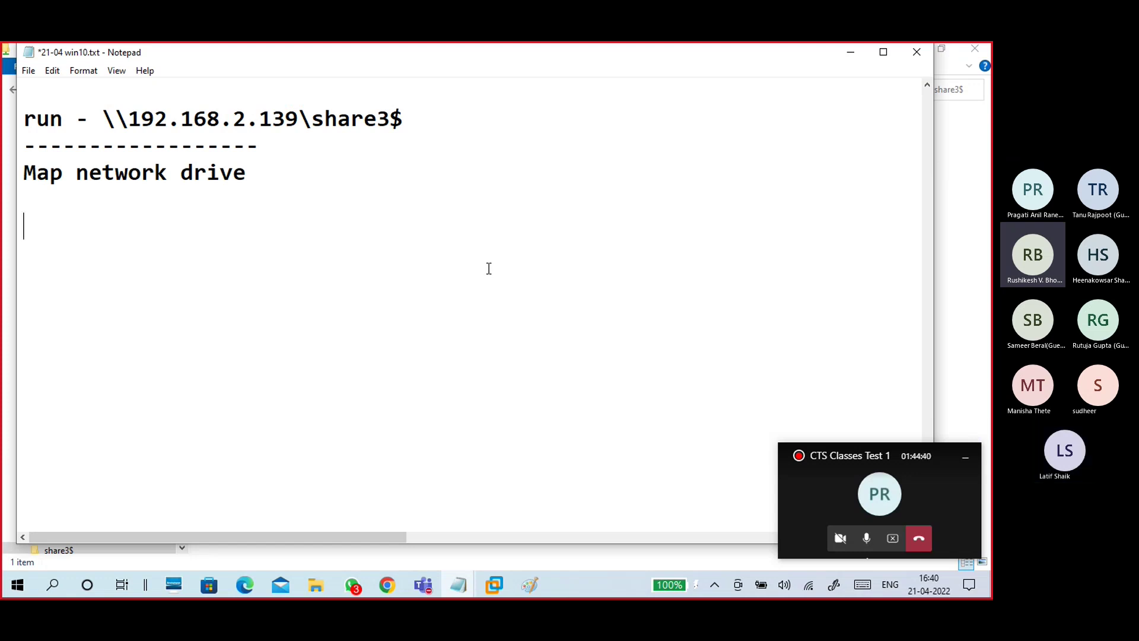
# Step: Add the lines 'PC224:' and 'run - \\192.168.2.139' to the notes
pyautogui.write('PC224:')
pyautogui.press('Return')
pyautogui.press('Return')
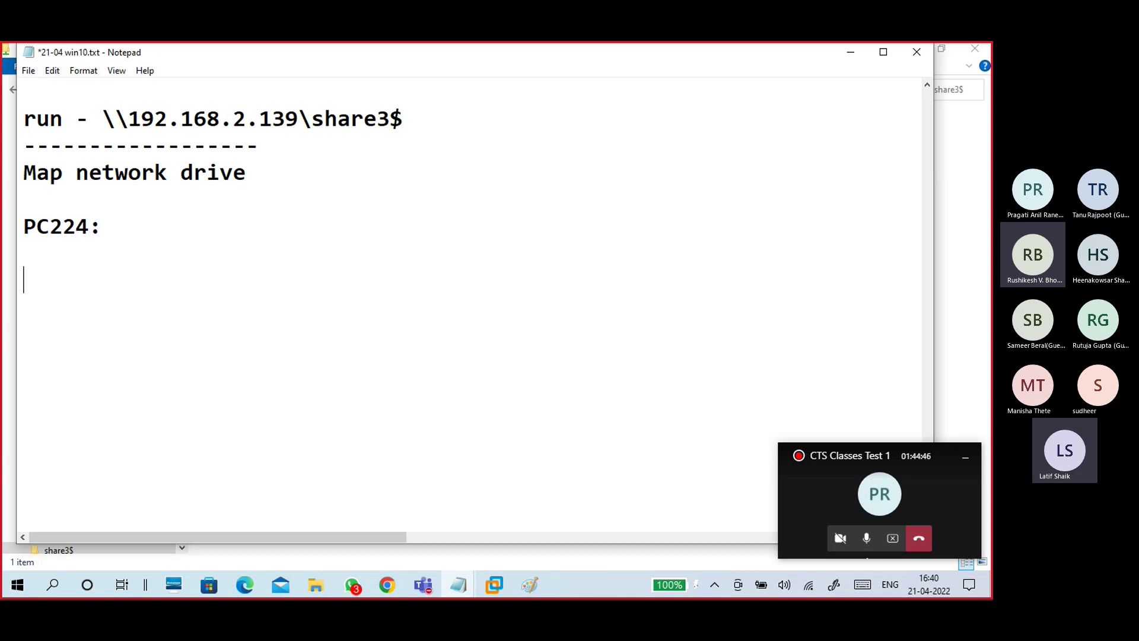
pyautogui.write('run - \\\\')
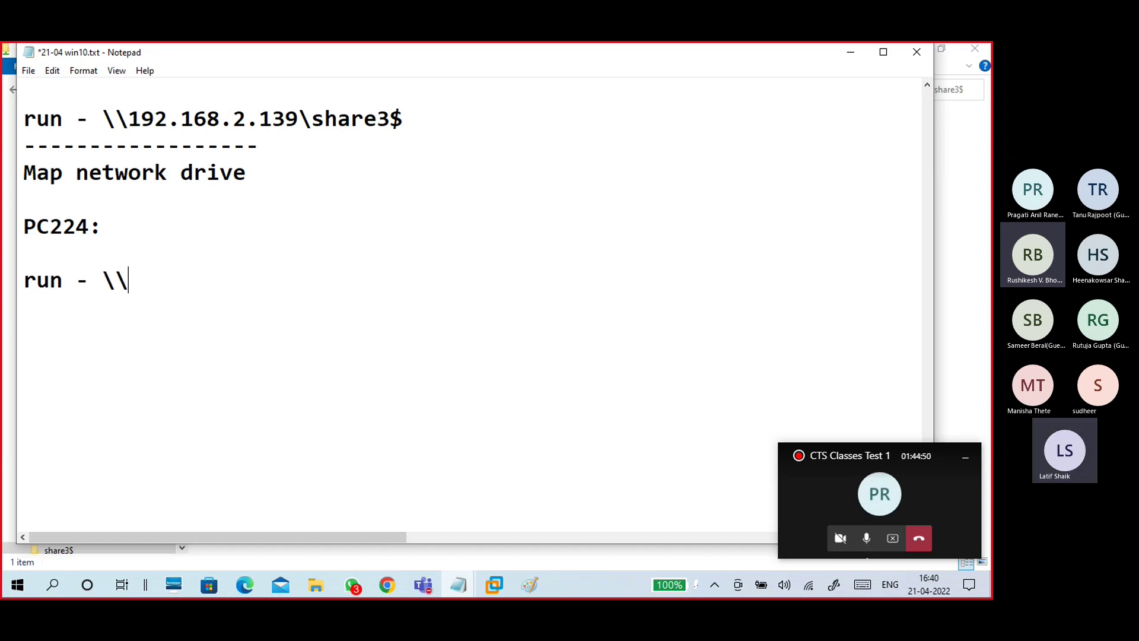
pyautogui.write('192.16')
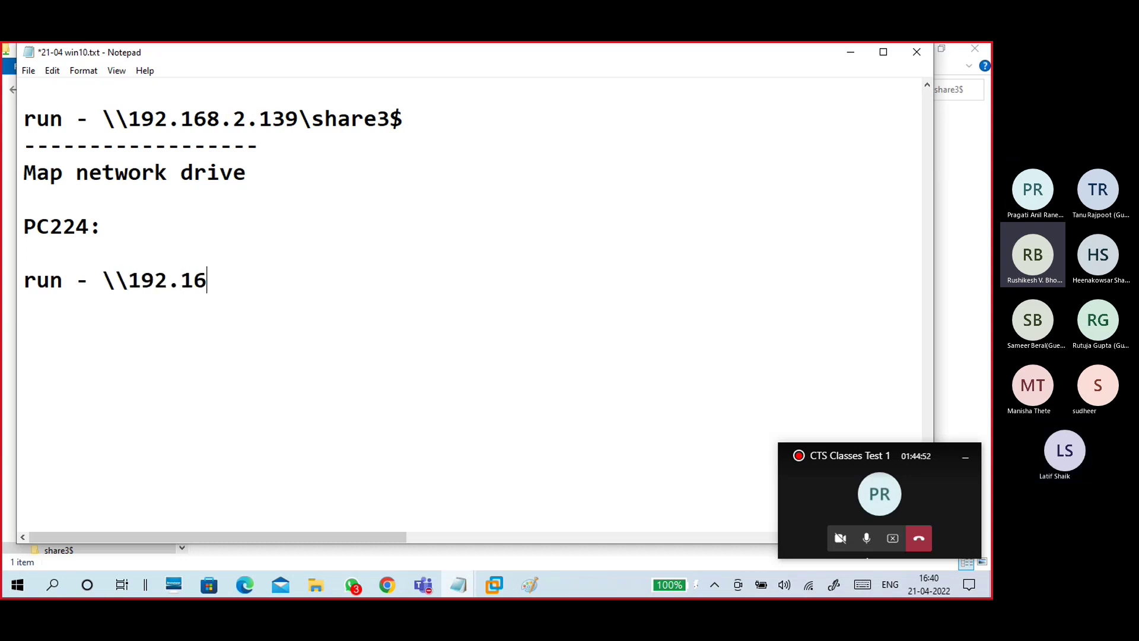
pyautogui.write('8.2.139')
pyautogui.press('Return')
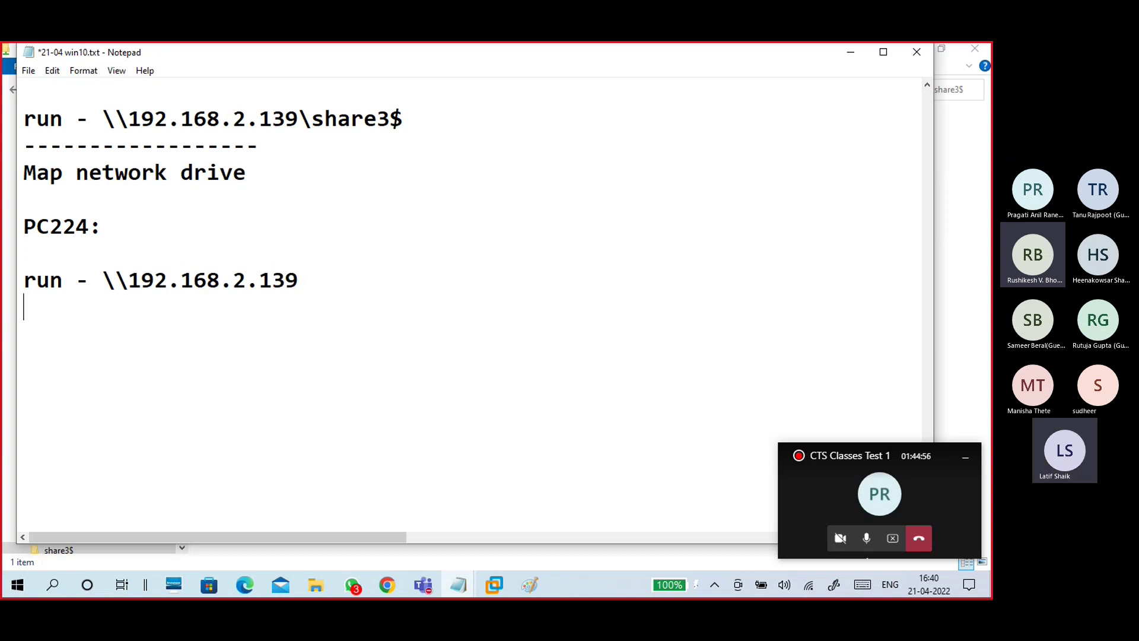
pyautogui.press('Return')
# Step: Add 'data1 - rt - map network drive - choose drive letter - ok'
pyautogui.write('data1')
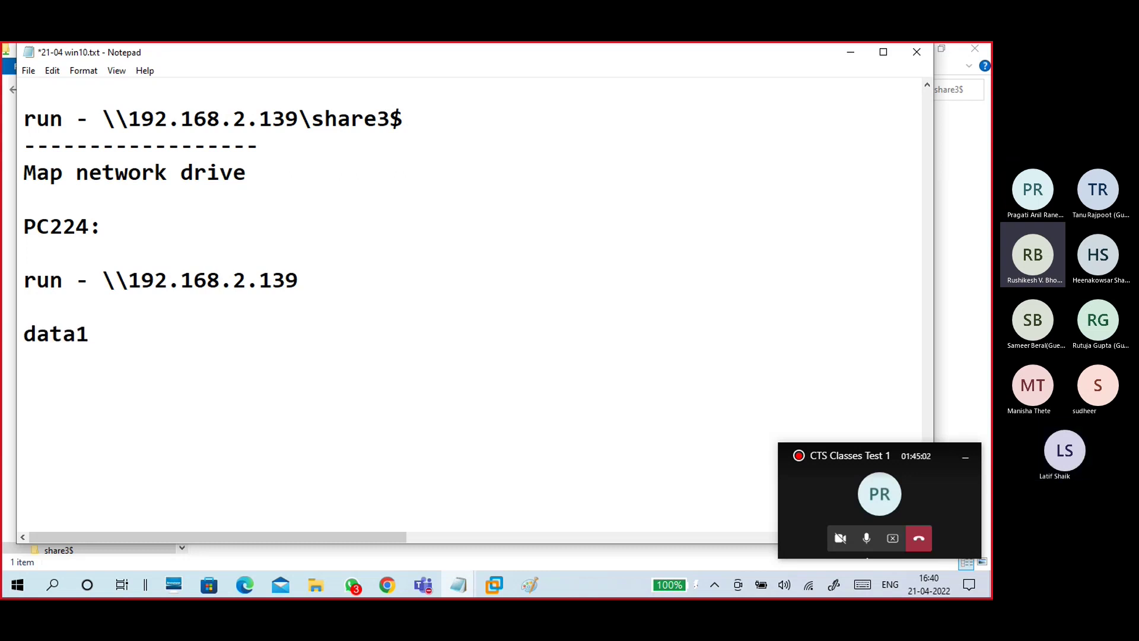
pyautogui.write(' - rt ')
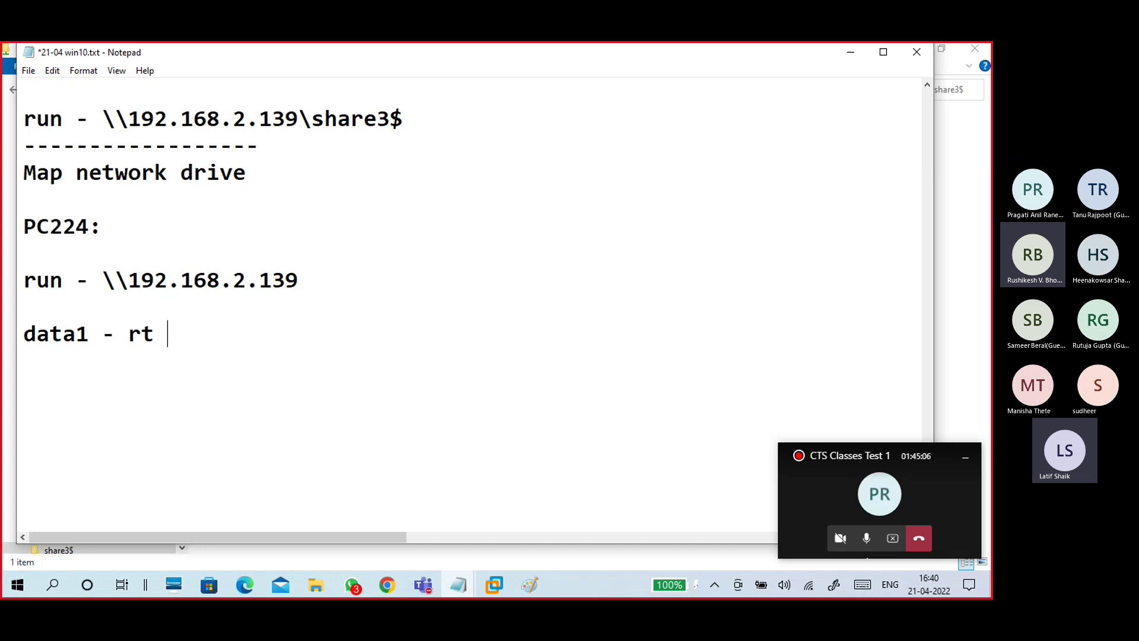
pyautogui.write('- map n')
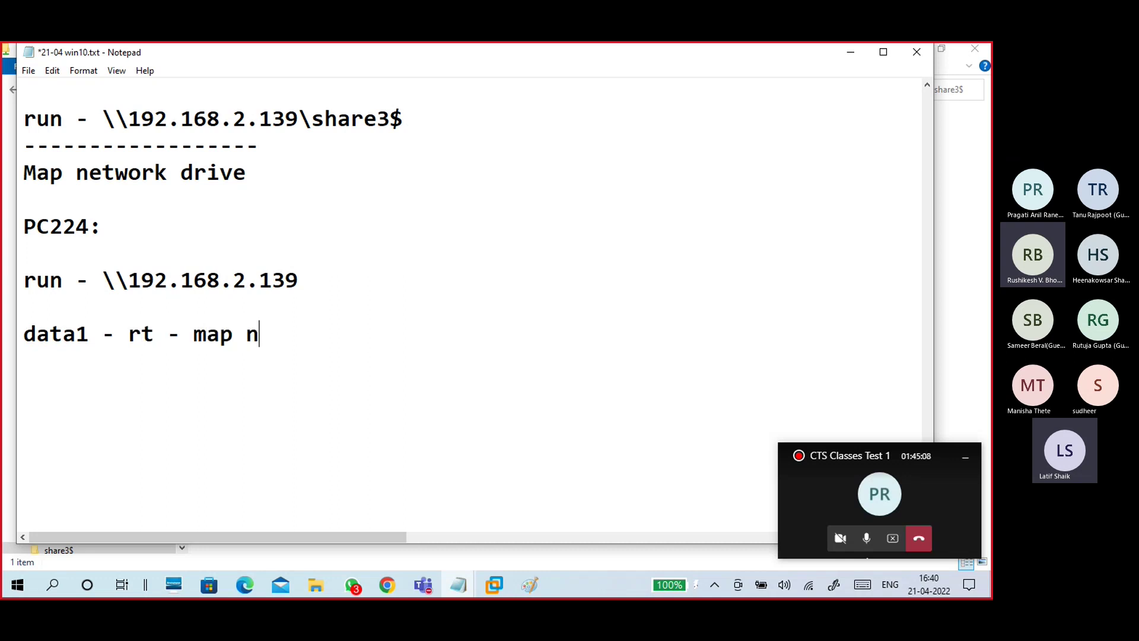
pyautogui.write('etwork ')
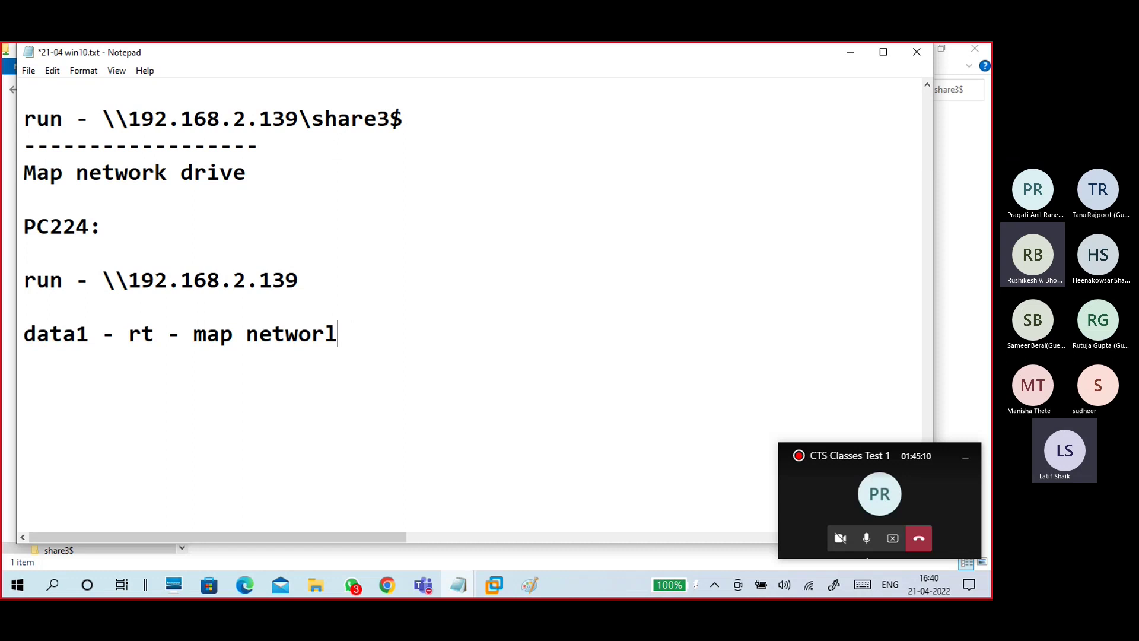
pyautogui.write('dri')
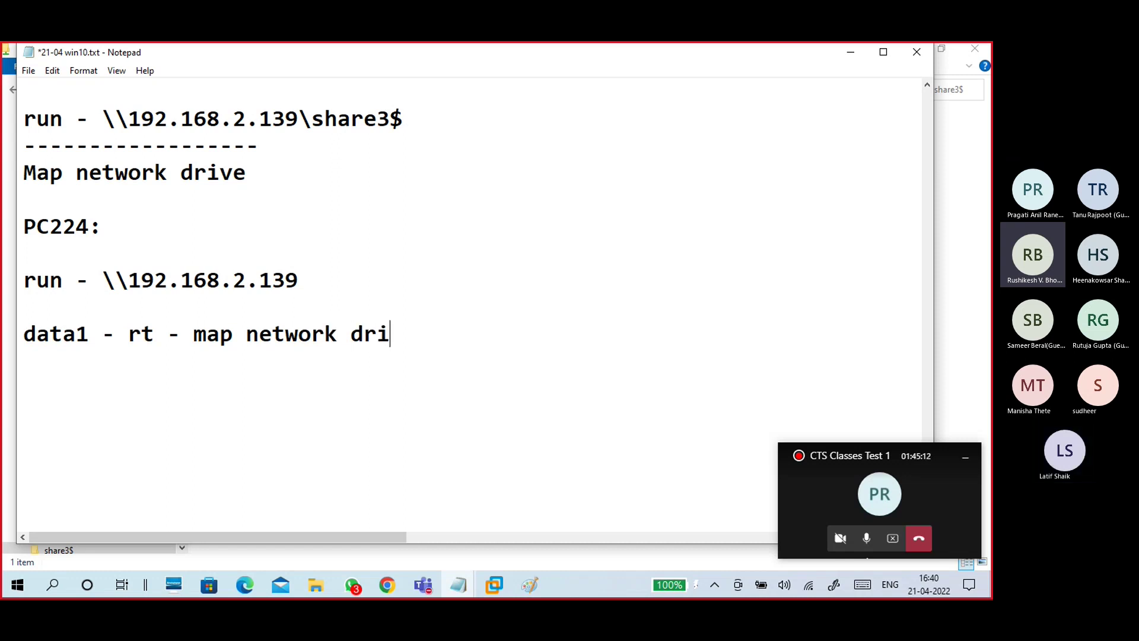
pyautogui.write('ve - ')
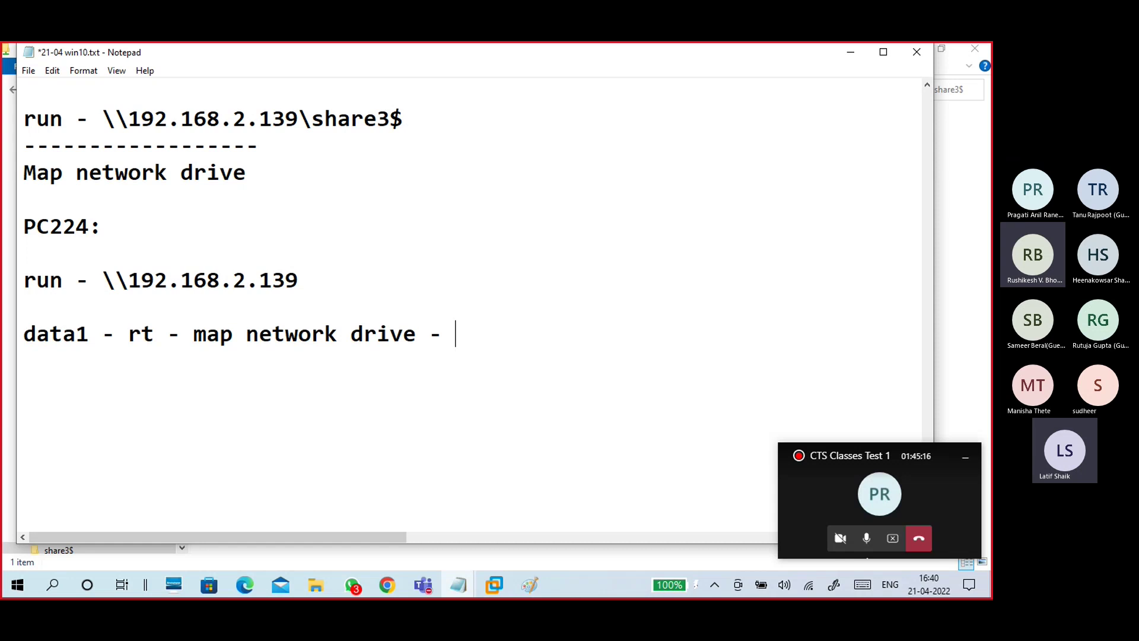
pyautogui.write('choos')
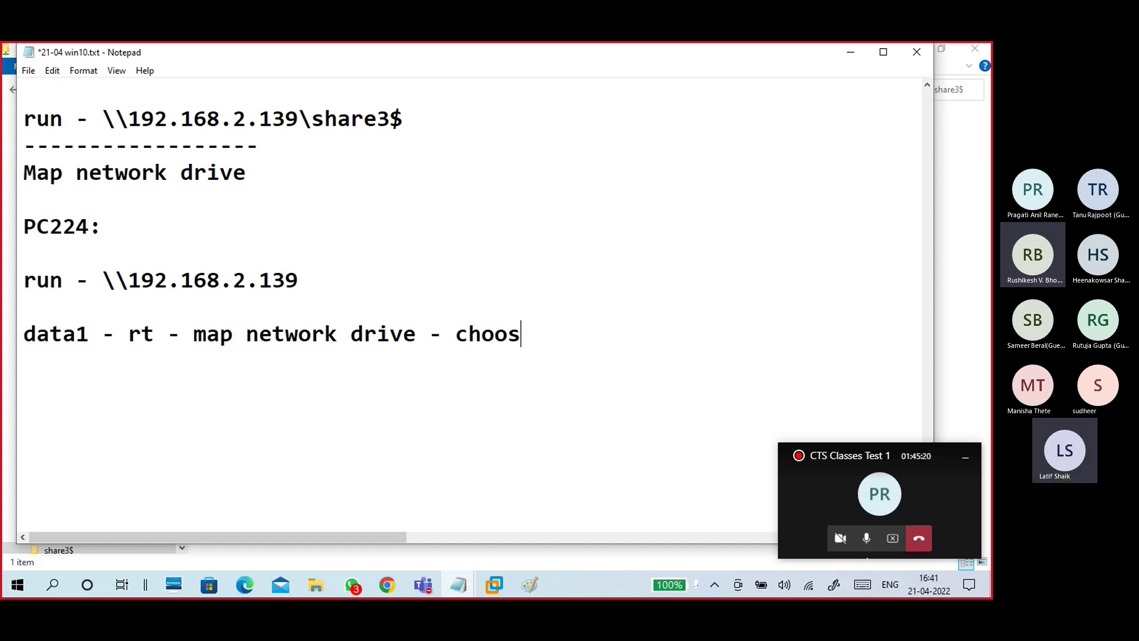
pyautogui.write('e drive')
pyautogui.write('l= leet')
pyautogui.write('e')
pyautogui.press('BackSpace')
pyautogui.press('BackSpace')
pyautogui.press('BackSpace')
pyautogui.press('BackSpace')
pyautogui.press('BackSpace')
pyautogui.press('BackSpace')
pyautogui.press('BackSpace')
pyautogui.press('BackSpace')
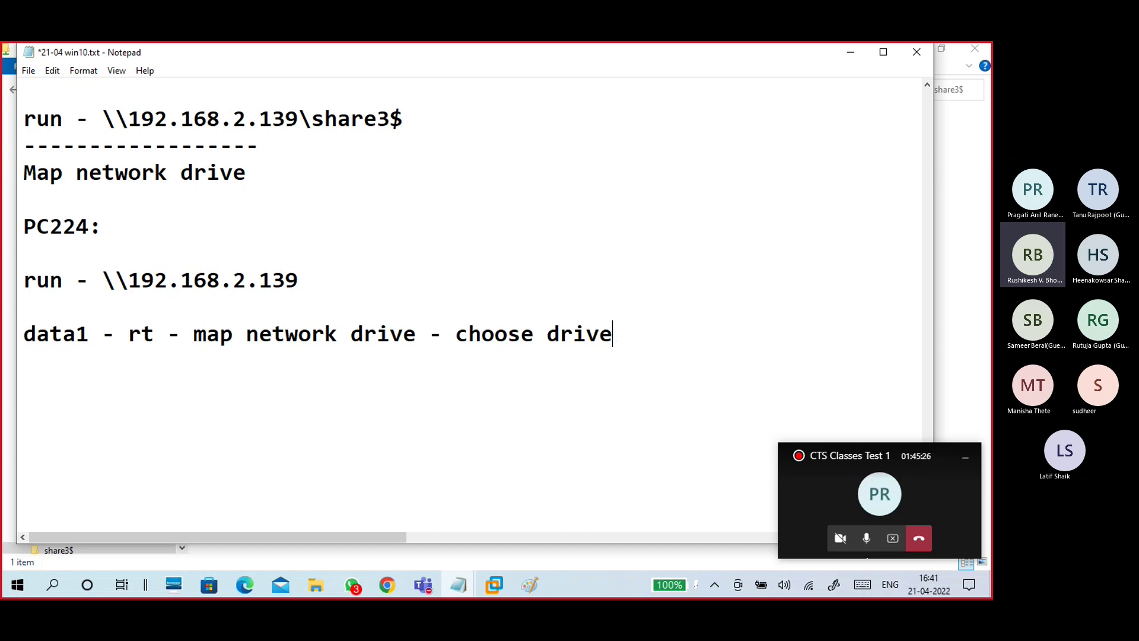
pyautogui.write('letter')
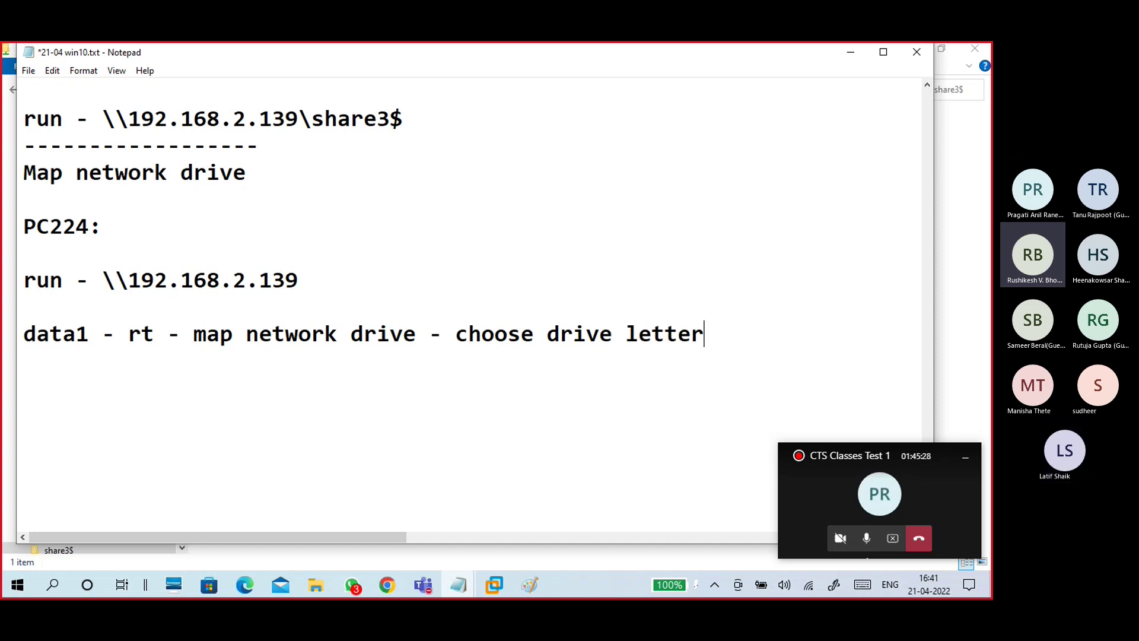
pyautogui.write(' - ok')
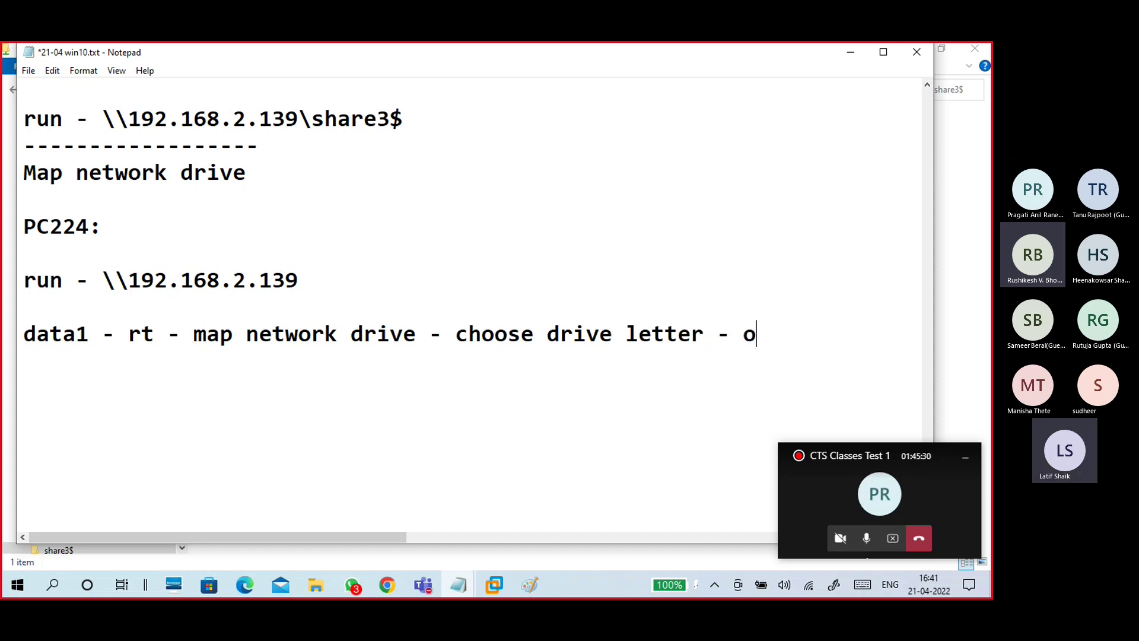
pyautogui.press('Return')
pyautogui.press('Return')
# Step: Add the line 'check This PC' with correct capitalization
pyautogui.write('check this p')
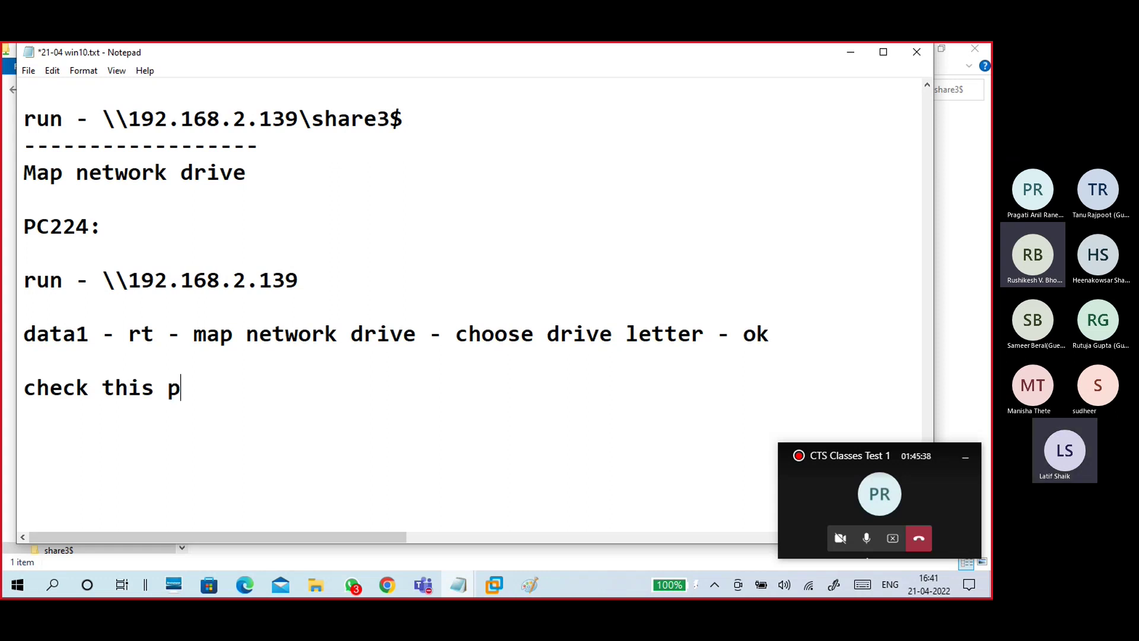
pyautogui.write('c')
pyautogui.click(155, 388)
pyautogui.press('Left')
pyautogui.press('Left')
pyautogui.press('Left')
pyautogui.press('Left')
pyautogui.press('Delete')
pyautogui.write('T')
pyautogui.press('Right')
pyautogui.press('Right')
pyautogui.press('Right')
pyautogui.press('Right')
pyautogui.press('Right')
pyautogui.press('Right')
pyautogui.press('BackSpace')
pyautogui.press('BackSpace')
pyautogui.write('PC')
pyautogui.press('Return')
pyautogui.press('Return')
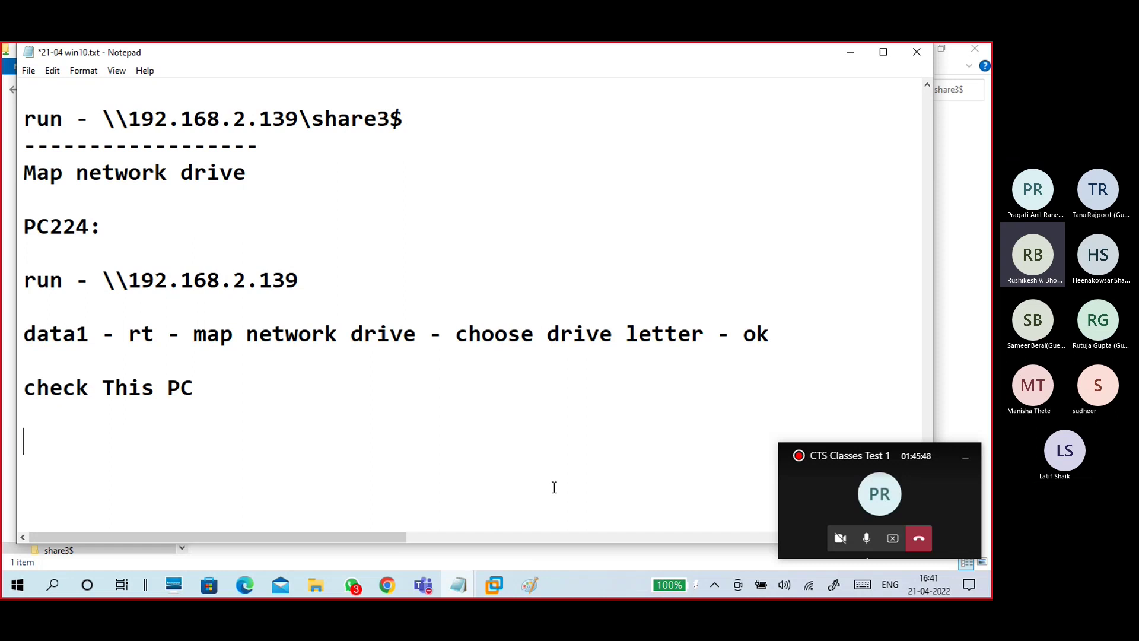
# Step: Switch to the B17-WINC1 virtual machine and minimize it
pyautogui.click(496, 585)
pyautogui.click(539, 508)
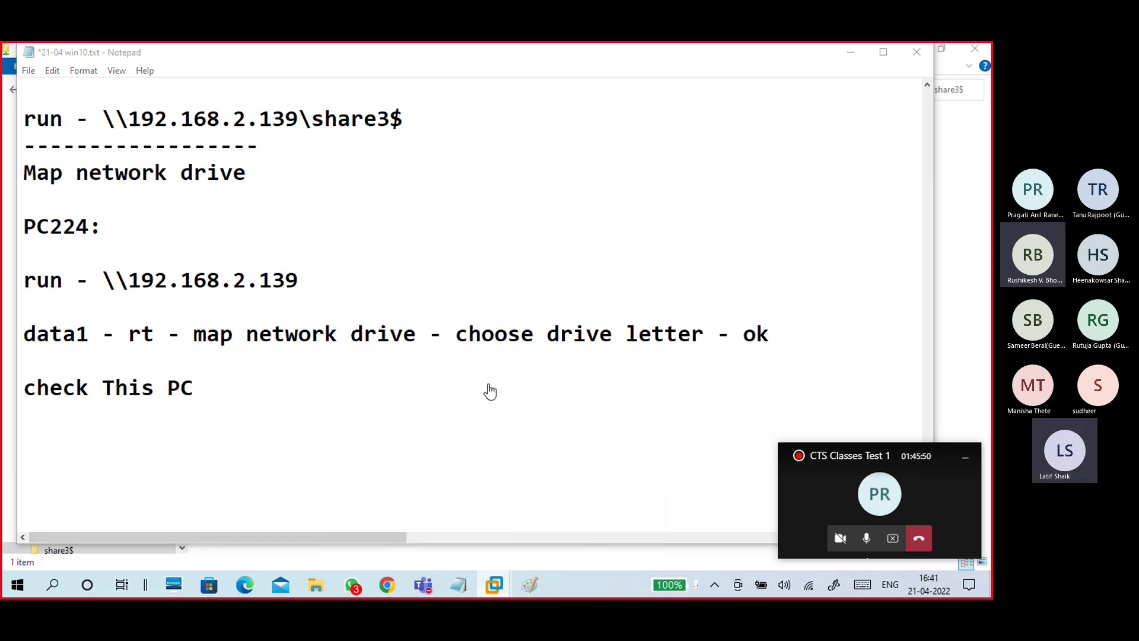
pyautogui.click(949, 50)
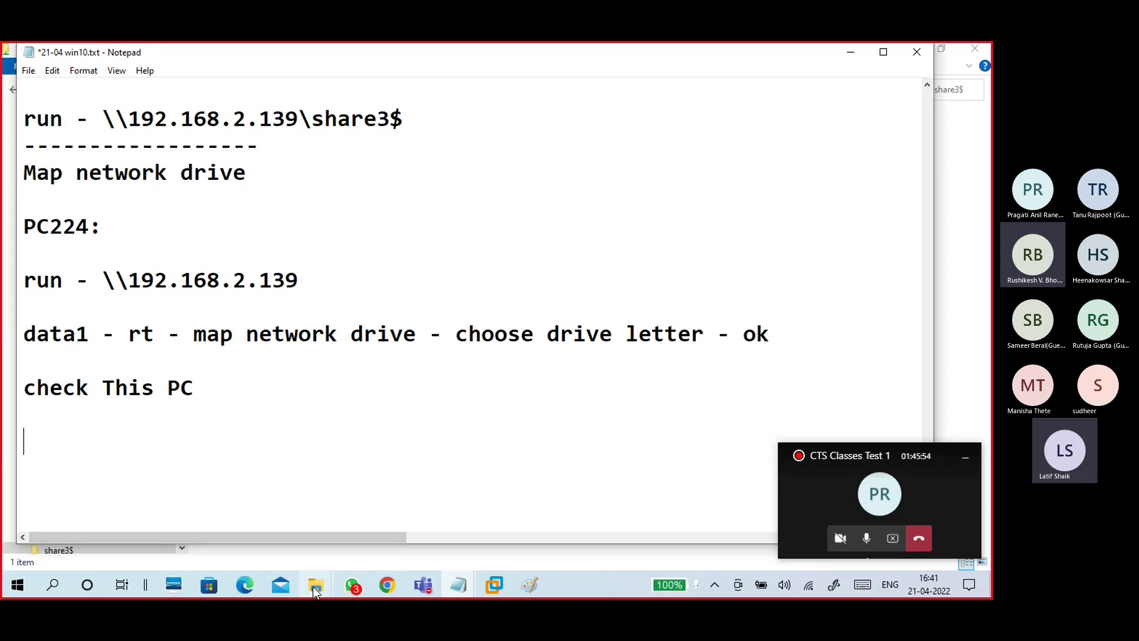
pyautogui.moveTo(311, 581)
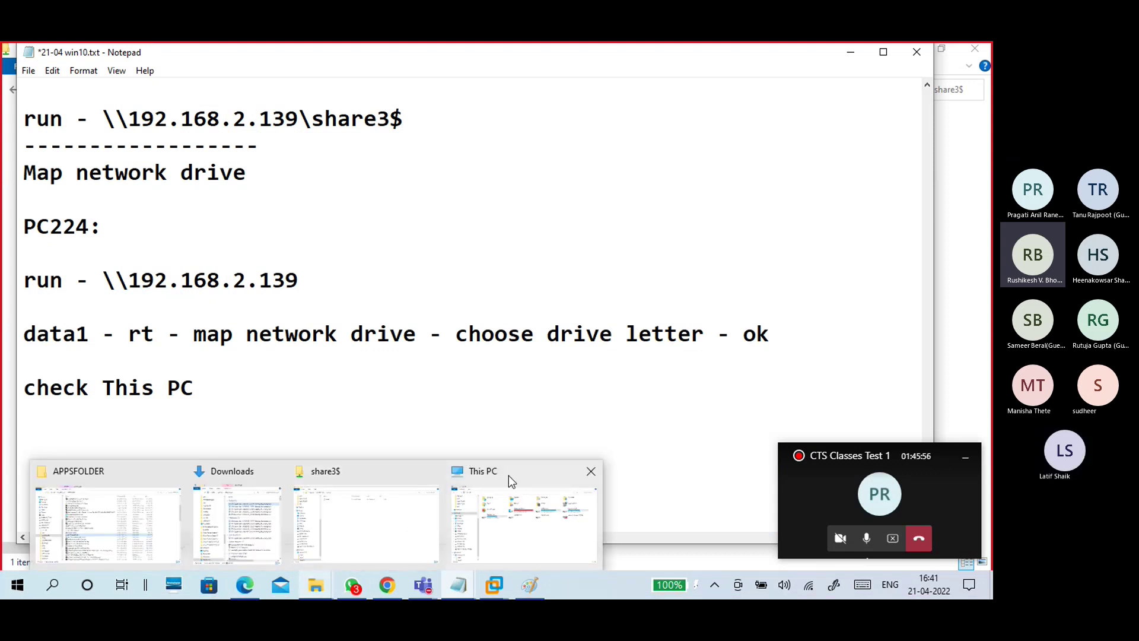
# Step: Close the share3$ window and open \\192.168.2.139 from the Run prompt
pyautogui.click(430, 476)
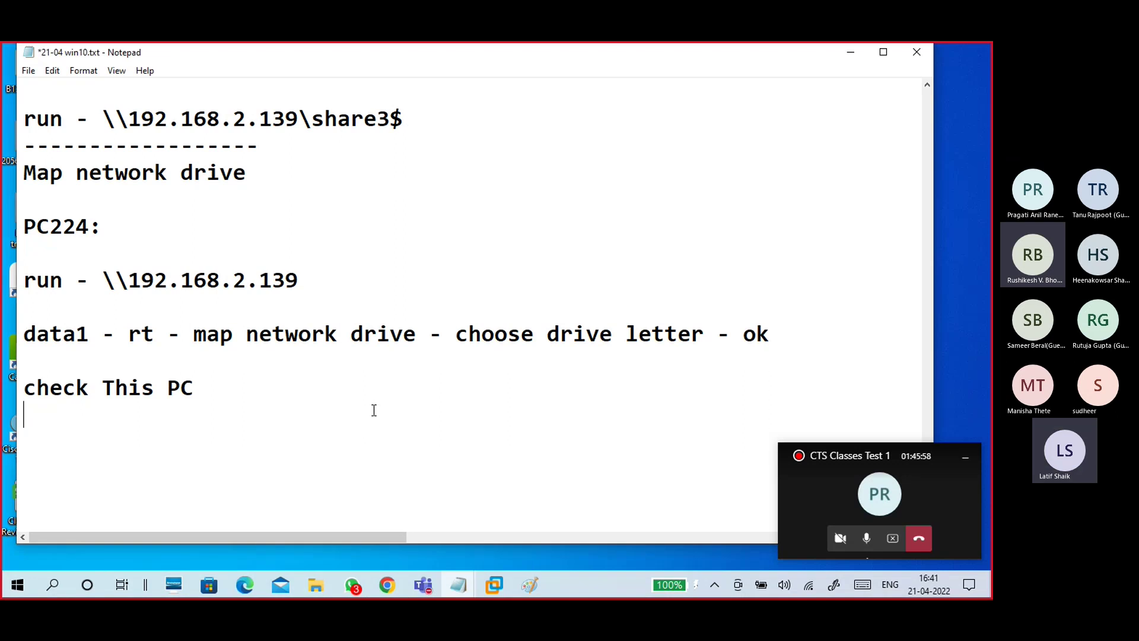
pyautogui.press('super+r')
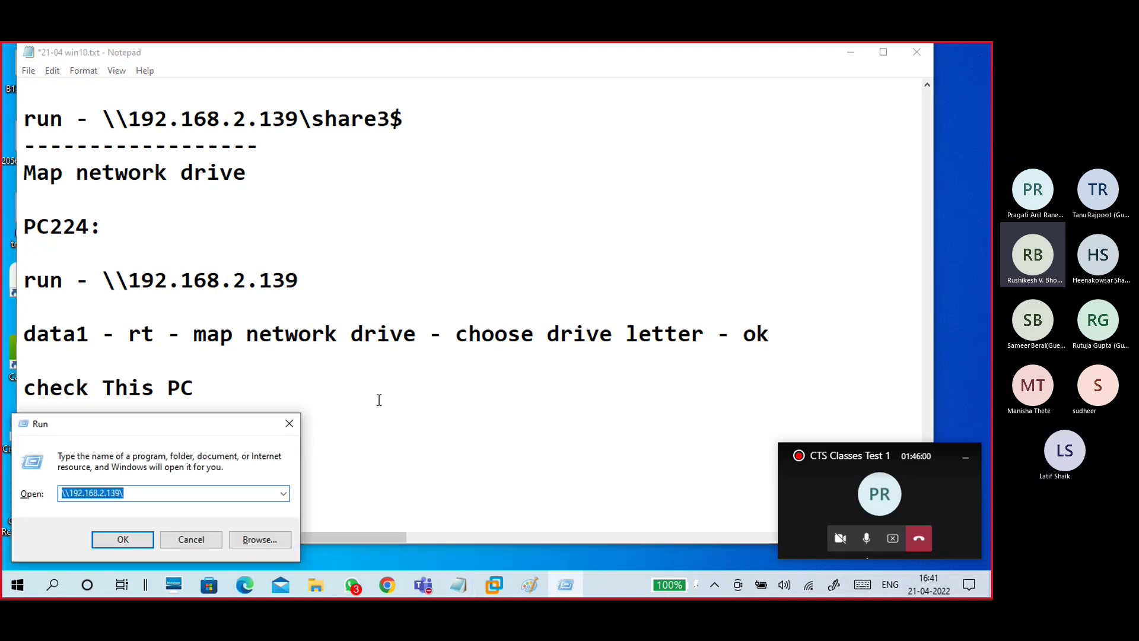
pyautogui.click(130, 539)
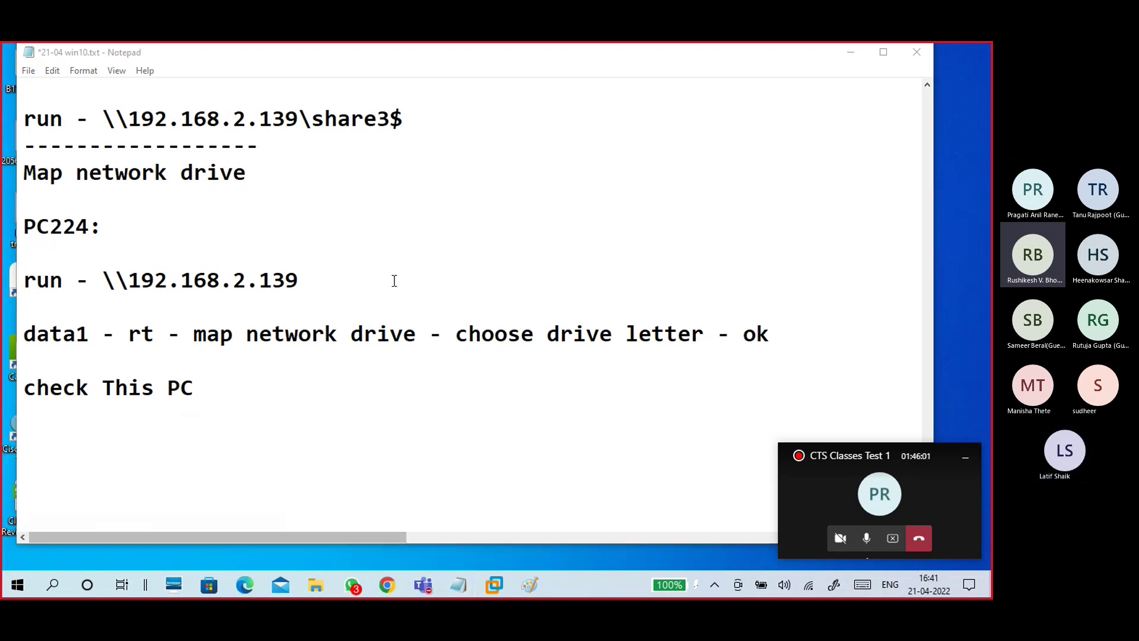
# Step: Map the data1 share to drive Y: with reconnect at sign-in
pyautogui.click(252, 135)
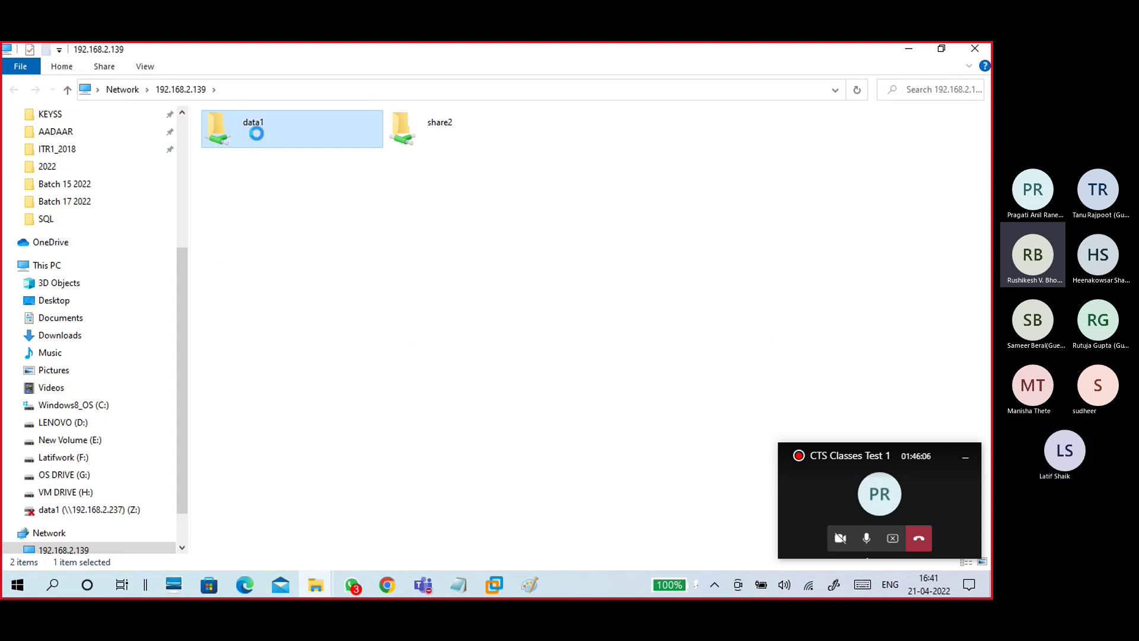
pyautogui.rightClick(258, 135)
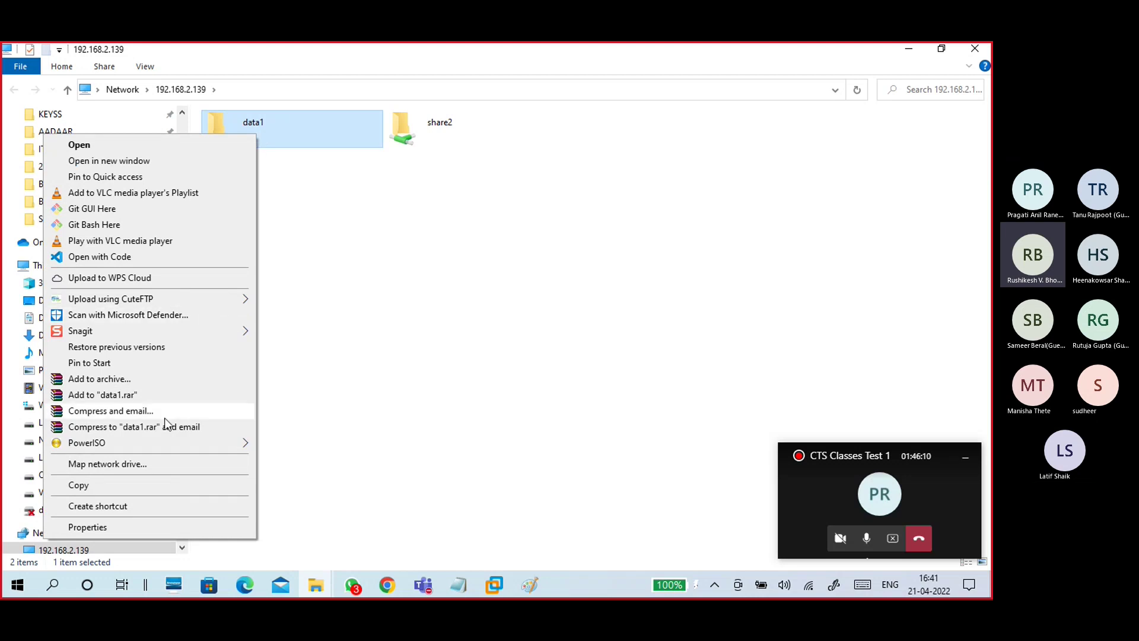
pyautogui.click(142, 470)
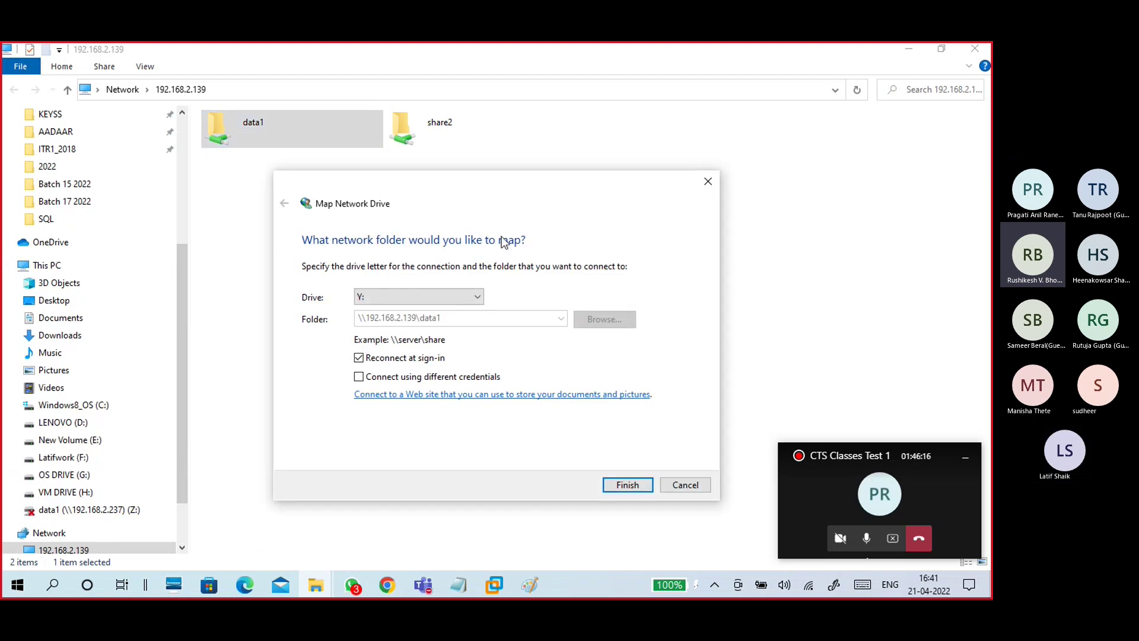
pyautogui.click(368, 302)
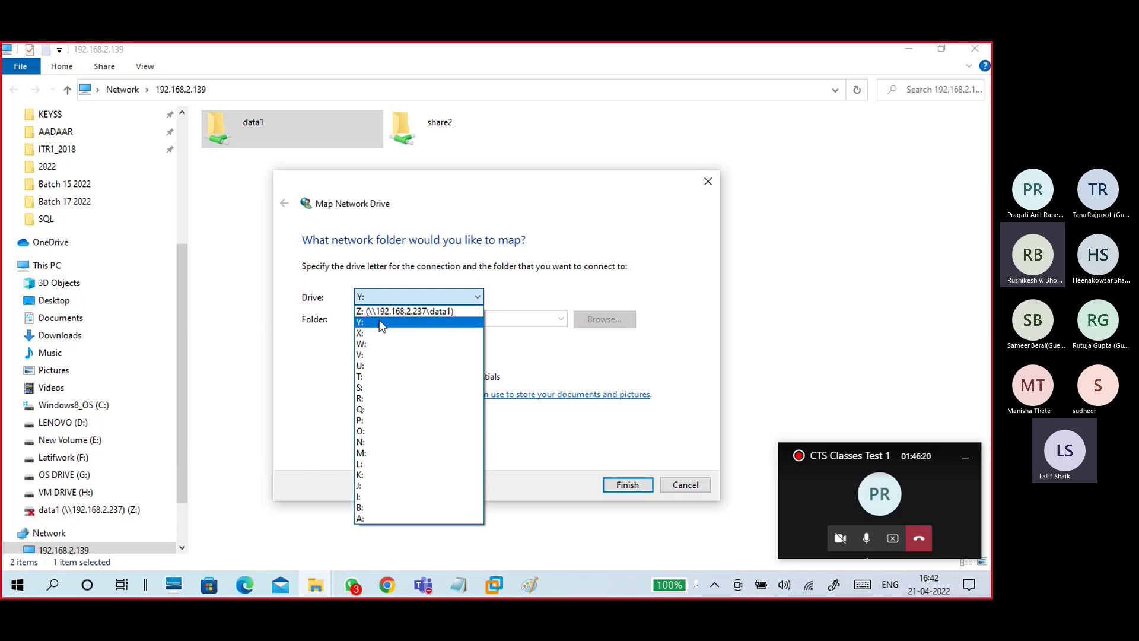
pyautogui.click(379, 322)
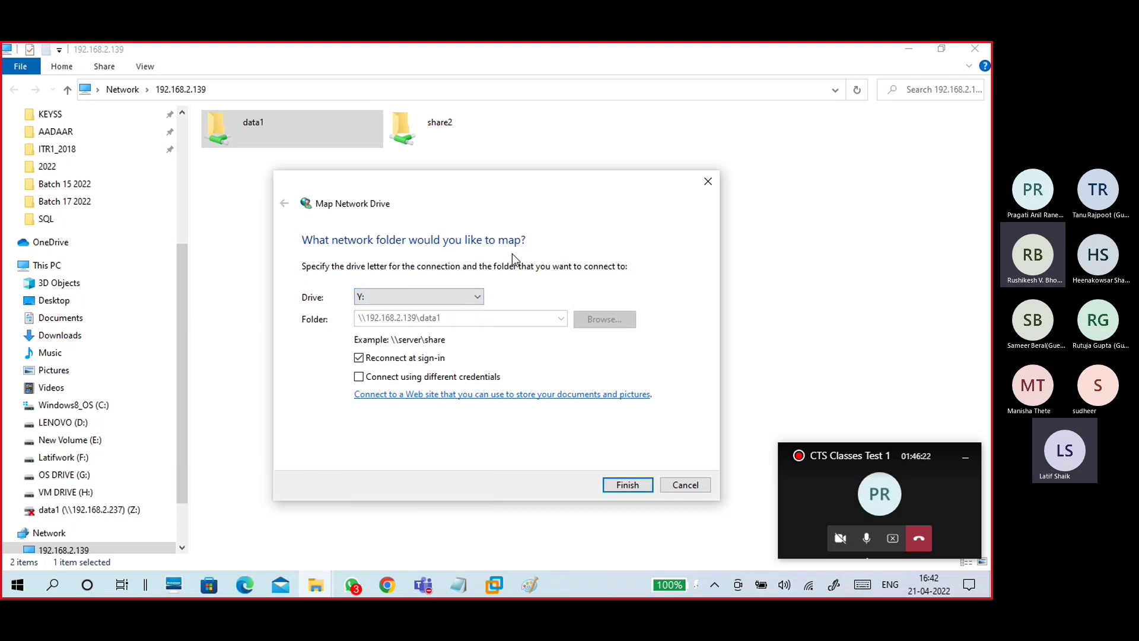
pyautogui.click(621, 485)
pyautogui.hotkey('alt', 'Tab')
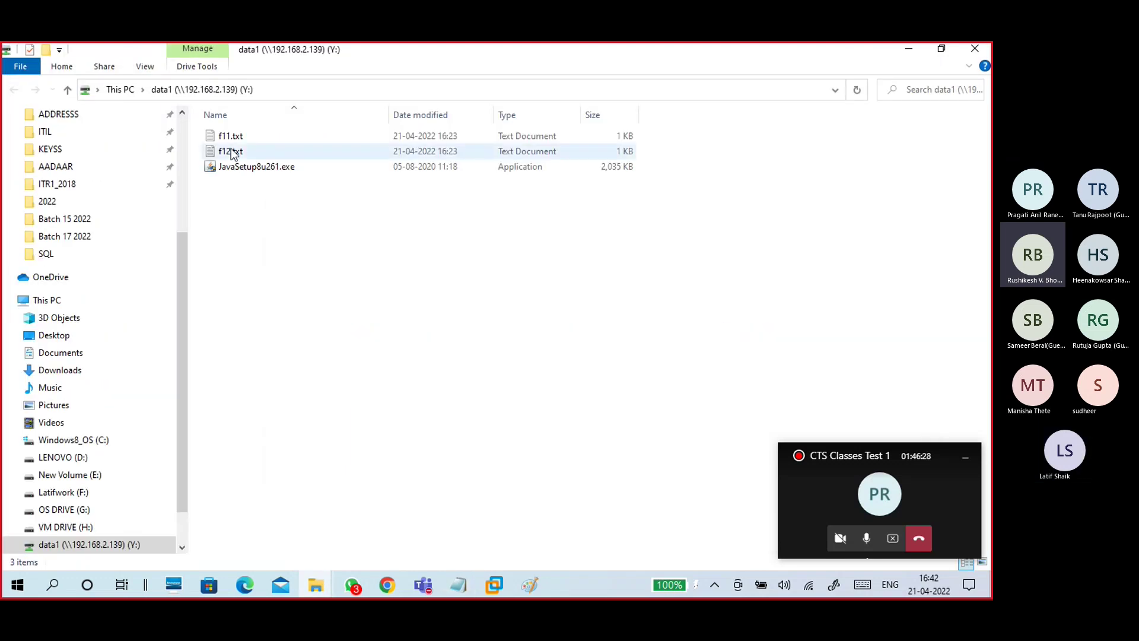
# Step: Check the new data1 (Y:) drive under This PC and its contents
pyautogui.click(118, 91)
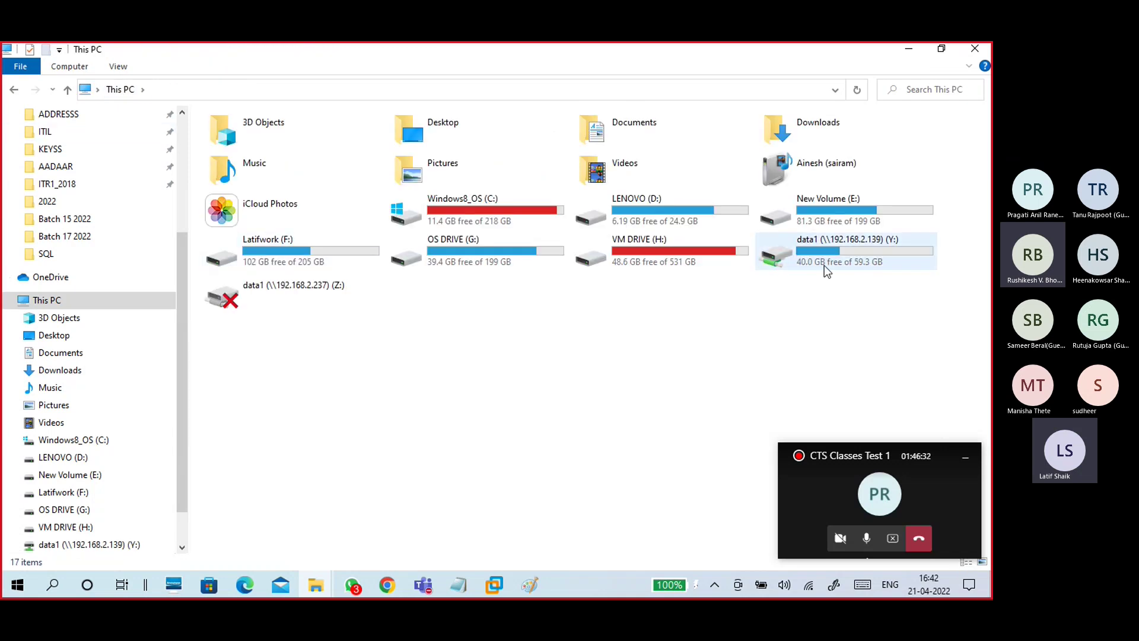
pyautogui.click(652, 240)
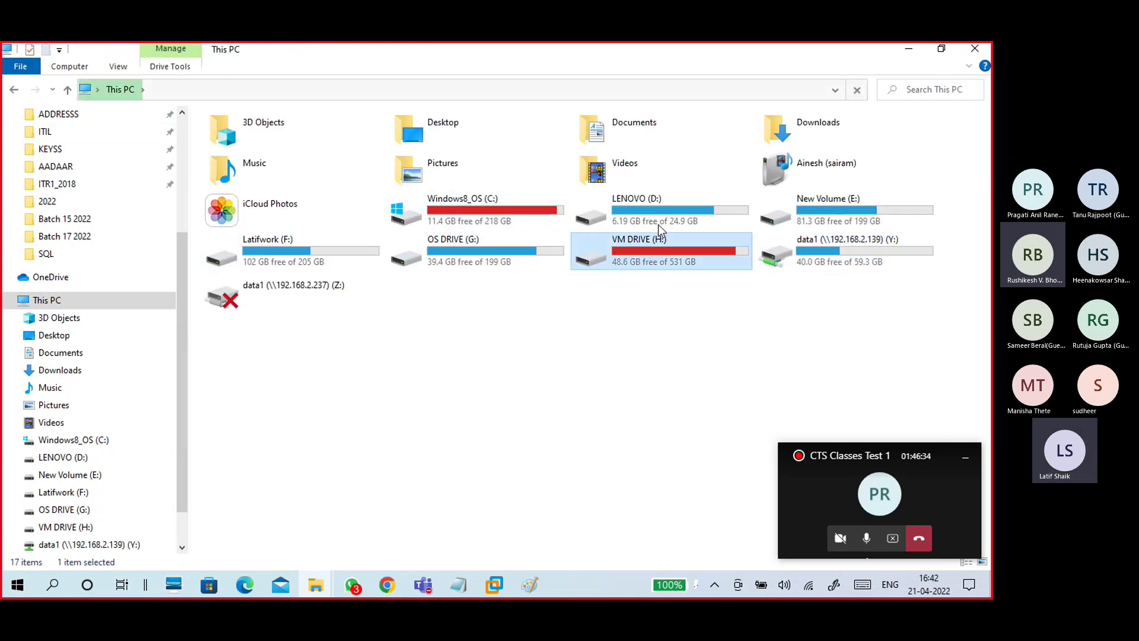
pyautogui.click(813, 251)
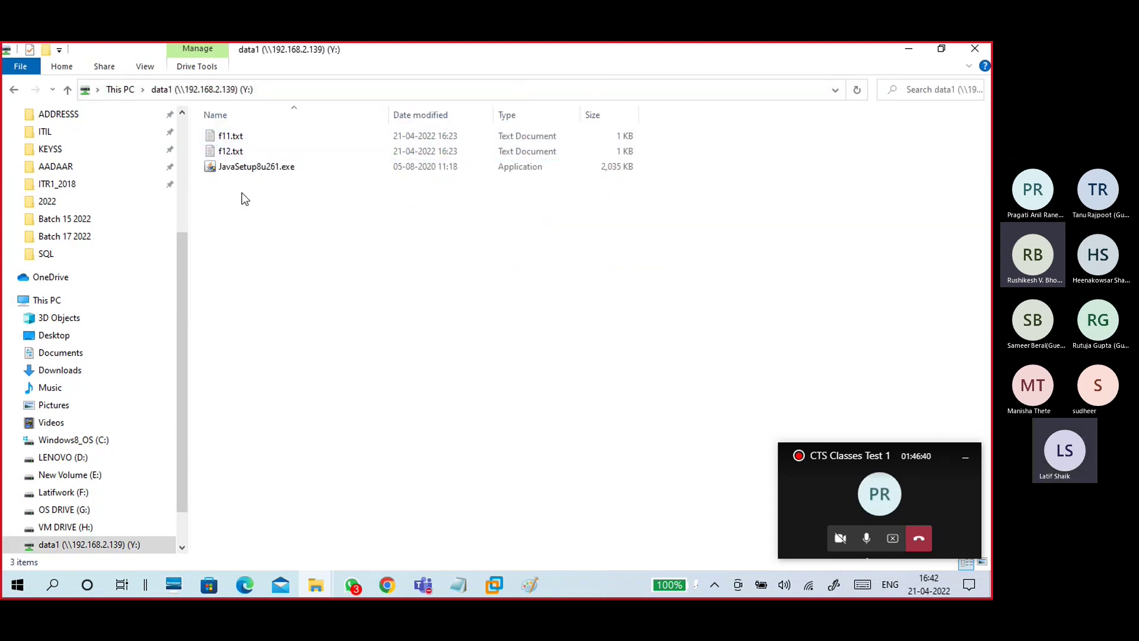
pyautogui.click(120, 89)
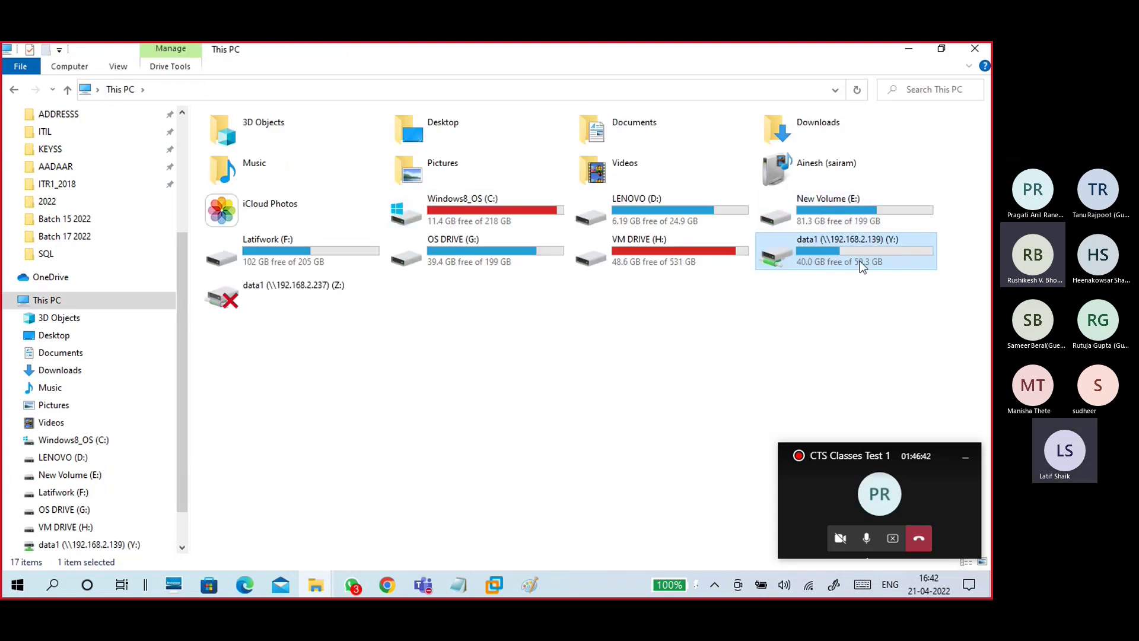
# Step: Compare with the VM's data1 folder at 150% zoom, then return to This PC
pyautogui.click(494, 585)
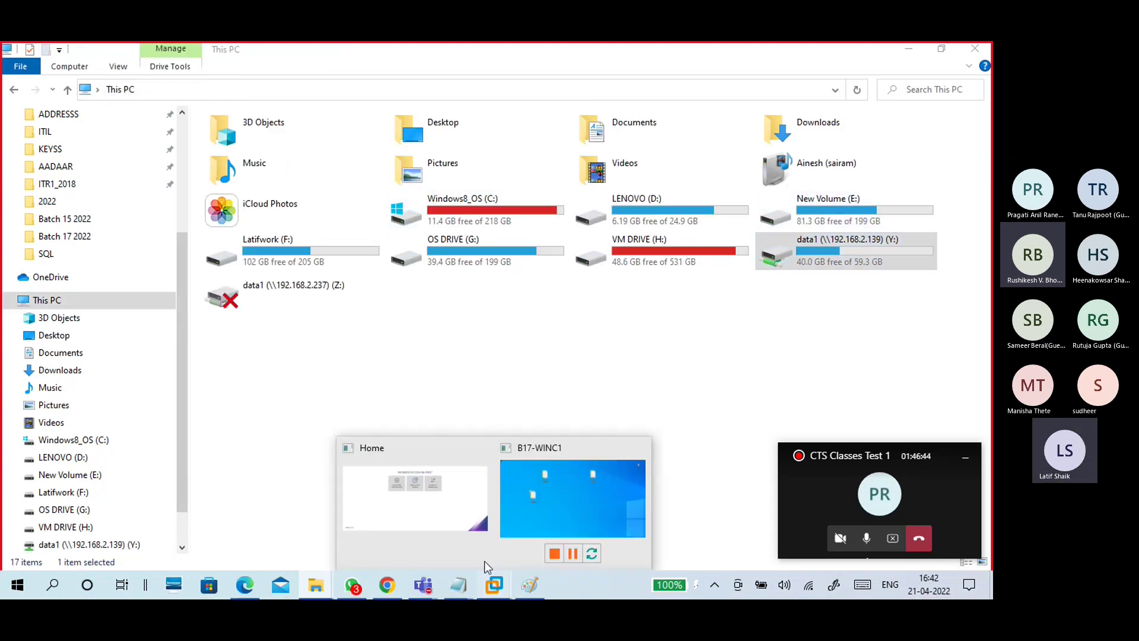
pyautogui.click(521, 482)
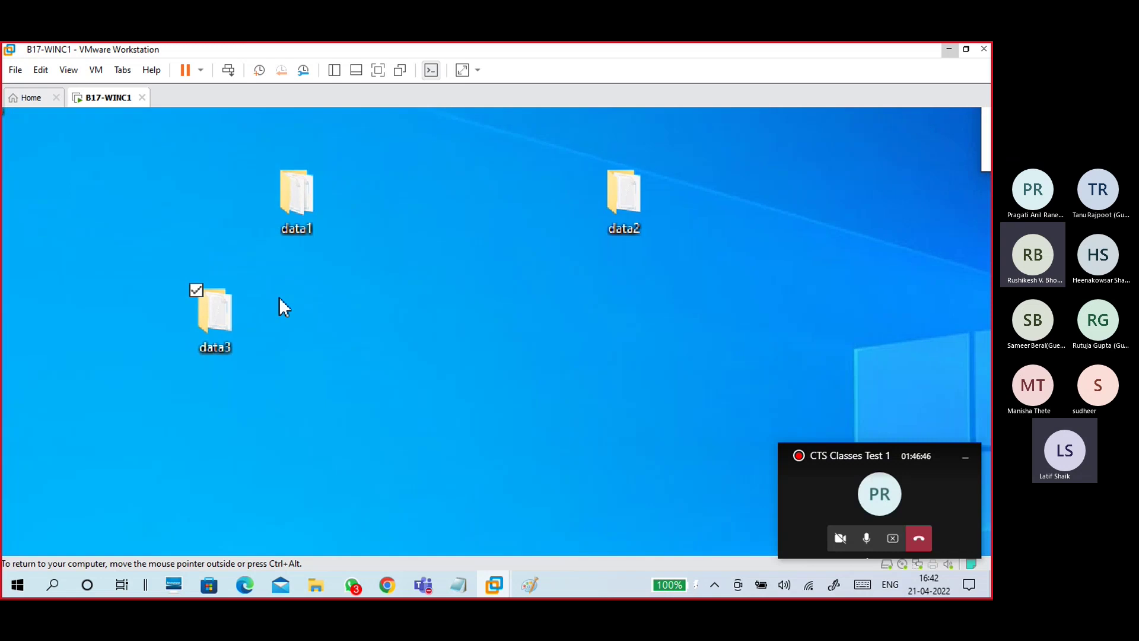
pyautogui.click(297, 195)
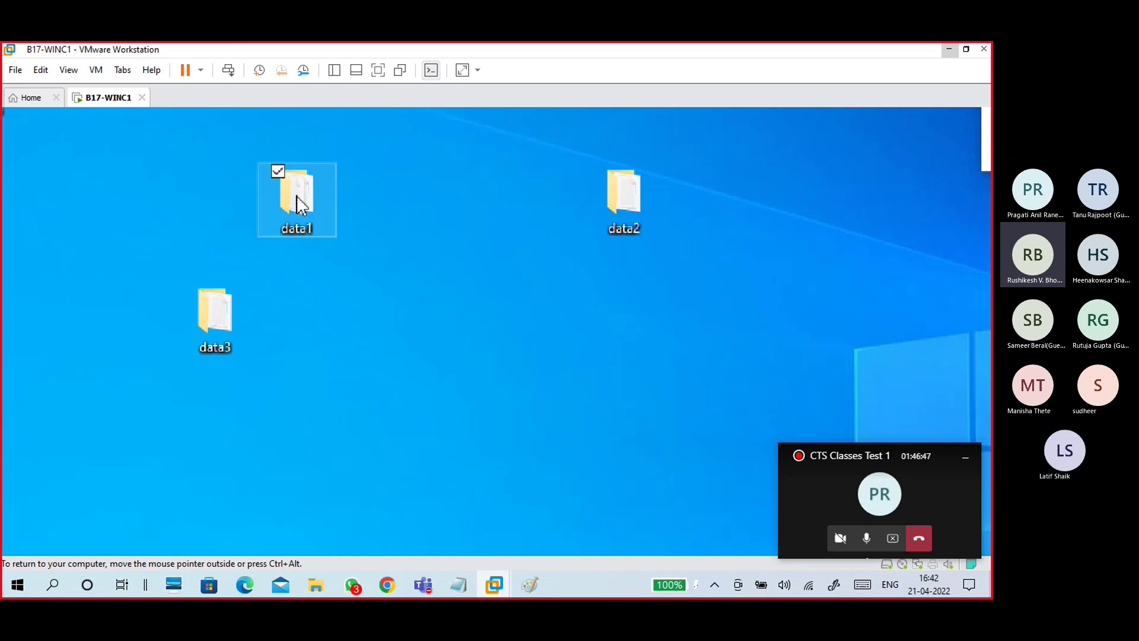
pyautogui.doubleClick(320, 221)
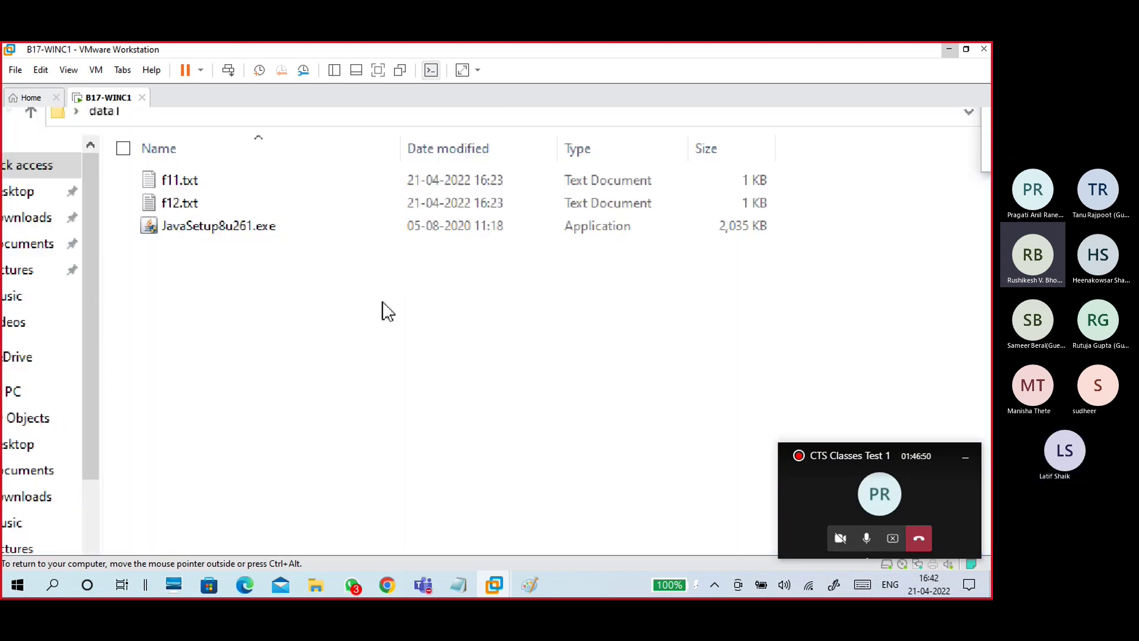
pyautogui.press('super+plus')
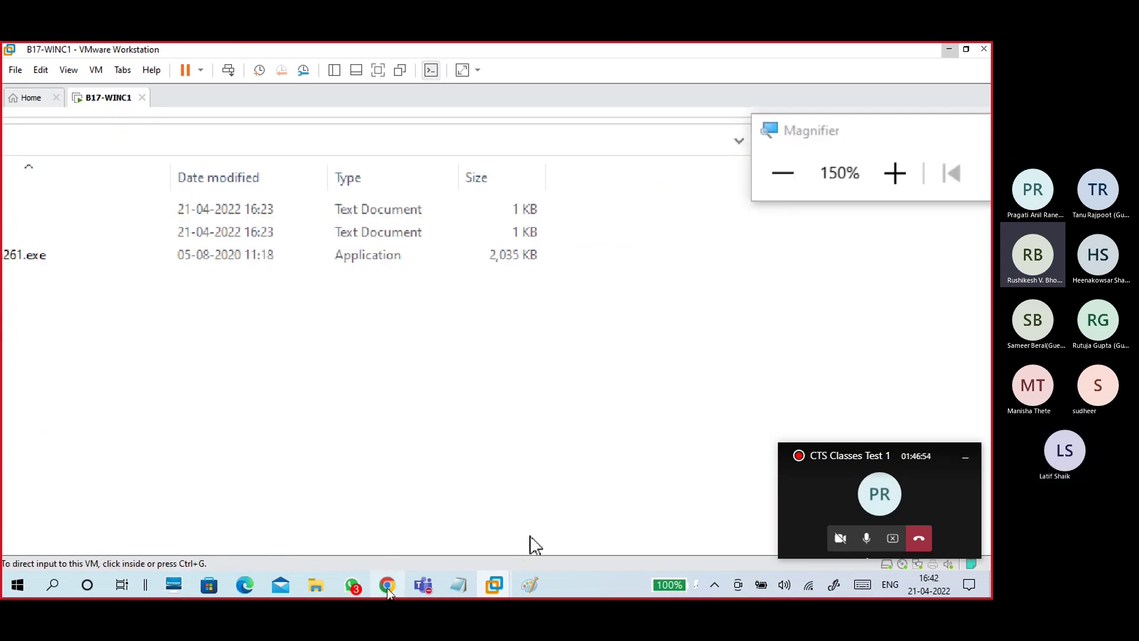
pyautogui.moveTo(315, 585)
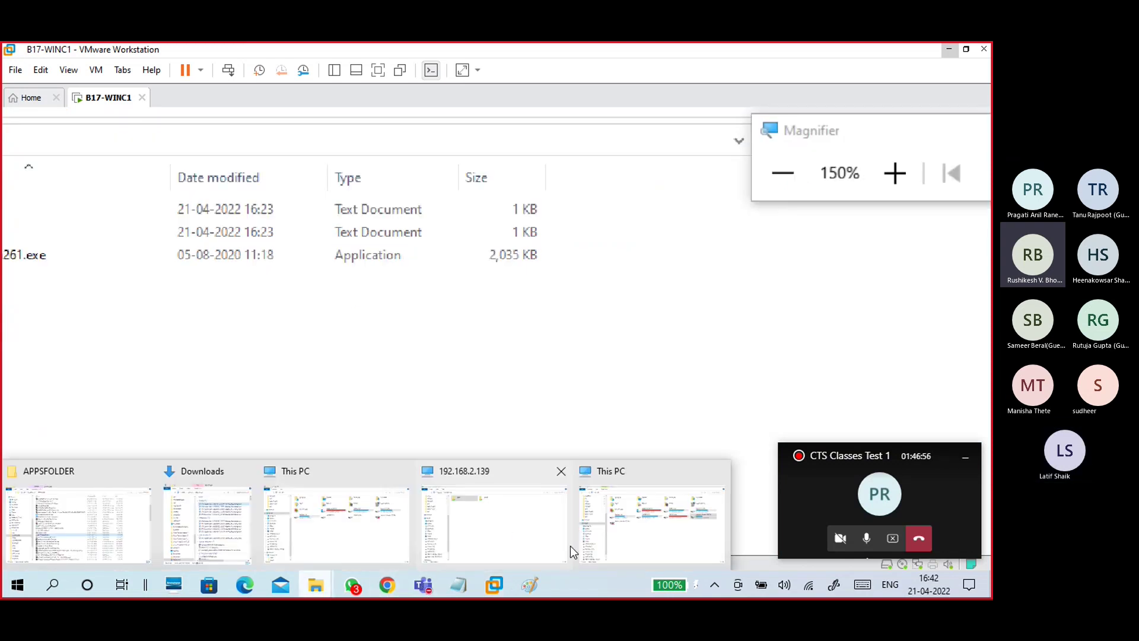
pyautogui.click(587, 534)
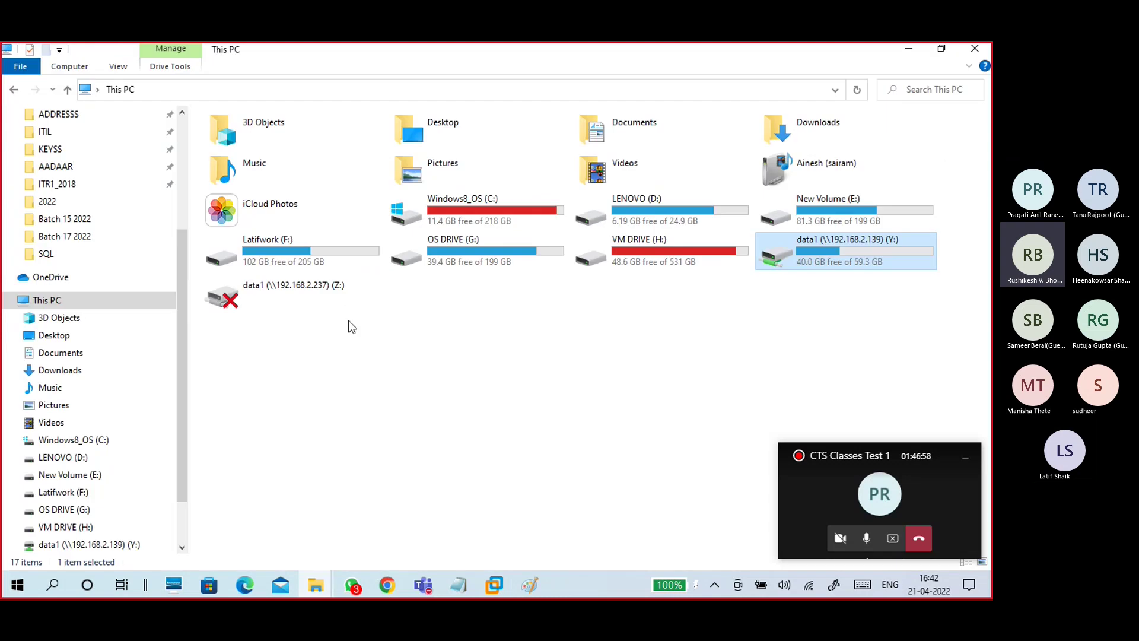
pyautogui.click(274, 304)
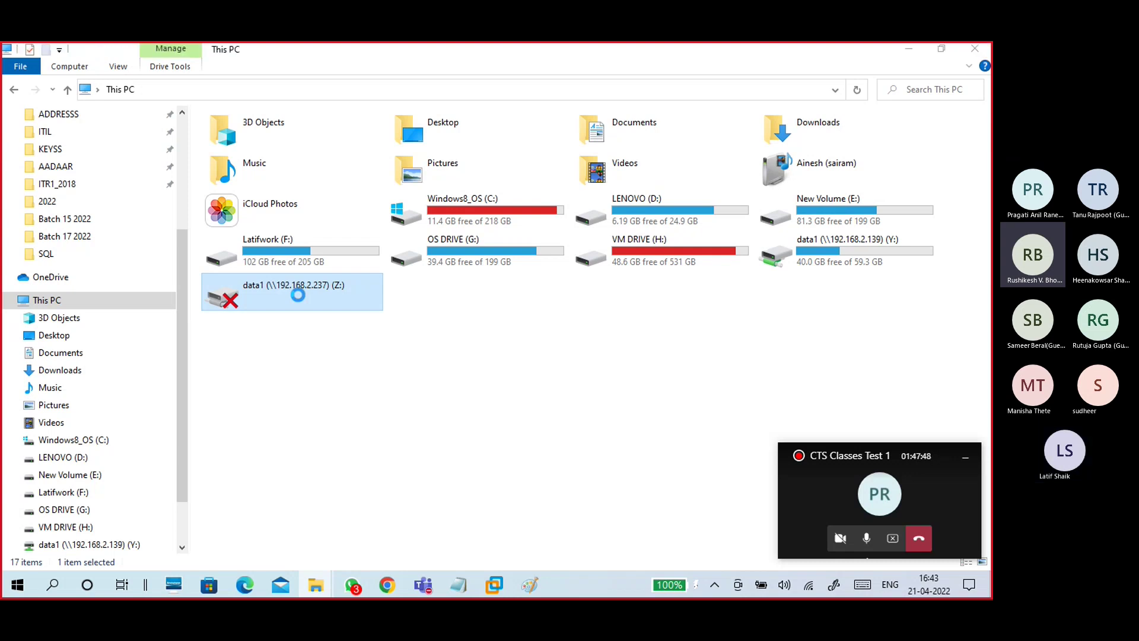
# Step: Disconnect the old data1 (Z:) drive mapping and select the remaining data1 (Y:) network drive
pyautogui.rightClick(298, 295)
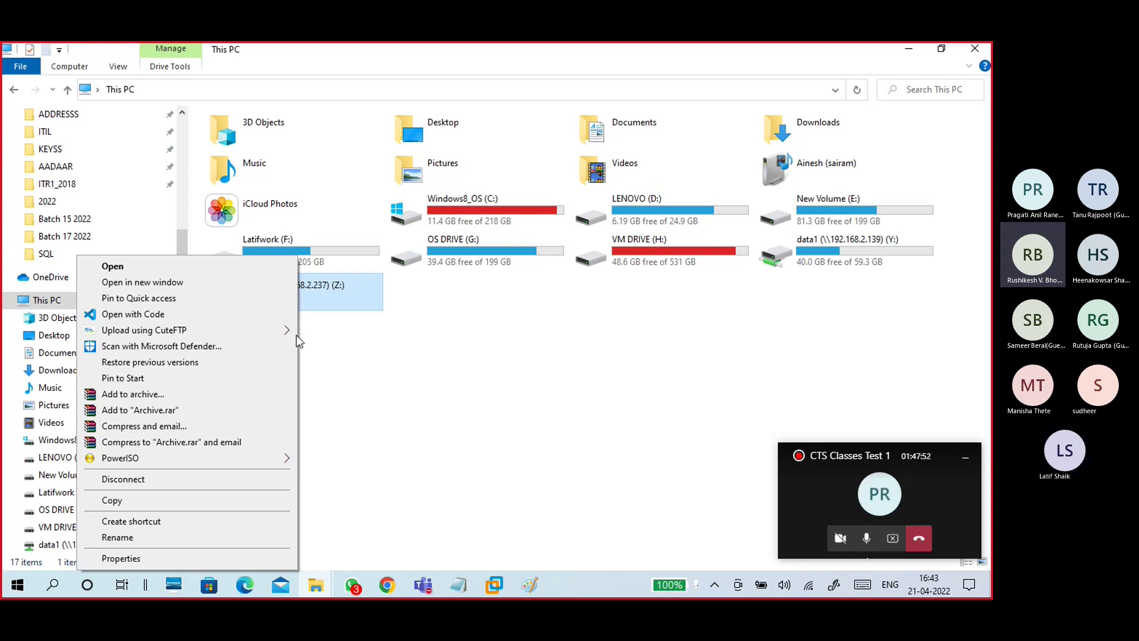
pyautogui.click(134, 482)
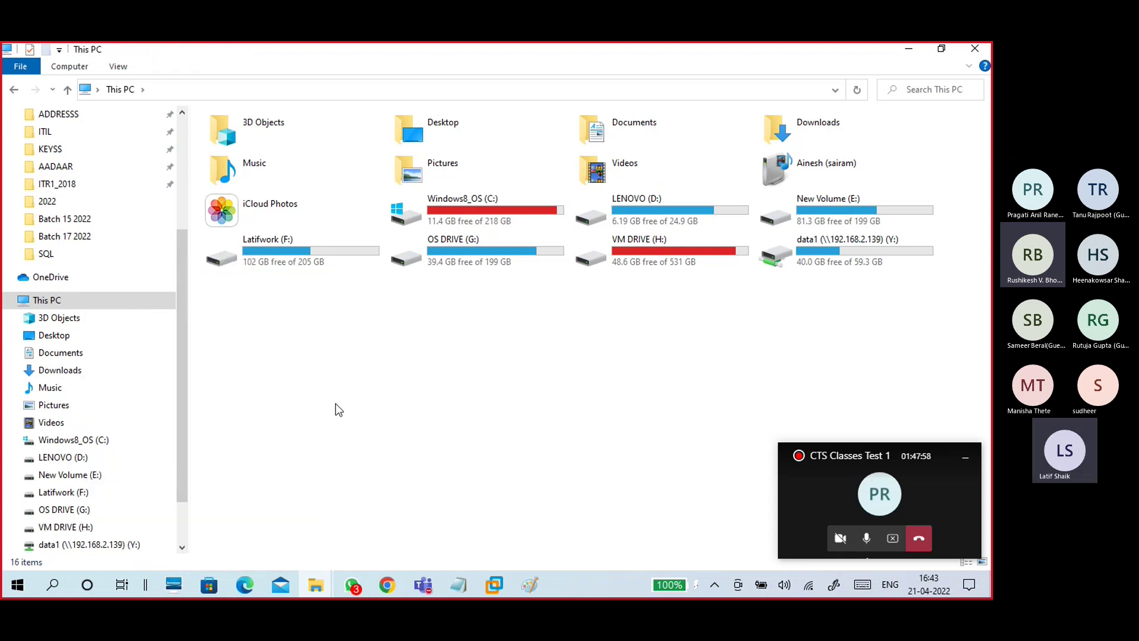
pyautogui.click(831, 251)
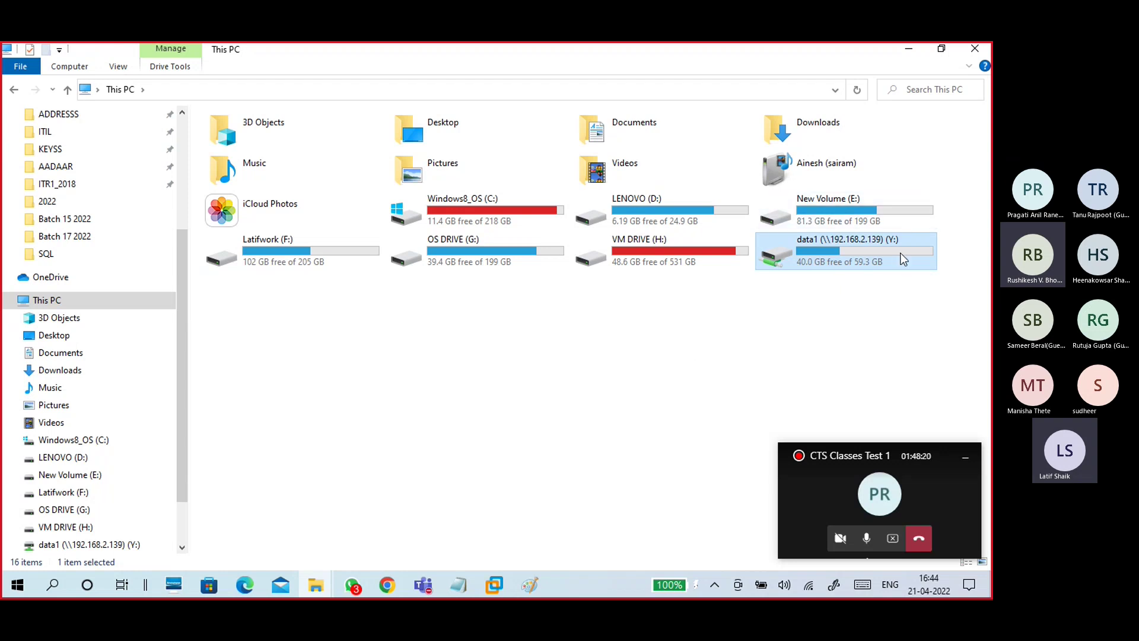
pyautogui.click(907, 49)
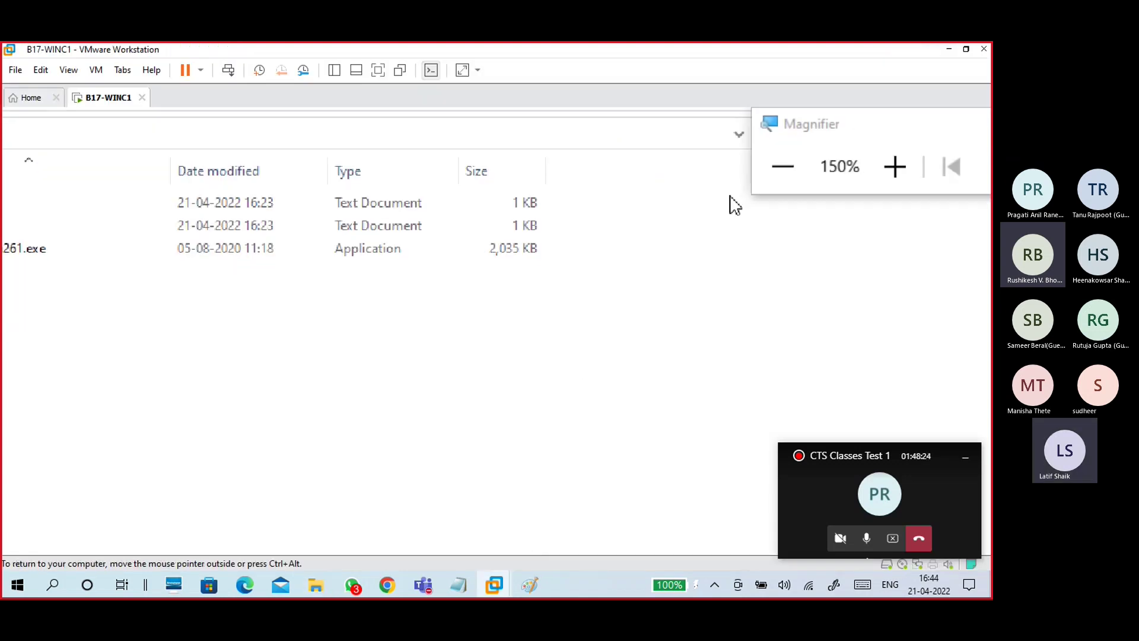
pyautogui.click(969, 117)
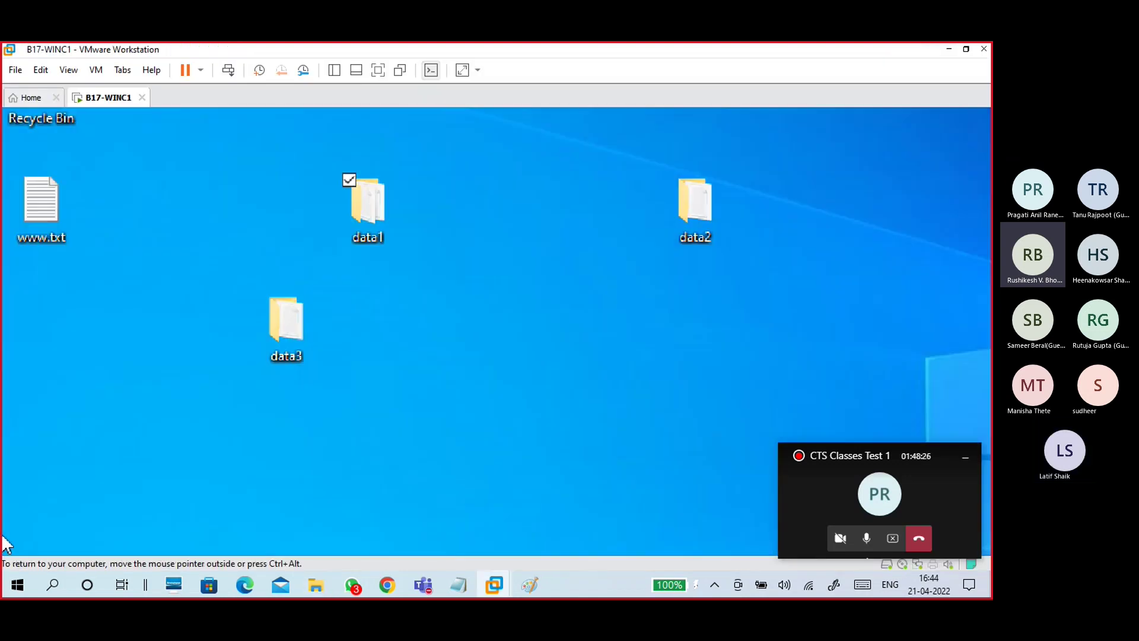
pyautogui.click(383, 184)
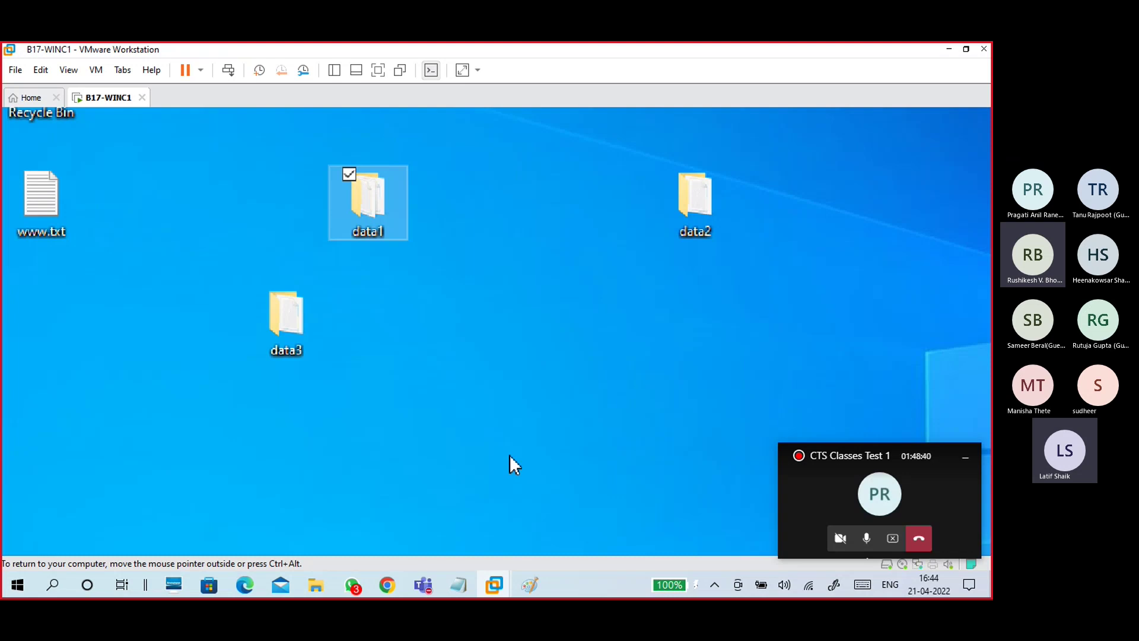
pyautogui.hotkey('ctrl', 'alt')
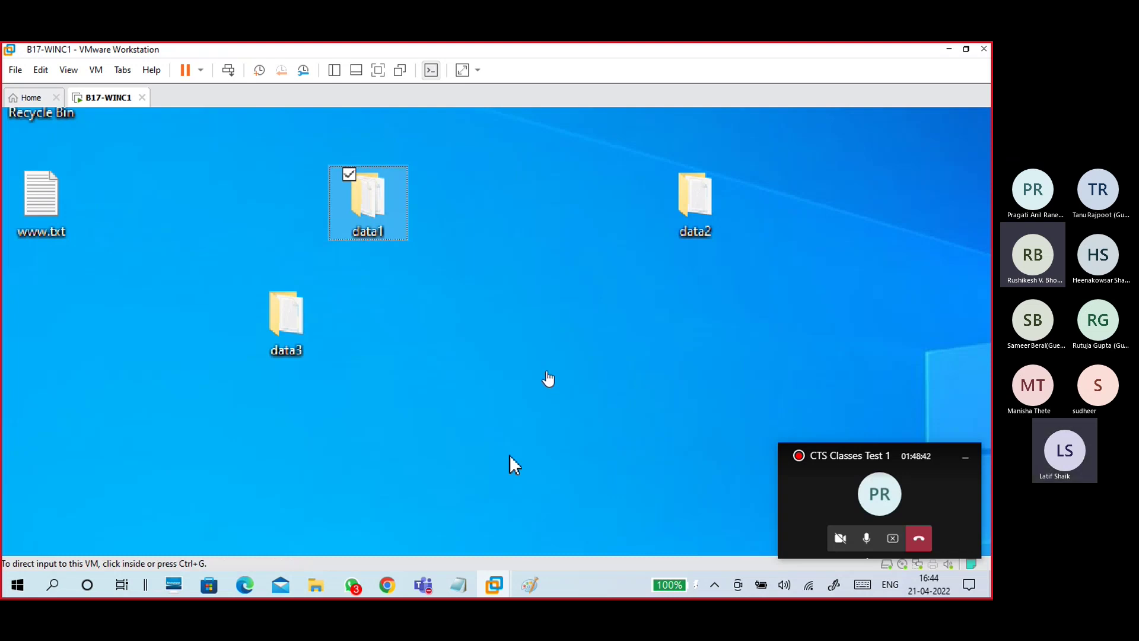
pyautogui.click(510, 456)
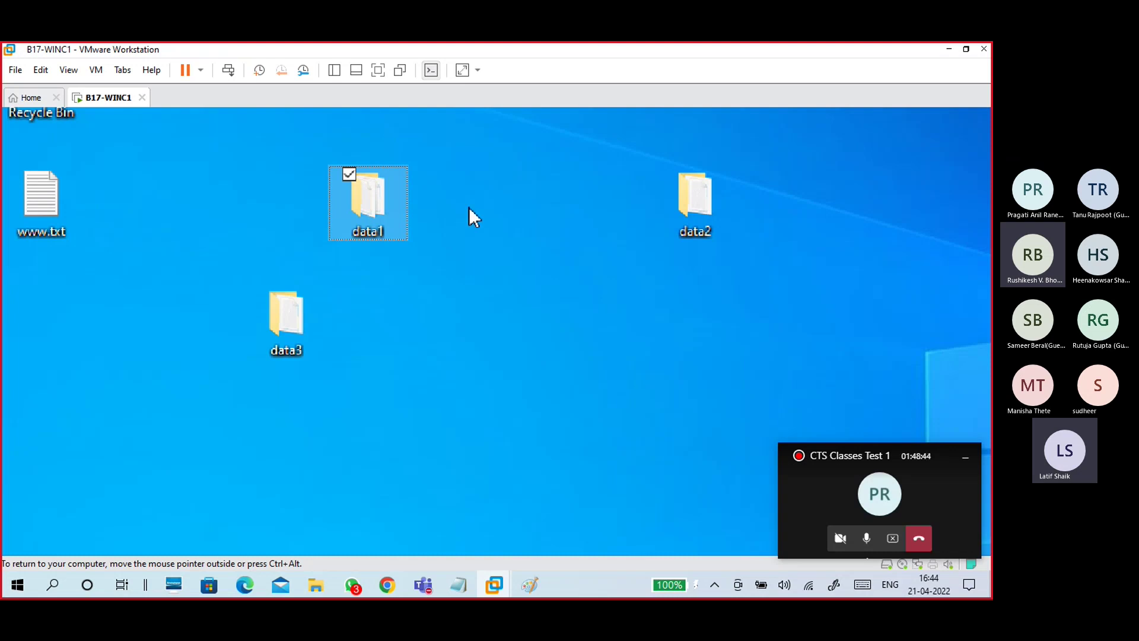
pyautogui.click(376, 296)
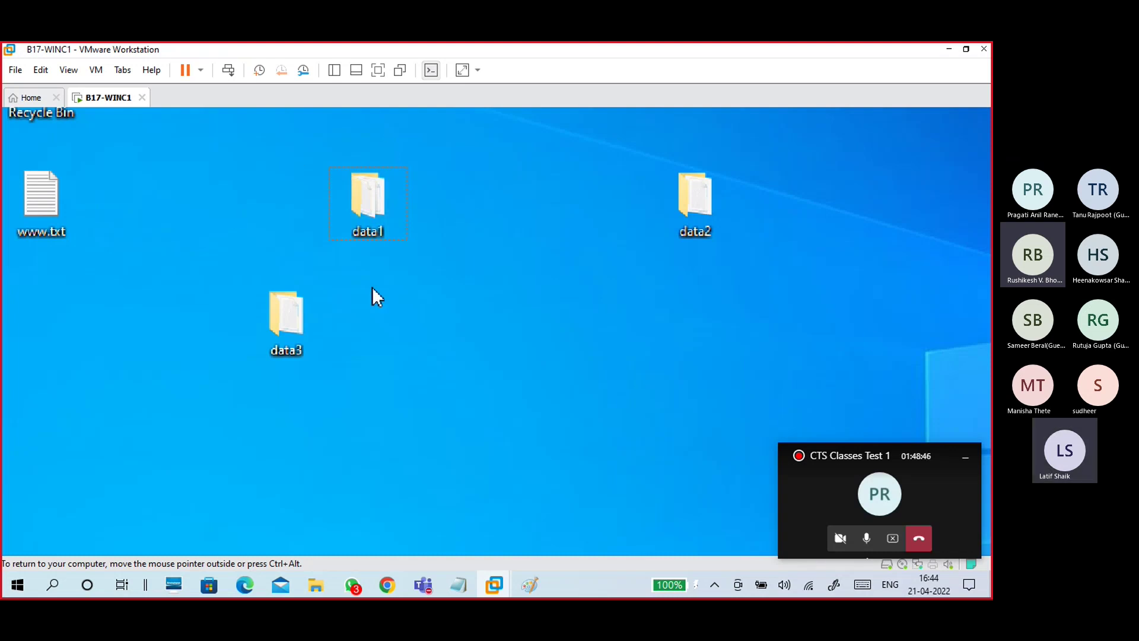
pyautogui.moveTo(881, 354); pyautogui.dragTo(225, 208)
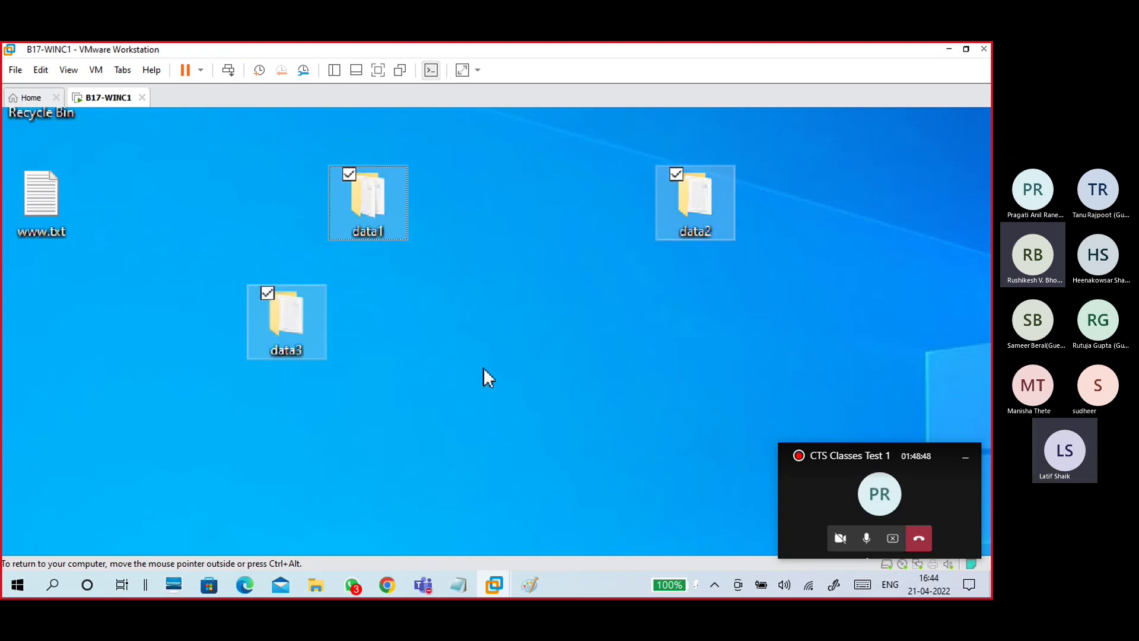
pyautogui.click(485, 367)
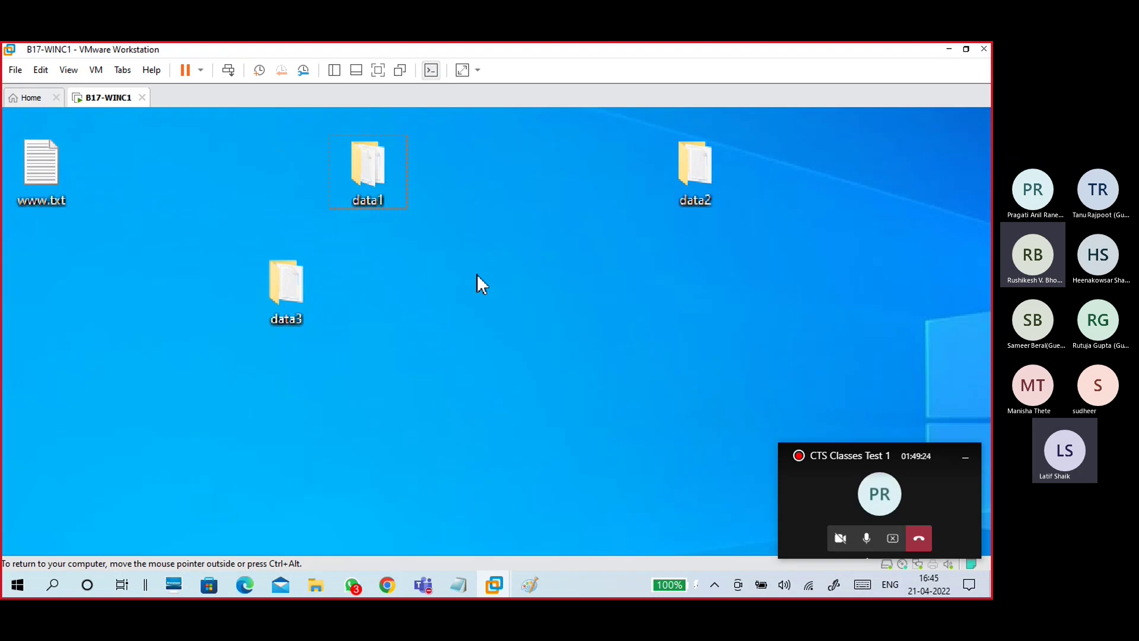
pyautogui.click(727, 166)
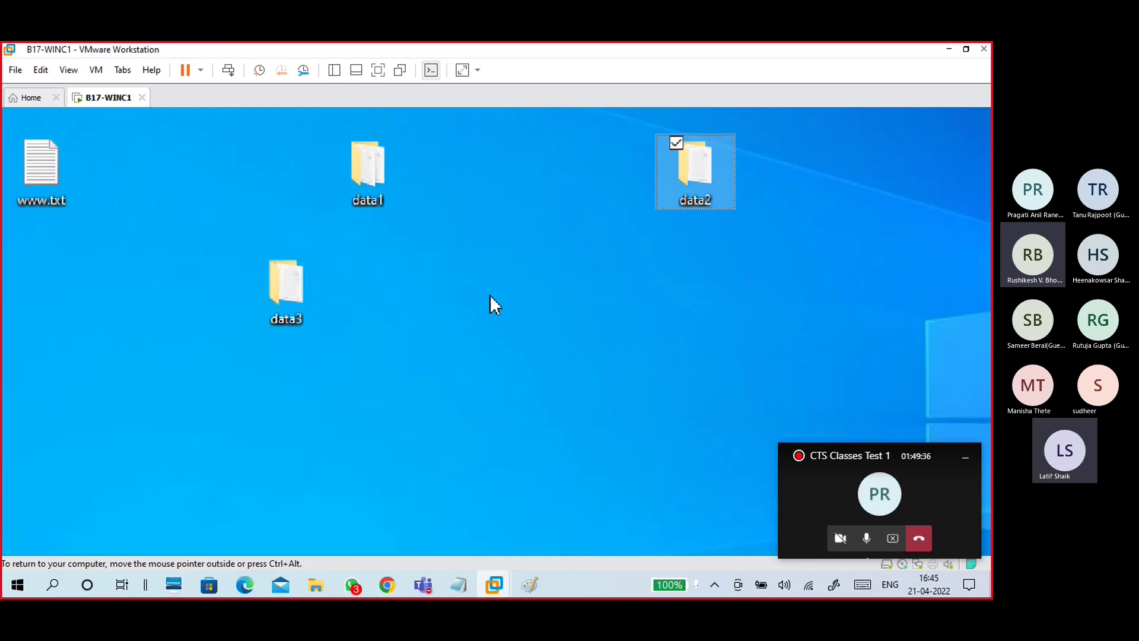
# Step: Open a Command Prompt on the guest with cmd and run net share
pyautogui.press('super+plus')
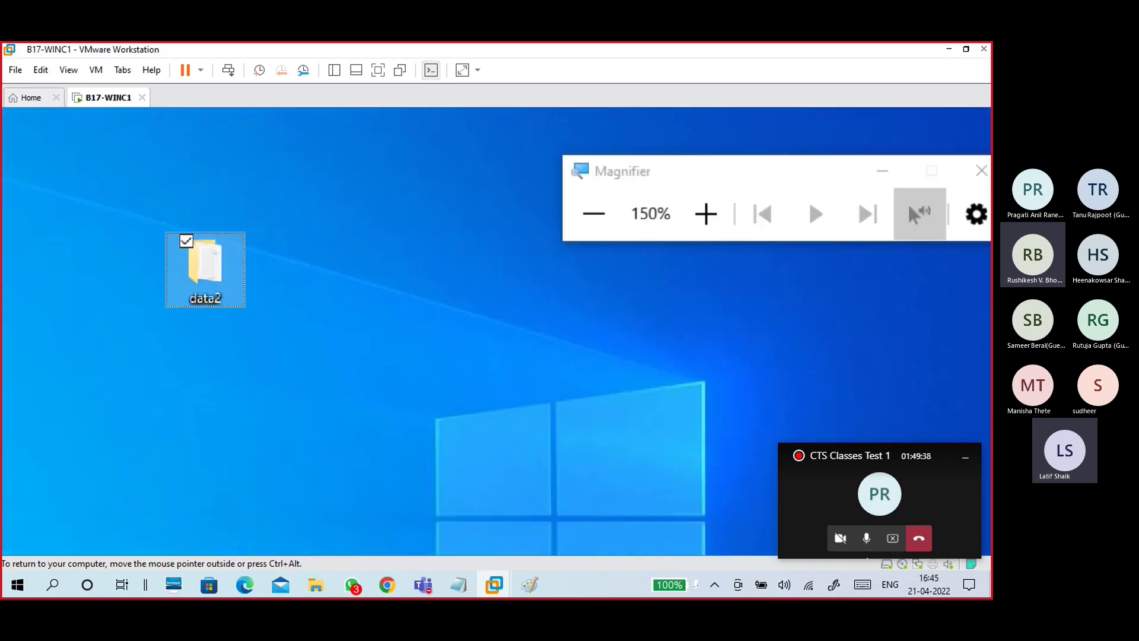
pyautogui.click(646, 204)
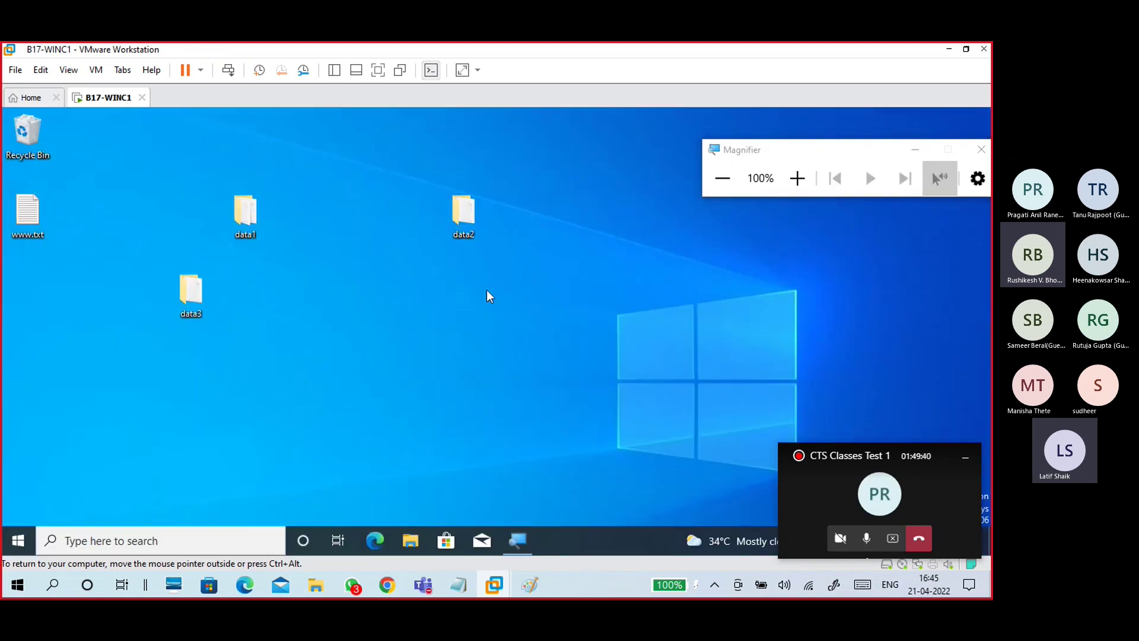
pyautogui.press('super+r')
pyautogui.write('cmd')
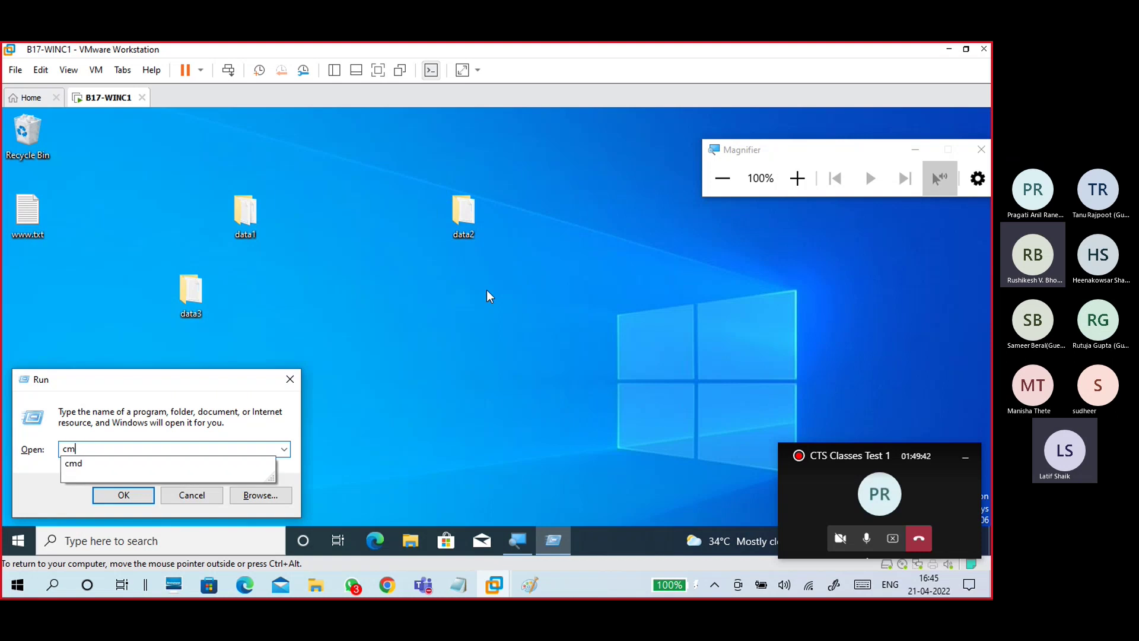
pyautogui.press('Return')
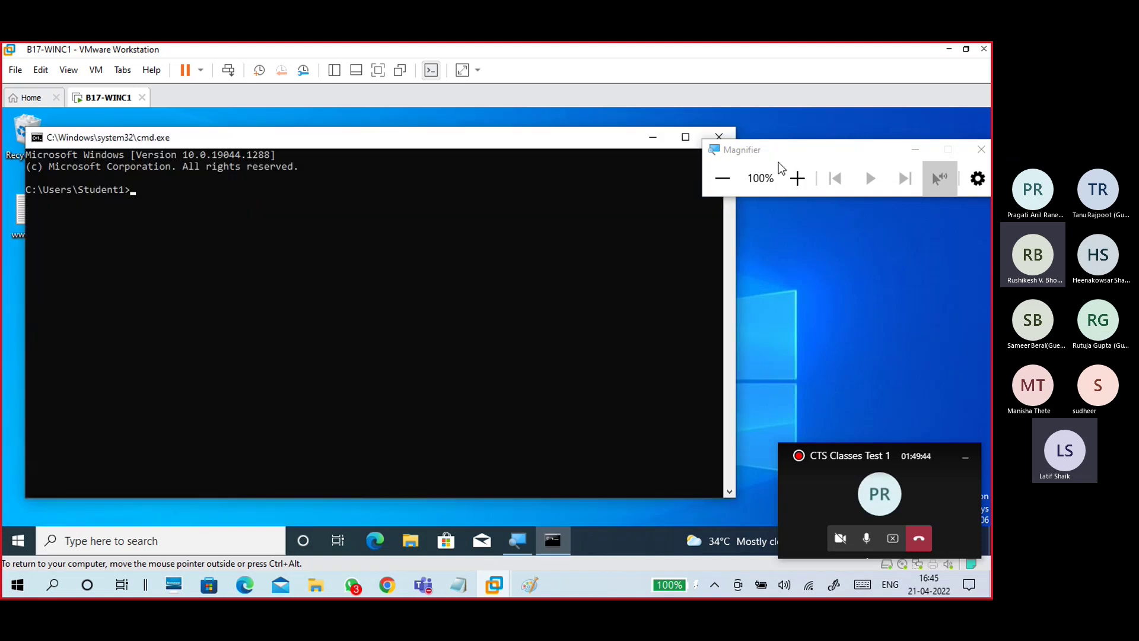
pyautogui.click(797, 178)
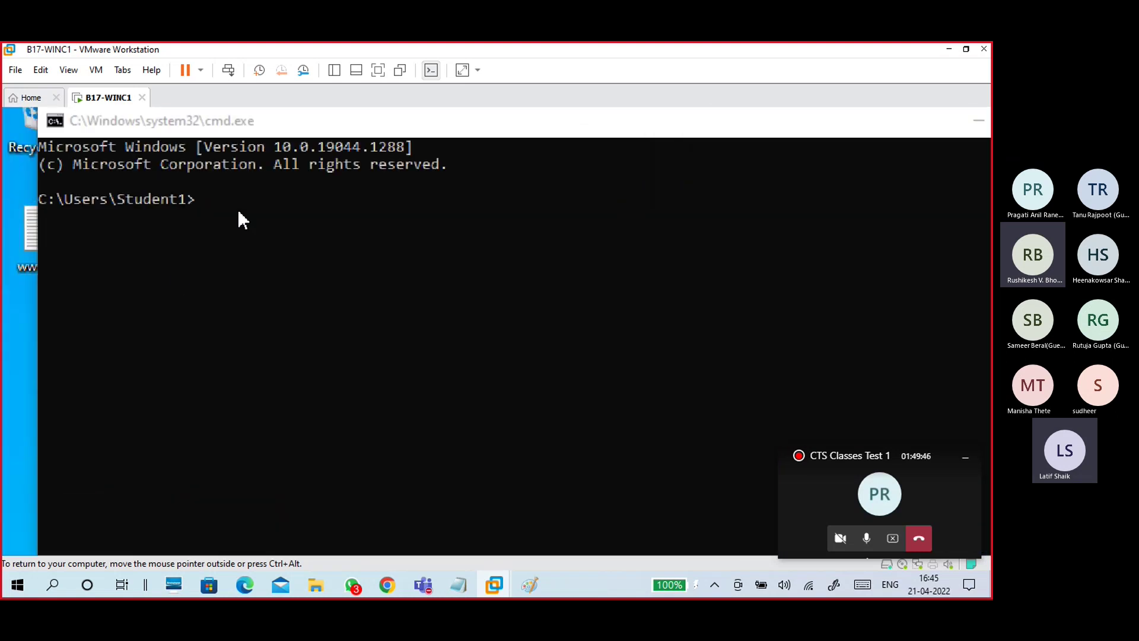
pyautogui.click(240, 208)
pyautogui.write('net share')
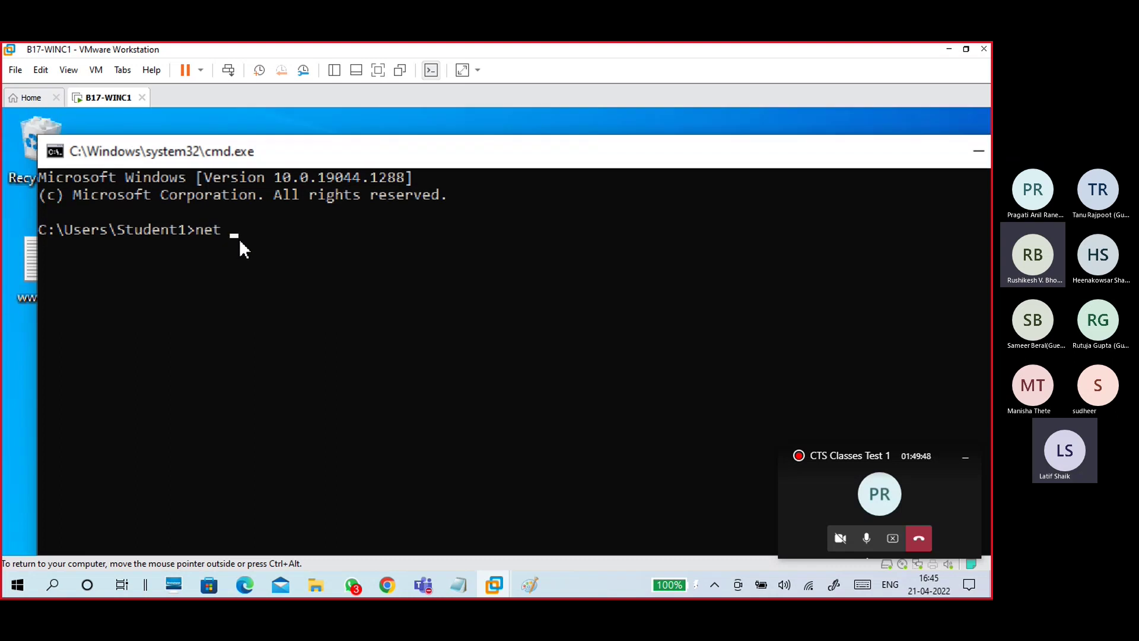
pyautogui.press('Return')
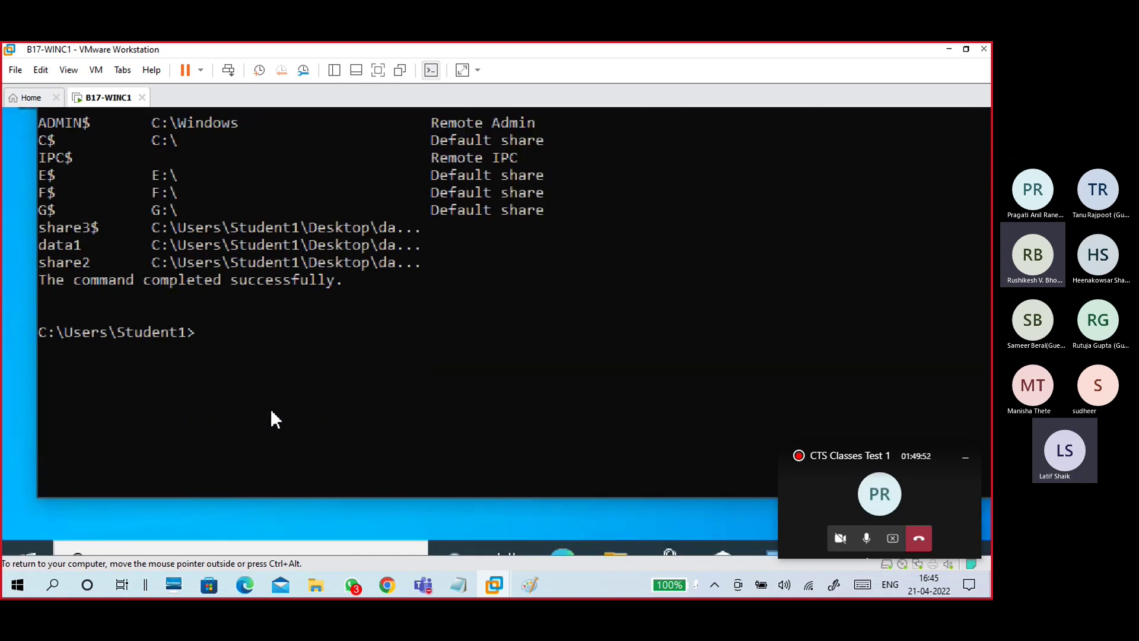
# Step: Highlight the data1, share2 and share3$ names and folder paths, then close the console
pyautogui.click(51, 359)
pyautogui.moveTo(152, 356); pyautogui.dragTo(409, 356)
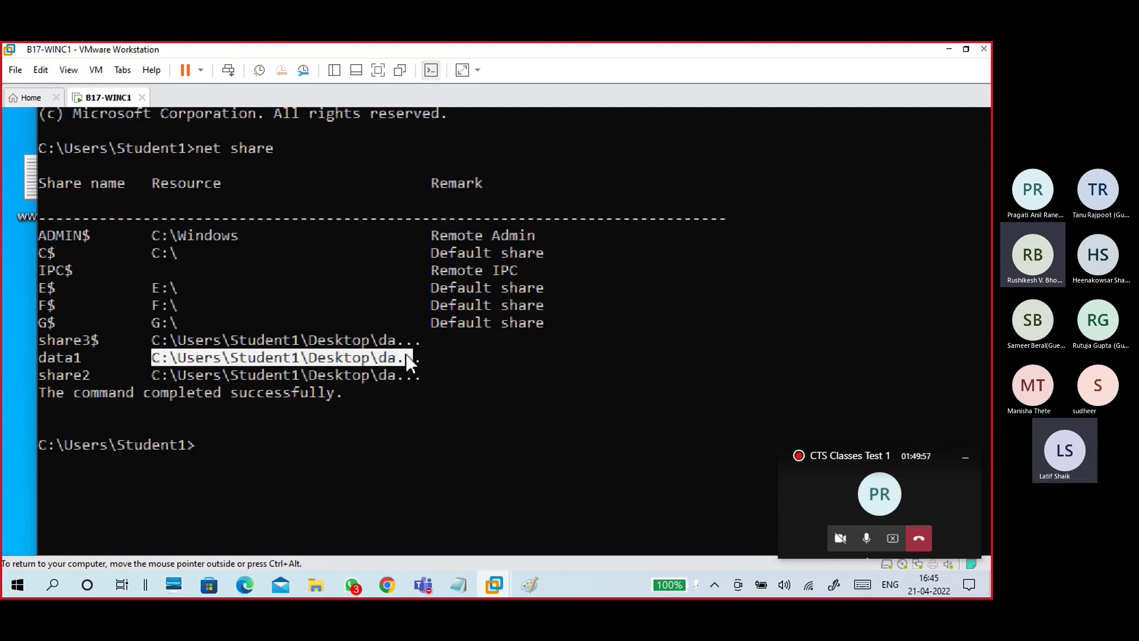
pyautogui.click(44, 373)
pyautogui.moveTo(89, 374); pyautogui.dragTo(27, 374)
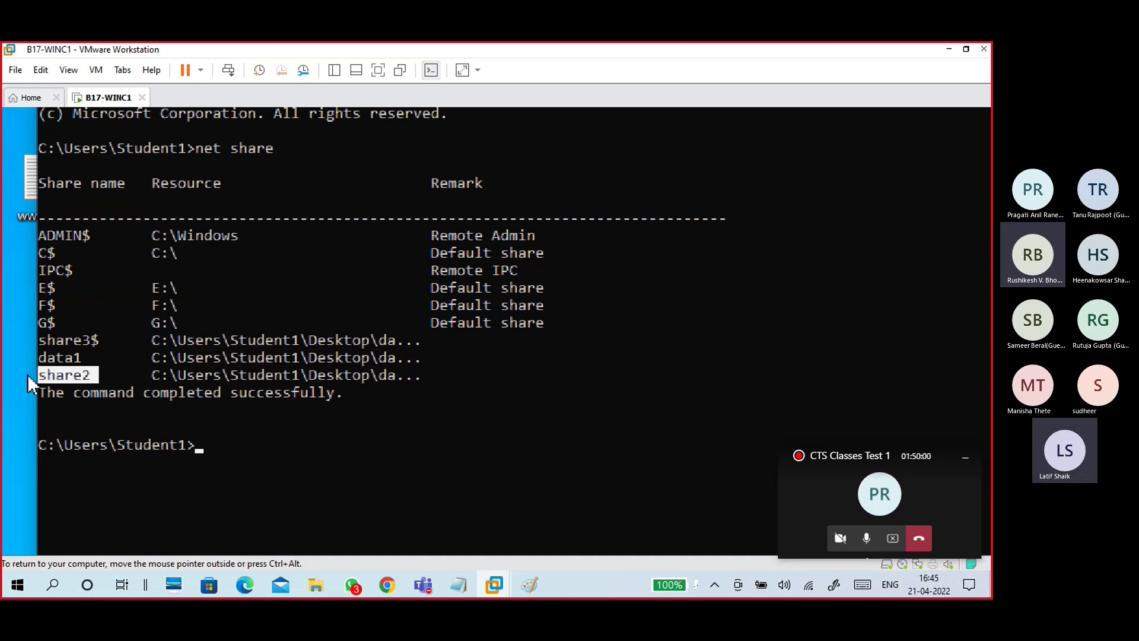
pyautogui.moveTo(146, 373); pyautogui.dragTo(419, 372)
pyautogui.moveTo(101, 338); pyautogui.dragTo(27, 344)
pyautogui.moveTo(147, 339); pyautogui.dragTo(420, 344)
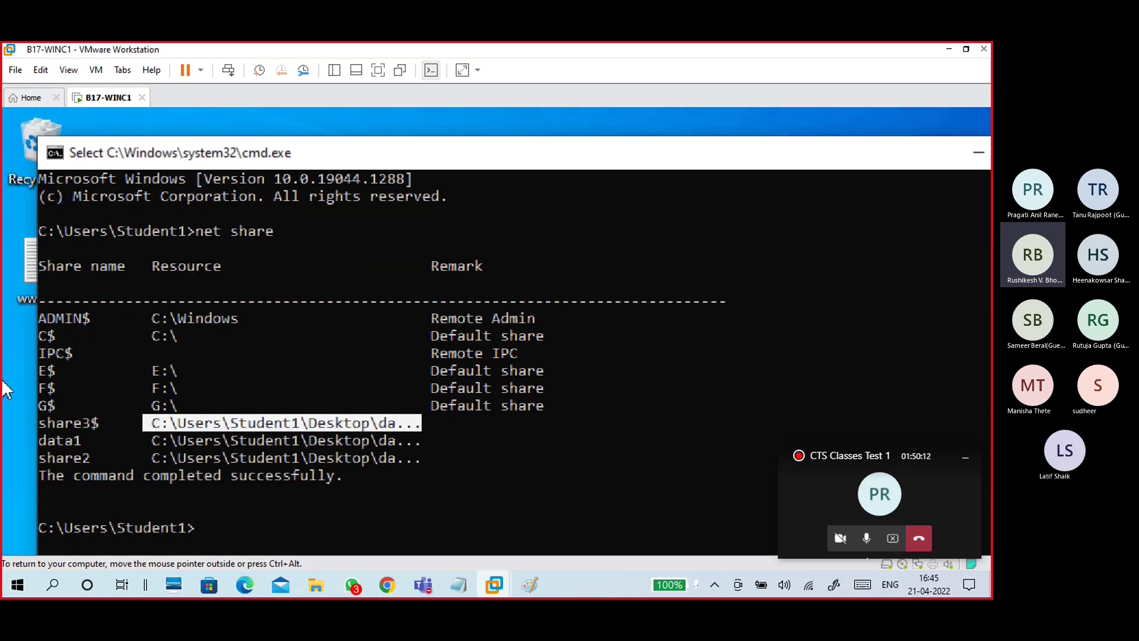
pyautogui.moveTo(188, 231); pyautogui.dragTo(290, 218)
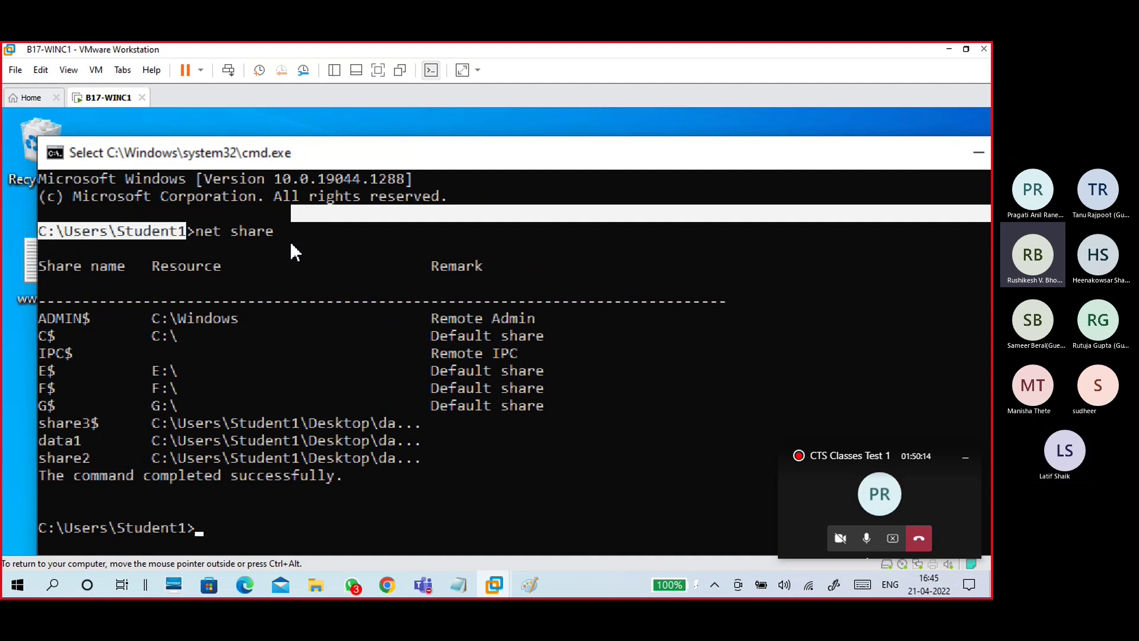
pyautogui.click(291, 244)
pyautogui.click(949, 157)
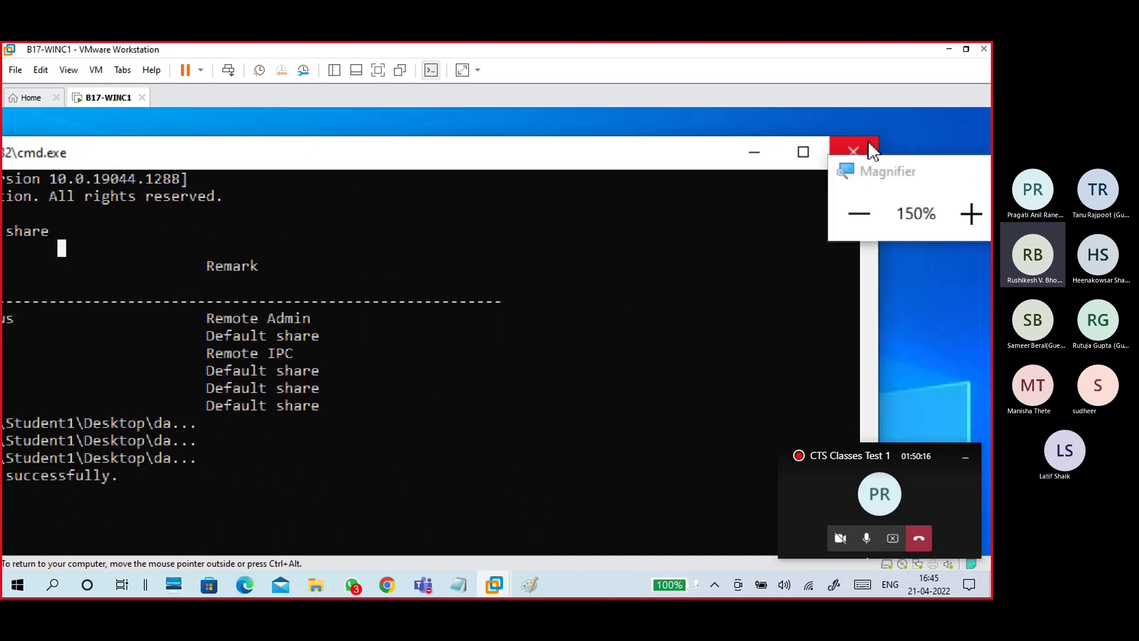
pyautogui.click(869, 150)
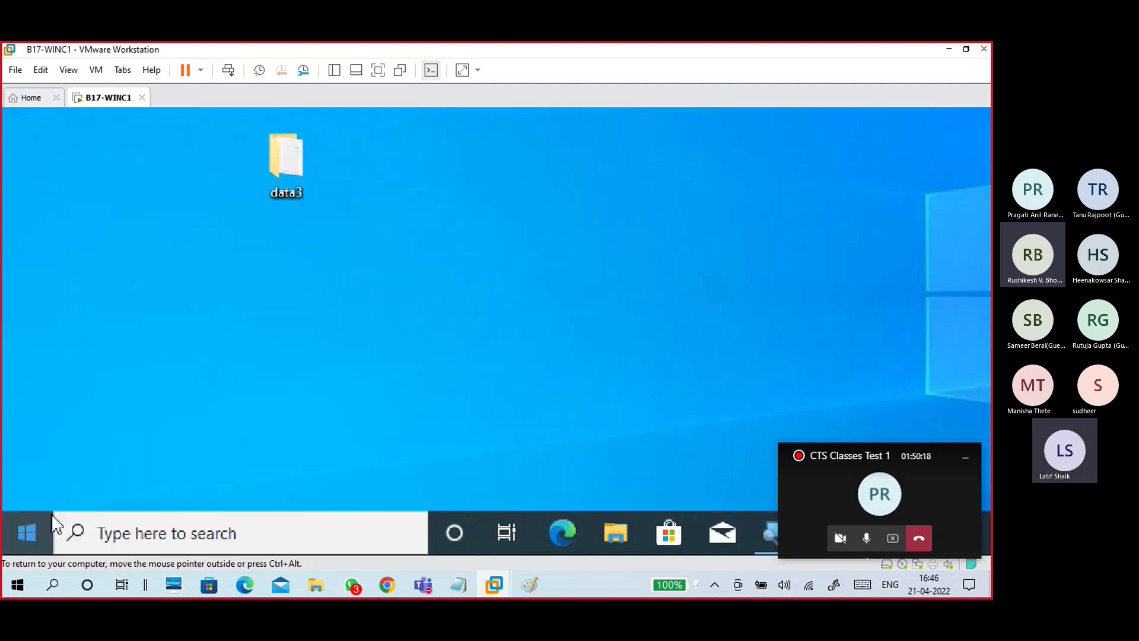
# Step: Launch compmgmt.msc and open System Tools > Shared Folders > Shares
pyautogui.press('super+r')
pyautogui.write('compmgmt.msc')
pyautogui.press('Return')
pyautogui.press('super+plus')
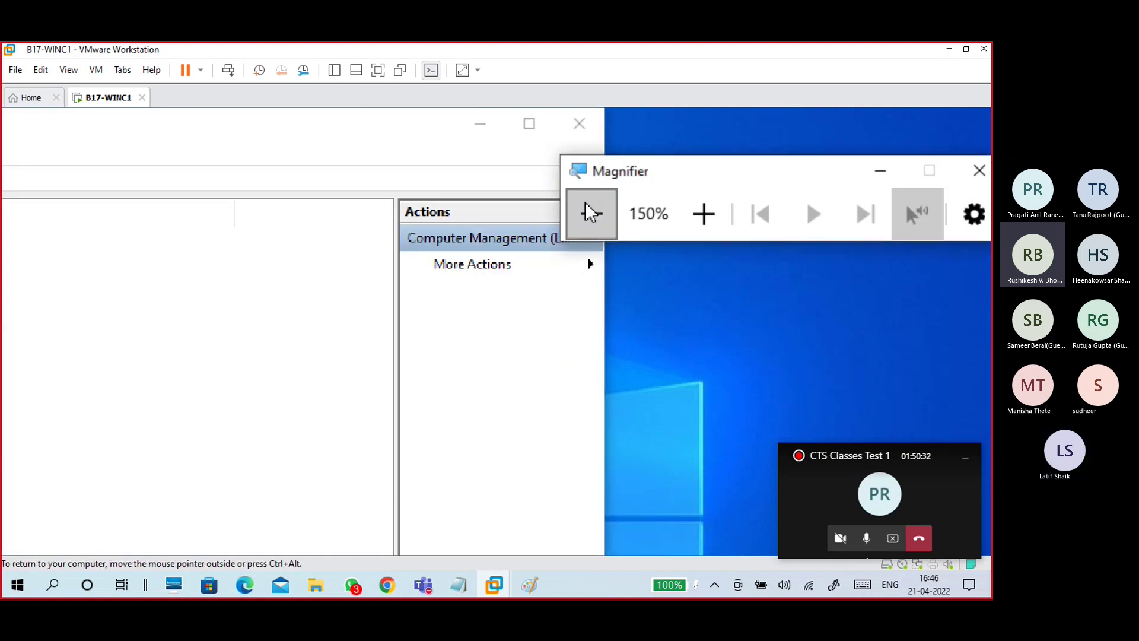
pyautogui.click(587, 212)
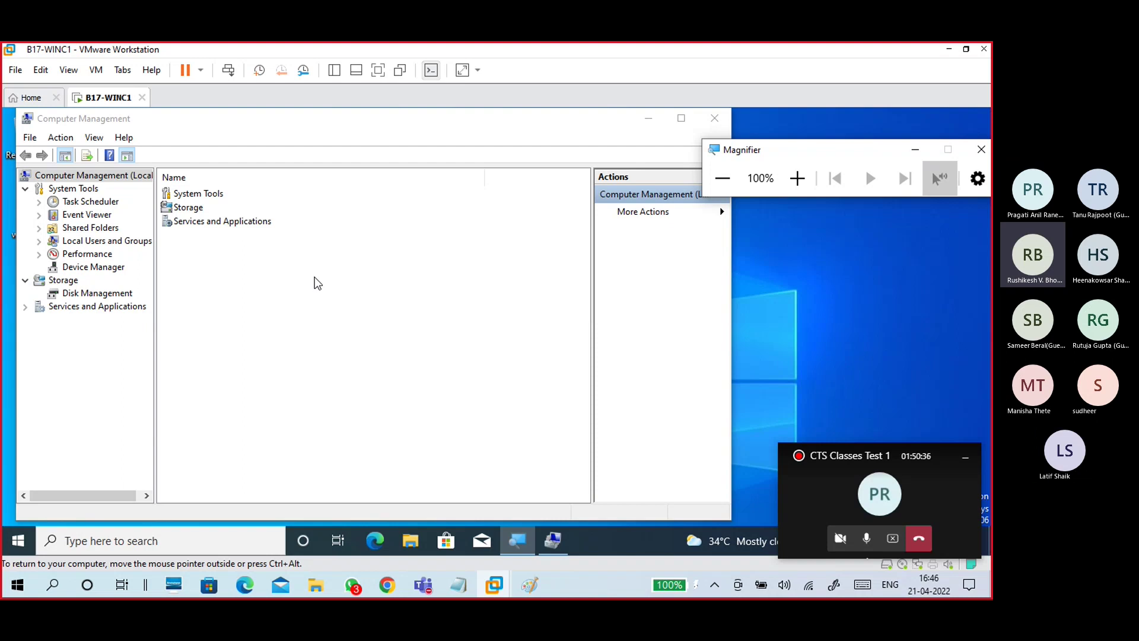
pyautogui.click(112, 231)
pyautogui.click(39, 228)
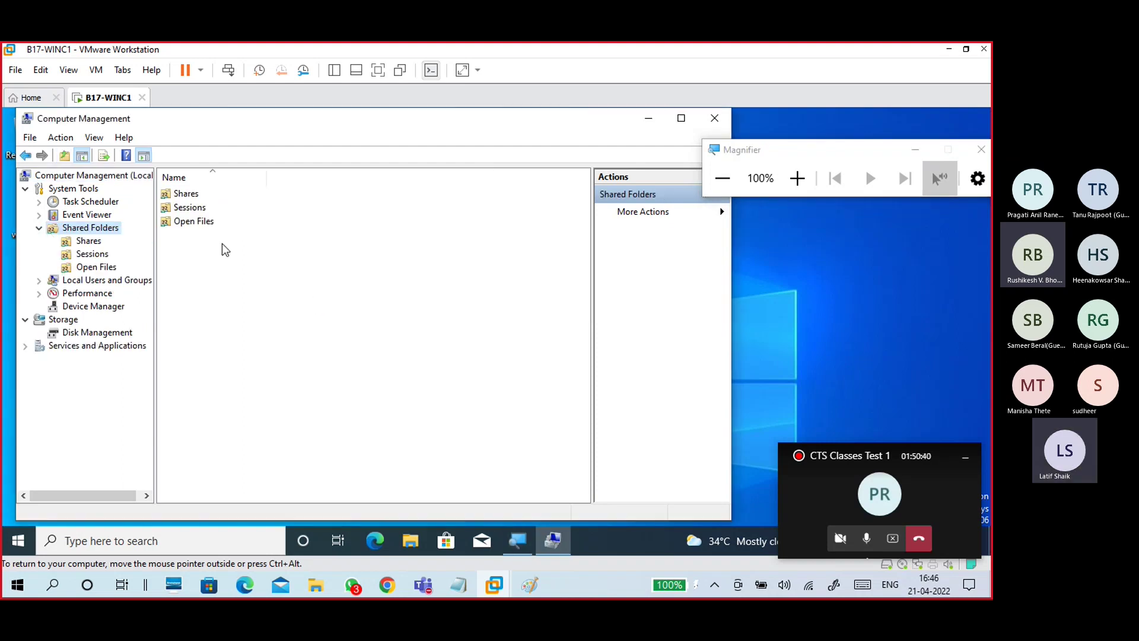
pyautogui.click(795, 178)
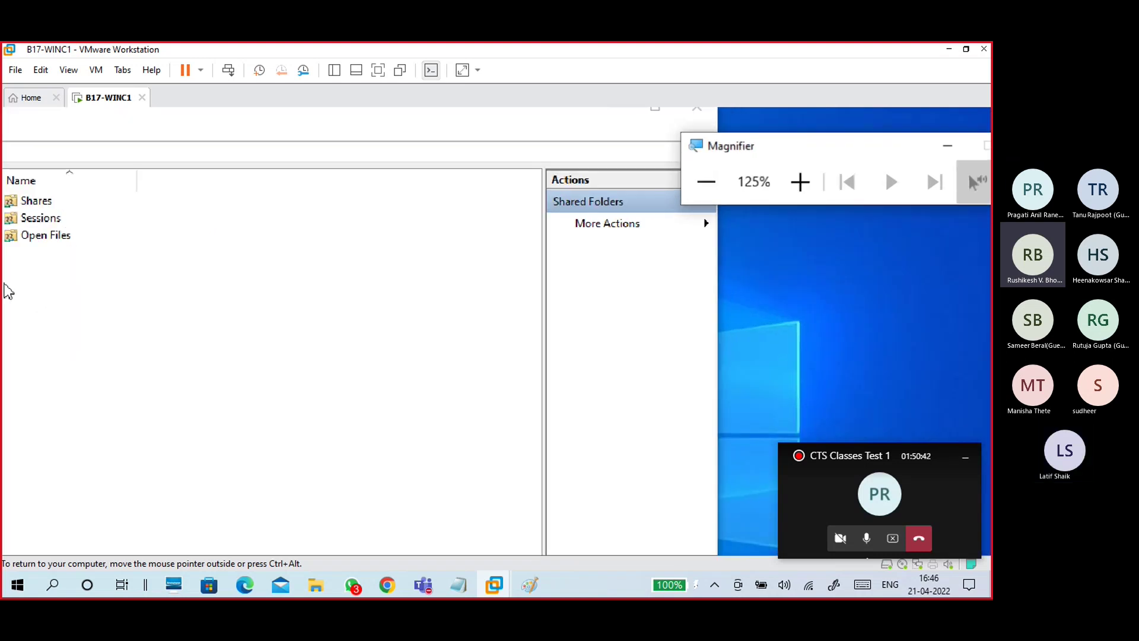
pyautogui.click(110, 259)
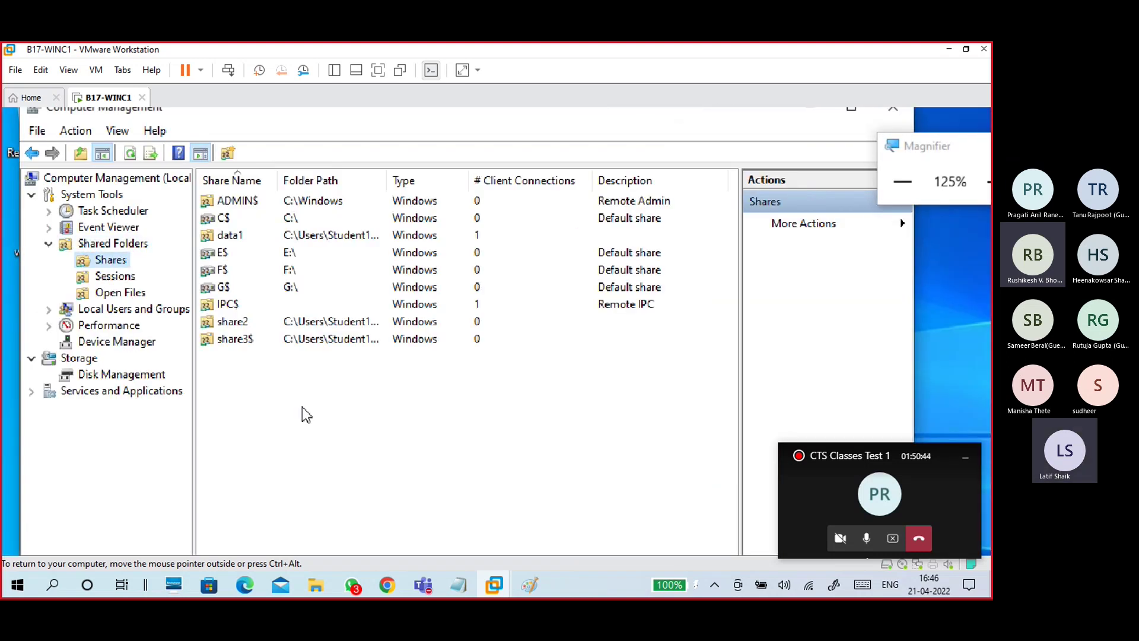
# Step: Widen the Folder Path column and select the data1, share2 and share3$ rows in turn
pyautogui.click(265, 323)
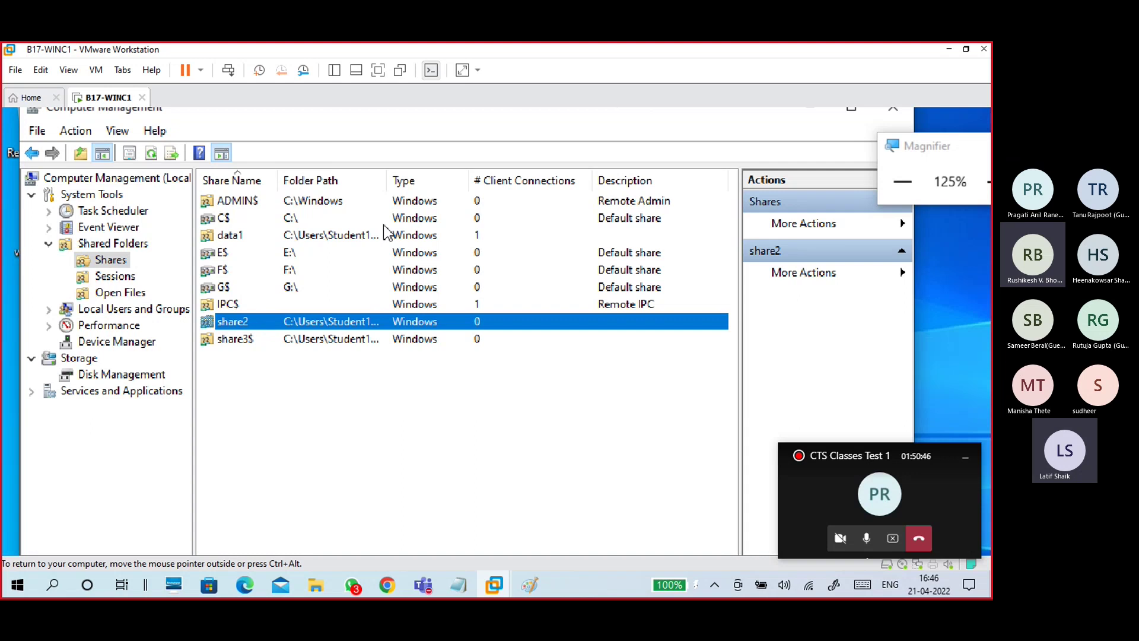
pyautogui.moveTo(386, 180); pyautogui.dragTo(545, 180)
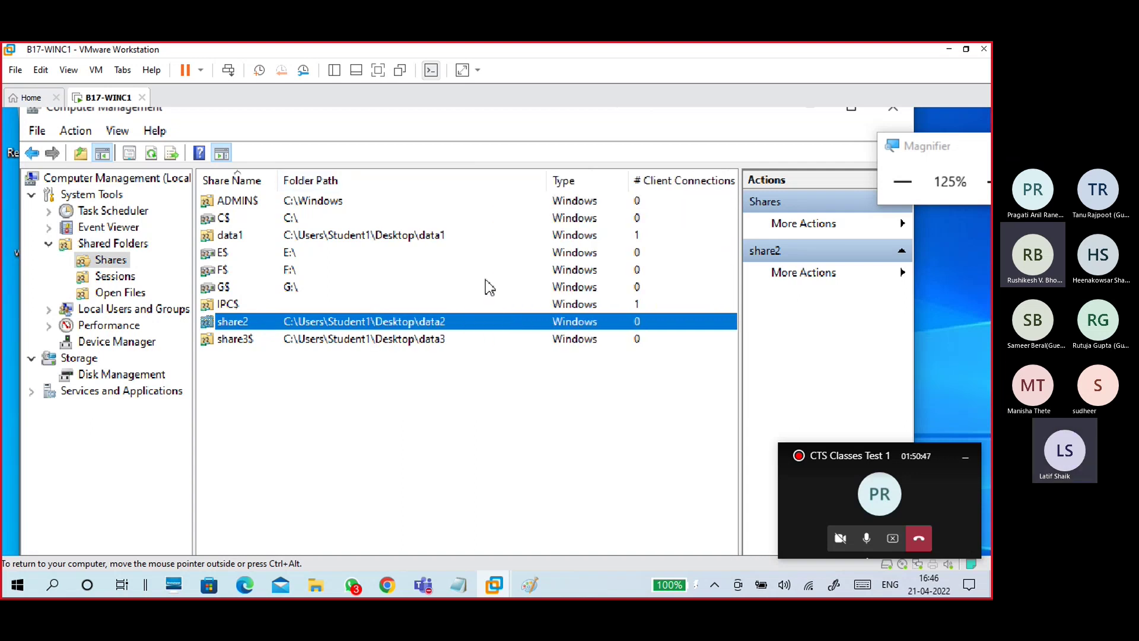
pyautogui.click(389, 236)
pyautogui.click(417, 325)
pyautogui.click(420, 343)
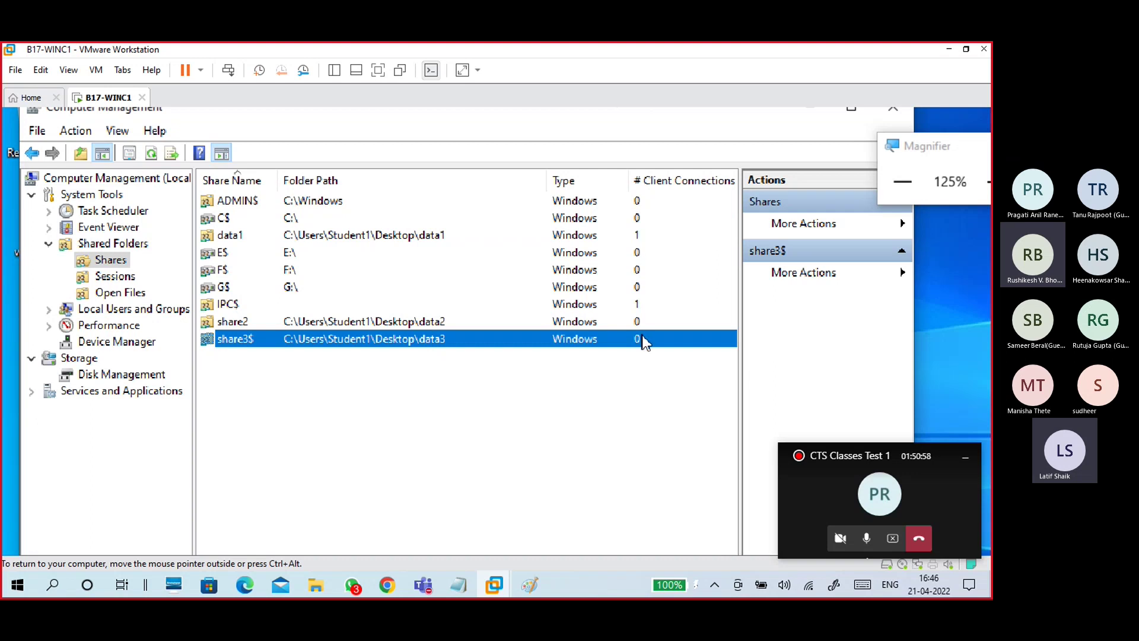
pyautogui.click(637, 237)
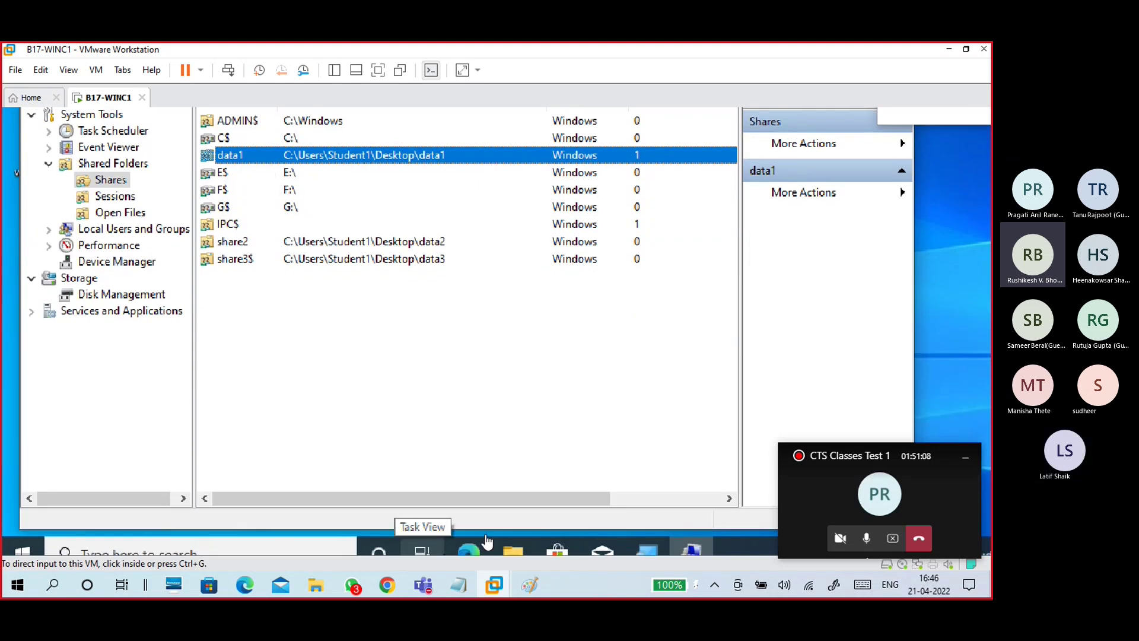
# Step: In the 21-04 win10.txt notes, add a dashed separator line below 'check This PC'
pyautogui.moveTo(461, 586)
pyautogui.click(490, 537)
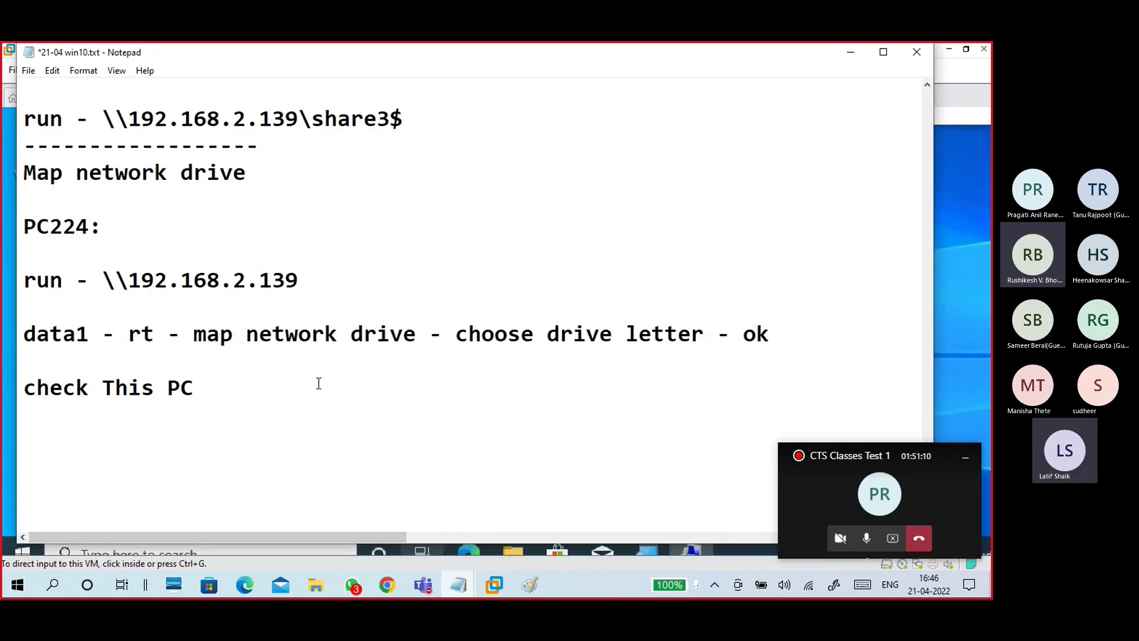
pyautogui.scroll(-1, 318, 383)
pyautogui.click(284, 333)
pyautogui.write('-')
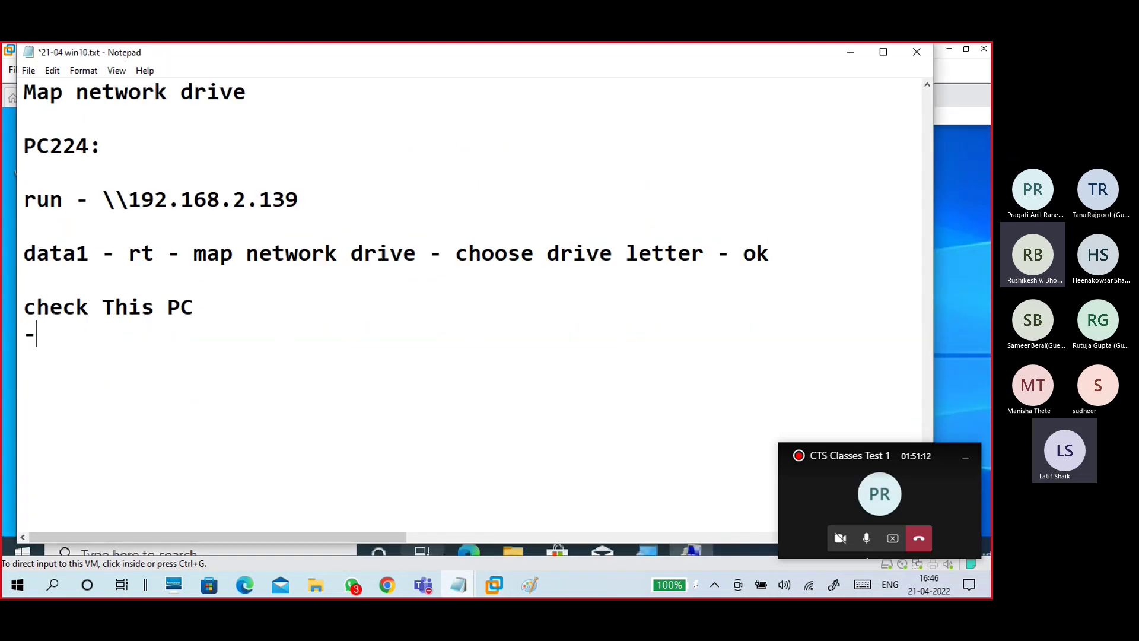
pyautogui.write('------------------------------')
pyautogui.press('Return')
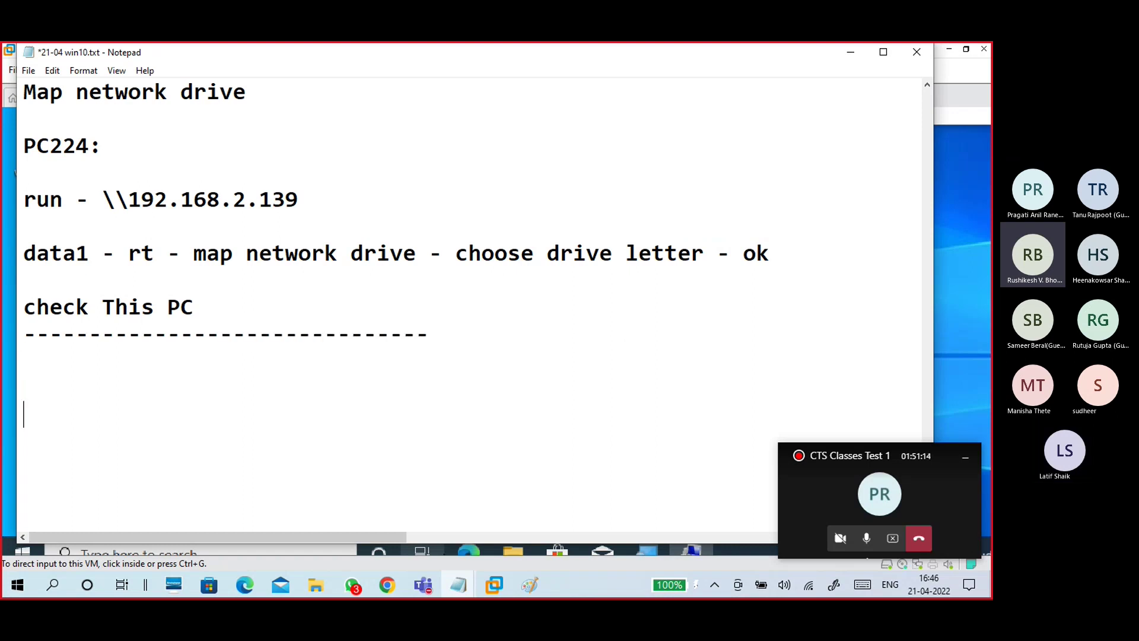
pyautogui.press('Return')
pyautogui.press('Return')
pyautogui.press('Return')
pyautogui.press('Return')
pyautogui.press('Return')
pyautogui.press('Return')
pyautogui.press('Return')
pyautogui.press('Return')
pyautogui.press('Return')
pyautogui.press('Return')
pyautogui.press('Return')
pyautogui.press('Return')
pyautogui.press('Return')
pyautogui.press('Return')
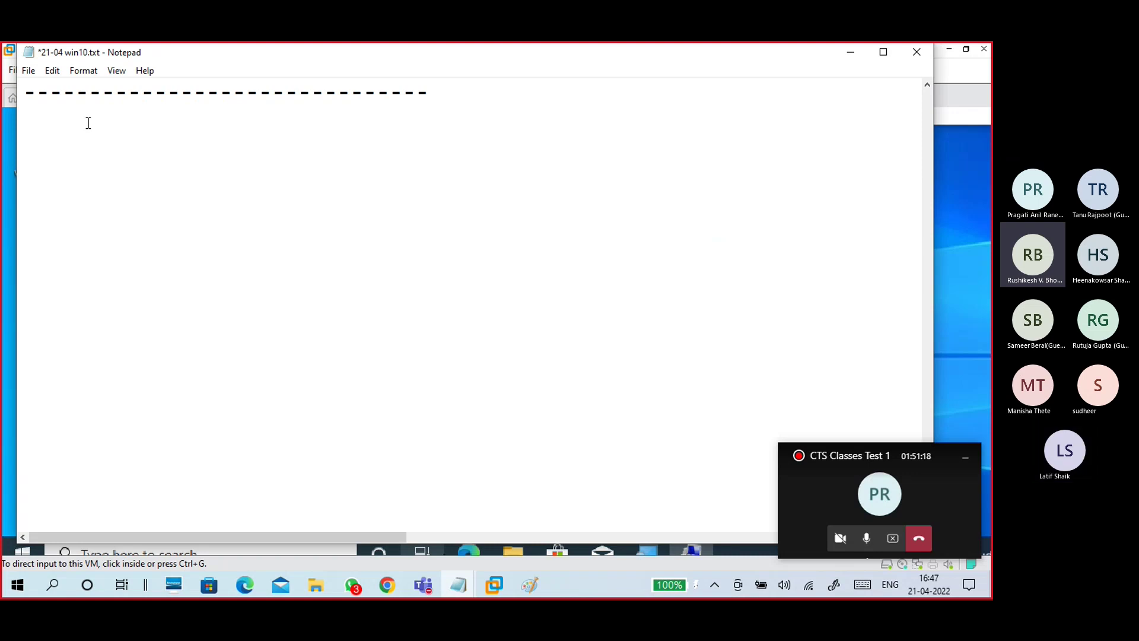
# Step: Type 'share name - shared folder location', 'cmd: net share' and 'compmgmt.msc' lines, fixing typos
pyautogui.write('sahre name')
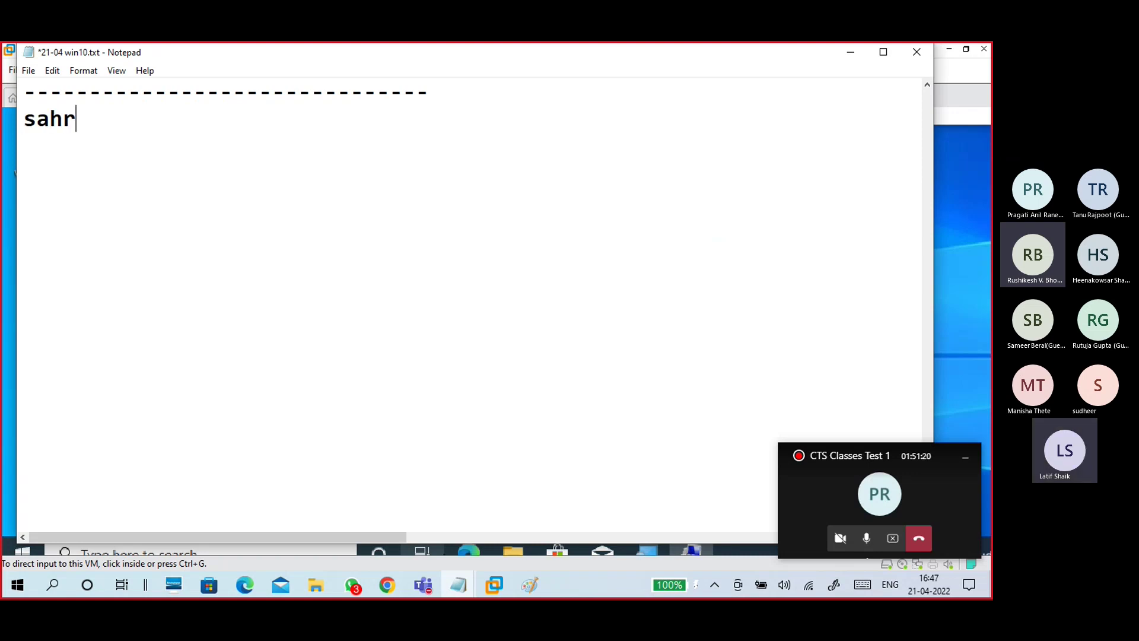
pyautogui.press('BackSpace')
pyautogui.press('BackSpace')
pyautogui.press('BackSpace')
pyautogui.press('BackSpace')
pyautogui.press('BackSpace')
pyautogui.press('BackSpace')
pyautogui.press('BackSpace')
pyautogui.press('BackSpace')
pyautogui.press('BackSpace')
pyautogui.press('BackSpace')
pyautogui.write('har')
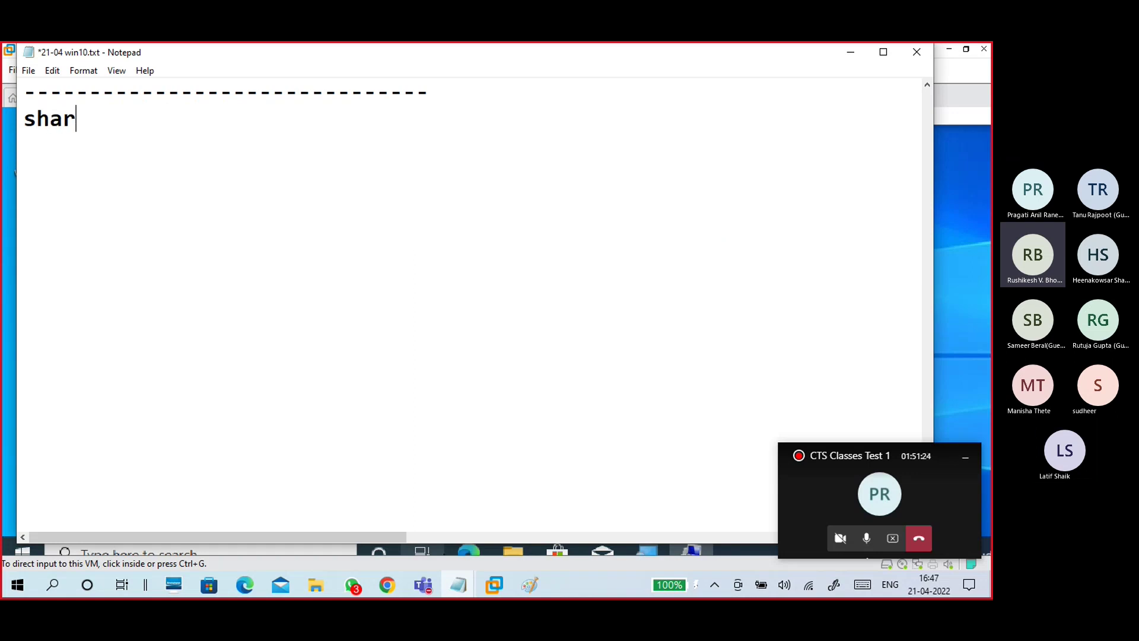
pyautogui.write('e name ')
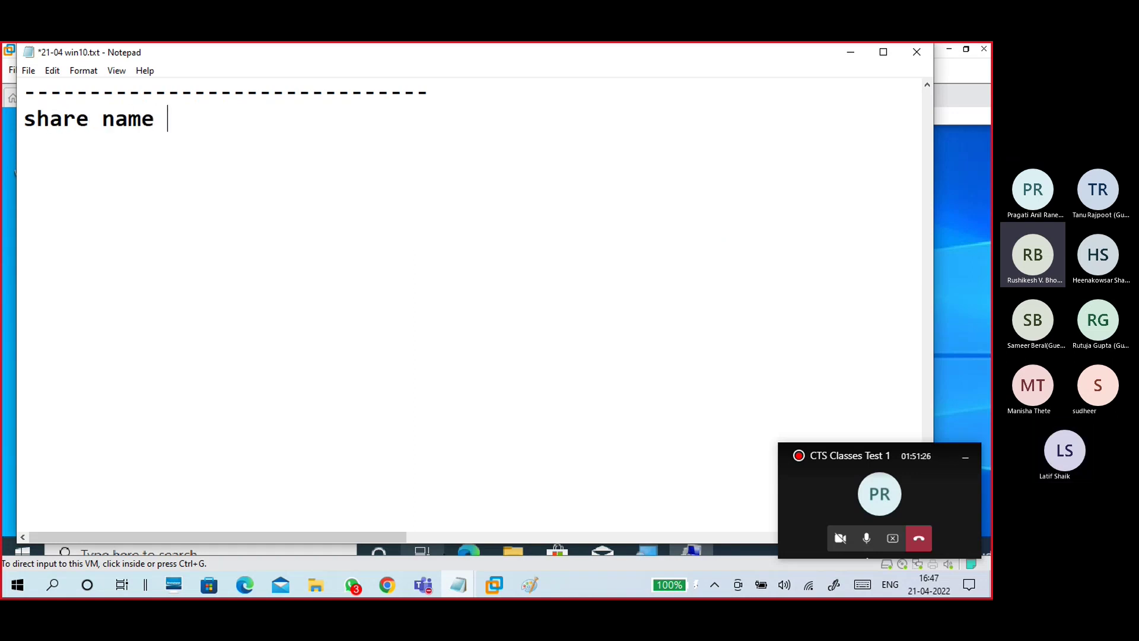
pyautogui.write('- share')
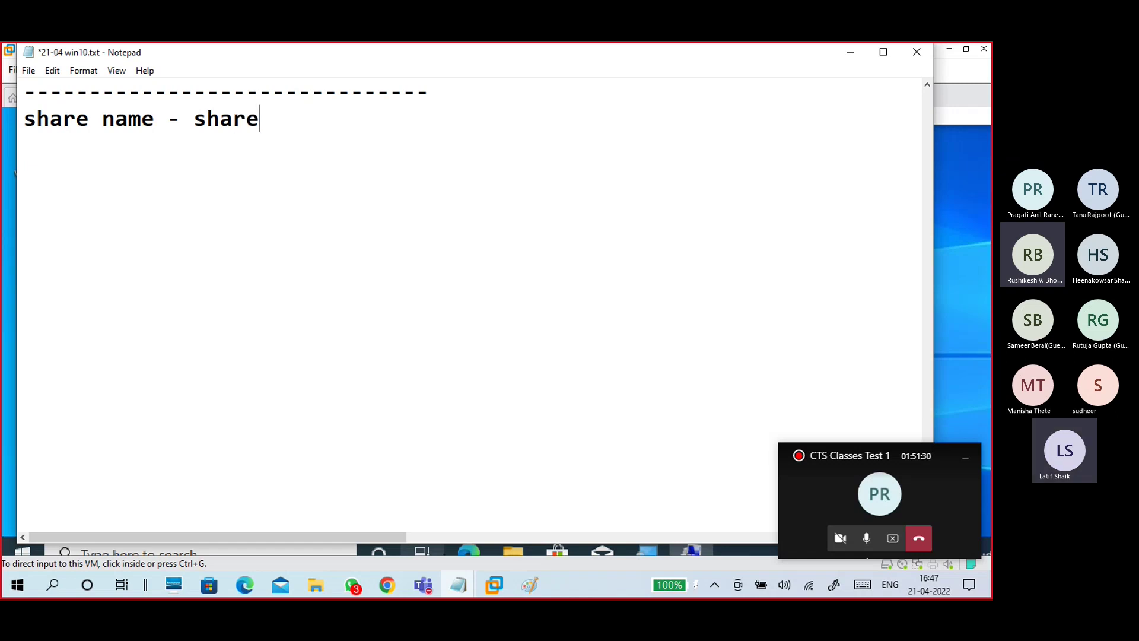
pyautogui.write('d folder loca')
pyautogui.press('BackSpace')
pyautogui.write('cation')
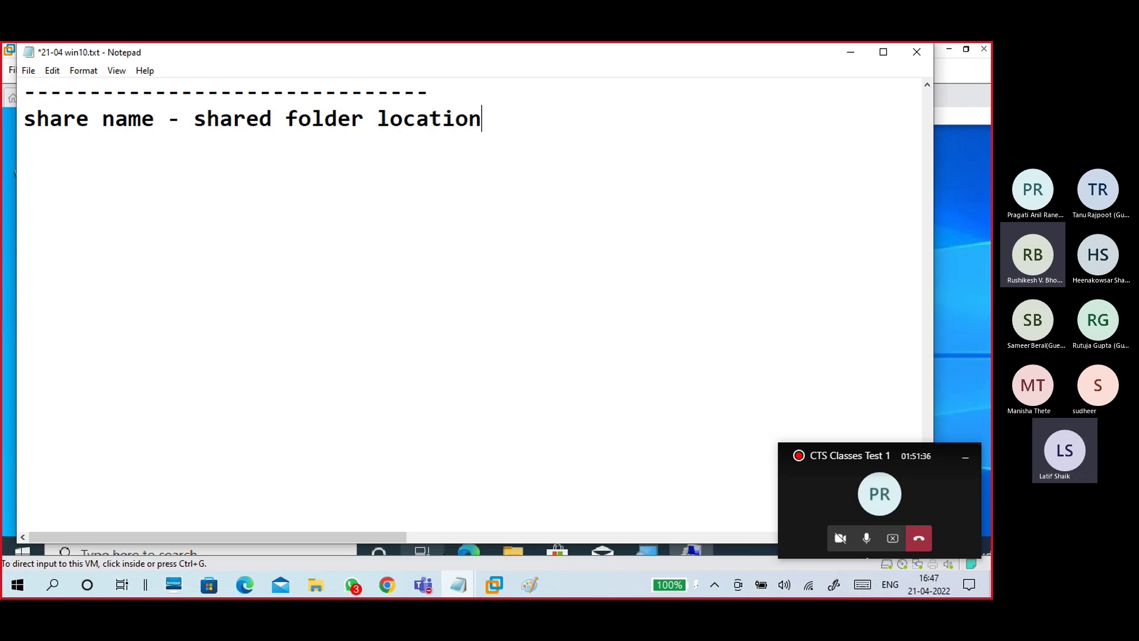
pyautogui.write('cmd:  ne')
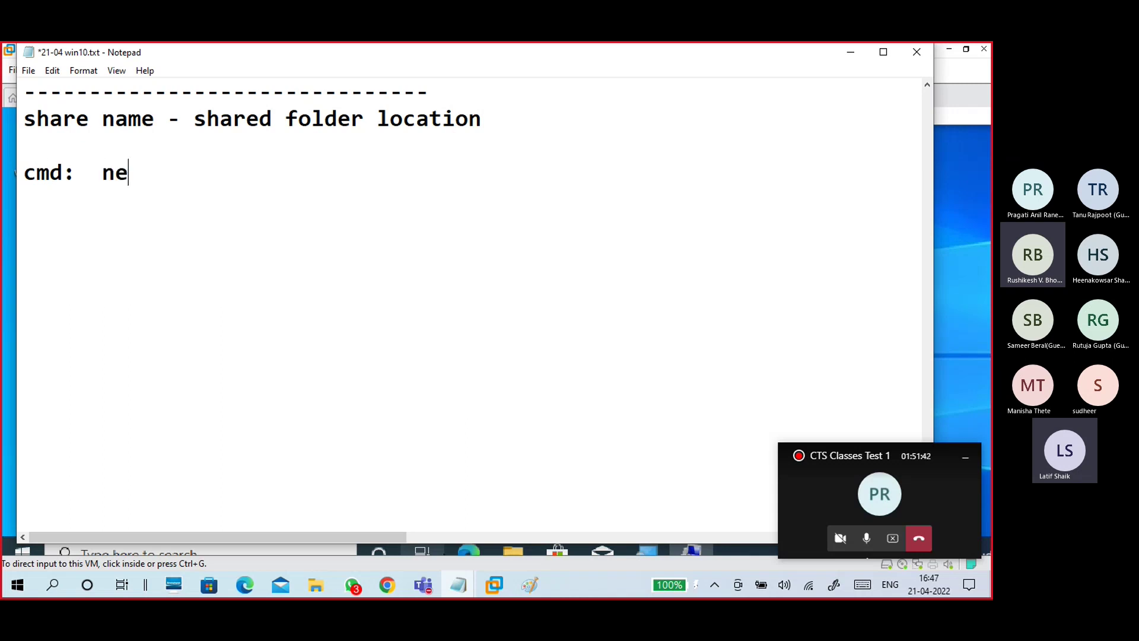
pyautogui.write('t share  ')
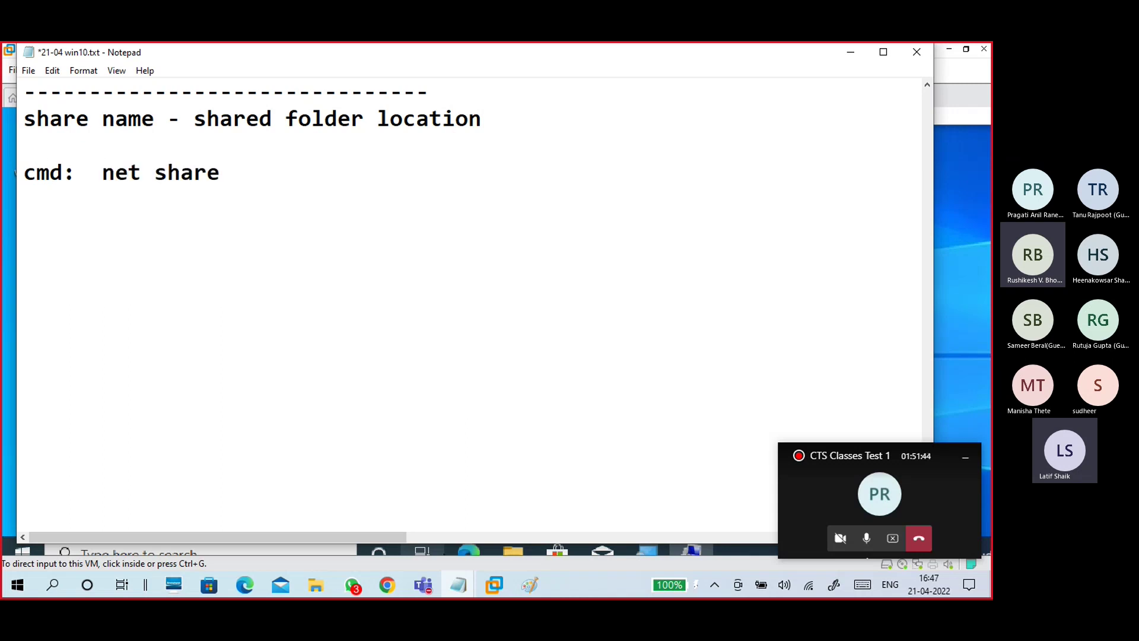
pyautogui.write('compg')
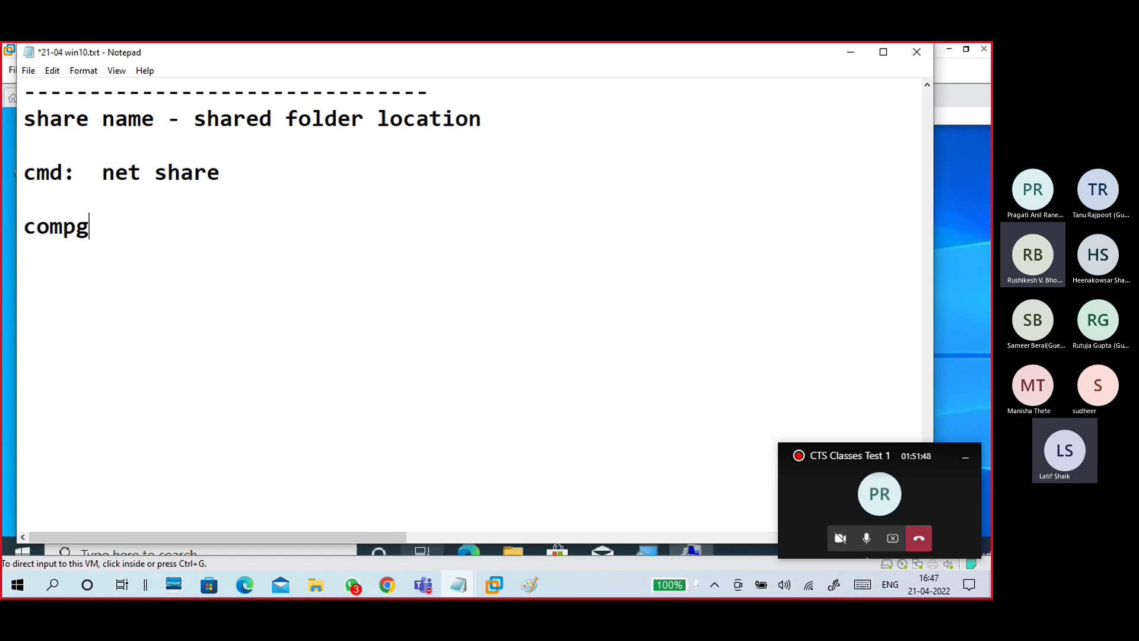
pyautogui.press('BackSpace')
pyautogui.write('mgmt.msc')
# Step: Make the line read 'run: compmgmt.msc - shared folder - shares'
pyautogui.click(76, 226)
pyautogui.press('Left')
pyautogui.press('Left')
pyautogui.press('Left')
pyautogui.press('Left')
pyautogui.press('Return')
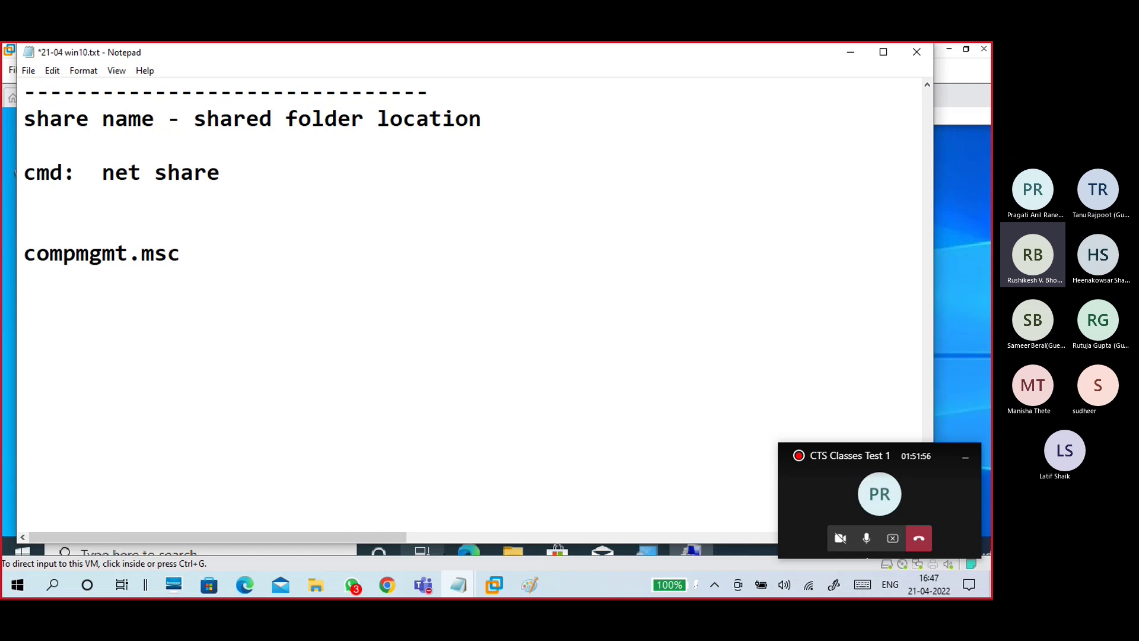
pyautogui.write('run ')
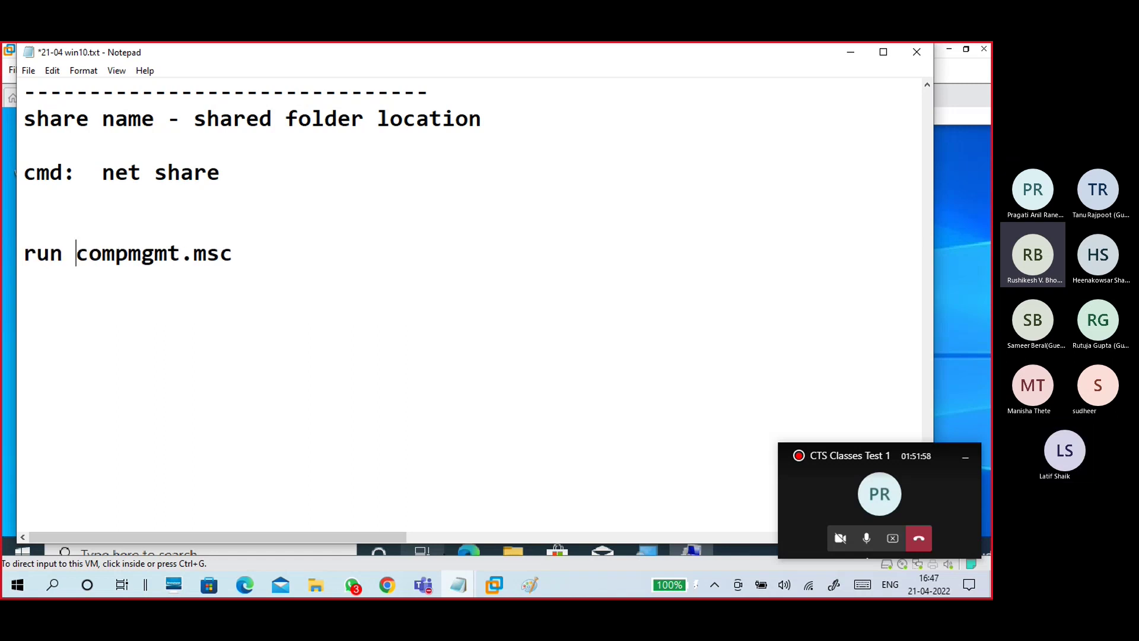
pyautogui.write('=')
pyautogui.press('BackSpace')
pyautogui.press('BackSpace')
pyautogui.write(':')
pyautogui.click(276, 243)
pyautogui.write('-')
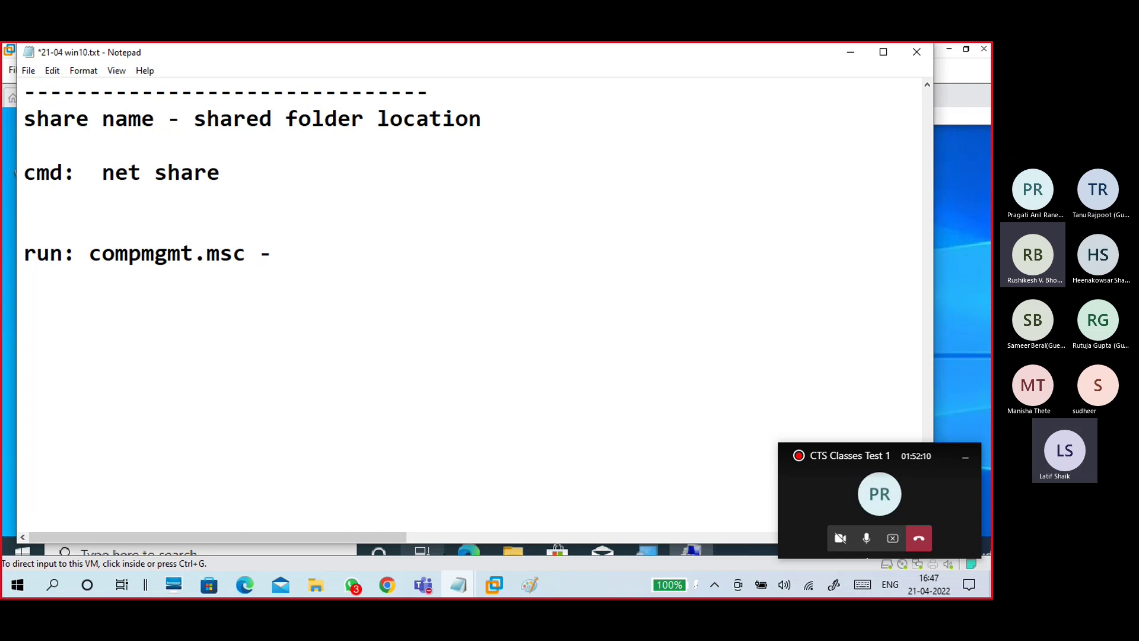
pyautogui.write('shar')
pyautogui.moveTo(363, 58); pyautogui.dragTo(412, 72)
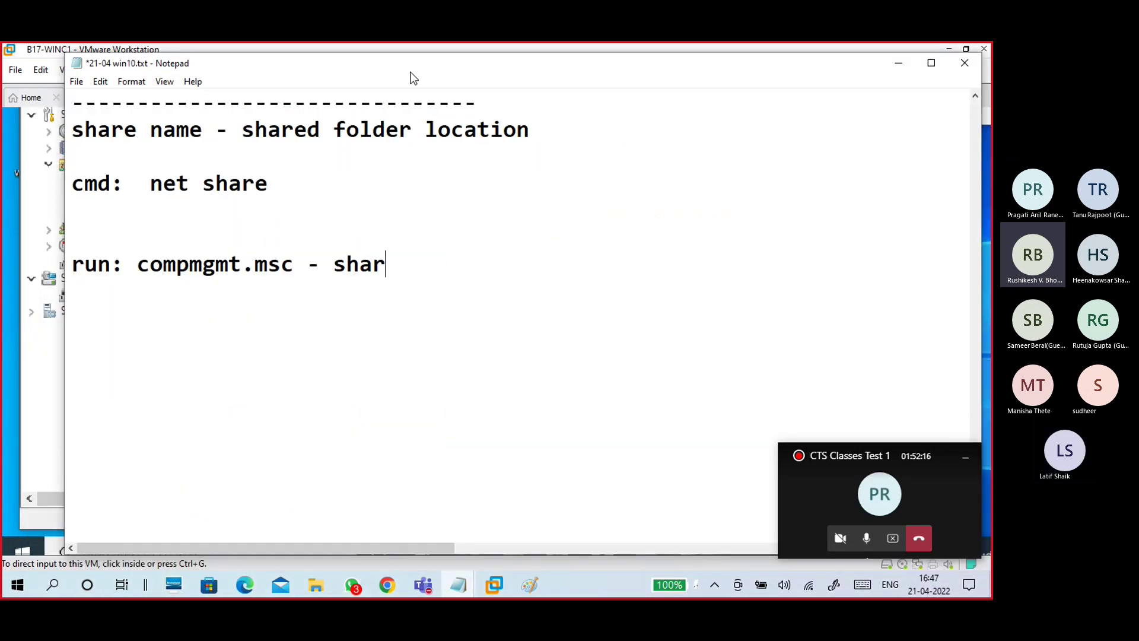
pyautogui.write('ed folder')
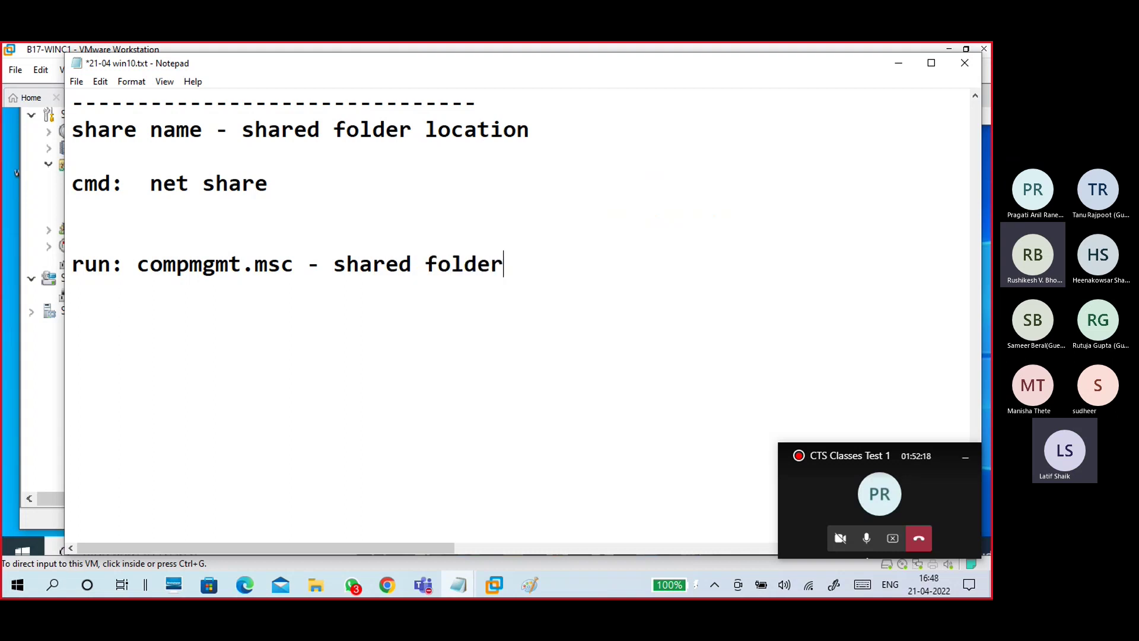
pyautogui.write(' - share')
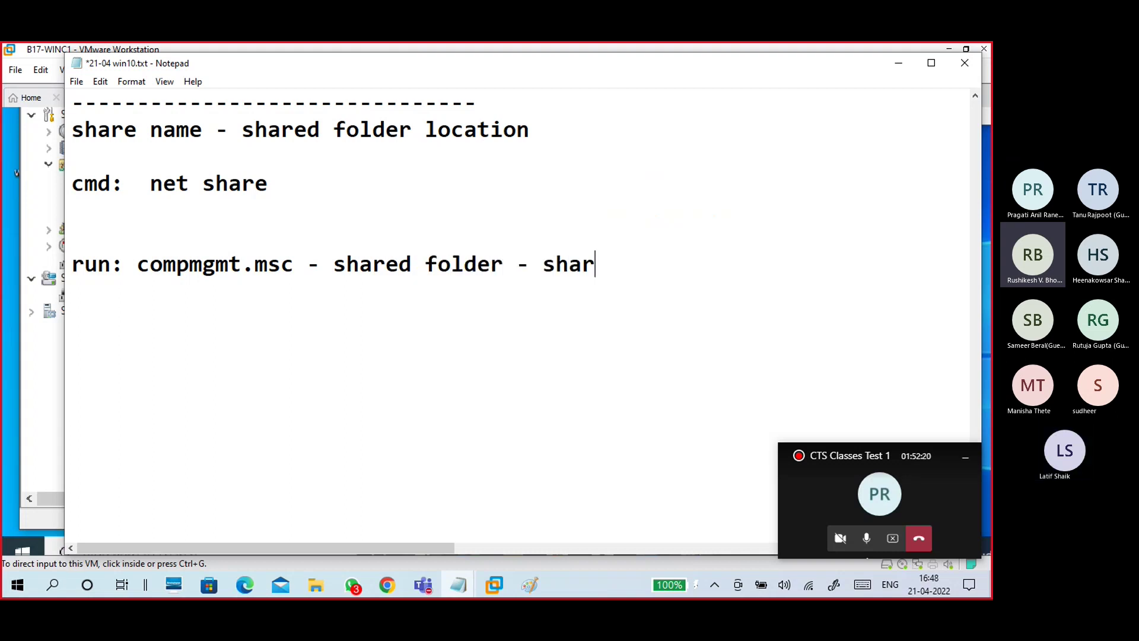
pyautogui.moveTo(456, 70); pyautogui.dragTo(485, 101)
pyautogui.write('s')
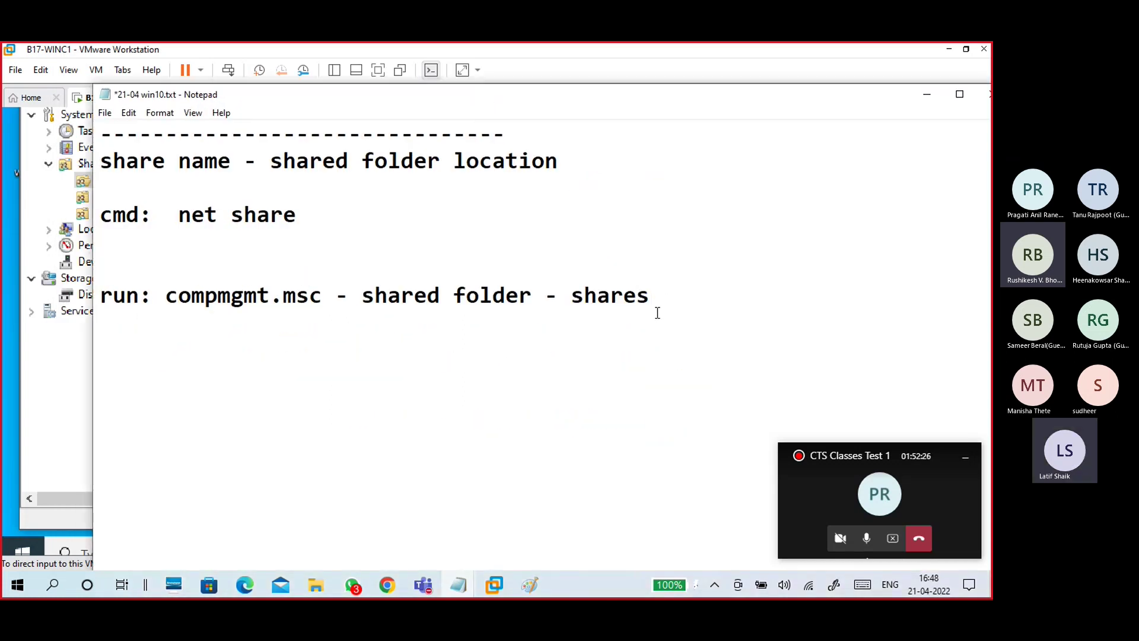
# Step: Add a dash row below it, and the question 'what are the folders are shared and where is the location' under the top dashes
pyautogui.press('Return')
pyautogui.write('---------------------------------')
pyautogui.click(565, 132)
pyautogui.press('Return')
pyautogui.write('what are th')
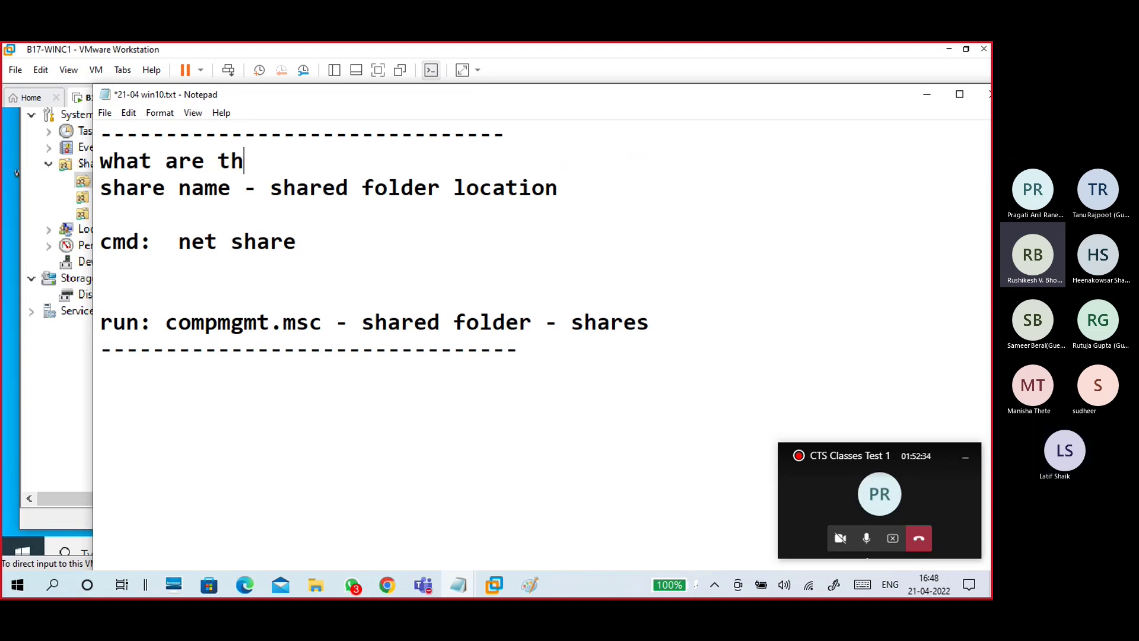
pyautogui.write('e folder')
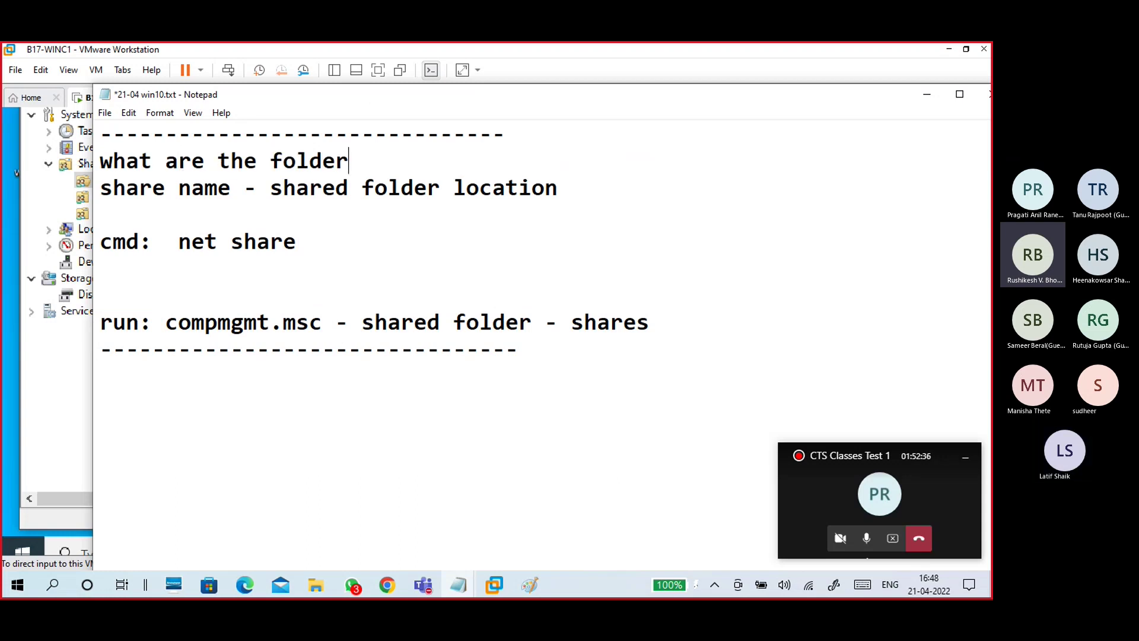
pyautogui.write('s are shar')
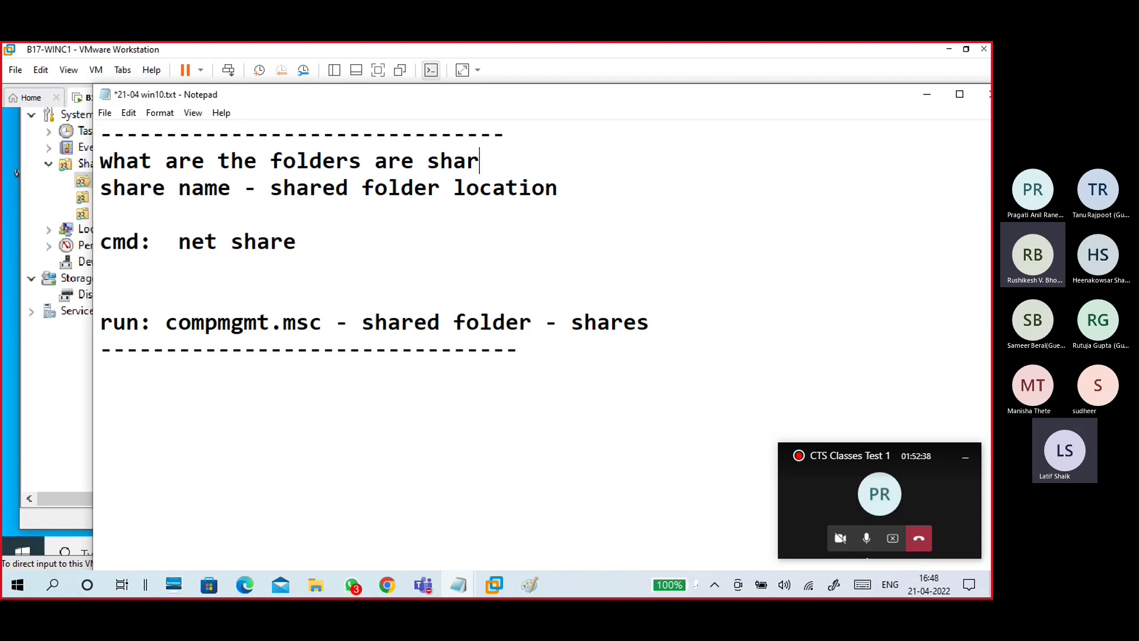
pyautogui.write('ed and w')
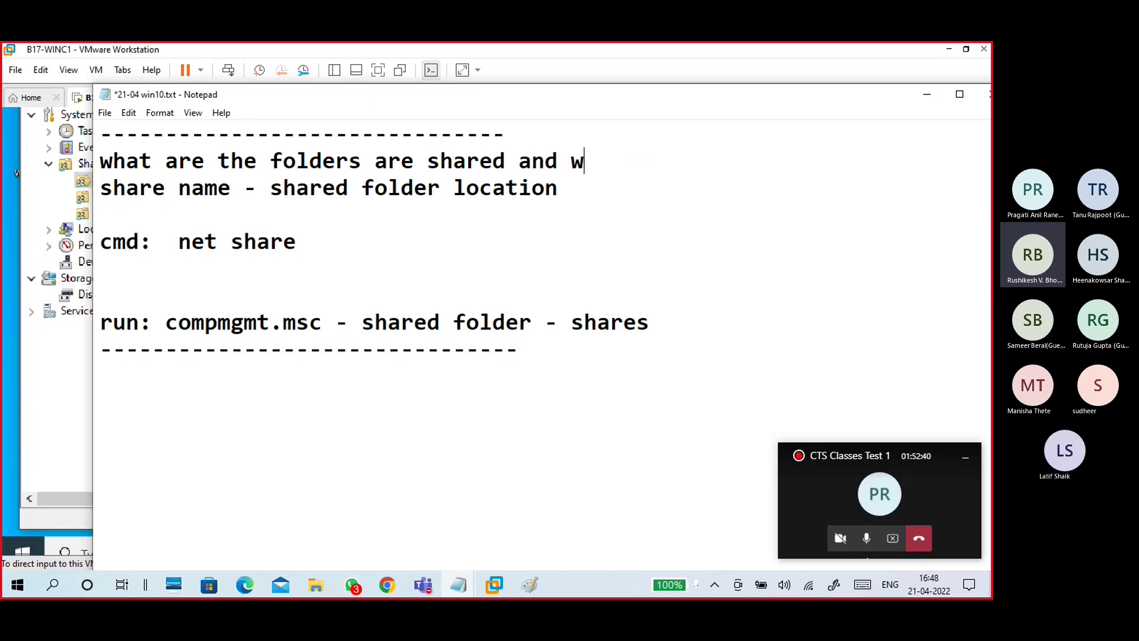
pyautogui.write('here is tha')
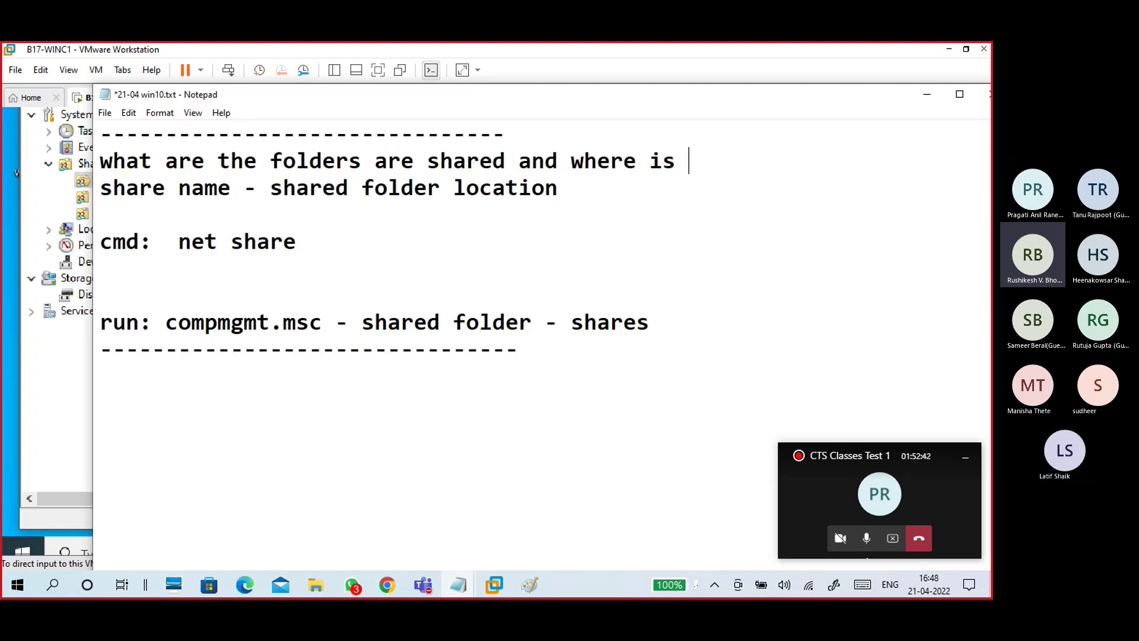
pyautogui.press('BackSpace')
pyautogui.press('BackSpace')
pyautogui.write('e')
pyautogui.write('location')
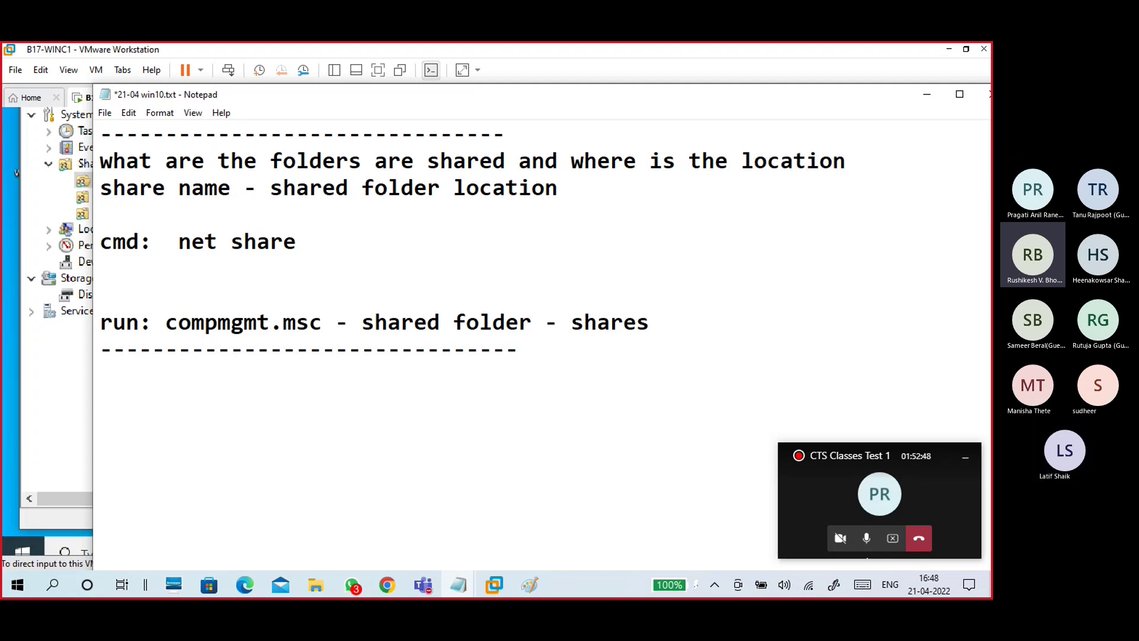
pyautogui.scroll(-2, 537, 298)
pyautogui.click(400, 242)
# Step: Minimize Notepad to bring Computer Management's Shares list back into view
pyautogui.click(387, 206)
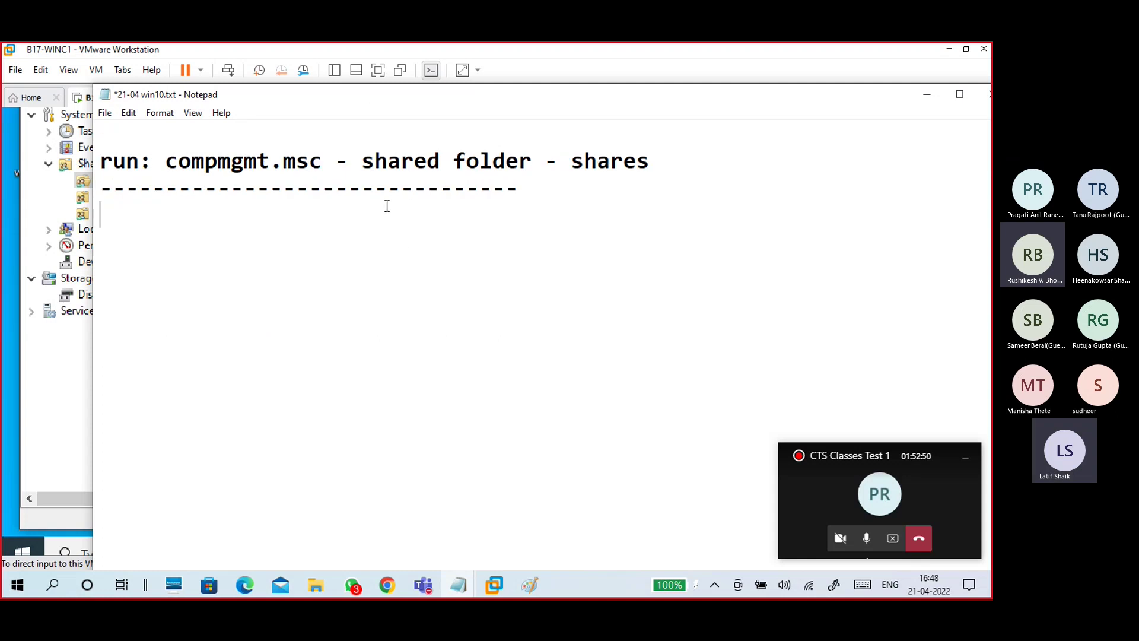
pyautogui.click(925, 96)
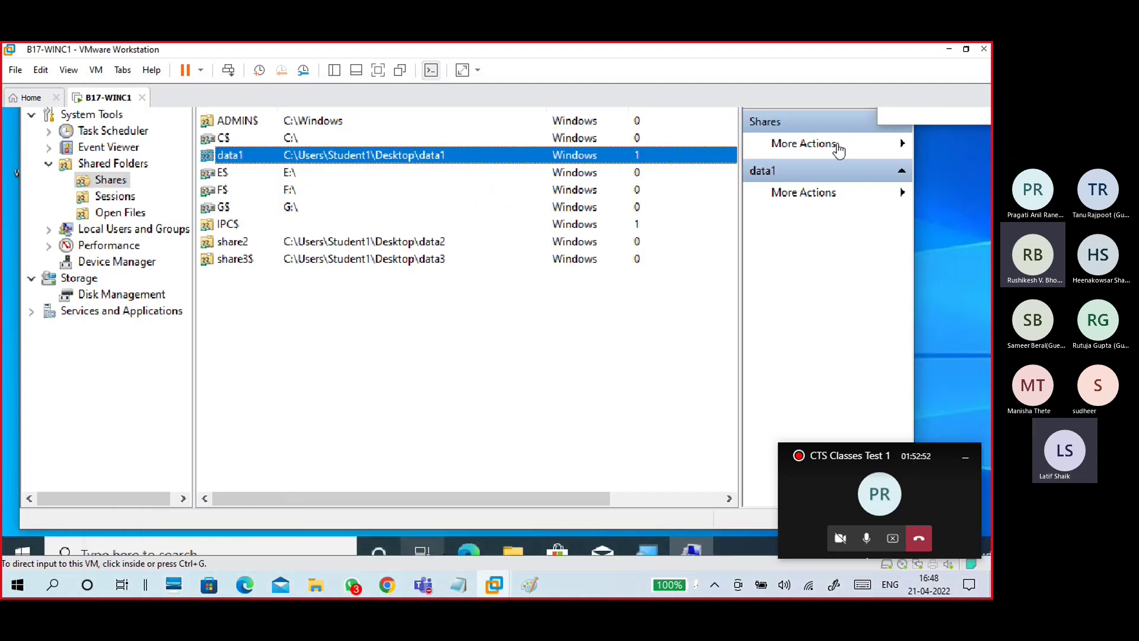